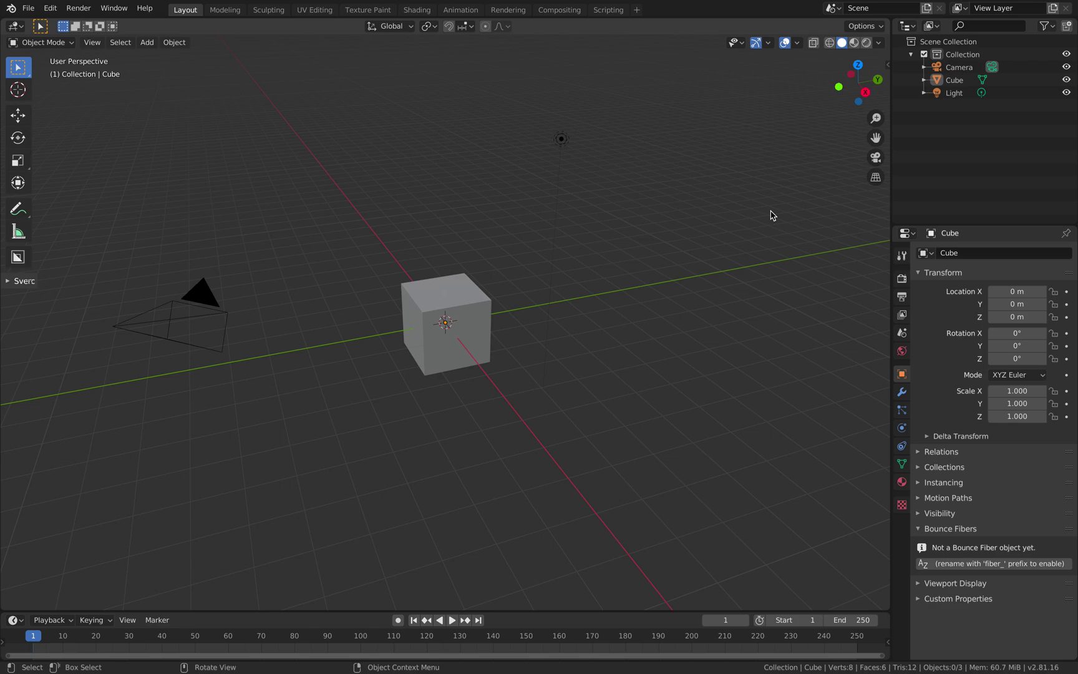
Delete all the default objects from the scene.
{"action": "middle_click_drag", "start_coordinate": [668, 245], "coordinate": [647, 255]}
{"action": "key", "text": "a"}
{"action": "key", "text": "Delete"}
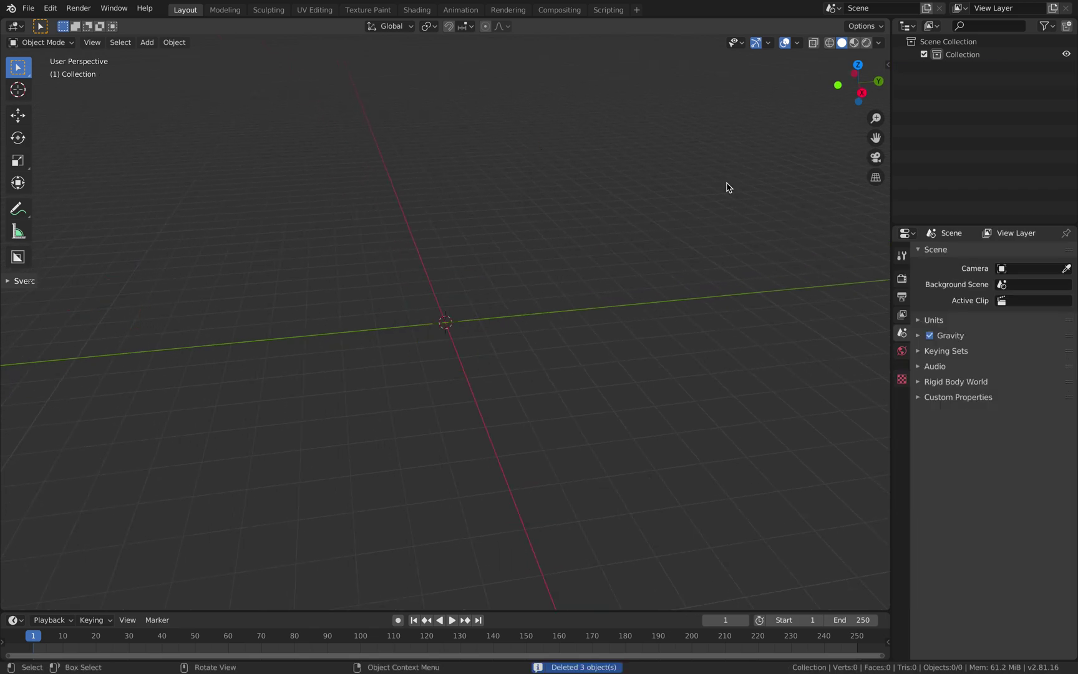
Split the 3D viewport horizontally, turn the upper area into a Sverchok Nodes editor and create a new node tree.
{"action": "left_click_drag", "start_coordinate": [4, 21], "coordinate": [18, 325]}
{"action": "left_click", "coordinate": [15, 26]}
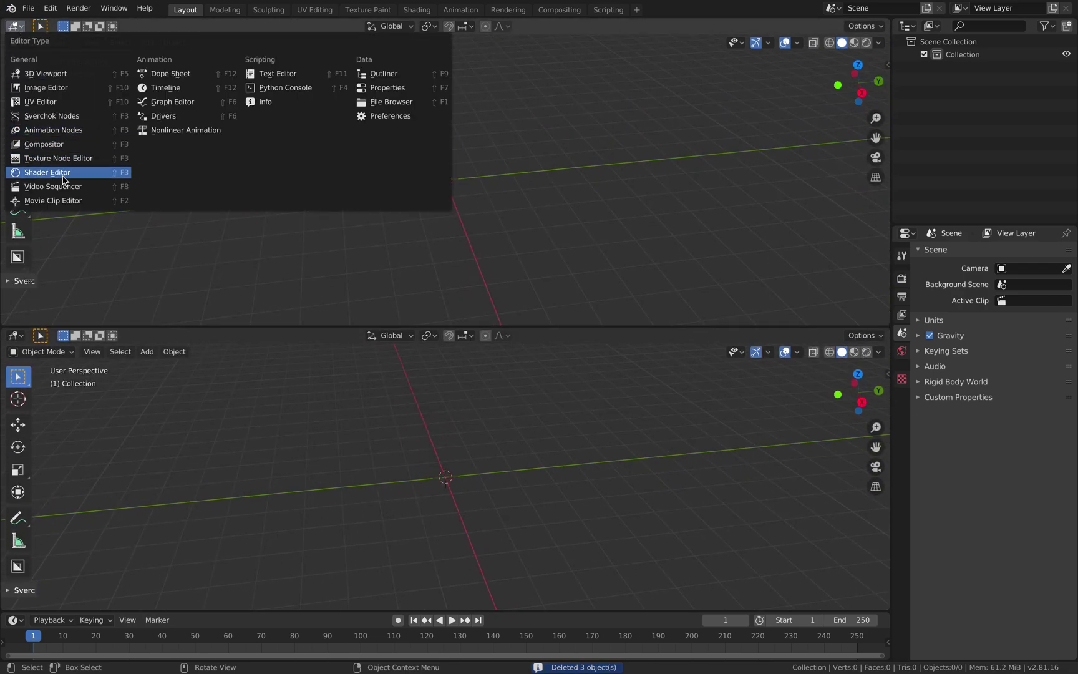
{"action": "left_click", "coordinate": [50, 116]}
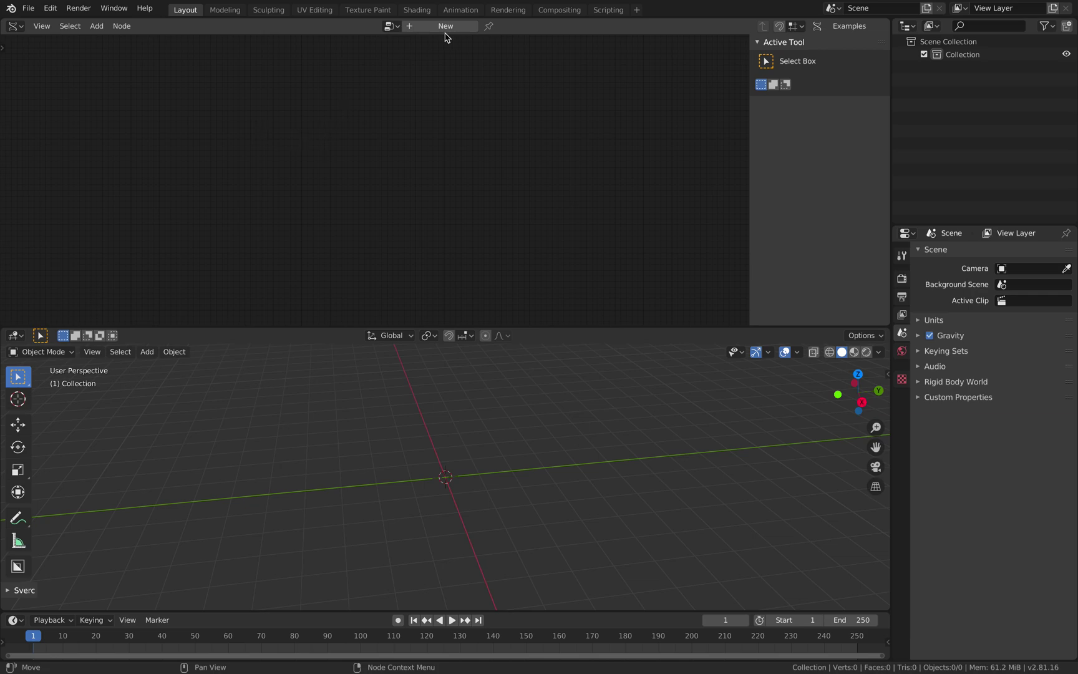
{"action": "left_click", "coordinate": [445, 28]}
Add an NGon generator node to the empty node tree.
{"action": "key", "text": "shift+a"}
{"action": "left_click", "coordinate": [286, 155]}
{"action": "type", "text": "n"}
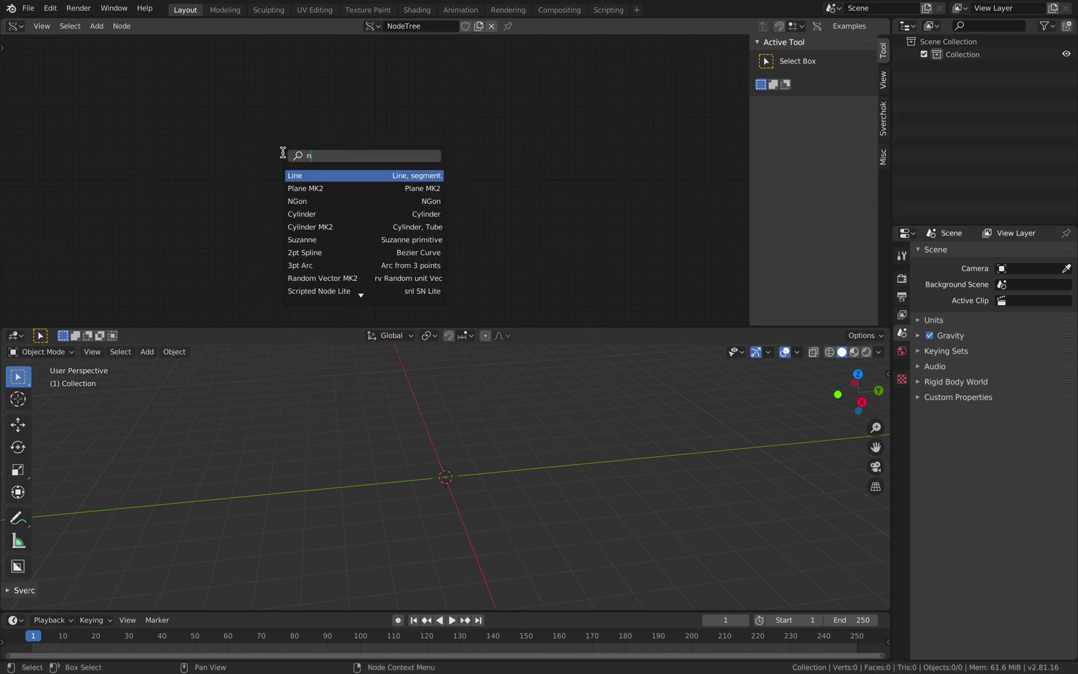
{"action": "type", "text": "gon"}
{"action": "key", "text": "Return"}
{"action": "left_click", "coordinate": [281, 151]}
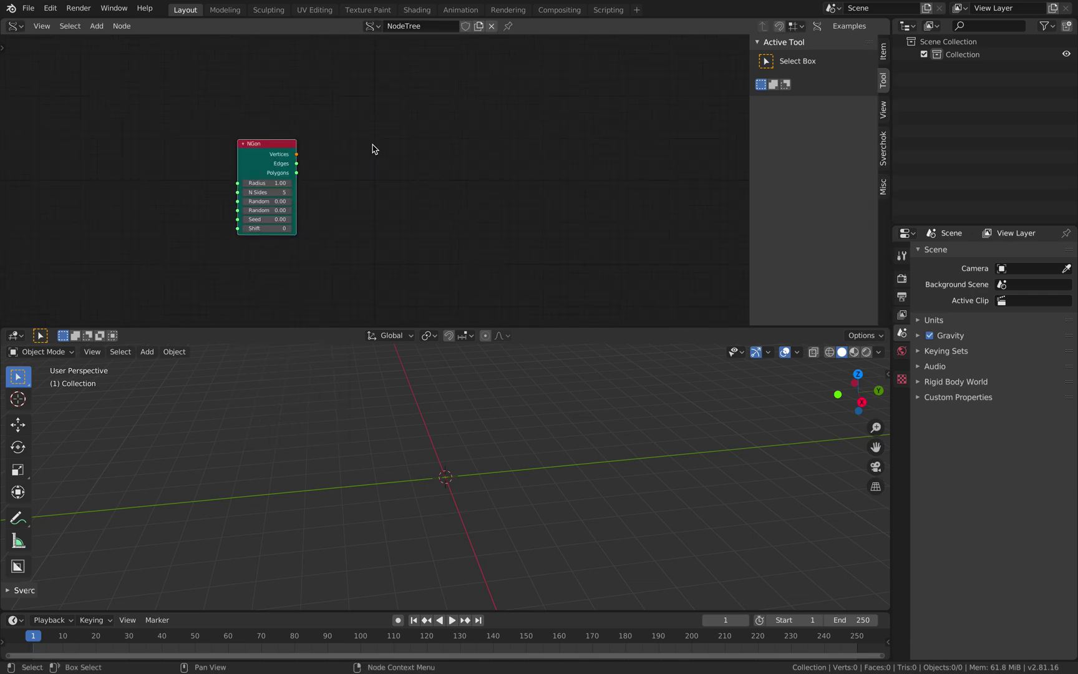
Add an Inset Special node beside the NGon node.
{"action": "scroll", "coordinate": [373, 149], "scroll_direction": "up", "scroll_amount": 1}
{"action": "key", "text": "alt+space"}
{"action": "type", "text": "inset"}
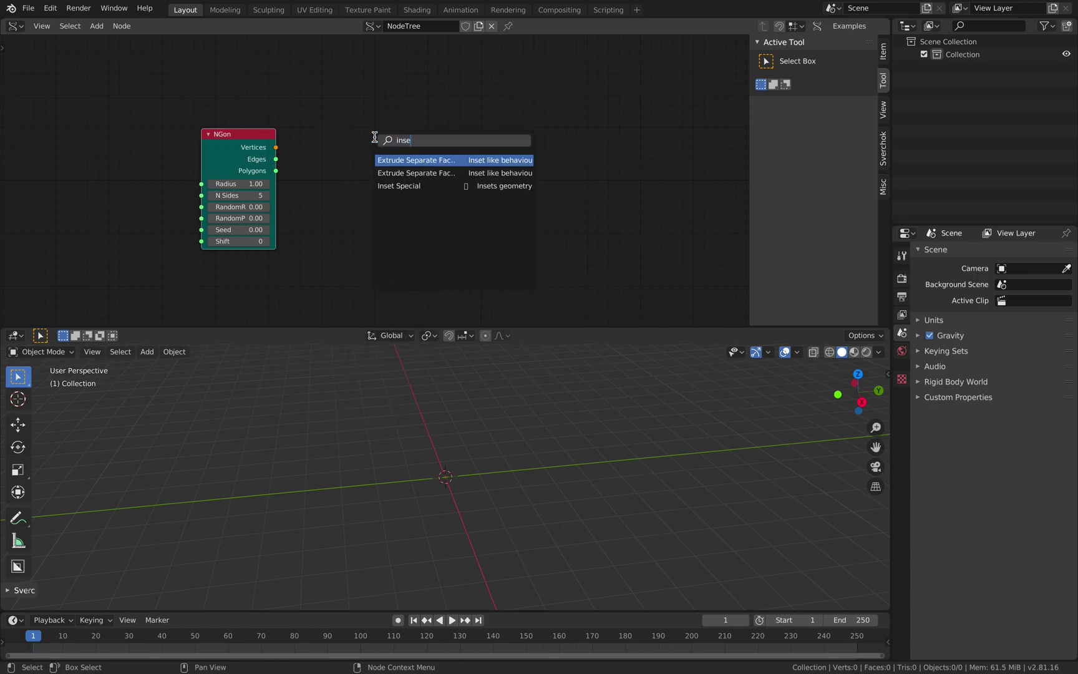
{"action": "key", "text": "Down"}
{"action": "key", "text": "Down"}
{"action": "key", "text": "Return"}
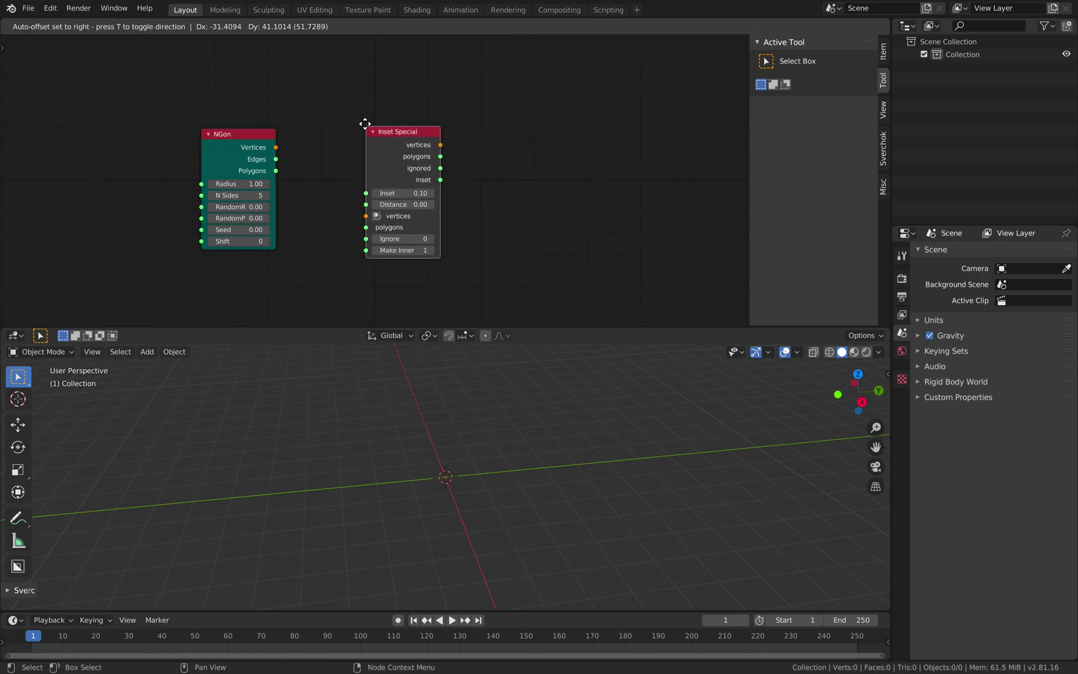
{"action": "left_click", "coordinate": [362, 115]}
Add a Viewer BMesh node beyond the Inset Special node.
{"action": "middle_click_drag", "start_coordinate": [687, 150], "coordinate": [563, 149]}
{"action": "key", "text": "n"}
{"action": "key", "text": "alt+space"}
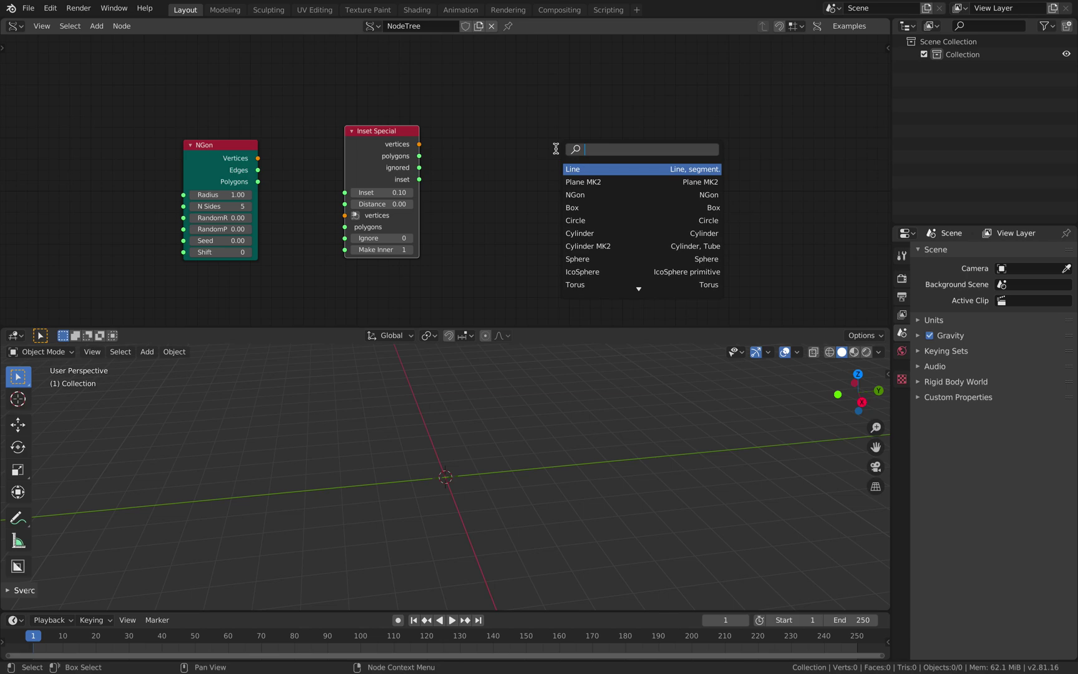
{"action": "type", "text": "bme"}
{"action": "key", "text": "Return"}
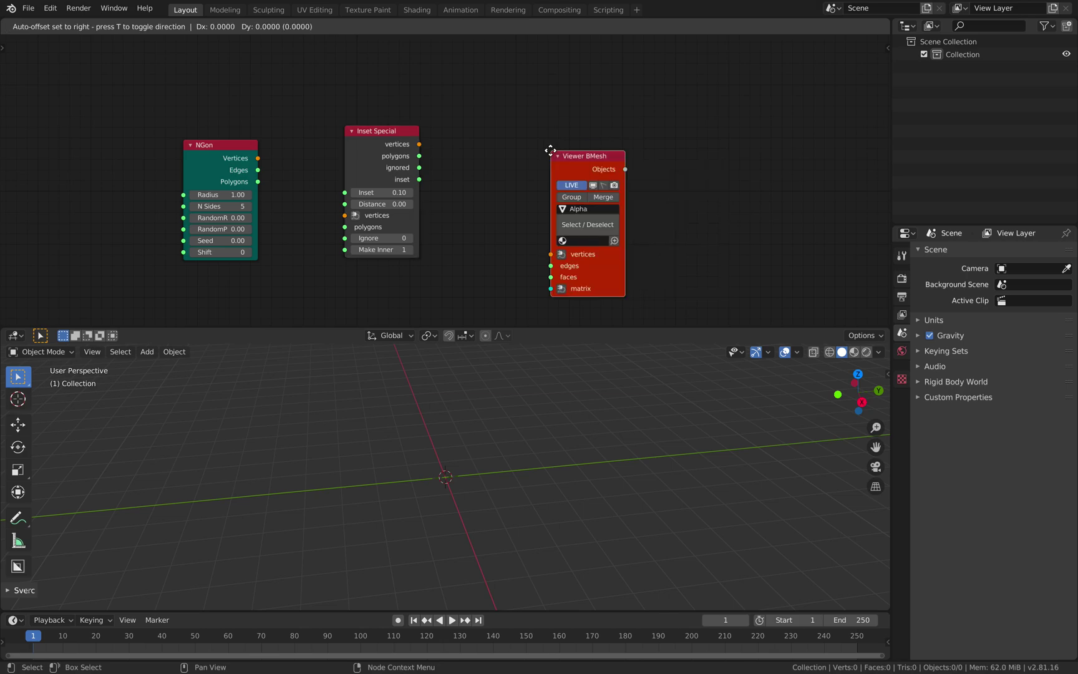
{"action": "left_click", "coordinate": [557, 105]}
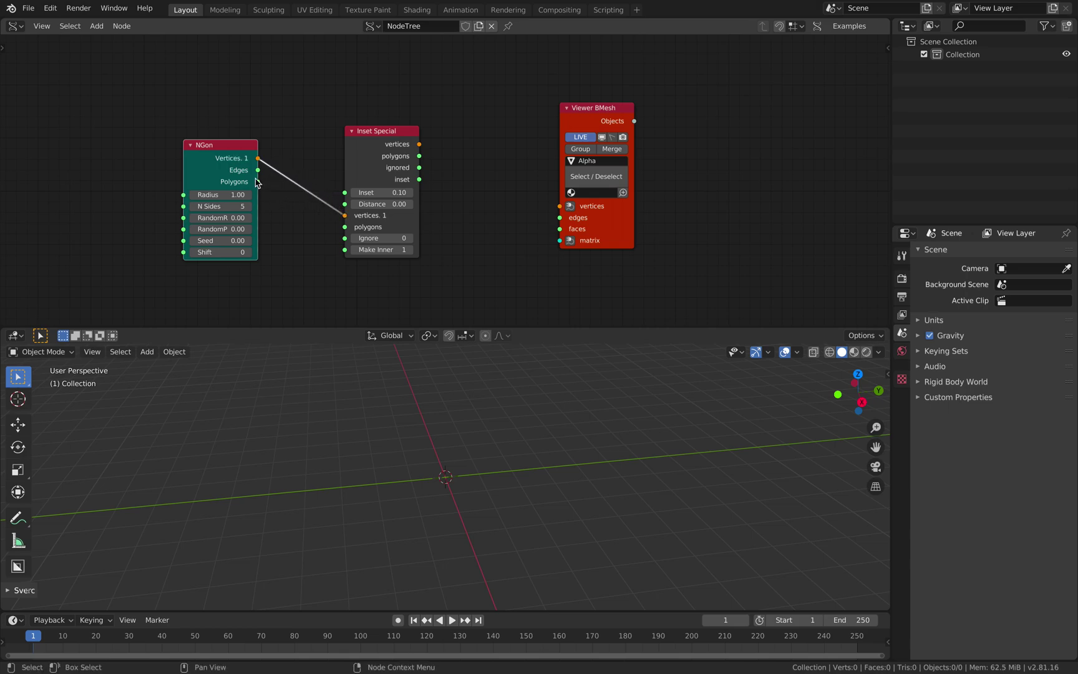
Link vertices and polygons from NGon through Inset Special into Viewer BMesh's vertices and faces, and arrange the nodes closer together.
{"action": "mouse_move", "coordinate": [421, 146]}
{"action": "left_mouse_down"}
{"action": "mouse_move", "coordinate": [535, 206]}
{"action": "mouse_move", "coordinate": [559, 206]}
{"action": "mouse_move", "coordinate": [454, 189]}
{"action": "mouse_move", "coordinate": [419, 156]}
{"action": "left_mouse_up"}
{"action": "left_click_drag", "start_coordinate": [580, 245], "coordinate": [526, 221]}
{"action": "middle_click_drag", "start_coordinate": [530, 411], "coordinate": [530, 452]}
{"action": "left_click_drag", "start_coordinate": [222, 160], "coordinate": [249, 177]}
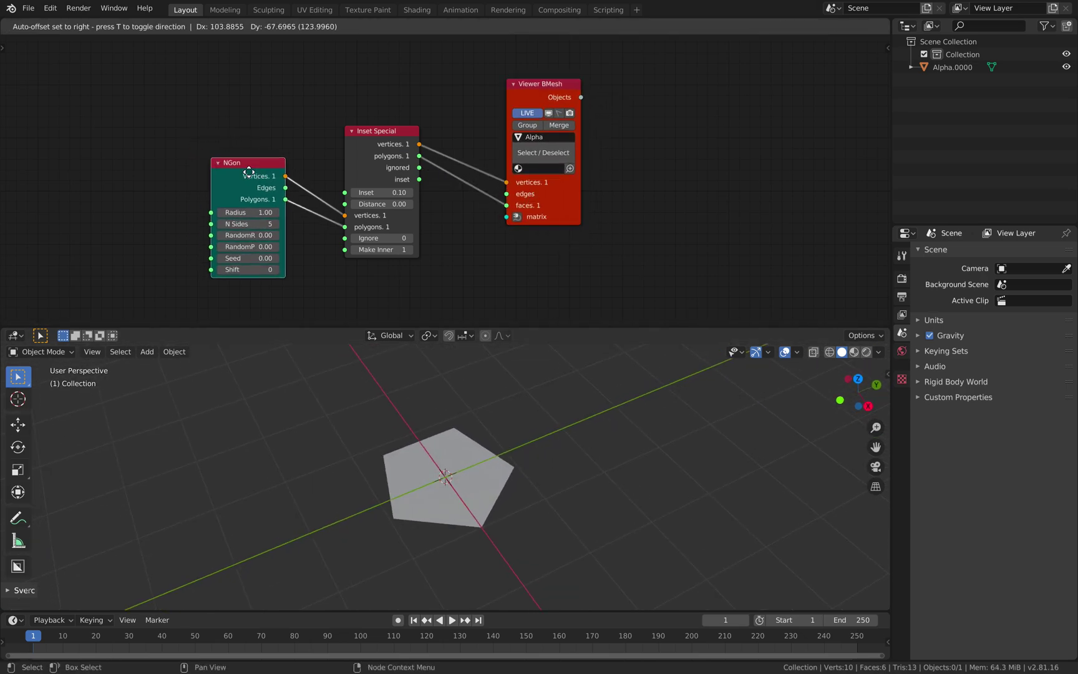
Try NGon side counts from 3 up to 7, finishing with N Sides set to 6.
{"action": "mouse_move", "coordinate": [469, 447]}
{"action": "middle_mouse_down"}
{"action": "mouse_move", "coordinate": [432, 422]}
{"action": "mouse_move", "coordinate": [439, 399]}
{"action": "mouse_move", "coordinate": [475, 429]}
{"action": "middle_mouse_up"}
{"action": "left_click", "coordinate": [222, 224]}
{"action": "left_click", "coordinate": [223, 224]}
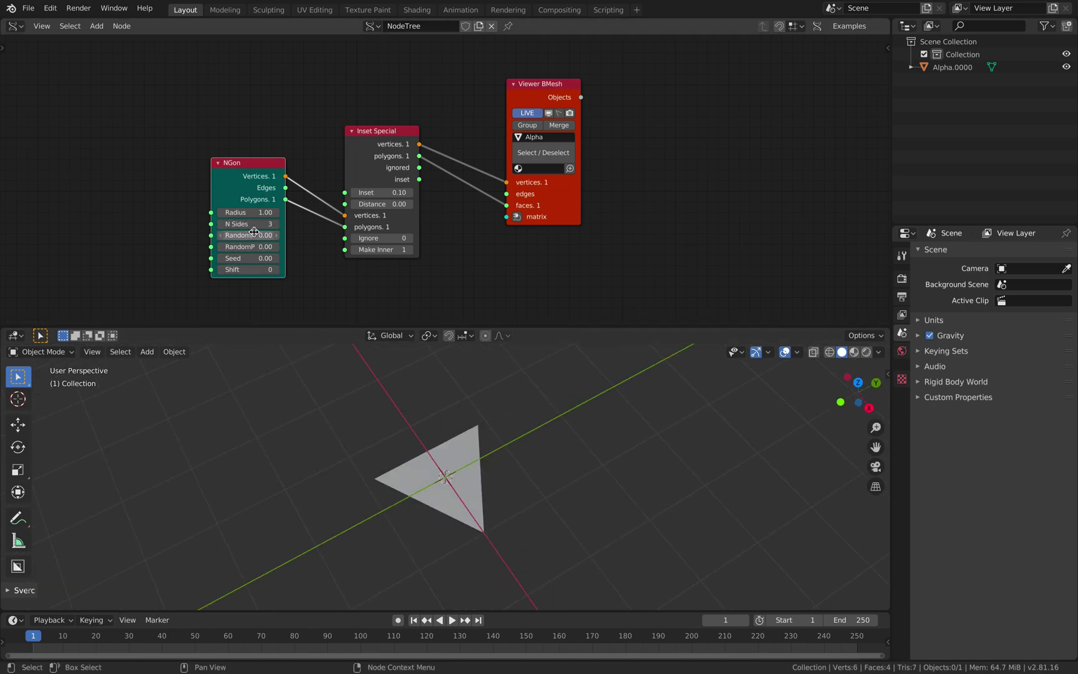
{"action": "left_click", "coordinate": [275, 225]}
{"action": "left_click", "coordinate": [276, 225]}
{"action": "left_click", "coordinate": [275, 225]}
{"action": "left_click", "coordinate": [275, 225]}
{"action": "left_click", "coordinate": [273, 225]}
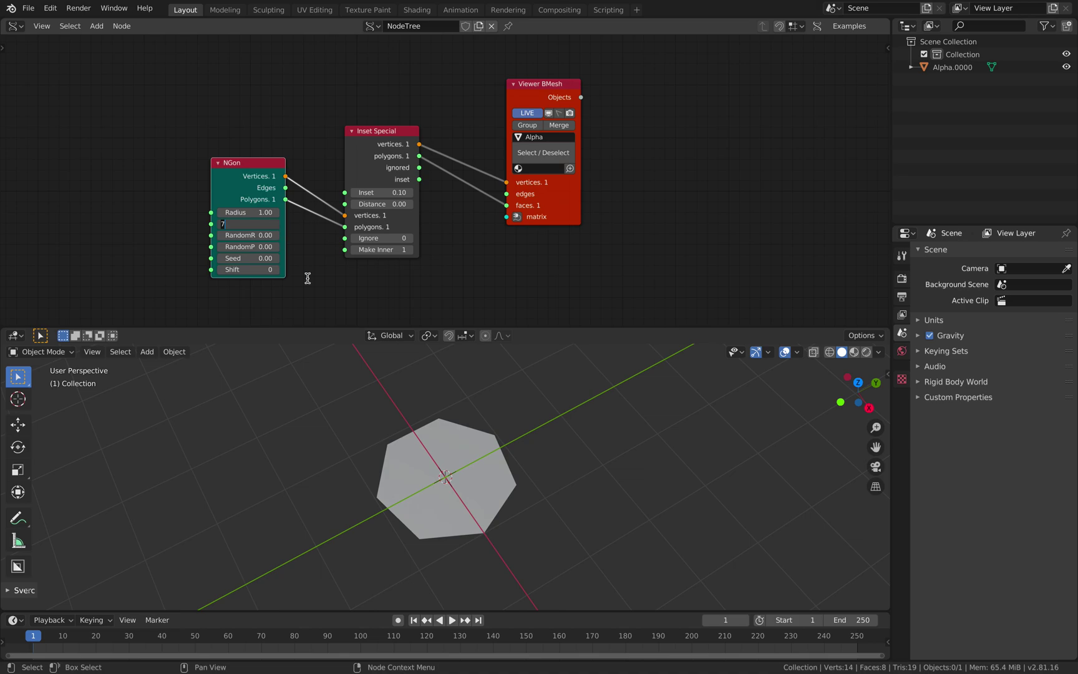
{"action": "left_click", "coordinate": [534, 412]}
{"action": "middle_click_drag", "start_coordinate": [521, 421], "coordinate": [531, 413]}
{"action": "left_click", "coordinate": [221, 224]}
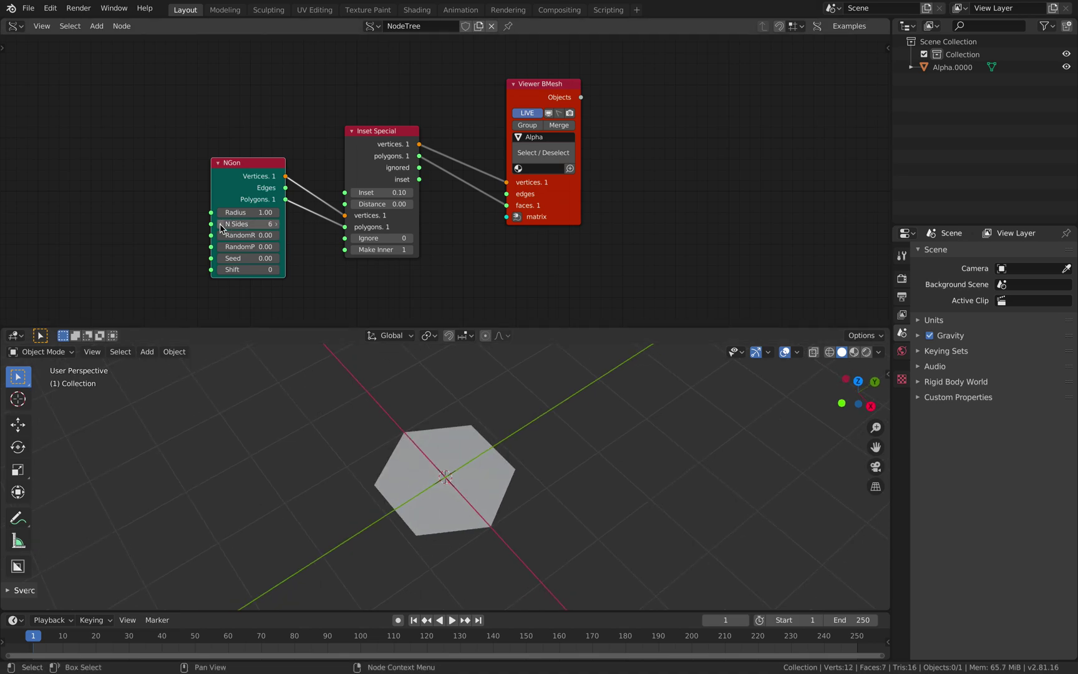
Reposition the Inset Special and Viewer BMesh nodes, and set Inset Special's Distance to 0.48 and Inset to 0.46.
{"action": "left_click_drag", "start_coordinate": [371, 164], "coordinate": [383, 159]}
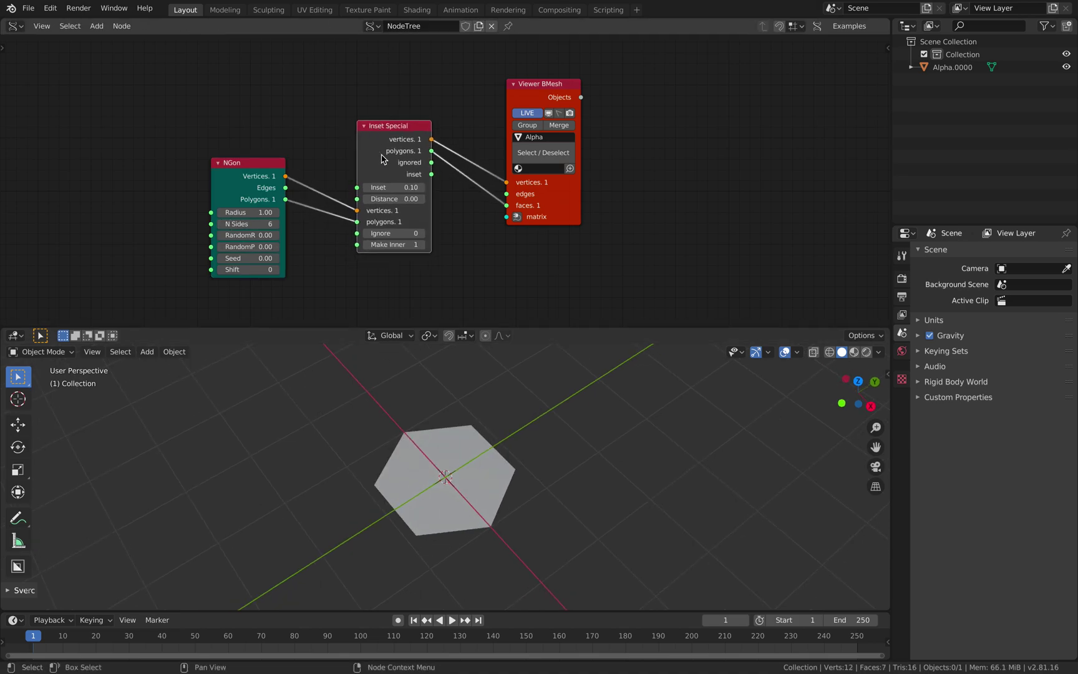
{"action": "left_click_drag", "start_coordinate": [536, 216], "coordinate": [550, 237]}
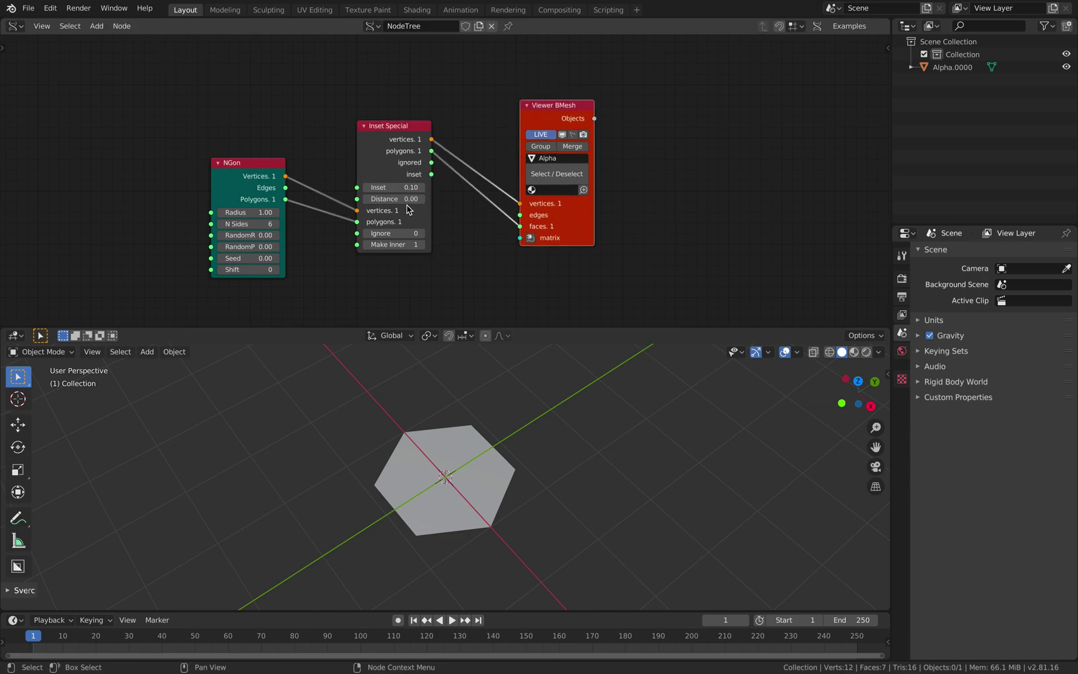
{"action": "left_click_drag", "start_coordinate": [394, 199], "coordinate": [437, 198]}
{"action": "middle_click_drag", "start_coordinate": [512, 374], "coordinate": [421, 332]}
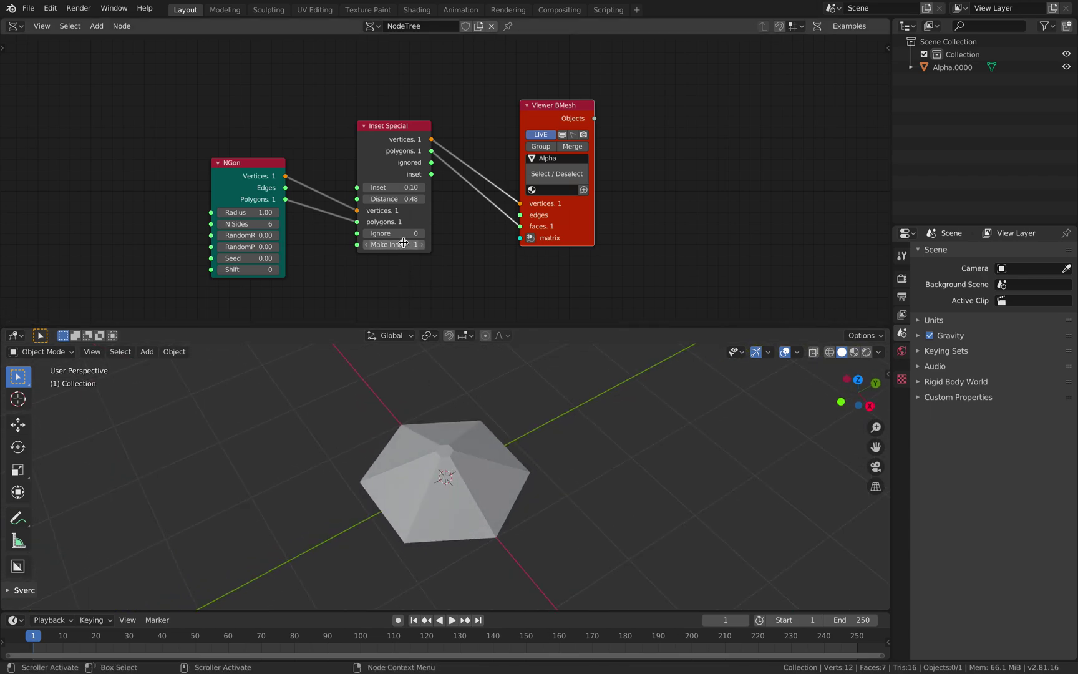
{"action": "left_click_drag", "start_coordinate": [396, 187], "coordinate": [433, 188]}
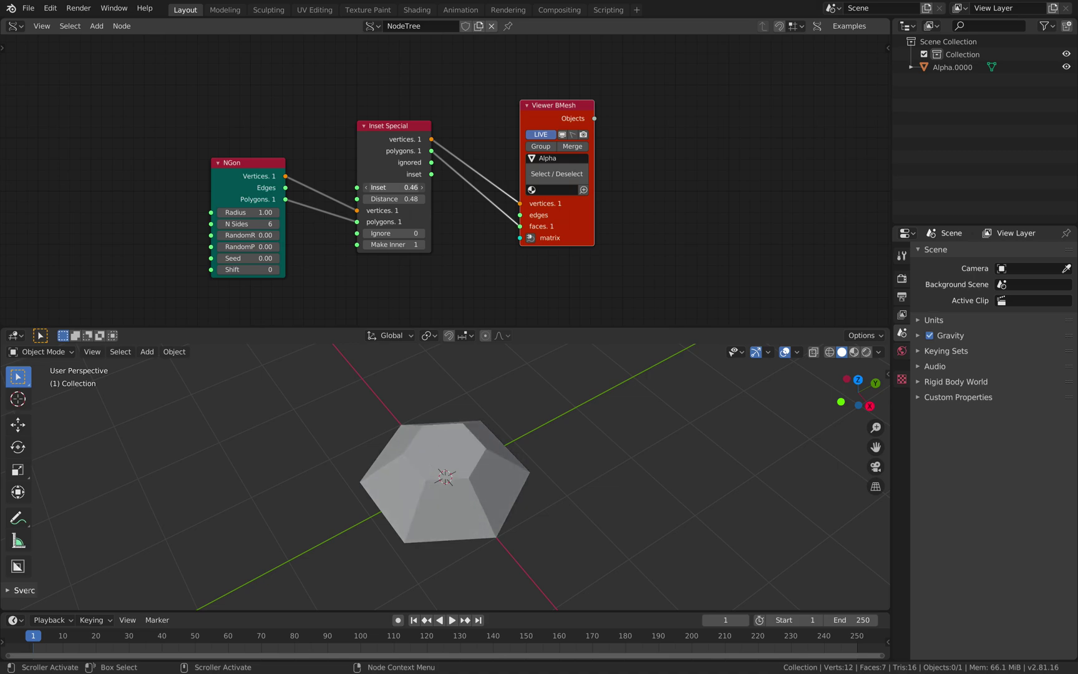
Move Viewer BMesh farther from Inset Special to leave free space between the two nodes.
{"action": "left_click_drag", "start_coordinate": [410, 176], "coordinate": [417, 179]}
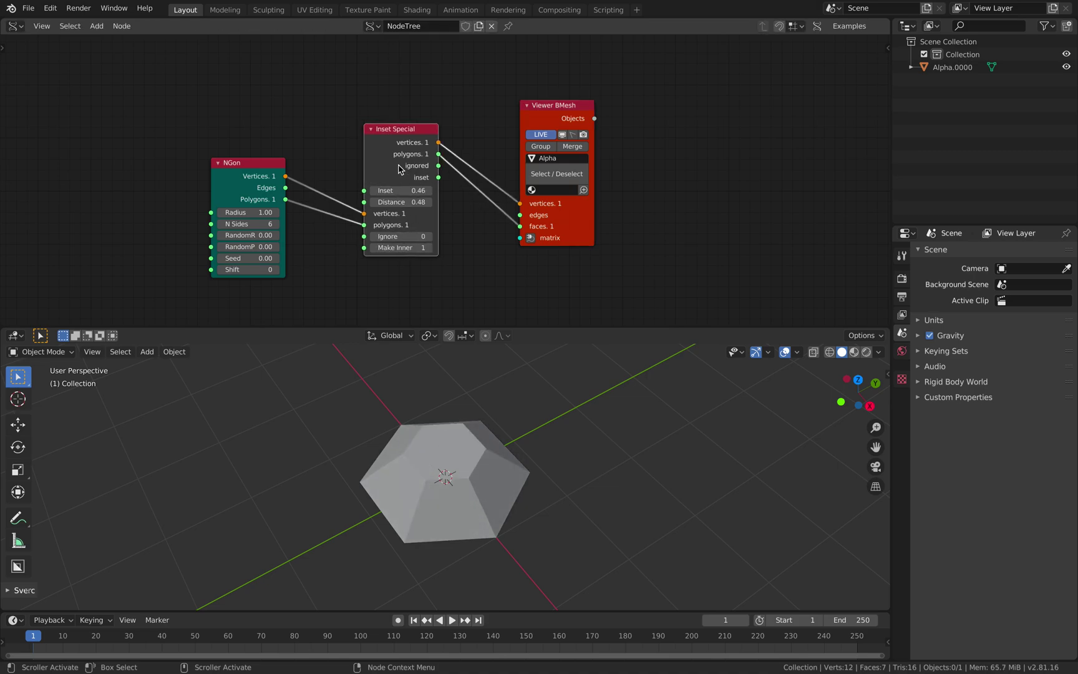
{"action": "left_click_drag", "start_coordinate": [568, 224], "coordinate": [640, 227]}
{"action": "left_click_drag", "start_coordinate": [403, 173], "coordinate": [392, 175]}
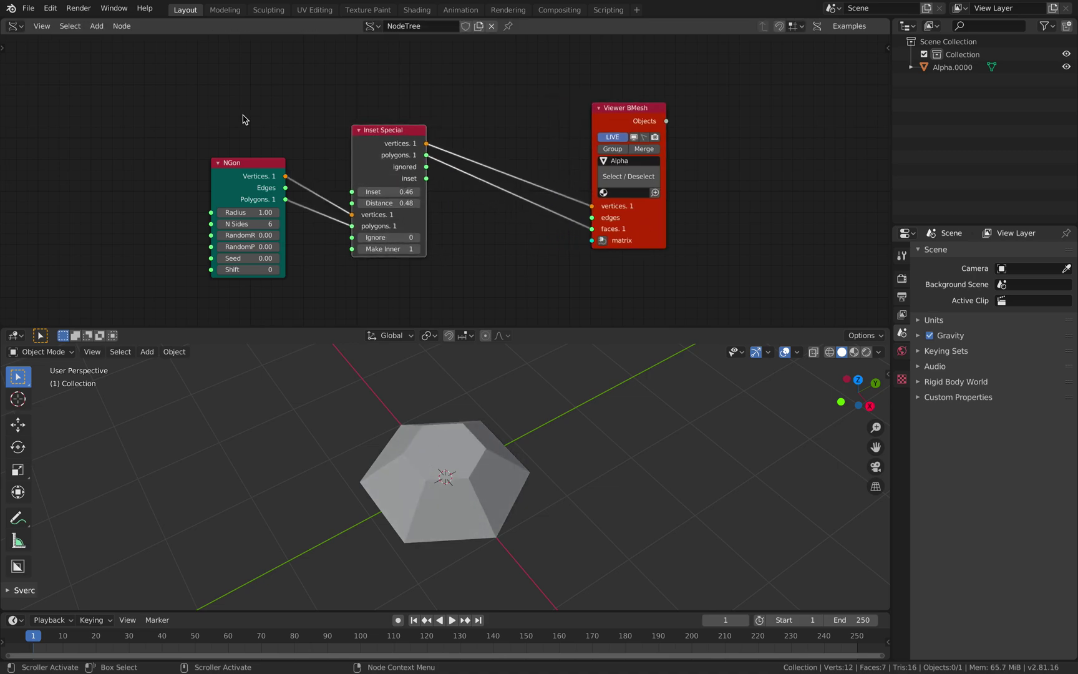
Save the file to the Desktop as inset_fractal_001.blend.
{"action": "left_click", "coordinate": [32, 14]}
{"action": "left_click", "coordinate": [64, 107]}
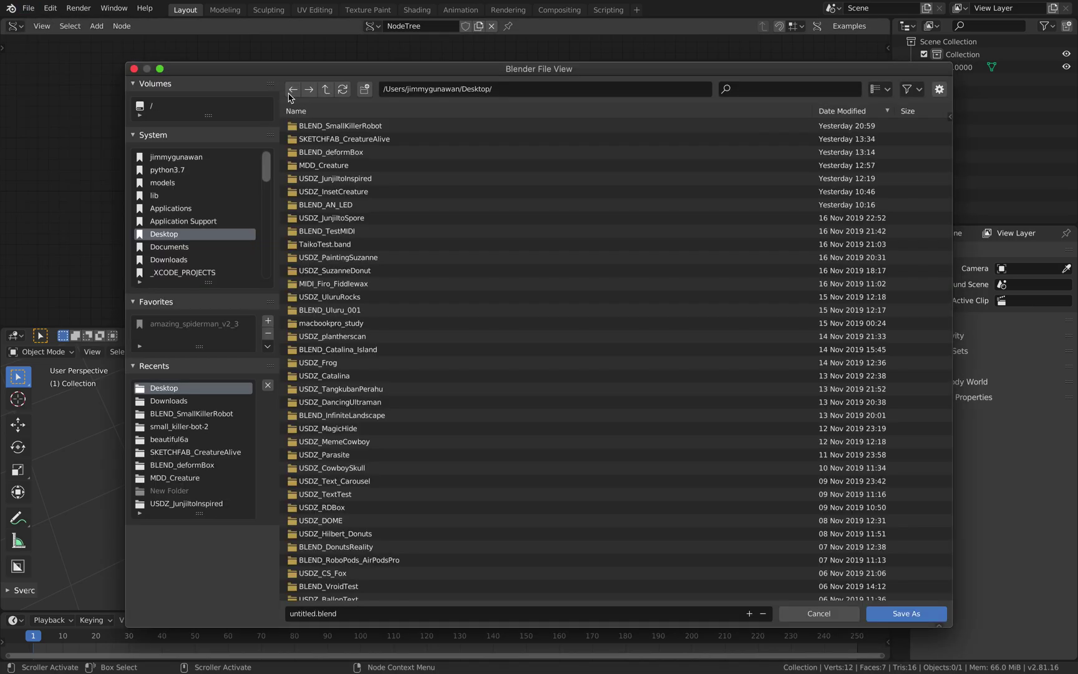
{"action": "left_click", "coordinate": [296, 614]}
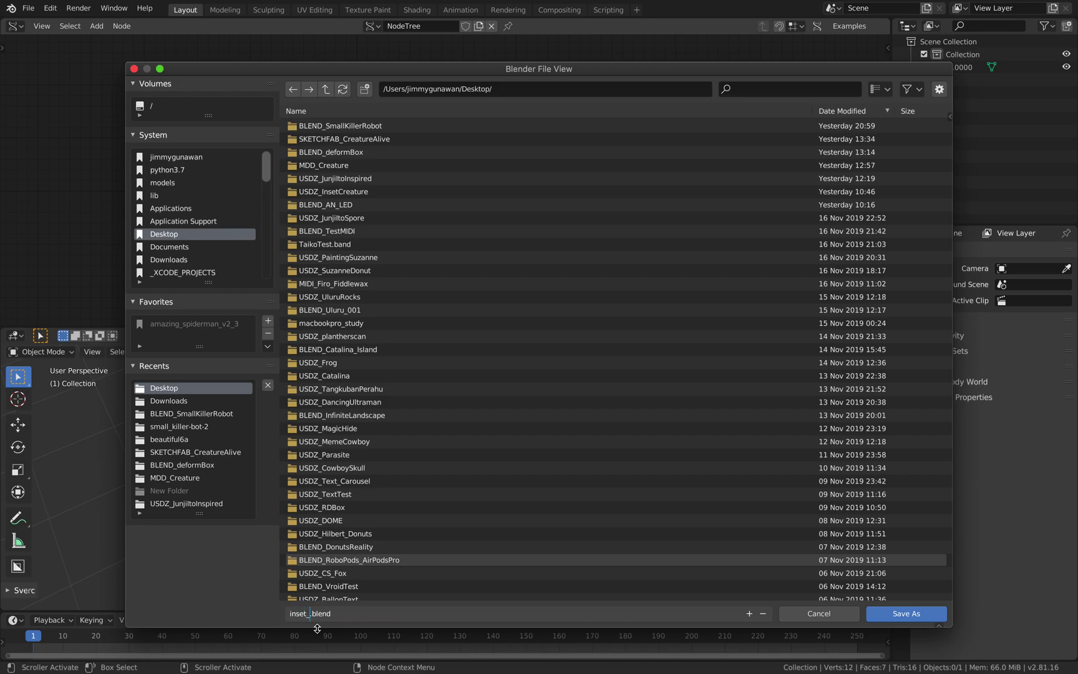
{"action": "type", "text": "inset_fractal_0"}
{"action": "key", "text": "Return"}
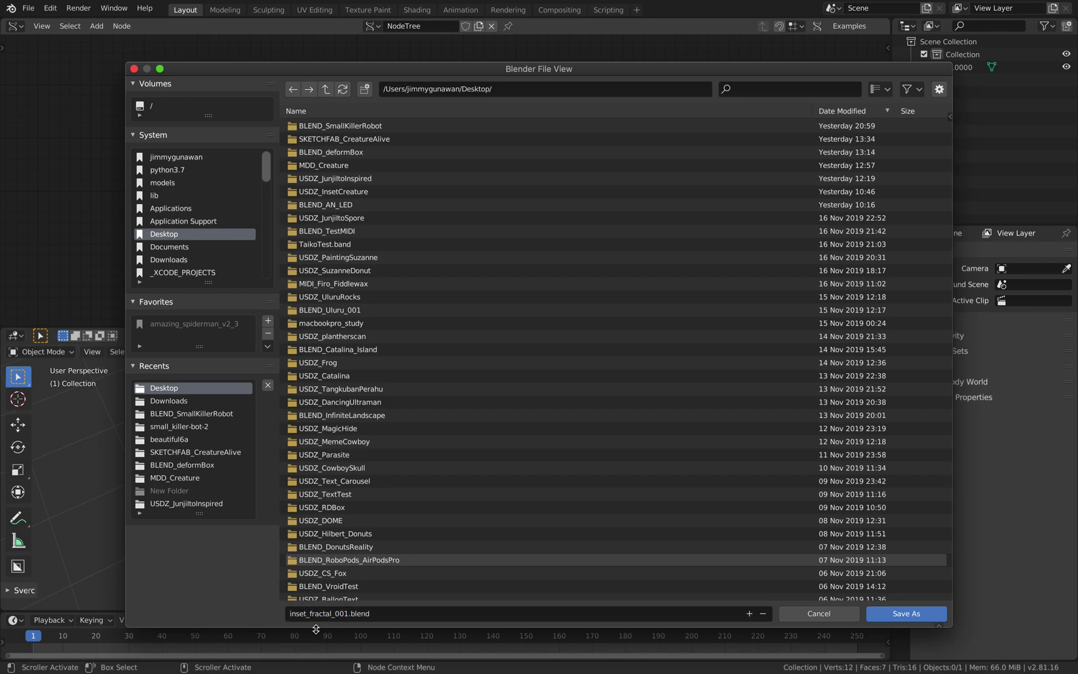
{"action": "left_click", "coordinate": [907, 613]}
Tidy the positions of the three linked nodes and save the file again.
{"action": "left_click_drag", "start_coordinate": [381, 151], "coordinate": [348, 156]}
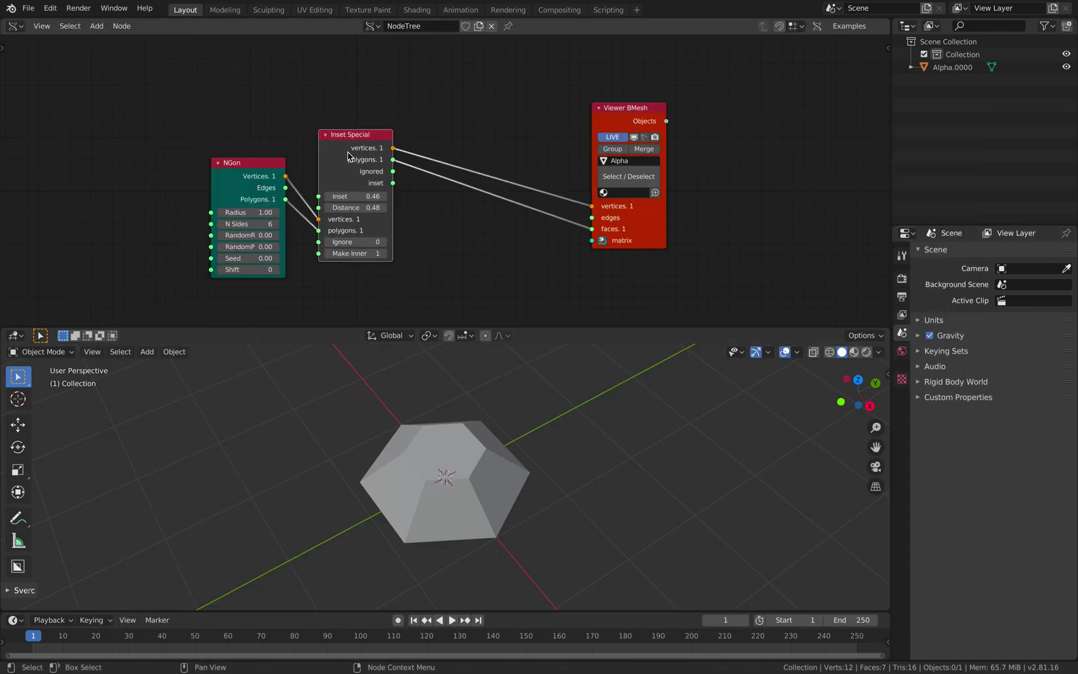
{"action": "left_click_drag", "start_coordinate": [255, 177], "coordinate": [237, 170]}
{"action": "middle_click_drag", "start_coordinate": [428, 362], "coordinate": [437, 450]}
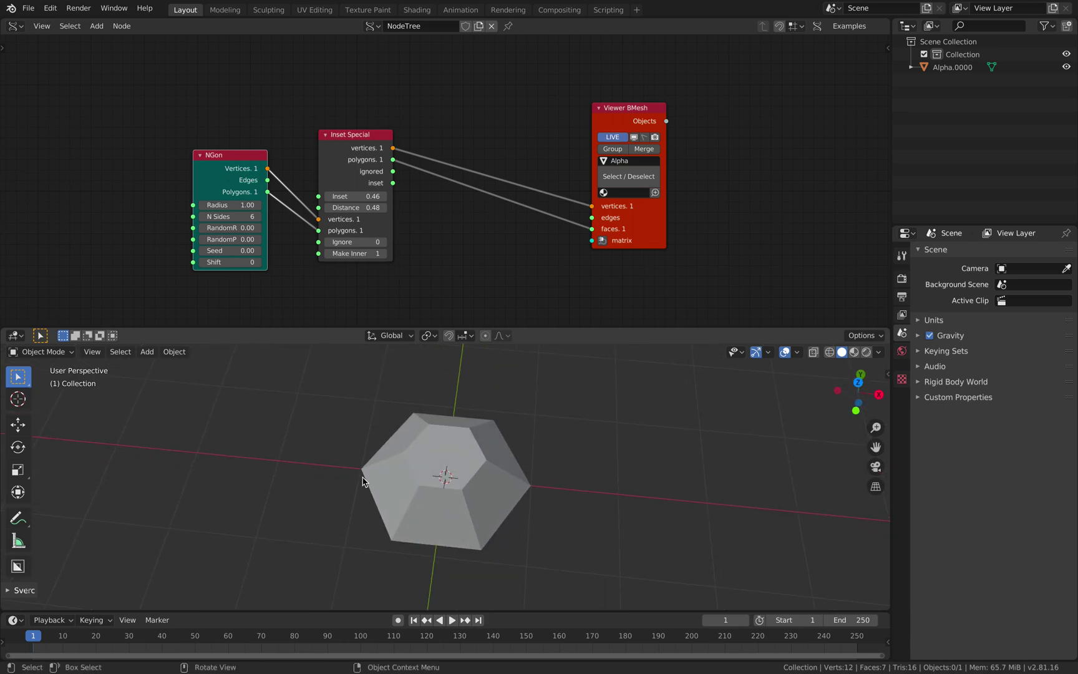
{"action": "left_click_drag", "start_coordinate": [623, 229], "coordinate": [607, 210]}
{"action": "key", "text": "ctrl+s"}
{"action": "middle_click_drag", "start_coordinate": [586, 199], "coordinate": [536, 183]}
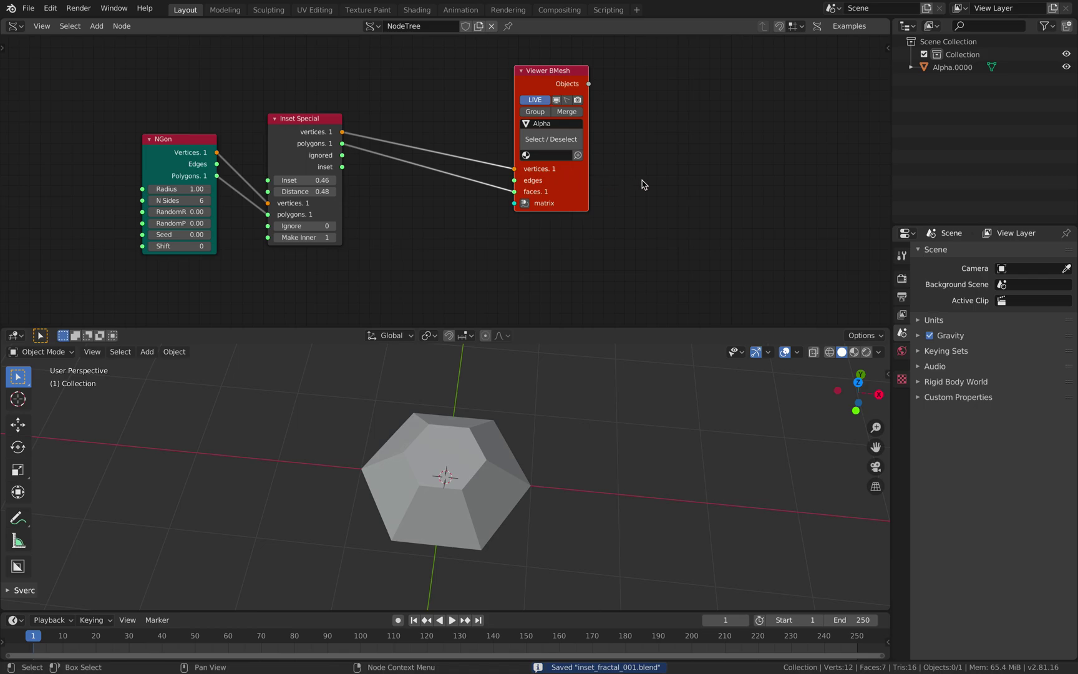
Search for and add an Adaptive Polygons node below the Viewer BMesh node, and widen it to show its full labels.
{"action": "key", "text": "shift+a"}
{"action": "left_click", "coordinate": [642, 179]}
{"action": "type", "text": "ad"}
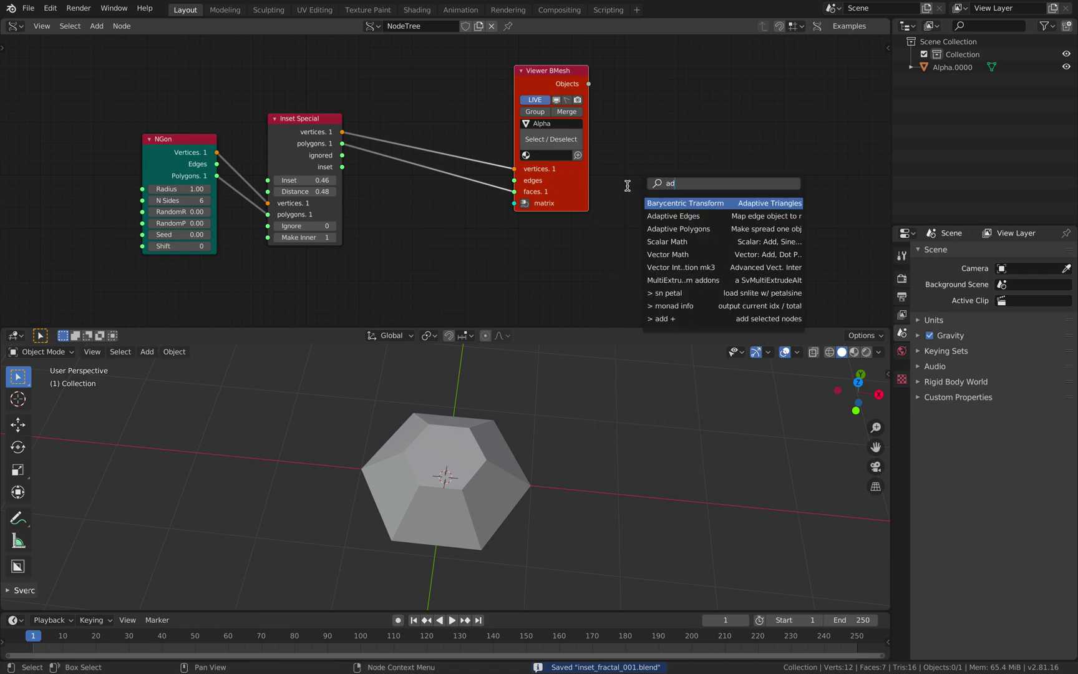
{"action": "key", "text": "BackSpace"}
{"action": "key", "text": "BackSpace"}
{"action": "type", "text": "poly"}
{"action": "key", "text": "BackSpace"}
{"action": "key", "text": "BackSpace"}
{"action": "key", "text": "BackSpace"}
{"action": "key", "text": "BackSpace"}
{"action": "type", "text": "d"}
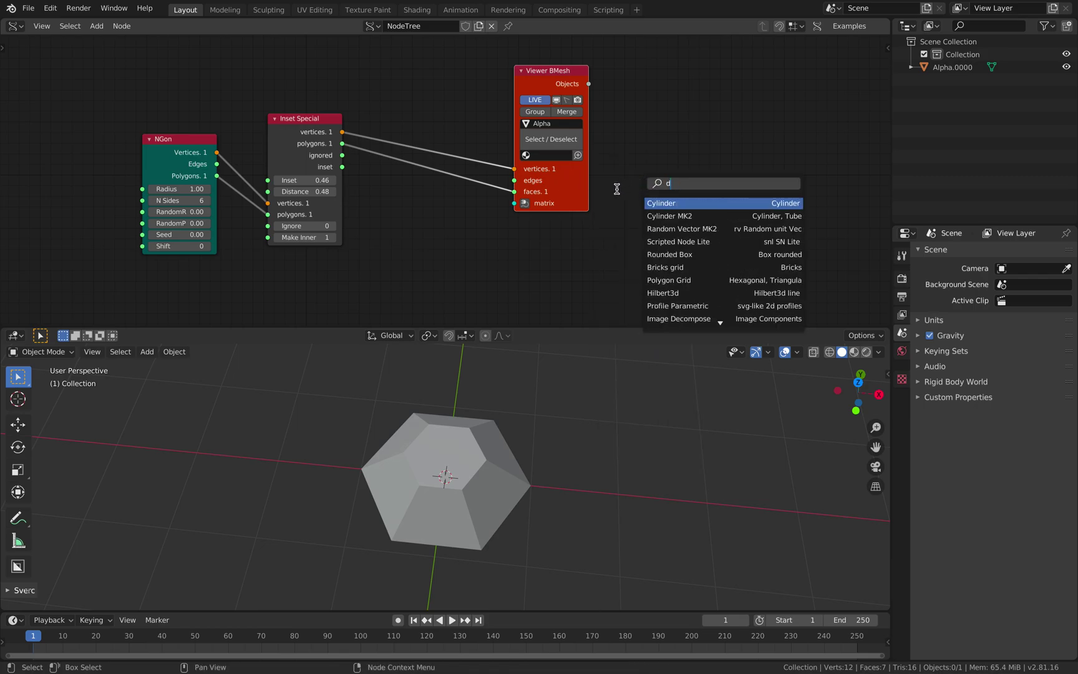
{"action": "type", "text": "ap"}
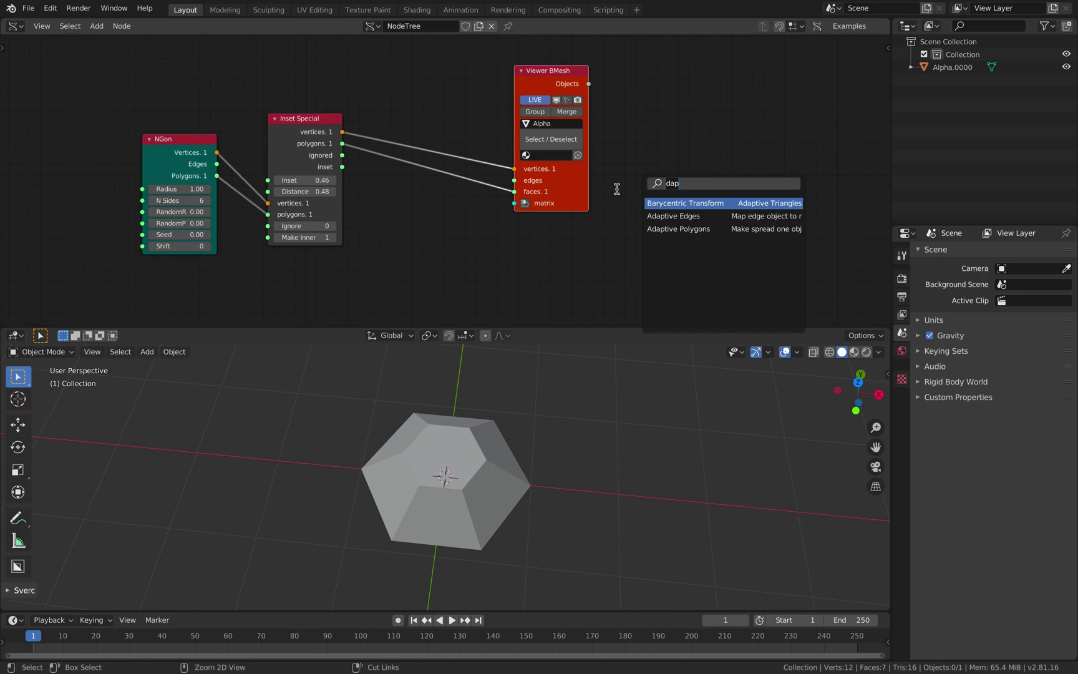
{"action": "key", "text": "ctrl+BackSpace"}
{"action": "type", "text": "ada"}
{"action": "key", "text": "Down"}
{"action": "key", "text": "Down"}
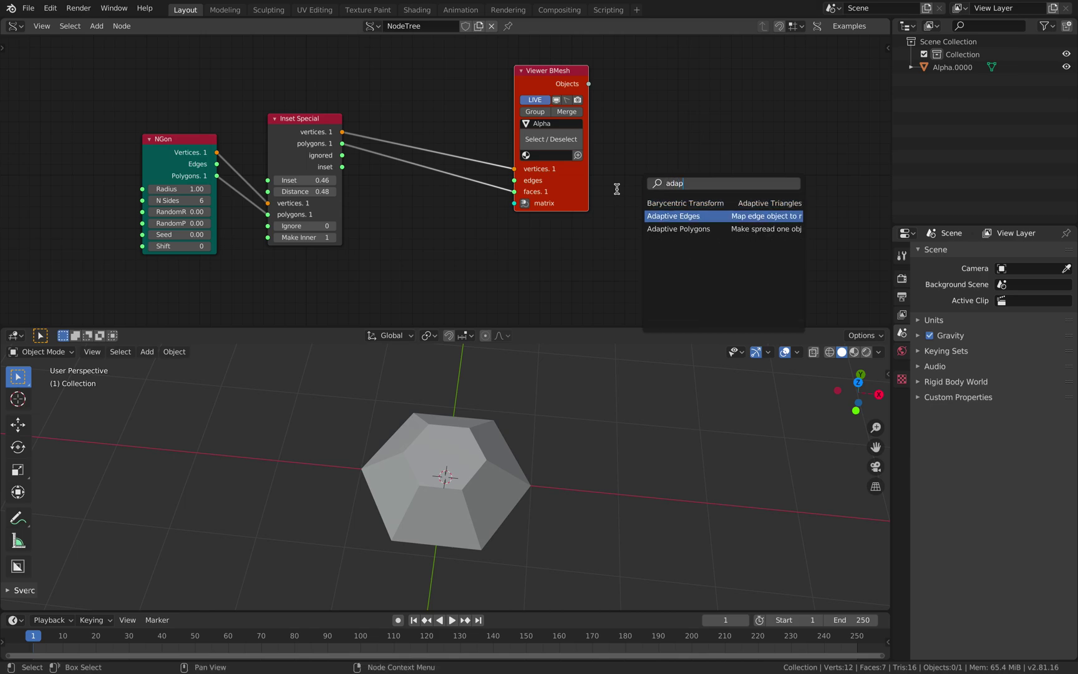
{"action": "key", "text": "Return"}
{"action": "left_click", "coordinate": [630, 194]}
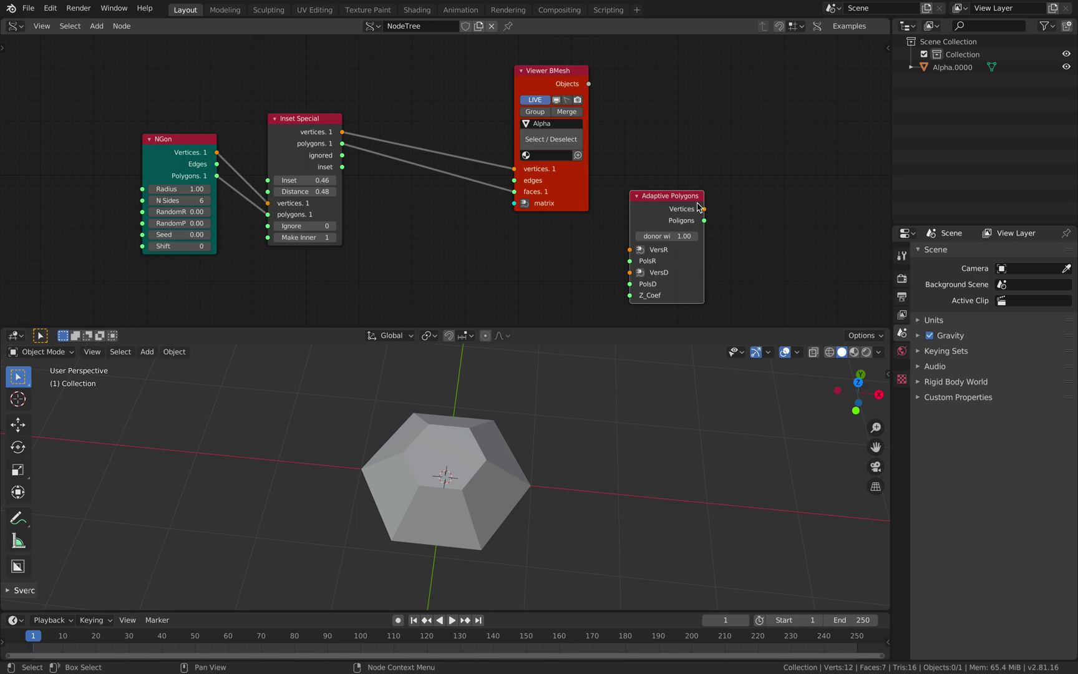
{"action": "left_click_drag", "start_coordinate": [702, 201], "coordinate": [734, 201]}
Move the NGon, Inset Special and Viewer BMesh nodes up, leaving a wide gap before the viewer.
{"action": "left_click_drag", "start_coordinate": [580, 192], "coordinate": [620, 137]}
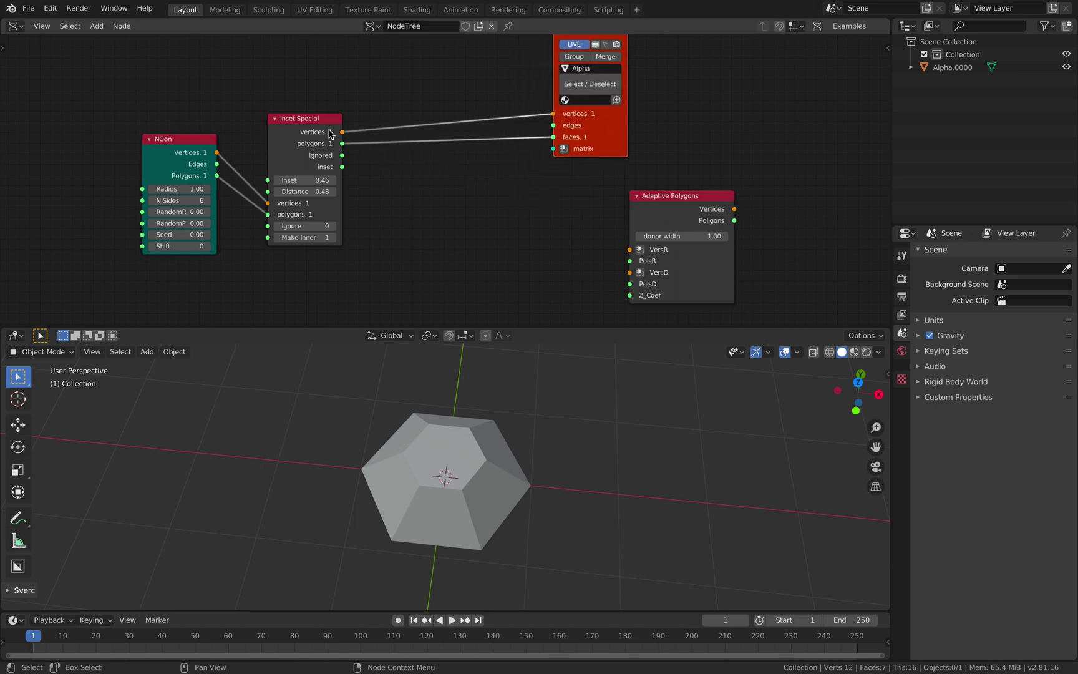
{"action": "left_click_drag", "start_coordinate": [332, 135], "coordinate": [363, 93]}
{"action": "left_click_drag", "start_coordinate": [193, 136], "coordinate": [192, 85]}
{"action": "middle_click_drag", "start_coordinate": [340, 115], "coordinate": [322, 149]}
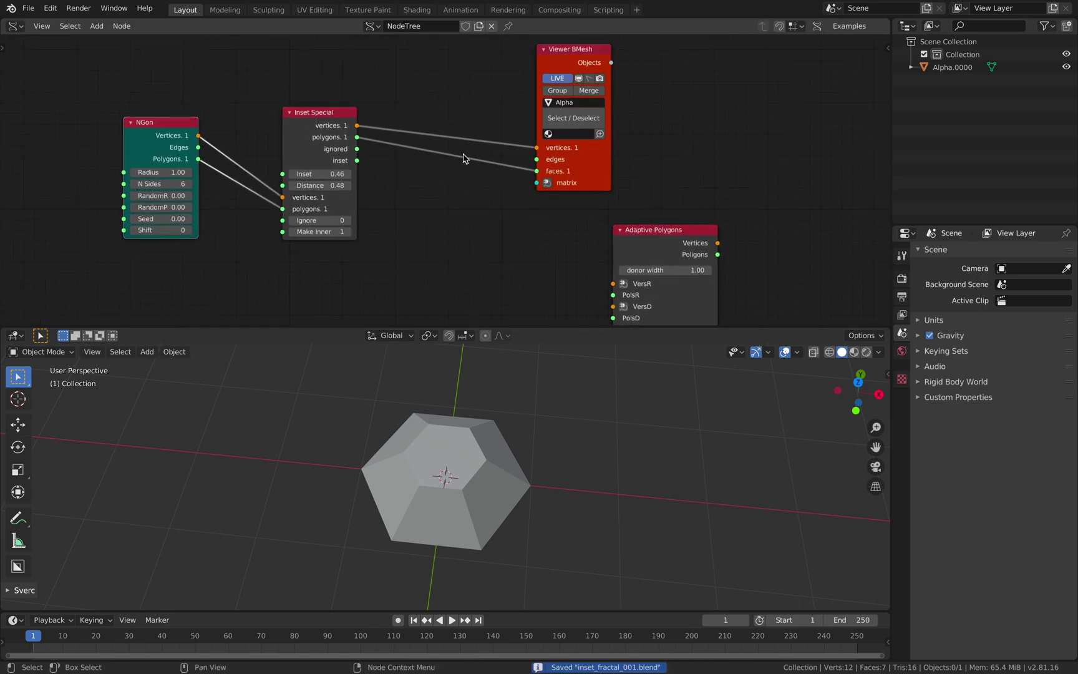
{"action": "left_click_drag", "start_coordinate": [596, 158], "coordinate": [667, 143]}
Duplicate the Inset Special node, link the copy's vertices and polygons between the original and Viewer BMesh, and save the file.
{"action": "left_click", "coordinate": [322, 113]}
{"action": "key", "text": "shift+d"}
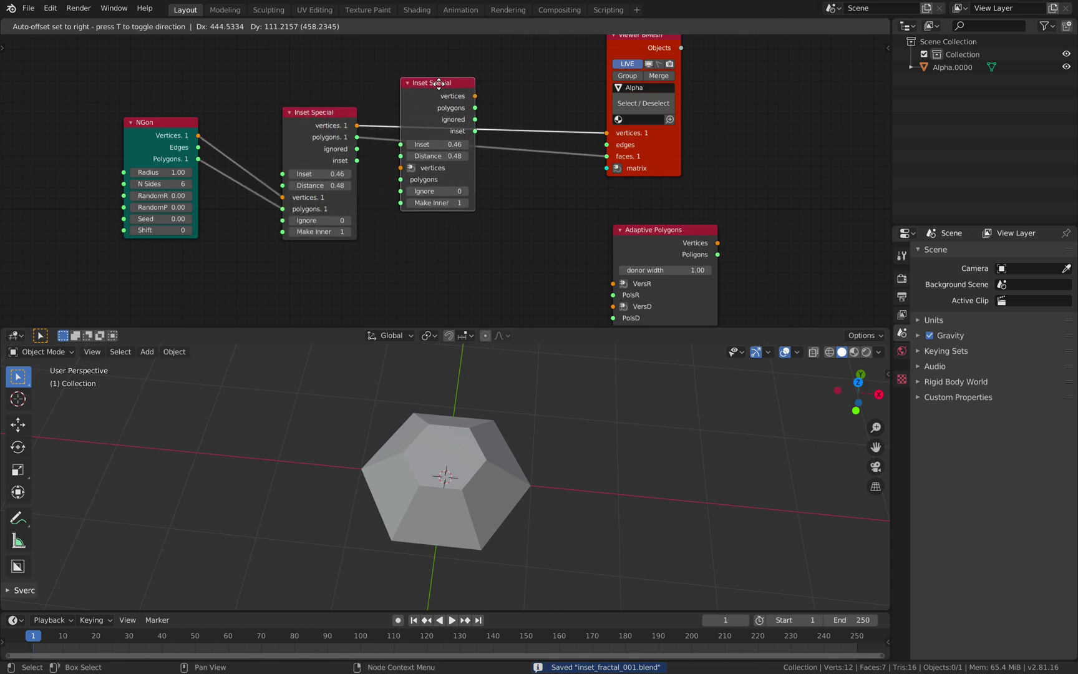
{"action": "left_click", "coordinate": [439, 85]}
{"action": "left_click_drag", "start_coordinate": [423, 109], "coordinate": [398, 150]}
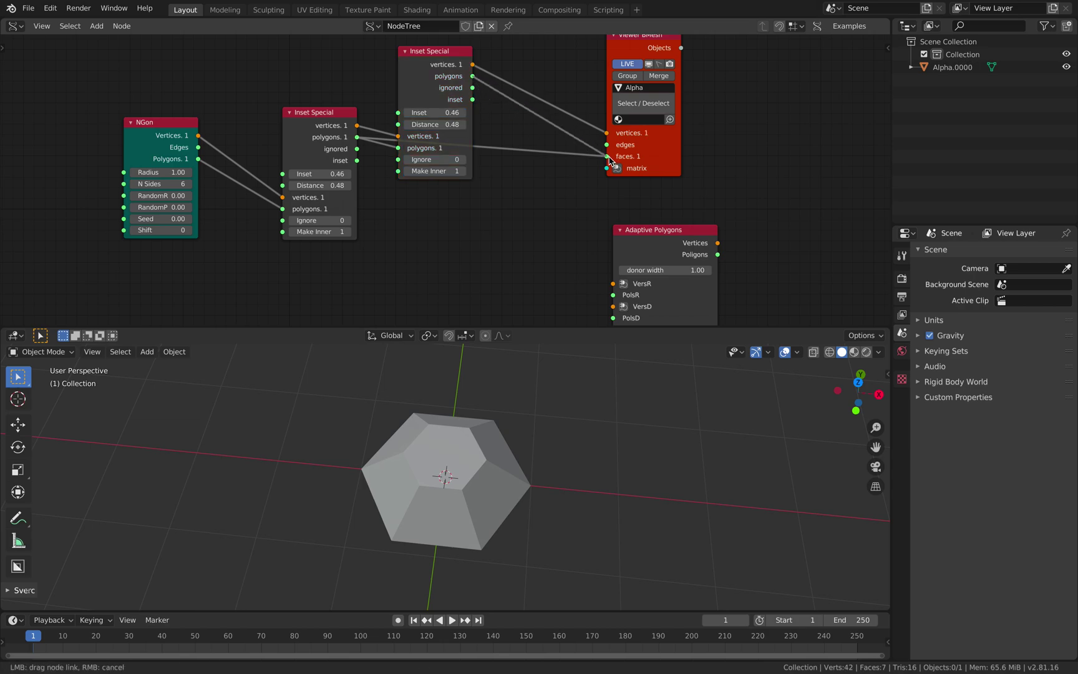
{"action": "left_click_drag", "start_coordinate": [608, 156], "coordinate": [607, 156]}
{"action": "left_click_drag", "start_coordinate": [638, 156], "coordinate": [728, 154]}
{"action": "left_click_drag", "start_coordinate": [452, 59], "coordinate": [454, 114]}
{"action": "middle_click_drag", "start_coordinate": [522, 376], "coordinate": [538, 543]}
{"action": "key", "text": "ctrl+s"}
{"action": "middle_click_drag", "start_coordinate": [525, 486], "coordinate": [517, 509]}
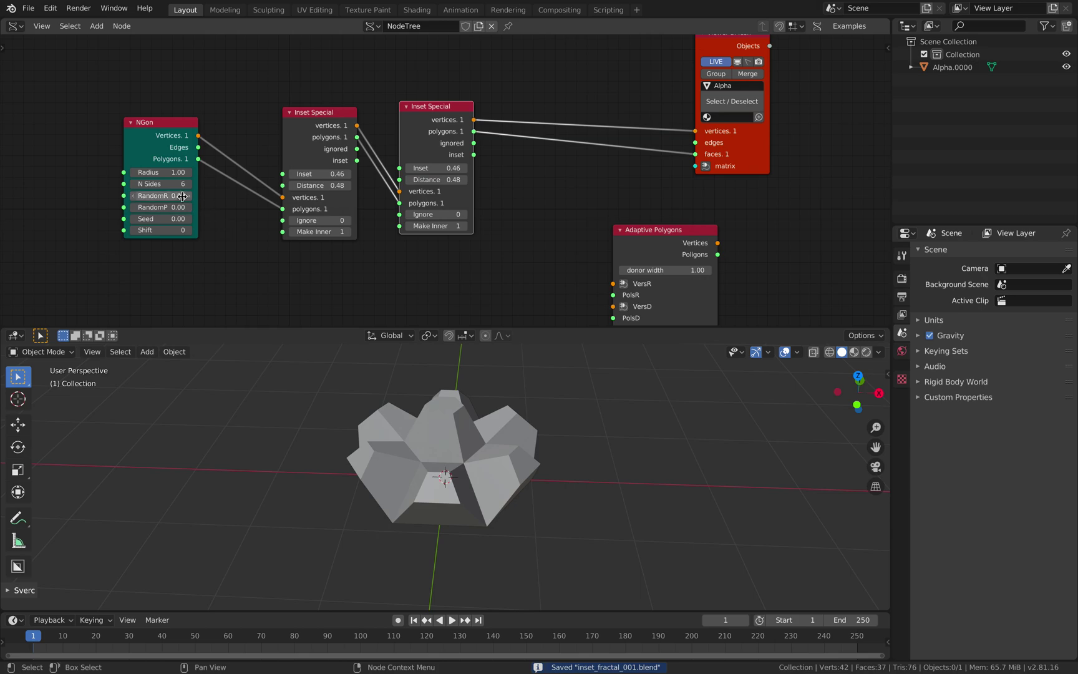
Set the NGon radius to 1.06 and the second Inset Special's inset to 0.52 and distance to 0.30, and save.
{"action": "mouse_move", "coordinate": [161, 172]}
{"action": "left_mouse_down"}
{"action": "mouse_move", "coordinate": [209, 172]}
{"action": "mouse_move", "coordinate": [142, 172]}
{"action": "mouse_move", "coordinate": [179, 172]}
{"action": "mouse_move", "coordinate": [165, 172]}
{"action": "left_mouse_up"}
{"action": "middle_click_drag", "start_coordinate": [403, 478], "coordinate": [512, 412]}
{"action": "key", "text": "ctrl+s"}
{"action": "mouse_move", "coordinate": [437, 168]}
{"action": "left_mouse_down"}
{"action": "mouse_move", "coordinate": [455, 168]}
{"action": "mouse_move", "coordinate": [405, 180]}
{"action": "mouse_move", "coordinate": [426, 179]}
{"action": "left_mouse_up"}
{"action": "middle_click_drag", "start_coordinate": [558, 191], "coordinate": [523, 212]}
{"action": "key", "text": "ctrl+s"}
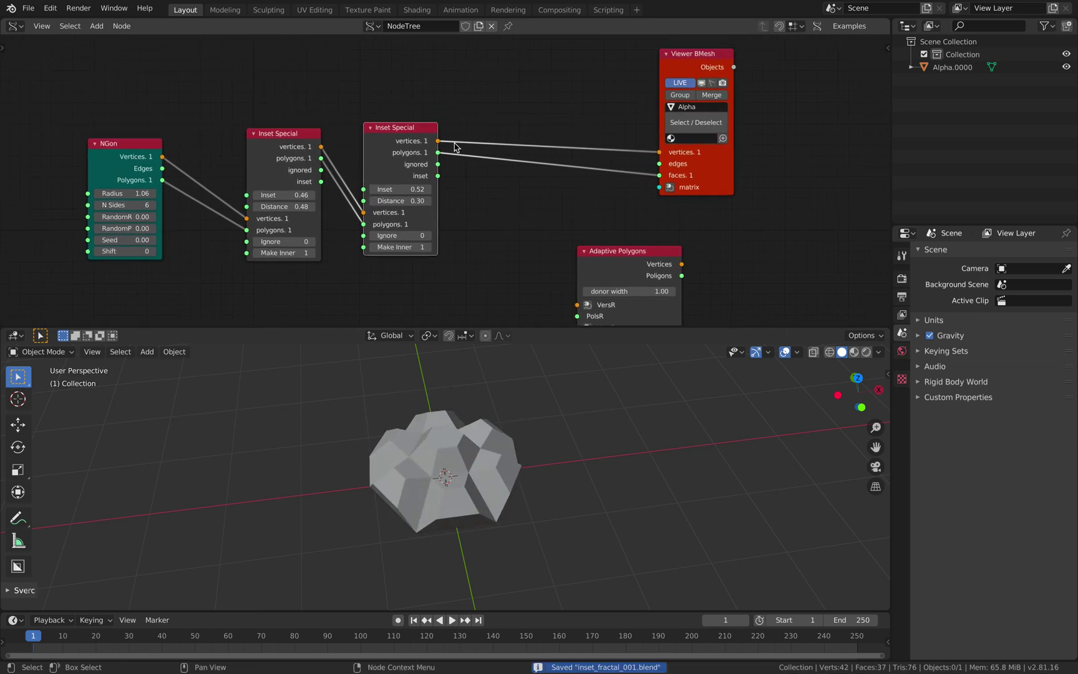
Duplicate the second Inset Special node and link the copy's vertices and polygons between it and Viewer BMesh.
{"action": "key", "text": "shift+d"}
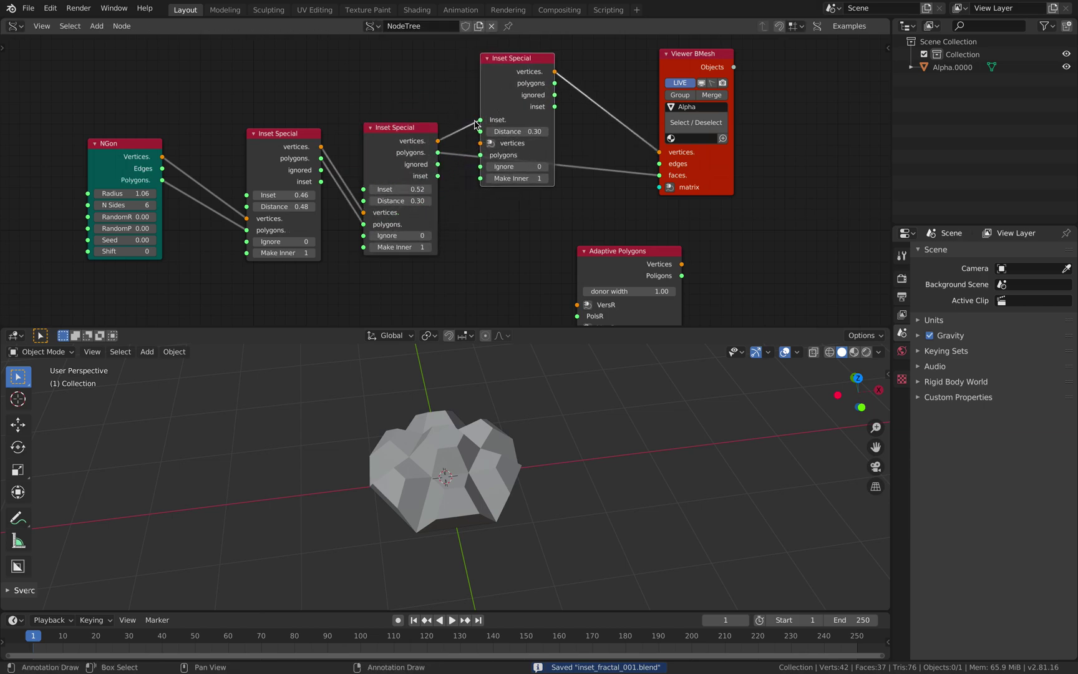
{"action": "left_click", "coordinate": [478, 129]}
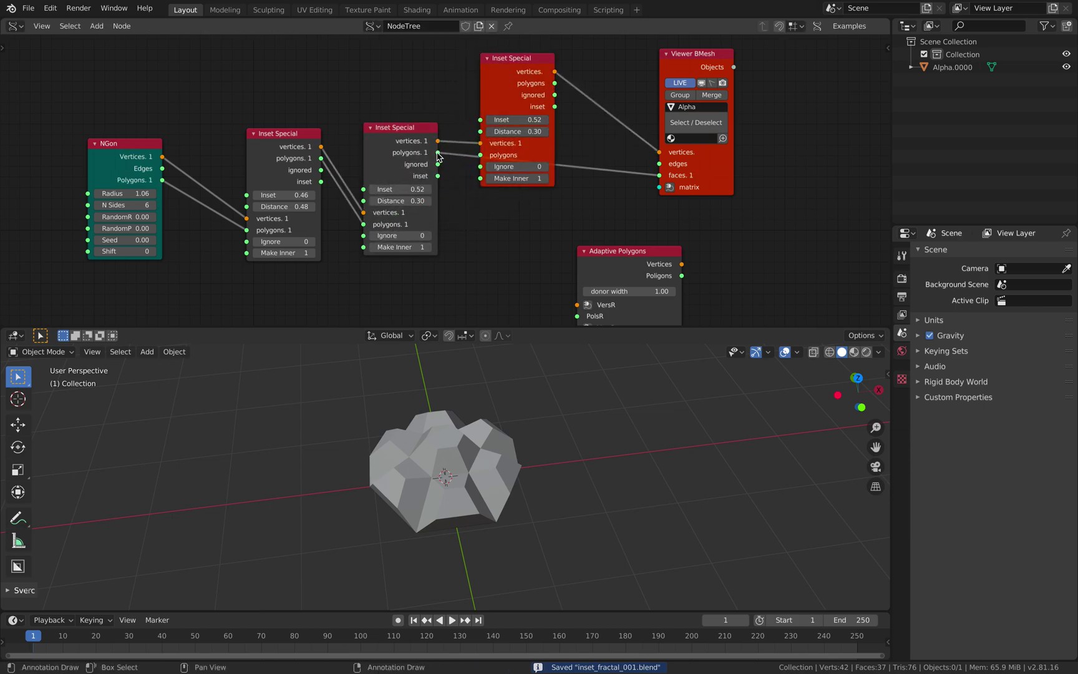
{"action": "left_click_drag", "start_coordinate": [438, 153], "coordinate": [481, 155]}
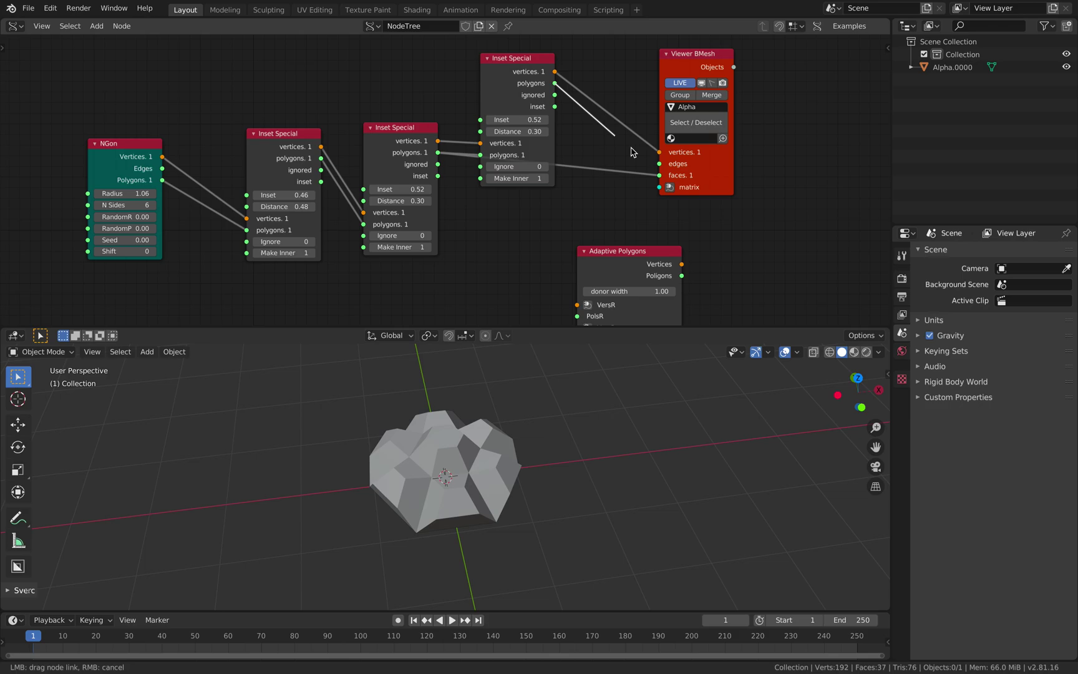
{"action": "left_click_drag", "start_coordinate": [656, 173], "coordinate": [660, 176]}
{"action": "left_click_drag", "start_coordinate": [712, 173], "coordinate": [722, 168]}
{"action": "middle_click_drag", "start_coordinate": [583, 399], "coordinate": [615, 388]}
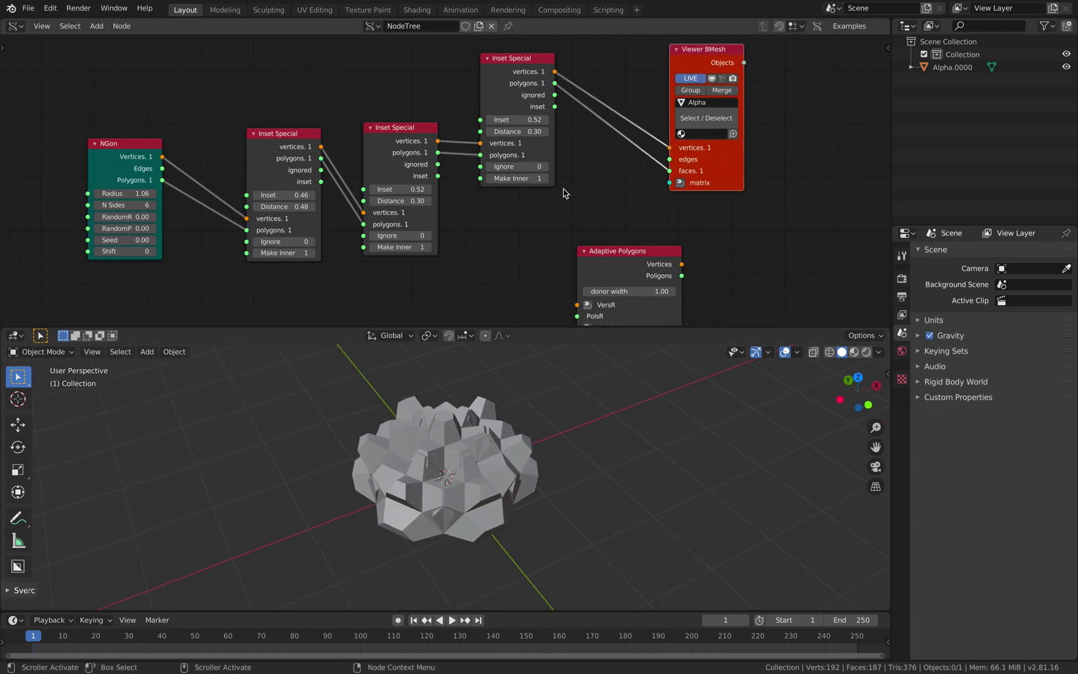
Set the third Inset Special node's distance to 0.19.
{"action": "scroll", "coordinate": [521, 135], "scroll_direction": "up", "scroll_amount": 2}
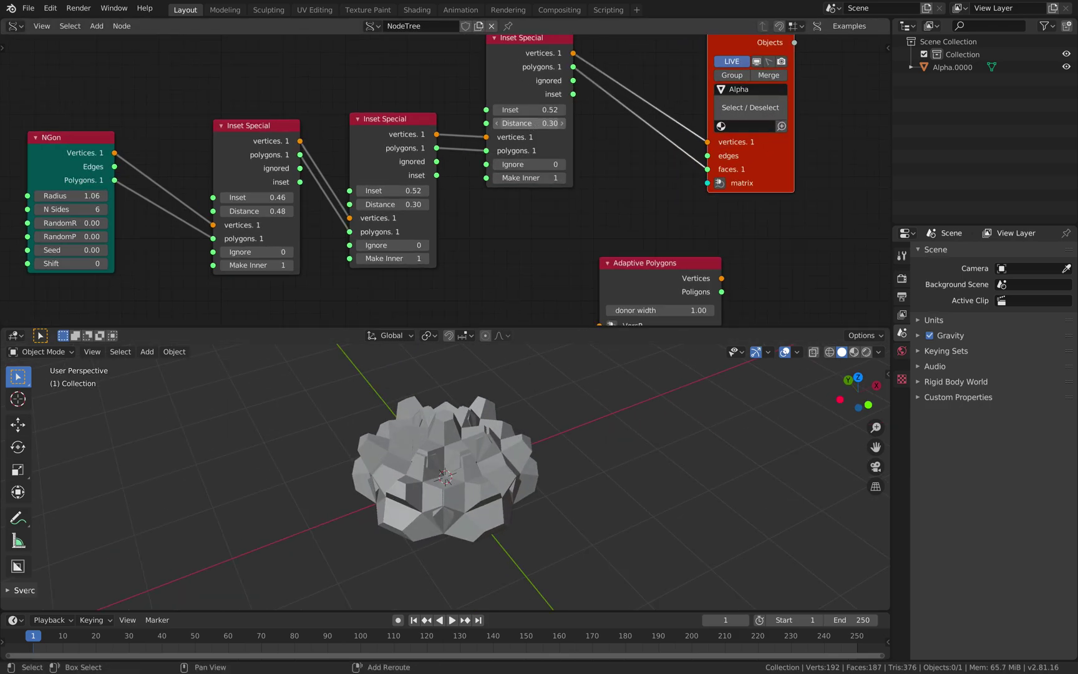
{"action": "left_click_drag", "start_coordinate": [548, 123], "coordinate": [540, 123]}
{"action": "mouse_move", "coordinate": [524, 424]}
{"action": "middle_mouse_down"}
{"action": "mouse_move", "coordinate": [551, 441]}
{"action": "mouse_move", "coordinate": [482, 449]}
{"action": "mouse_move", "coordinate": [555, 437]}
{"action": "middle_mouse_up"}
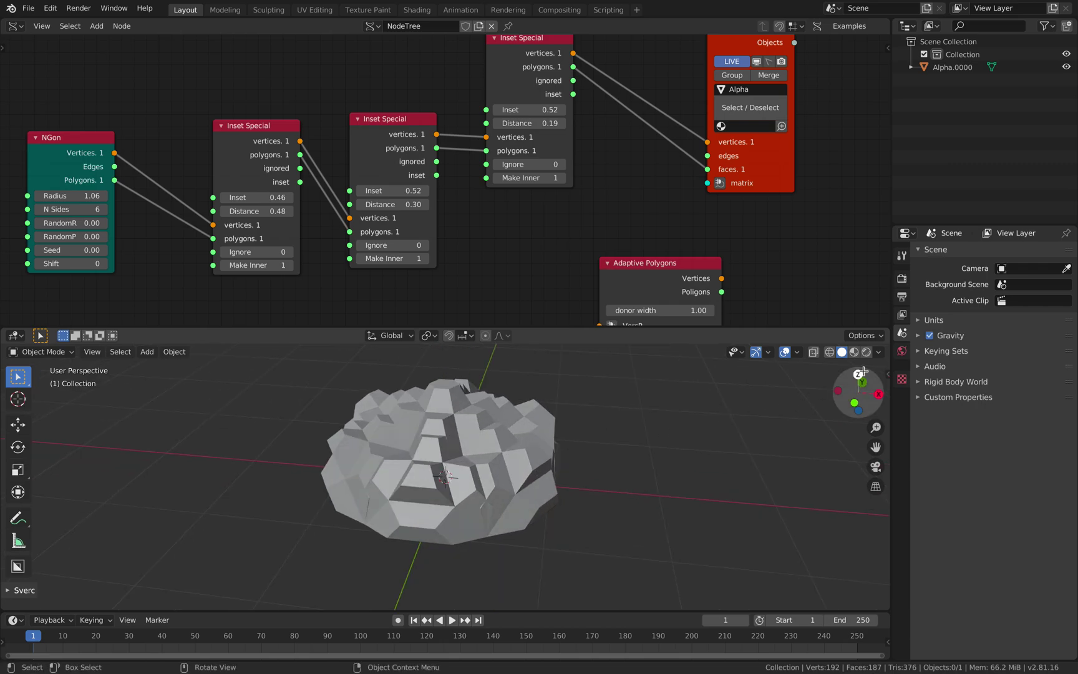
Enable Cavity in the 3D viewport's shading options and save the file.
{"action": "left_click", "coordinate": [879, 352]}
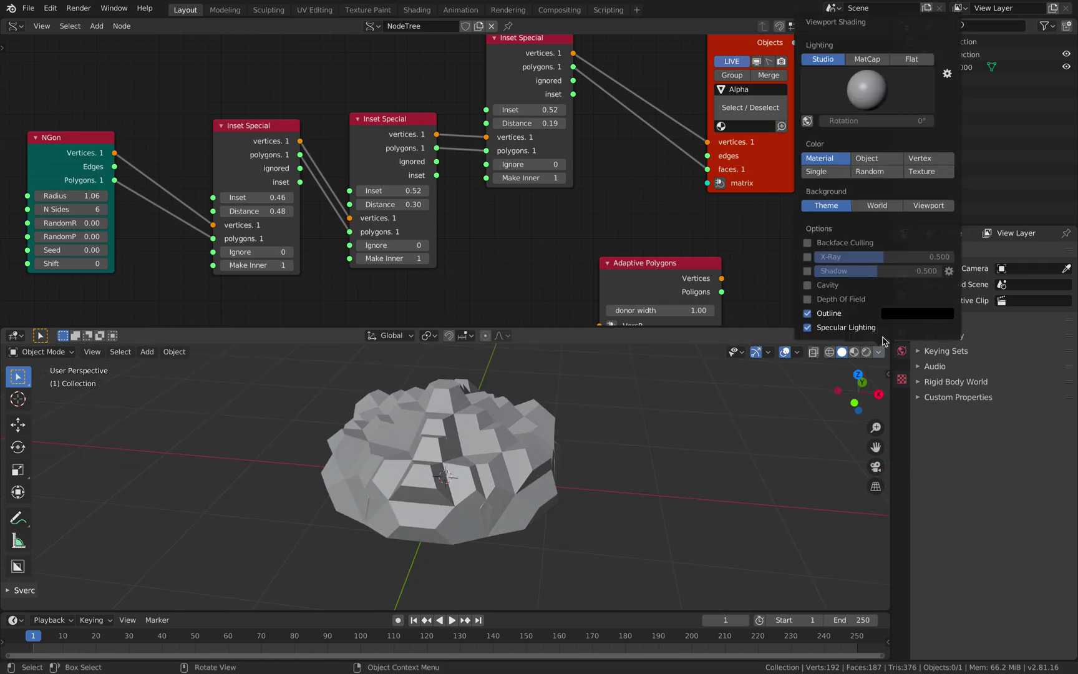
{"action": "left_click", "coordinate": [808, 285]}
{"action": "mouse_move", "coordinate": [537, 449]}
{"action": "middle_mouse_down"}
{"action": "mouse_move", "coordinate": [570, 445]}
{"action": "mouse_move", "coordinate": [565, 431]}
{"action": "mouse_move", "coordinate": [536, 444]}
{"action": "middle_mouse_up"}
{"action": "key", "text": "ctrl+s"}
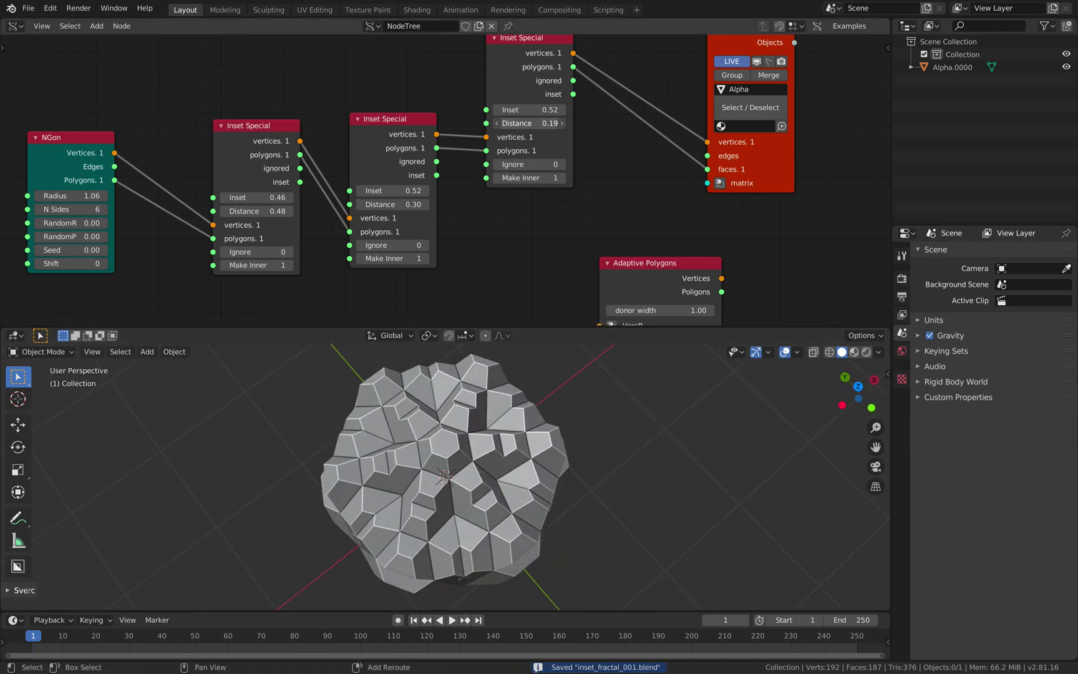
Set the third Inset Special node's distance to 0.12 and shift the Viewer BMesh node farther from it.
{"action": "mouse_move", "coordinate": [529, 123]}
{"action": "left_mouse_down"}
{"action": "mouse_move", "coordinate": [490, 123]}
{"action": "mouse_move", "coordinate": [516, 123]}
{"action": "left_mouse_up"}
{"action": "middle_click_drag", "start_coordinate": [660, 136], "coordinate": [582, 162]}
{"action": "left_click_drag", "start_coordinate": [677, 171], "coordinate": [715, 160]}
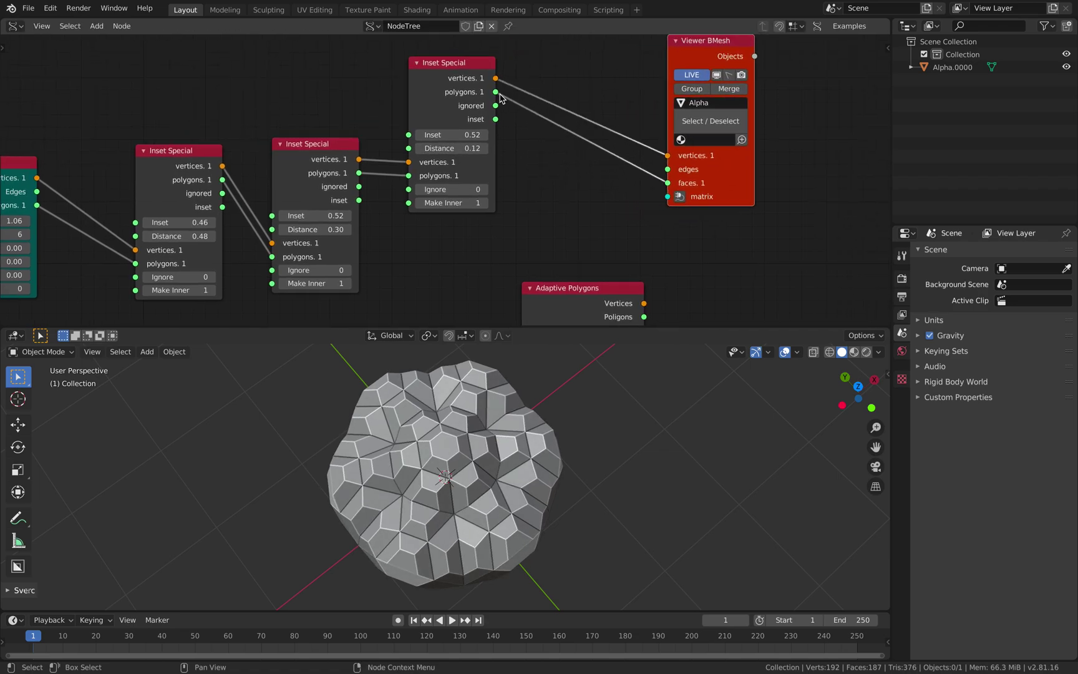
Duplicate the third Inset Special node, link the copy in before Viewer BMesh, make room in the layout and save.
{"action": "left_click_drag", "start_coordinate": [460, 74], "coordinate": [448, 153]}
{"action": "key", "text": "shift+d"}
{"action": "left_click", "coordinate": [555, 129]}
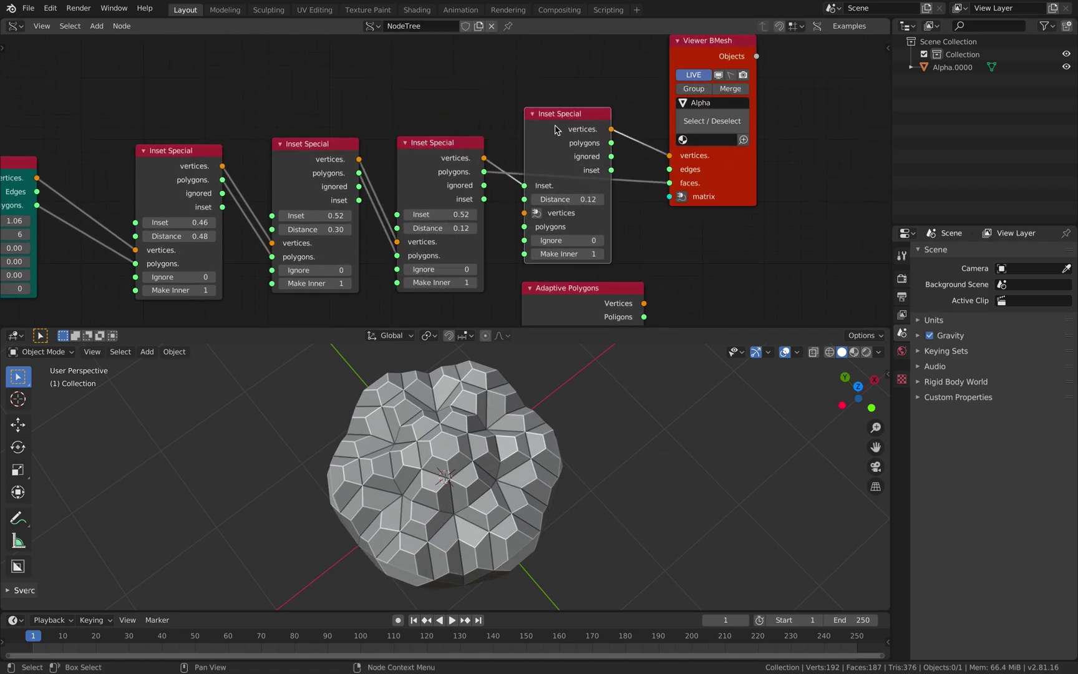
{"action": "left_click_drag", "start_coordinate": [534, 186], "coordinate": [540, 230]}
{"action": "left_click_drag", "start_coordinate": [620, 143], "coordinate": [713, 201]}
{"action": "middle_click_drag", "start_coordinate": [668, 188], "coordinate": [670, 162]}
{"action": "middle_click_drag", "start_coordinate": [620, 460], "coordinate": [623, 375]}
{"action": "key", "text": "ctrl+s"}
Set the fourth Inset Special's distance to 0.05 and the NGon radius to 1.84, and save the file.
{"action": "mouse_move", "coordinate": [577, 173]}
{"action": "left_mouse_down"}
{"action": "mouse_move", "coordinate": [592, 173]}
{"action": "mouse_move", "coordinate": [562, 173]}
{"action": "left_mouse_up"}
{"action": "middle_click_drag", "start_coordinate": [614, 474], "coordinate": [564, 430]}
{"action": "middle_click_drag", "start_coordinate": [393, 208], "coordinate": [452, 161]}
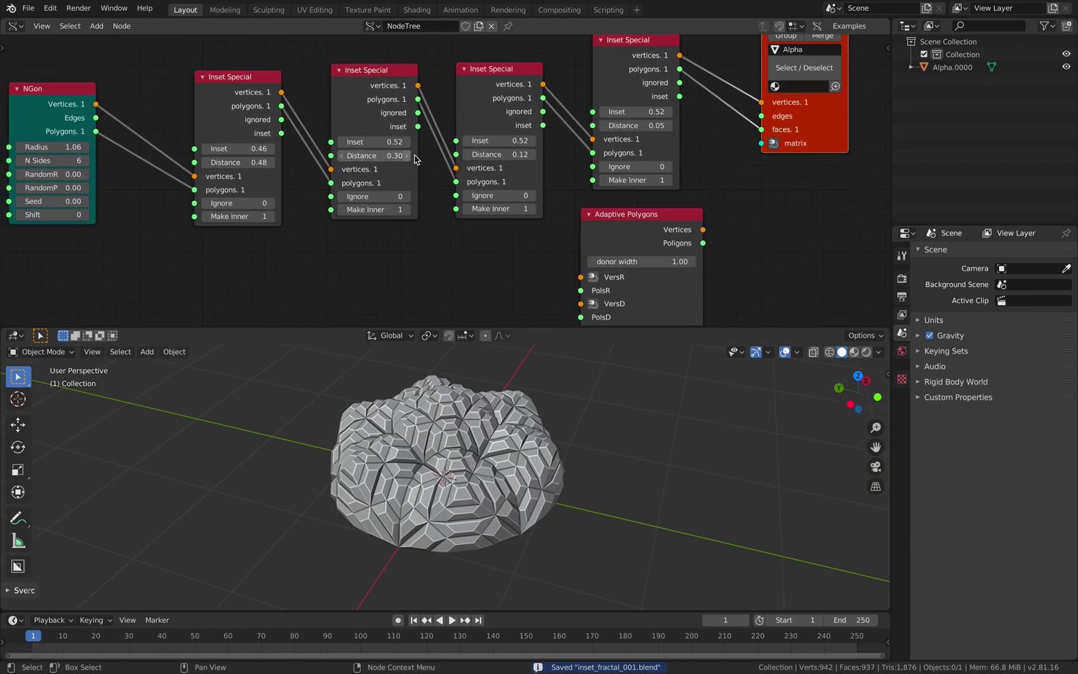
{"action": "middle_click_drag", "start_coordinate": [122, 147], "coordinate": [148, 119]}
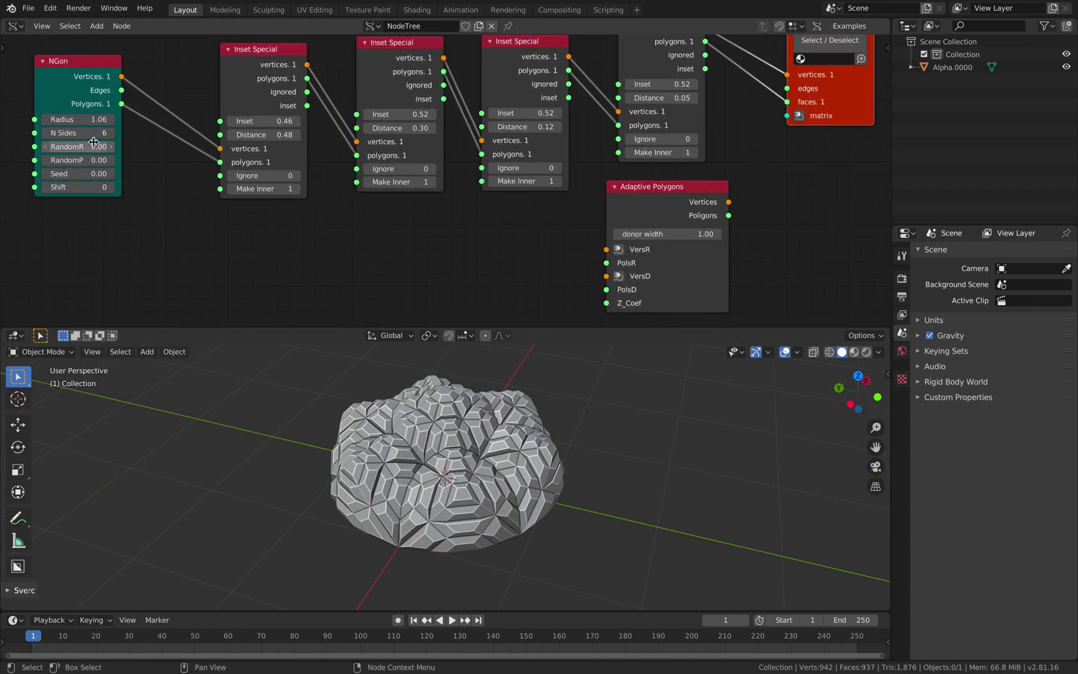
{"action": "left_click_drag", "start_coordinate": [77, 119], "coordinate": [113, 119]}
{"action": "middle_click_drag", "start_coordinate": [592, 499], "coordinate": [574, 432]}
{"action": "key", "text": "ctrl+s"}
Add a Mirror modifier to the Alpha.0000 mesh, mirroring across Z only, and save the file.
{"action": "left_click", "coordinate": [569, 463]}
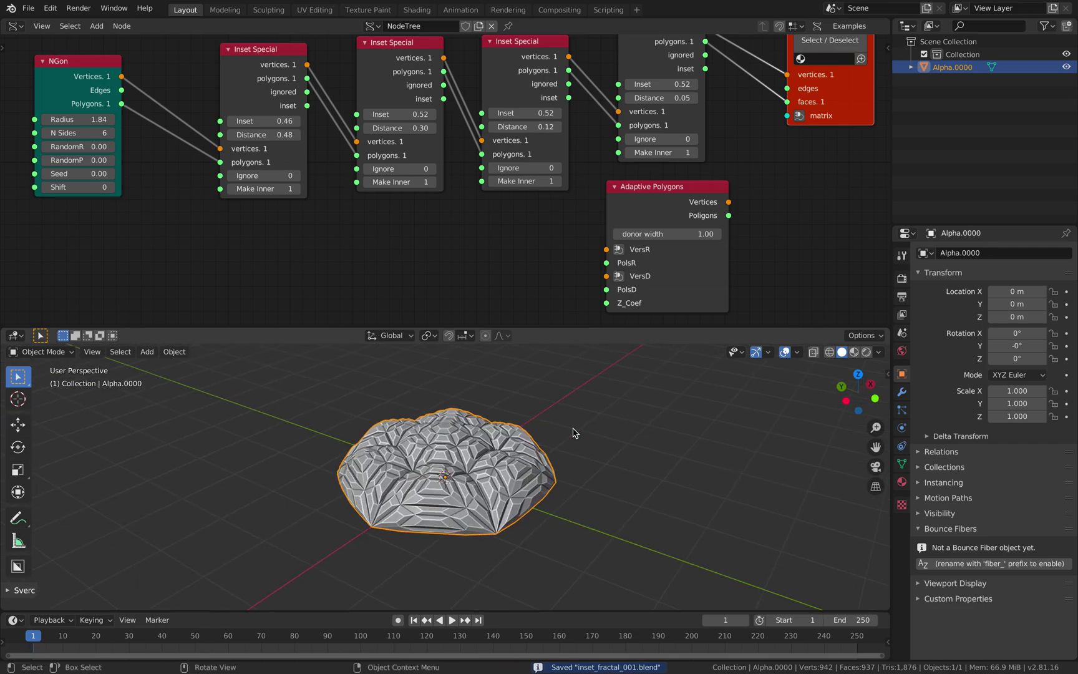
{"action": "left_click", "coordinate": [902, 391]}
{"action": "middle_click_drag", "start_coordinate": [669, 436], "coordinate": [859, 347]}
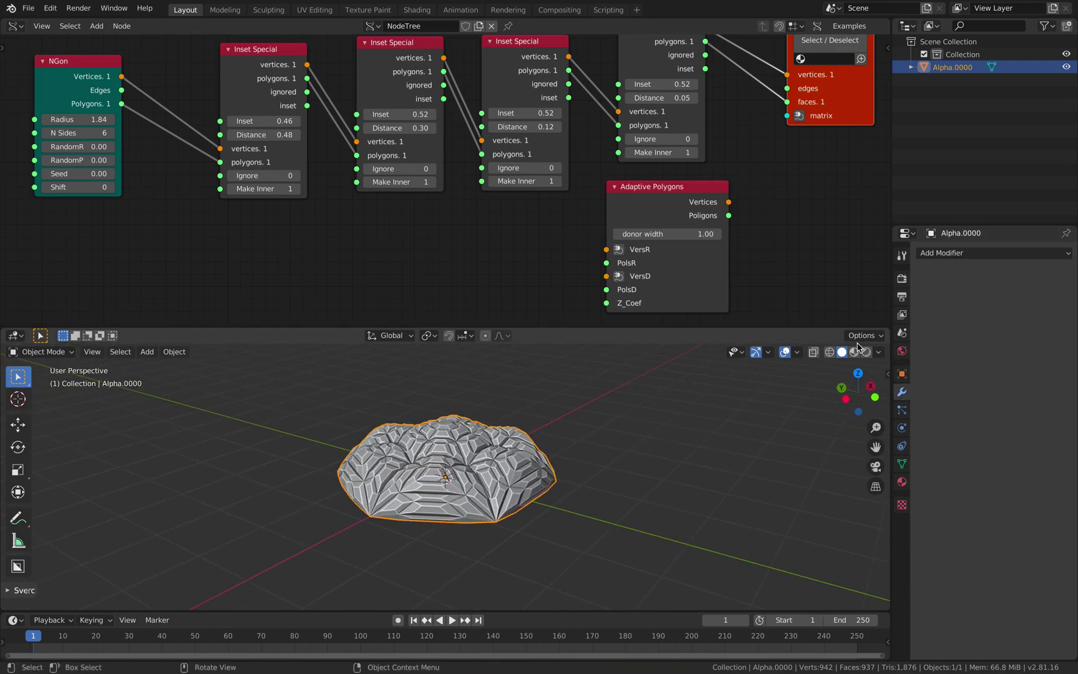
{"action": "left_click", "coordinate": [928, 256]}
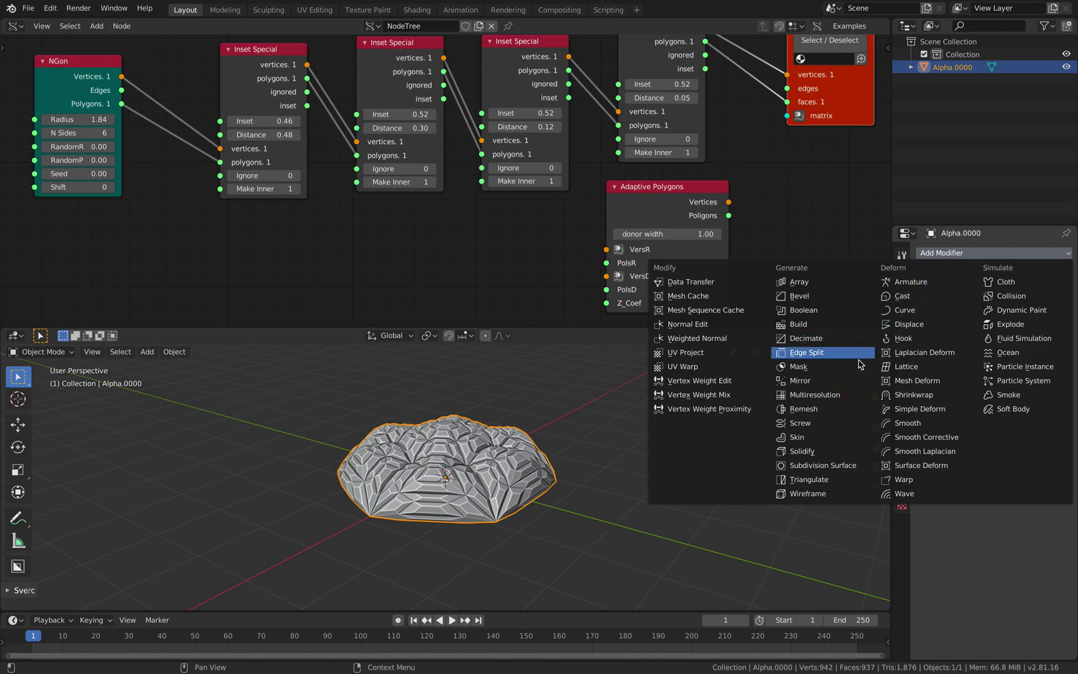
{"action": "left_click", "coordinate": [853, 381]}
{"action": "mouse_move", "coordinate": [663, 436]}
{"action": "middle_mouse_down"}
{"action": "mouse_move", "coordinate": [672, 426]}
{"action": "mouse_move", "coordinate": [672, 443]}
{"action": "middle_mouse_up"}
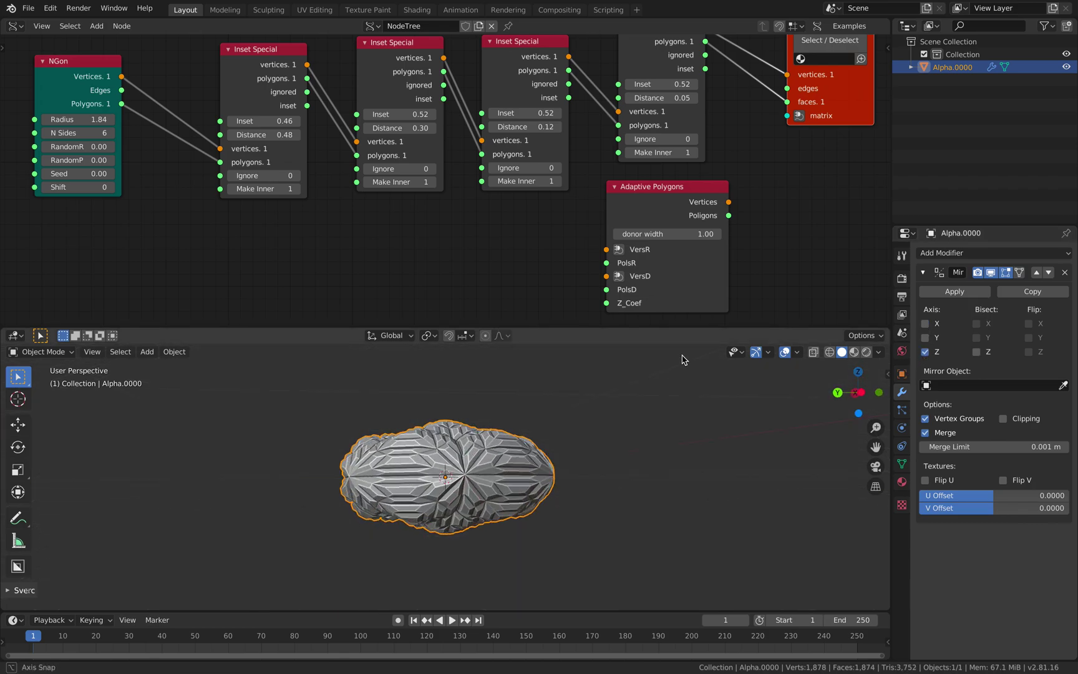
{"action": "key", "text": "ctrl+s"}
Duplicate the mirrored mesh beside the original and give the copy a level 2 Subdivision Surface modifier.
{"action": "middle_click_drag", "start_coordinate": [631, 500], "coordinate": [844, 425]}
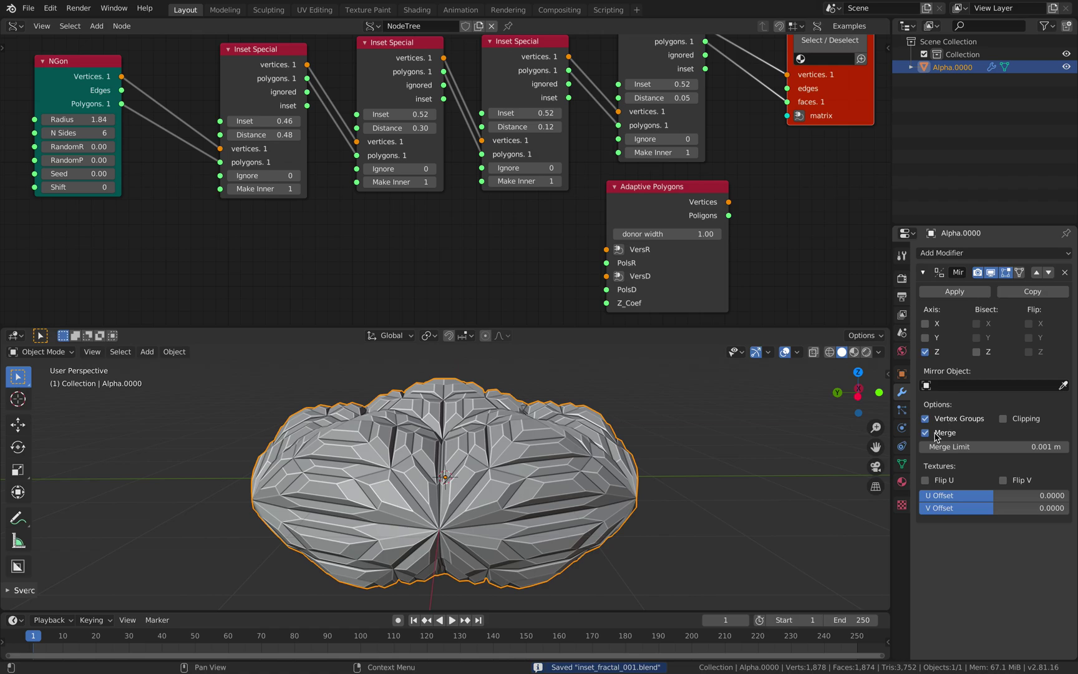
{"action": "scroll", "coordinate": [624, 461], "scroll_direction": "down", "scroll_amount": 2}
{"action": "middle_click_drag", "start_coordinate": [620, 459], "coordinate": [519, 457]}
{"action": "key", "text": "shift+d"}
{"action": "left_click", "coordinate": [603, 464]}
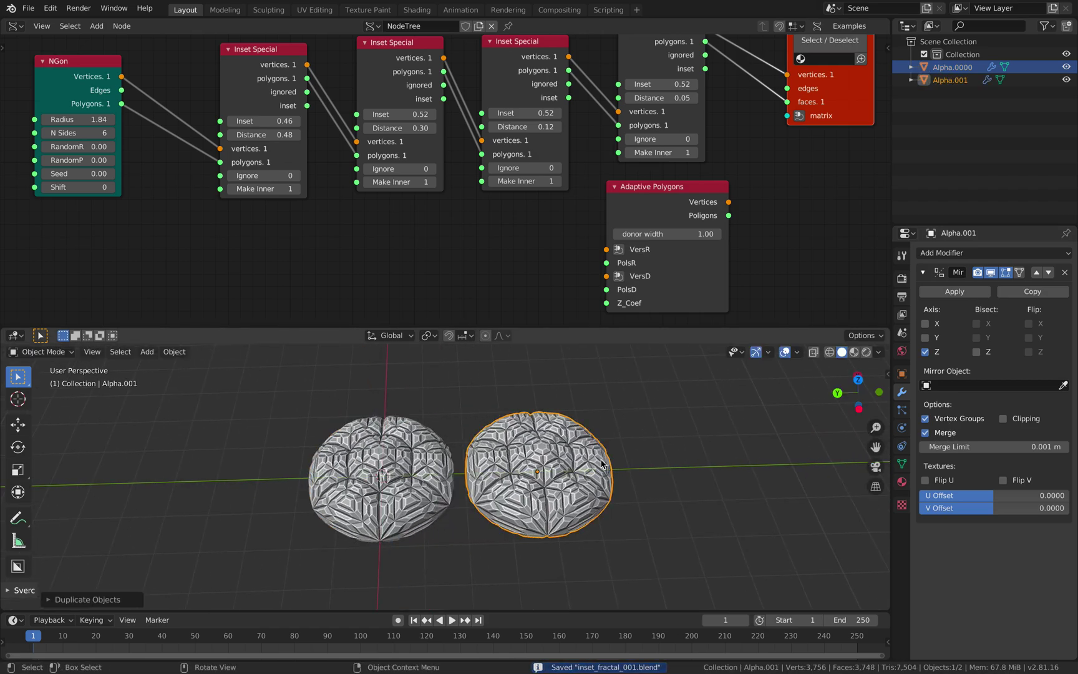
{"action": "key", "text": "ctrl+2"}
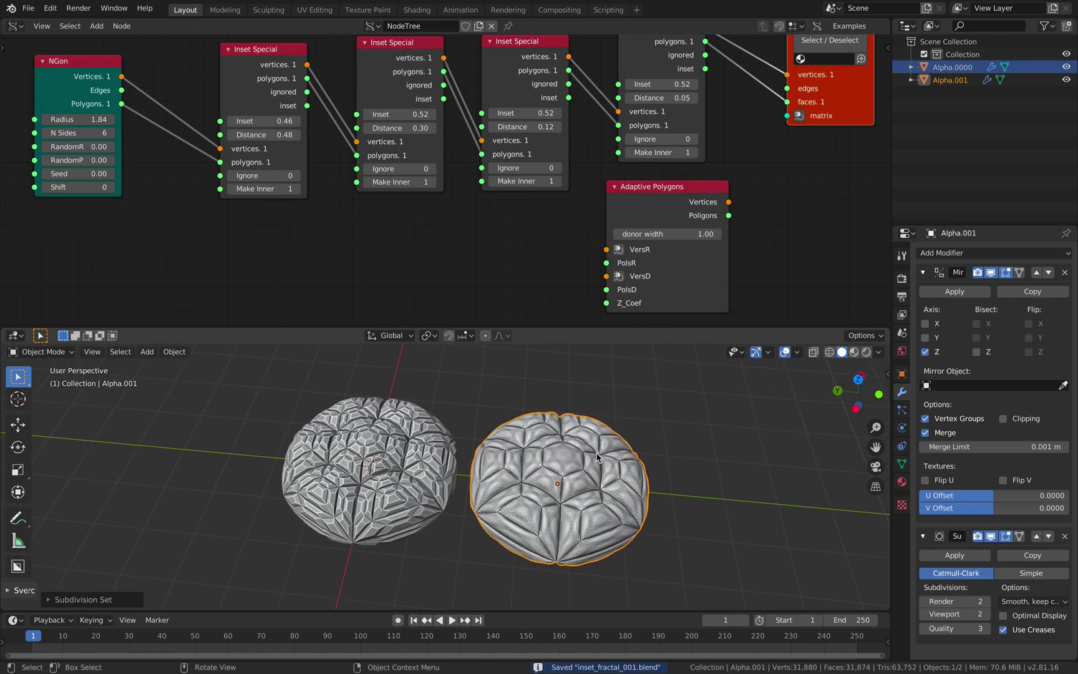
Inspect the subdivided copy up close, delete it and save the file.
{"action": "scroll", "coordinate": [599, 458], "scroll_direction": "up", "scroll_amount": 3}
{"action": "mouse_move", "coordinate": [599, 459]}
{"action": "middle_mouse_down"}
{"action": "mouse_move", "coordinate": [600, 494]}
{"action": "mouse_move", "coordinate": [588, 381]}
{"action": "mouse_move", "coordinate": [594, 419]}
{"action": "mouse_move", "coordinate": [576, 444]}
{"action": "mouse_move", "coordinate": [600, 469]}
{"action": "middle_mouse_up"}
{"action": "key", "text": "x"}
{"action": "left_click", "coordinate": [577, 440]}
{"action": "scroll", "coordinate": [584, 458], "scroll_direction": "down", "scroll_amount": 4, "text": "ctrl"}
{"action": "key", "text": "ctrl+s"}
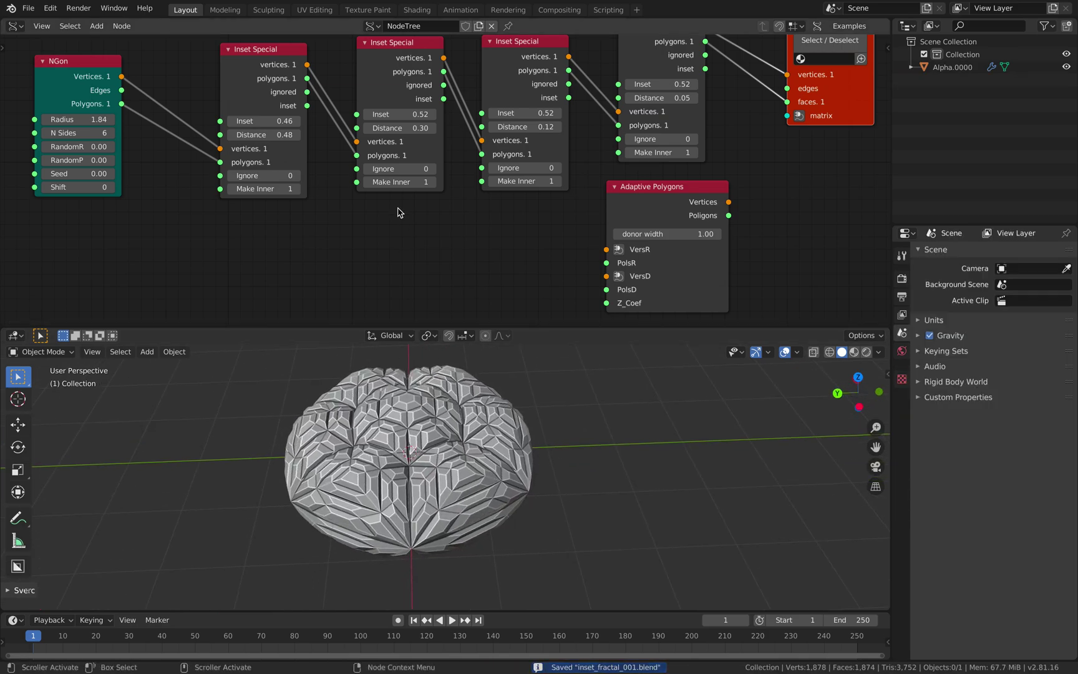
Set the distances of the four Inset Special nodes, in chain order, to 0.66, 0.54, 0.78 and 0.29.
{"action": "middle_click_drag", "start_coordinate": [380, 246], "coordinate": [383, 261]}
{"action": "left_click_drag", "start_coordinate": [280, 153], "coordinate": [322, 153]}
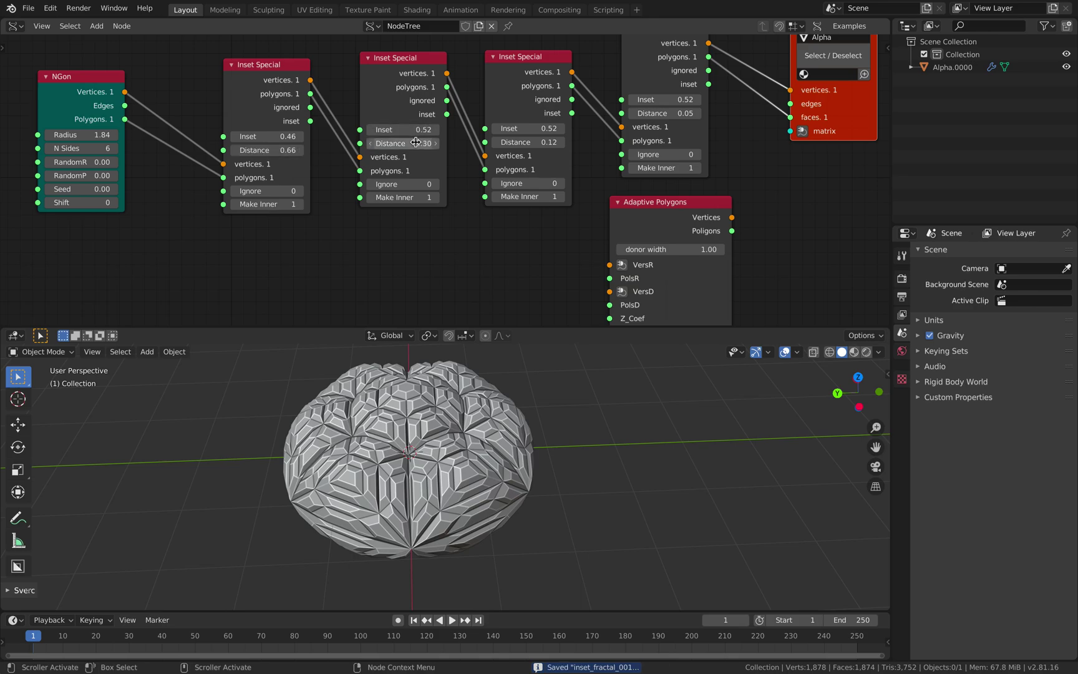
{"action": "left_click_drag", "start_coordinate": [416, 142], "coordinate": [411, 143]}
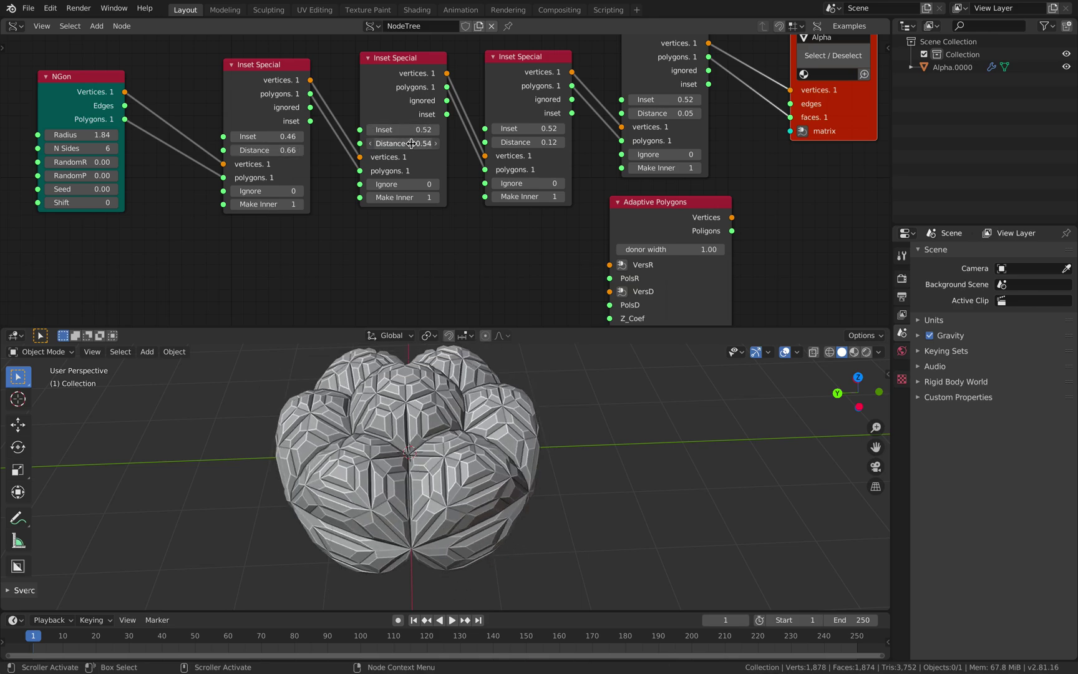
{"action": "mouse_move", "coordinate": [527, 143]}
{"action": "left_mouse_down"}
{"action": "mouse_move", "coordinate": [549, 142]}
{"action": "mouse_move", "coordinate": [538, 143]}
{"action": "left_mouse_up"}
{"action": "left_click_drag", "start_coordinate": [675, 114], "coordinate": [686, 115]}
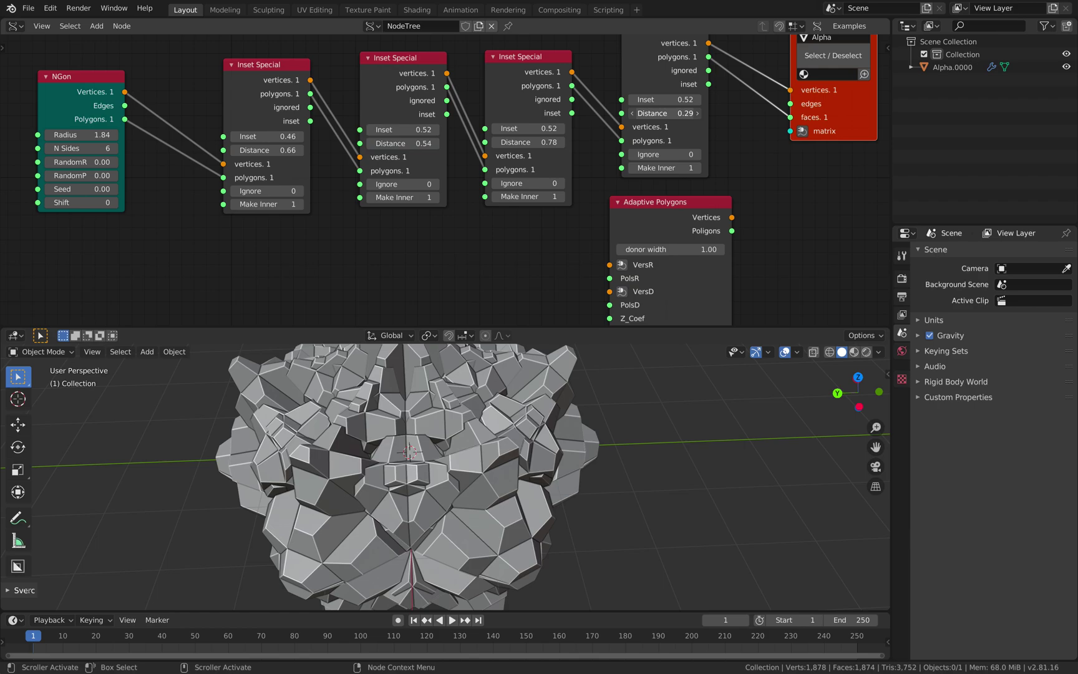
Save the file and raise the third Inset Special node's distance to 0.96.
{"action": "scroll", "coordinate": [563, 394], "scroll_direction": "down", "scroll_amount": 2}
{"action": "middle_click_drag", "start_coordinate": [563, 395], "coordinate": [546, 378]}
{"action": "key", "text": "ctrl+s"}
{"action": "left_click_drag", "start_coordinate": [528, 142], "coordinate": [539, 142]}
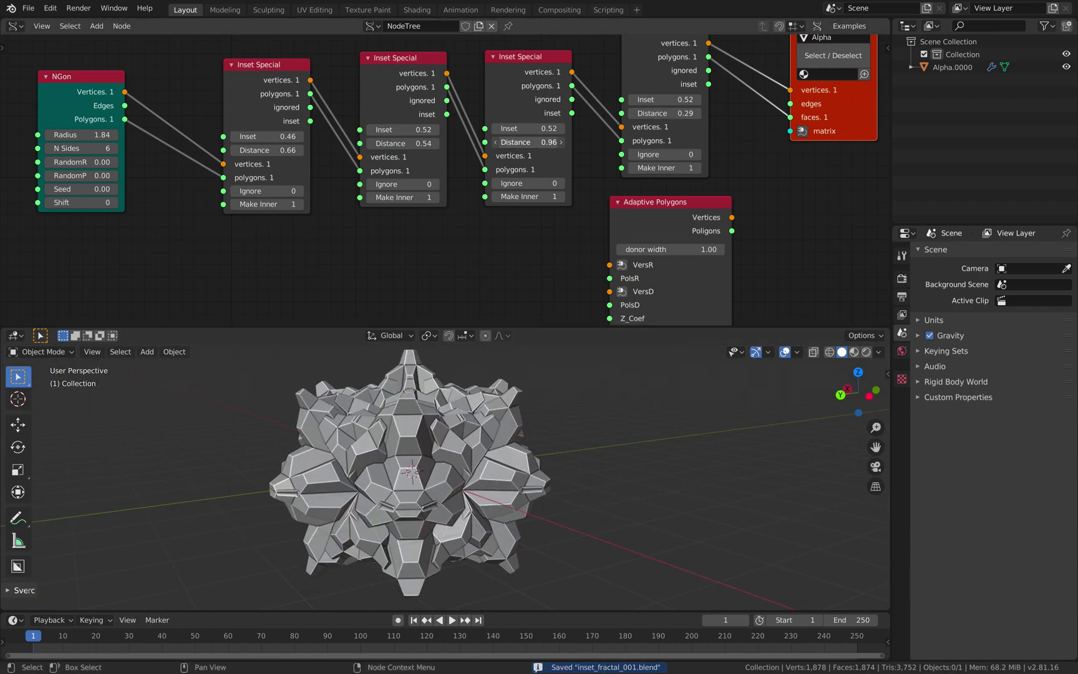
Set the NGon radius to 0.70, check the spiky mesh up close and save the file.
{"action": "middle_click_drag", "start_coordinate": [380, 168], "coordinate": [488, 178]}
{"action": "middle_click_drag", "start_coordinate": [230, 178], "coordinate": [245, 180]}
{"action": "left_click_drag", "start_coordinate": [209, 148], "coordinate": [187, 147]}
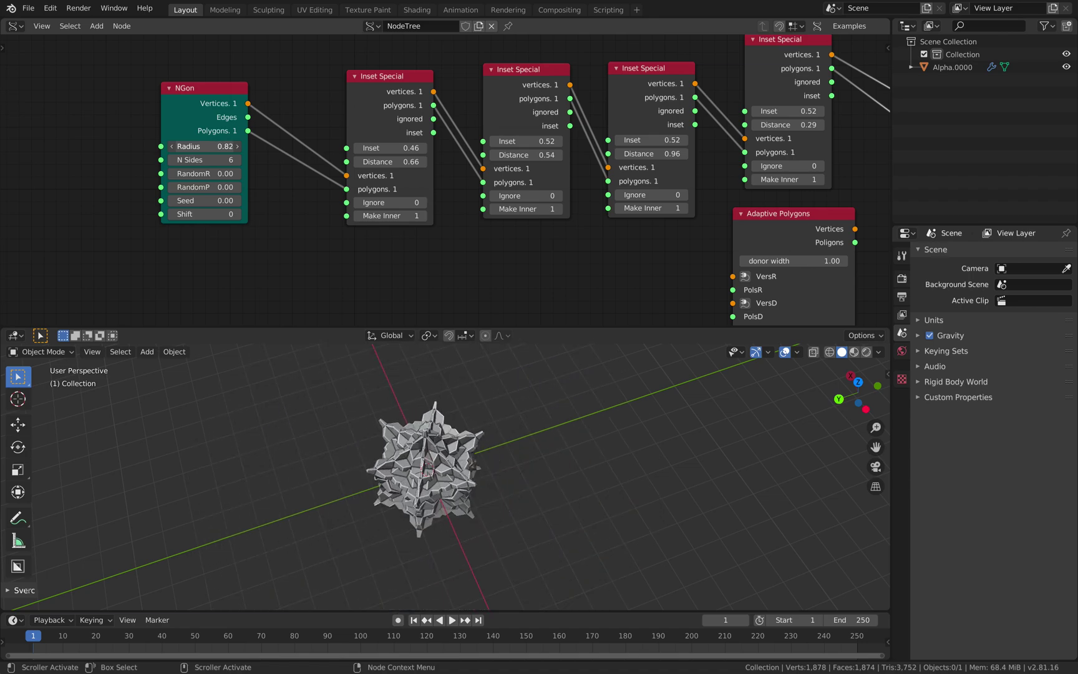
{"action": "scroll", "coordinate": [455, 416], "scroll_direction": "up", "scroll_amount": 3}
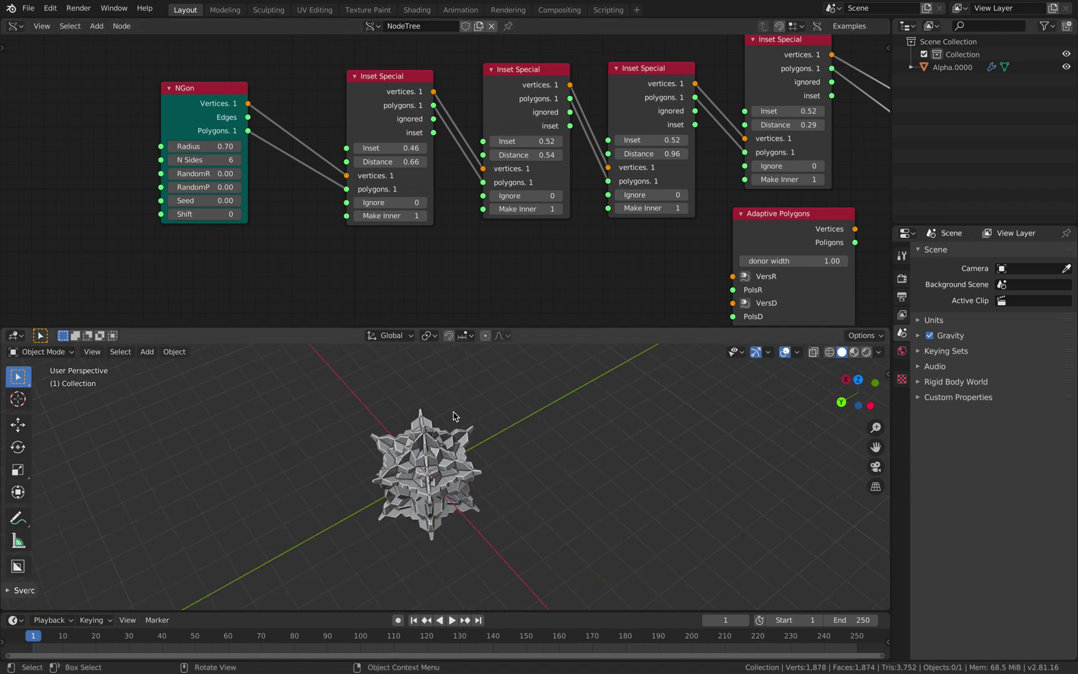
{"action": "middle_click_drag", "start_coordinate": [455, 416], "coordinate": [455, 583]}
{"action": "key", "text": "ctrl+s"}
Duplicate the Alpha.0000 mesh and place the copy beside the original along the Y axis.
{"action": "middle_click_drag", "start_coordinate": [423, 404], "coordinate": [350, 368], "text": "shift"}
{"action": "key", "text": "shift+d"}
{"action": "middle_click_drag", "start_coordinate": [475, 437], "coordinate": [428, 453]}
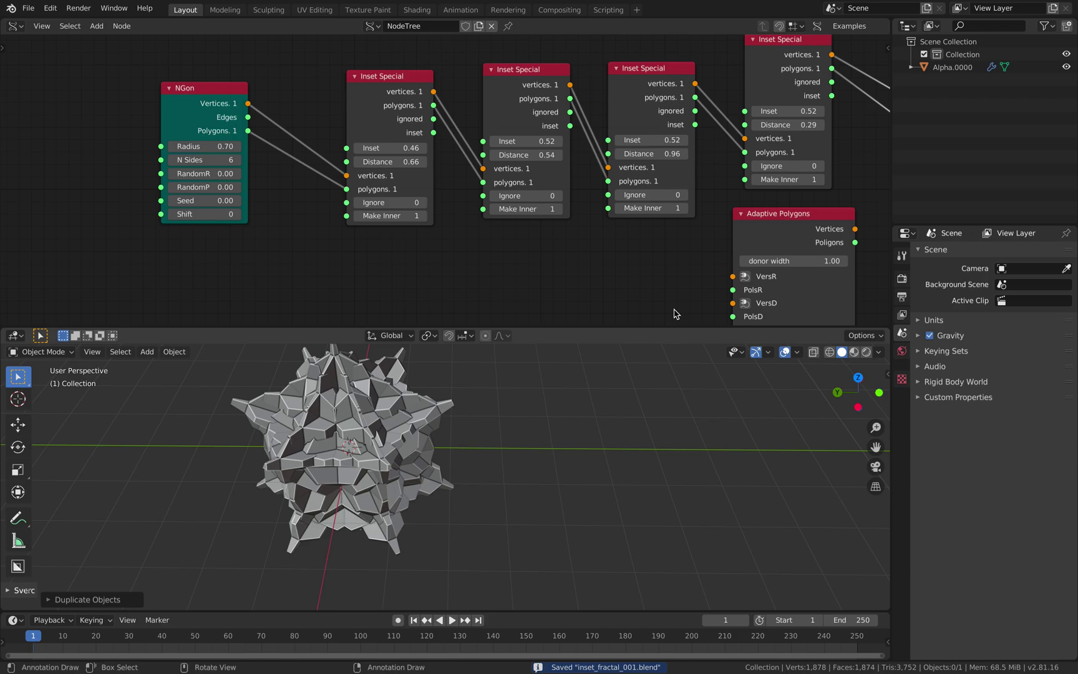
{"action": "left_click", "coordinate": [953, 66]}
{"action": "key", "text": "shift+d"}
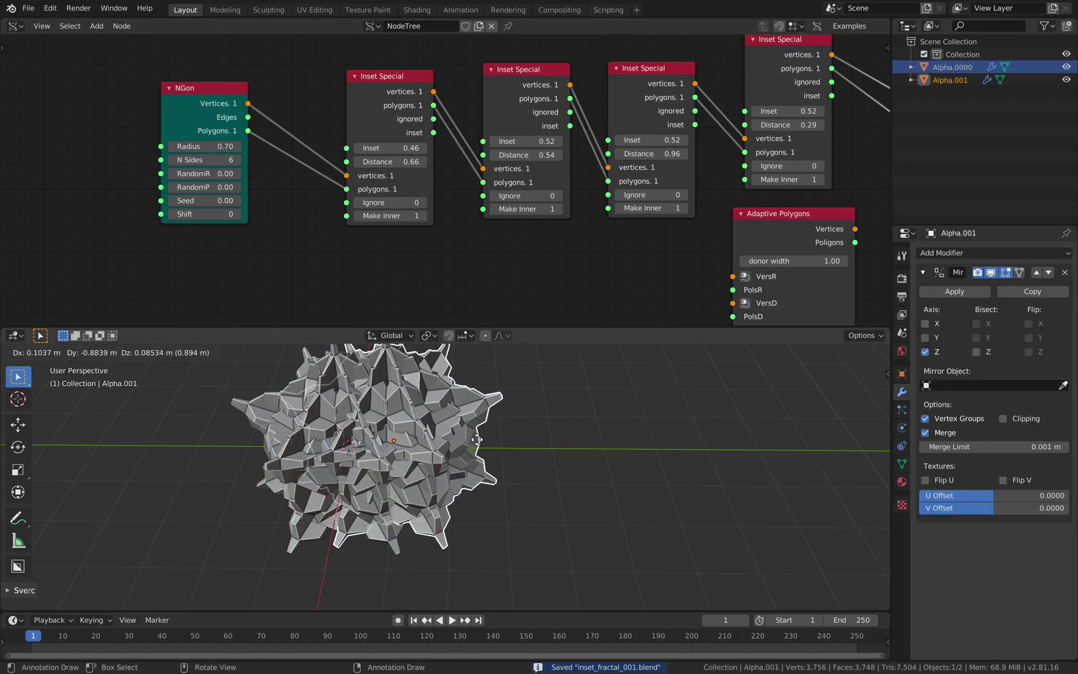
{"action": "left_click", "coordinate": [637, 468]}
{"action": "middle_click_drag", "start_coordinate": [638, 468], "coordinate": [611, 463]}
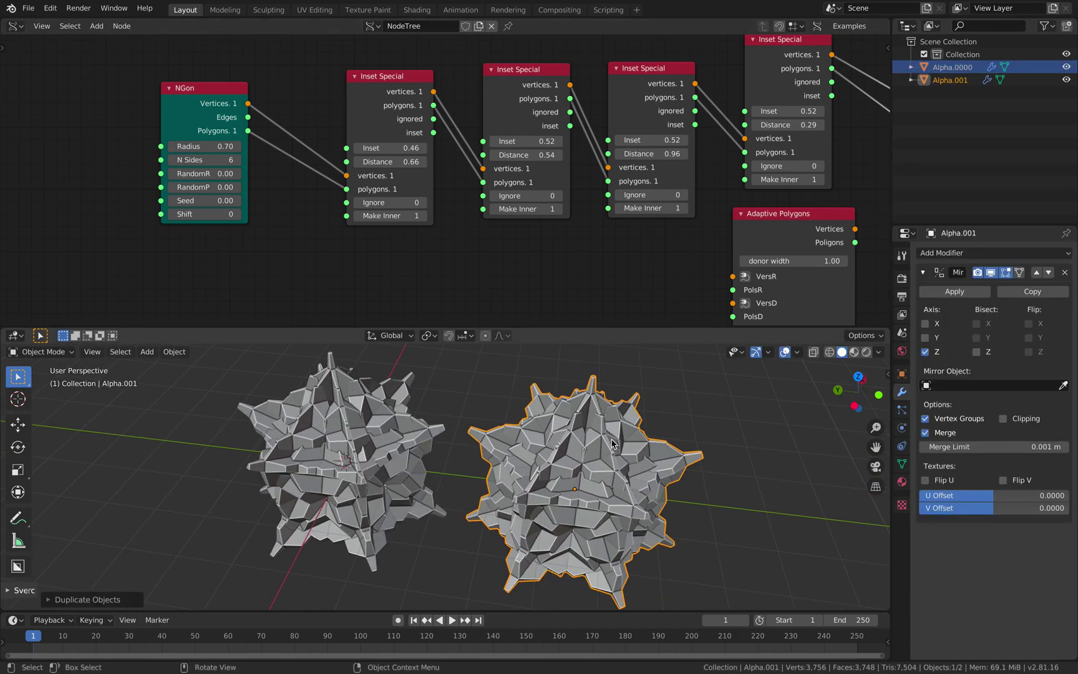
Add a Remesh modifier to the duplicate Alpha.001, using Smooth mode with an octree depth of 5.
{"action": "left_click", "coordinate": [961, 254]}
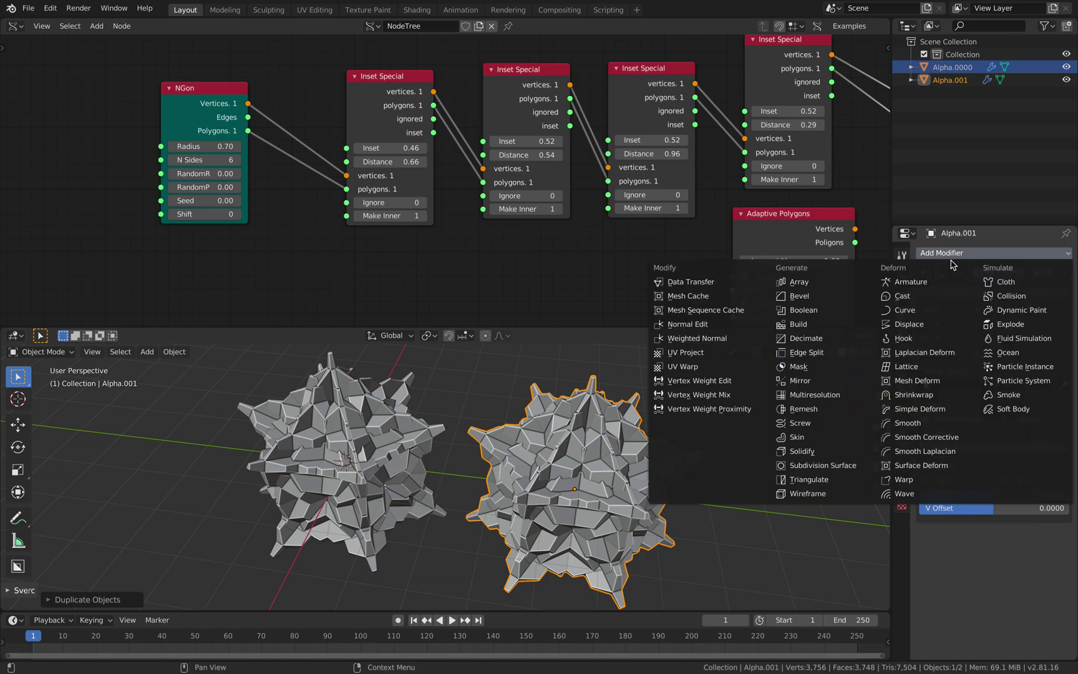
{"action": "left_click", "coordinate": [845, 414]}
{"action": "left_click", "coordinate": [1012, 573]}
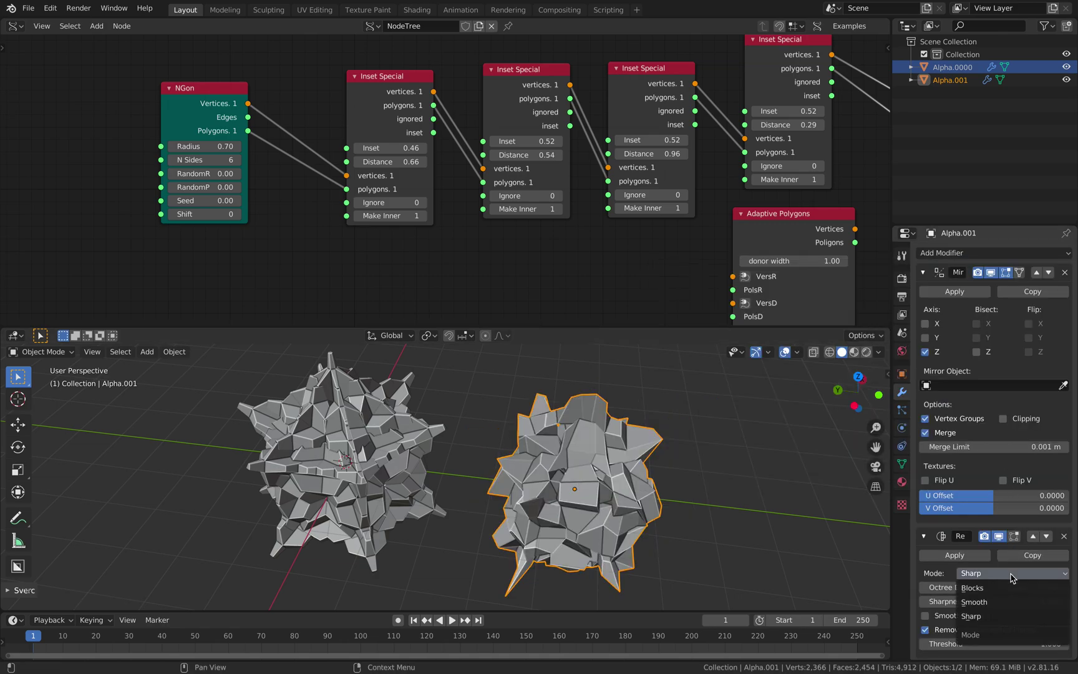
{"action": "left_click", "coordinate": [996, 602]}
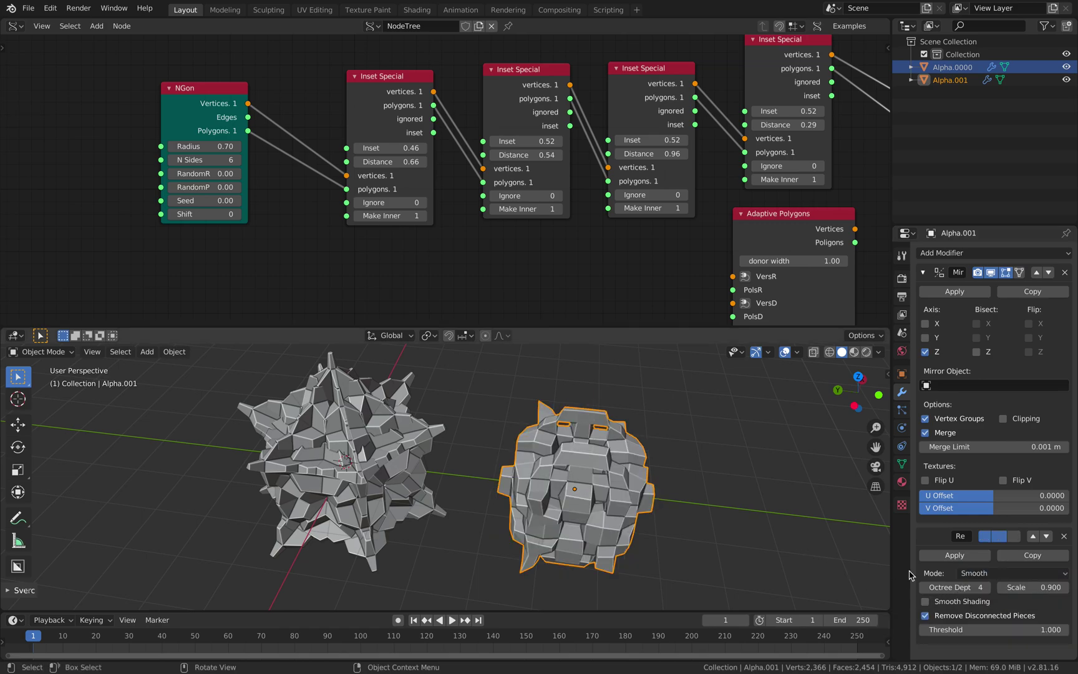
{"action": "left_click", "coordinate": [986, 587]}
{"action": "middle_click_drag", "start_coordinate": [717, 502], "coordinate": [561, 436]}
Open the splash screen to check the Blender version and close it again.
{"action": "left_click", "coordinate": [12, 9]}
{"action": "left_click", "coordinate": [23, 25]}
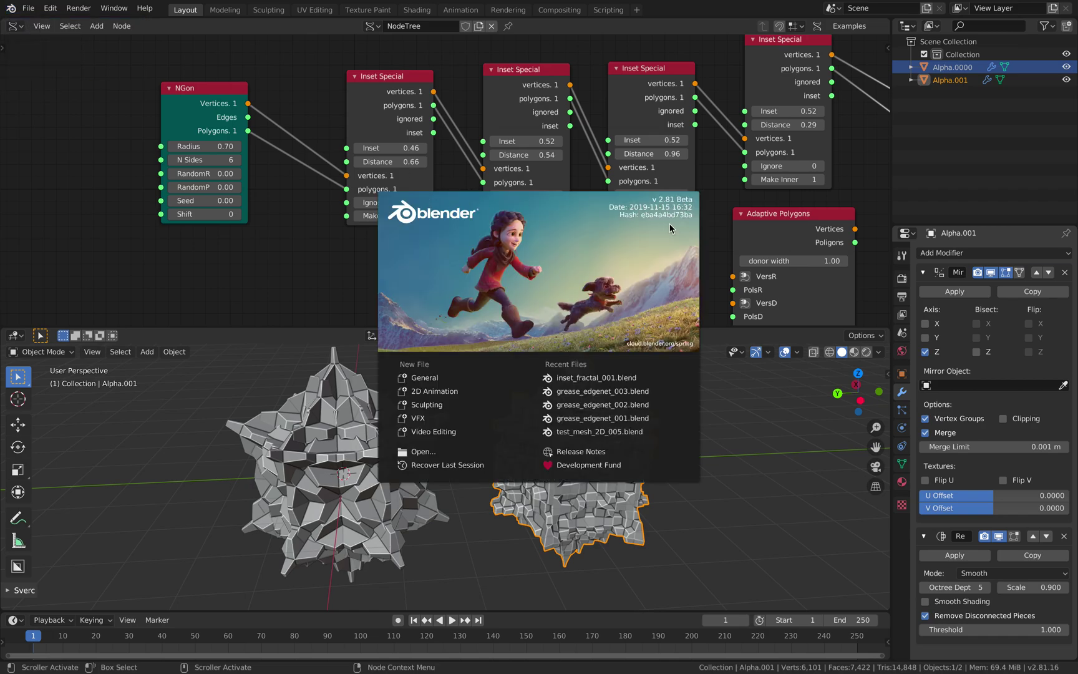
{"action": "left_click", "coordinate": [825, 536]}
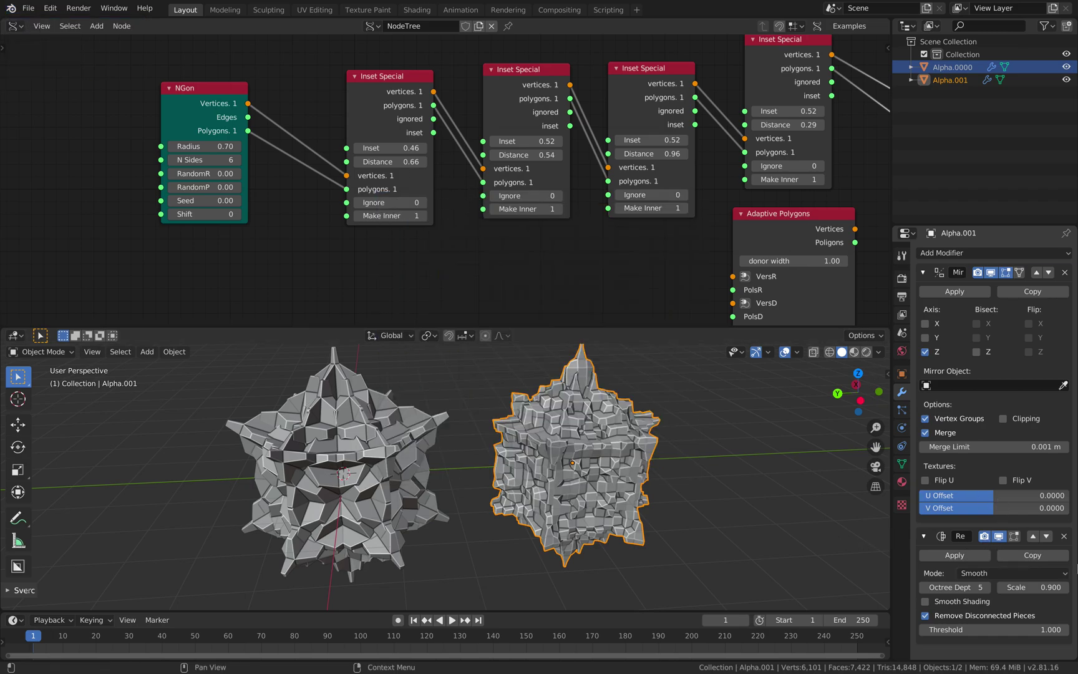
Remove the Remesh modifier, delete the duplicate Alpha.001 and save the file.
{"action": "left_click", "coordinate": [1064, 536]}
{"action": "middle_click_drag", "start_coordinate": [705, 440], "coordinate": [467, 374]}
{"action": "key", "text": "x"}
{"action": "left_click", "coordinate": [613, 445]}
{"action": "key", "text": "ctrl+s"}
Set the second Inset Special node's distance to -0.29 and reposition the nodes at the chain's end to make room for another.
{"action": "left_click_drag", "start_coordinate": [527, 156], "coordinate": [476, 156]}
{"action": "middle_click_drag", "start_coordinate": [759, 114], "coordinate": [555, 140]}
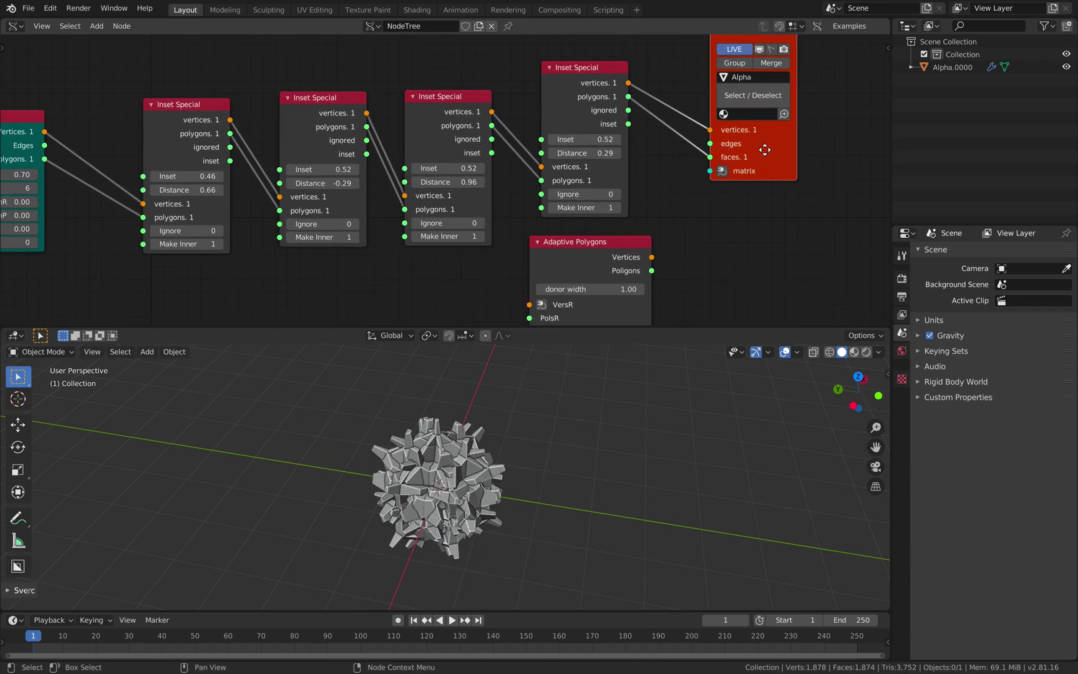
{"action": "left_click_drag", "start_coordinate": [765, 149], "coordinate": [799, 159]}
{"action": "left_click_drag", "start_coordinate": [596, 73], "coordinate": [575, 93]}
{"action": "left_click_drag", "start_coordinate": [626, 248], "coordinate": [600, 278]}
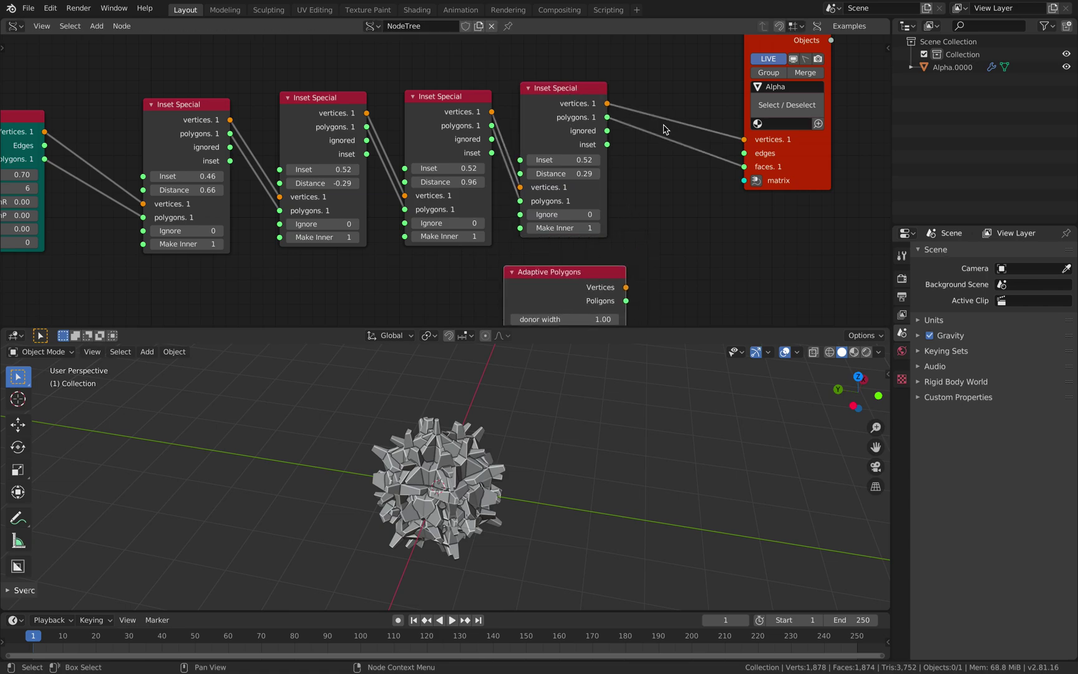
{"action": "mouse_move", "coordinate": [563, 110]}
{"action": "left_mouse_down"}
{"action": "mouse_move", "coordinate": [586, 111]}
{"action": "mouse_move", "coordinate": [575, 112]}
{"action": "left_mouse_up"}
Duplicate the fourth Inset Special node and wire its vertices and polygons between the fourth node and the Alpha output node.
{"action": "key", "text": "shift+d"}
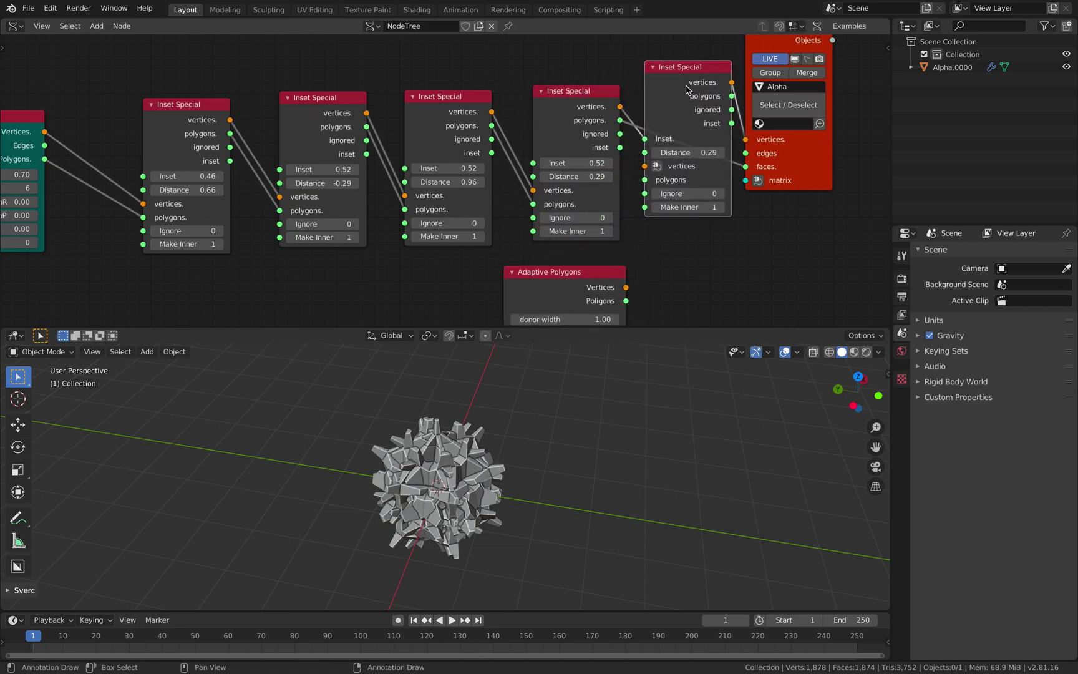
{"action": "left_click", "coordinate": [675, 131]}
{"action": "left_click_drag", "start_coordinate": [674, 169], "coordinate": [670, 180]}
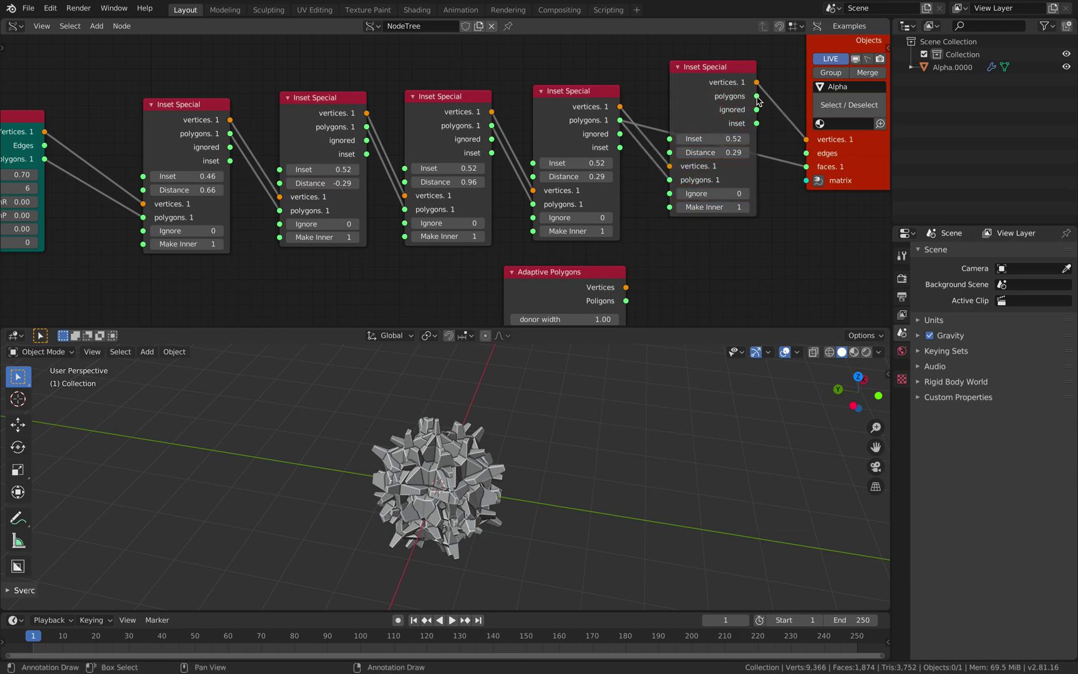
{"action": "left_click_drag", "start_coordinate": [792, 161], "coordinate": [803, 165]}
{"action": "left_click_drag", "start_coordinate": [688, 72], "coordinate": [673, 87]}
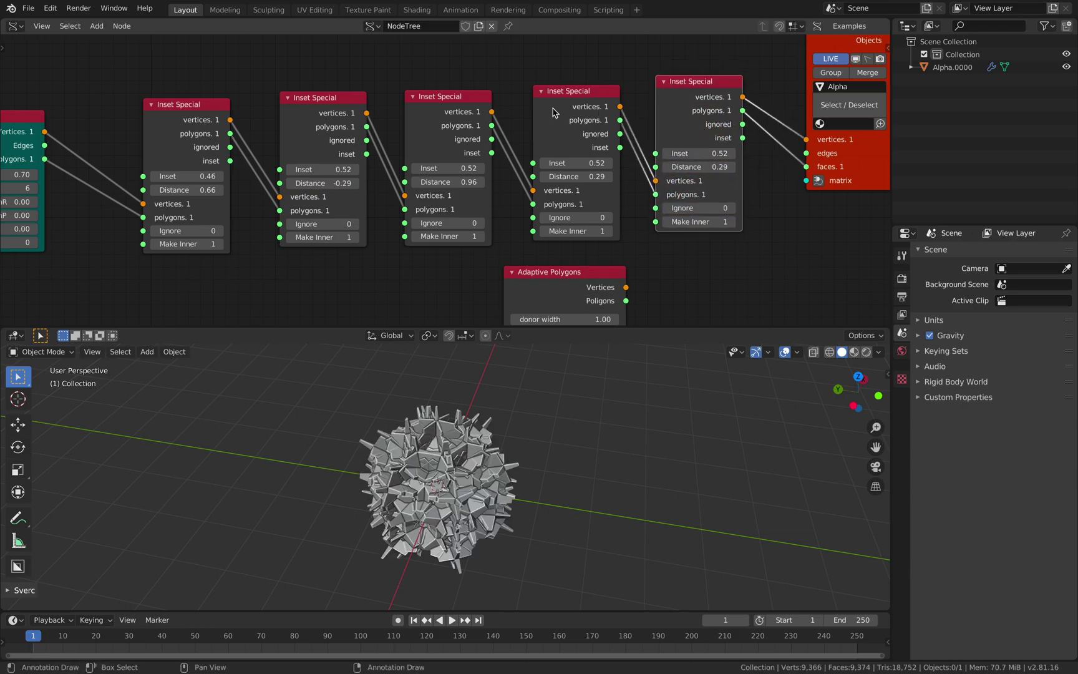
Move the five Inset Special nodes closer together in a row and shift the Adaptive Polygons node below them.
{"action": "left_click_drag", "start_coordinate": [210, 108], "coordinate": [213, 88]}
{"action": "left_click_drag", "start_coordinate": [302, 104], "coordinate": [278, 96]}
{"action": "left_click_drag", "start_coordinate": [411, 103], "coordinate": [377, 103]}
{"action": "left_click_drag", "start_coordinate": [548, 92], "coordinate": [476, 95]}
{"action": "left_click_drag", "start_coordinate": [697, 82], "coordinate": [603, 94]}
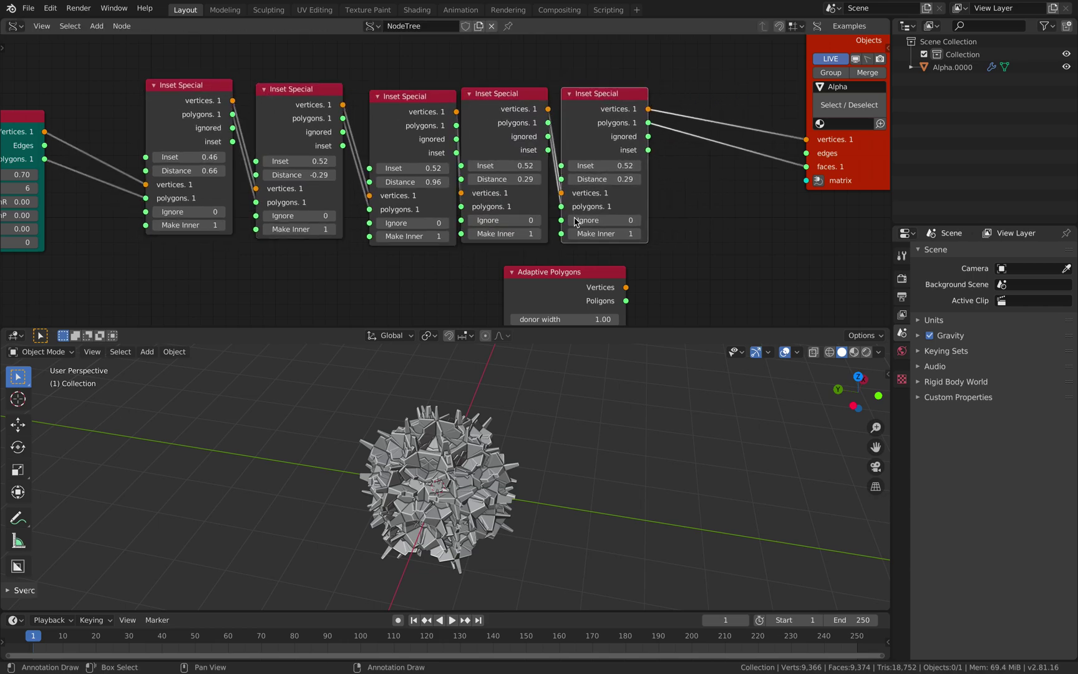
{"action": "left_click_drag", "start_coordinate": [552, 273], "coordinate": [509, 288]}
Set Make Inner to 0 on the fourth Inset Special node and save the file.
{"action": "middle_click_drag", "start_coordinate": [472, 238], "coordinate": [511, 216]}
{"action": "left_click", "coordinate": [511, 213]}
{"action": "key", "text": "ctrl+s"}
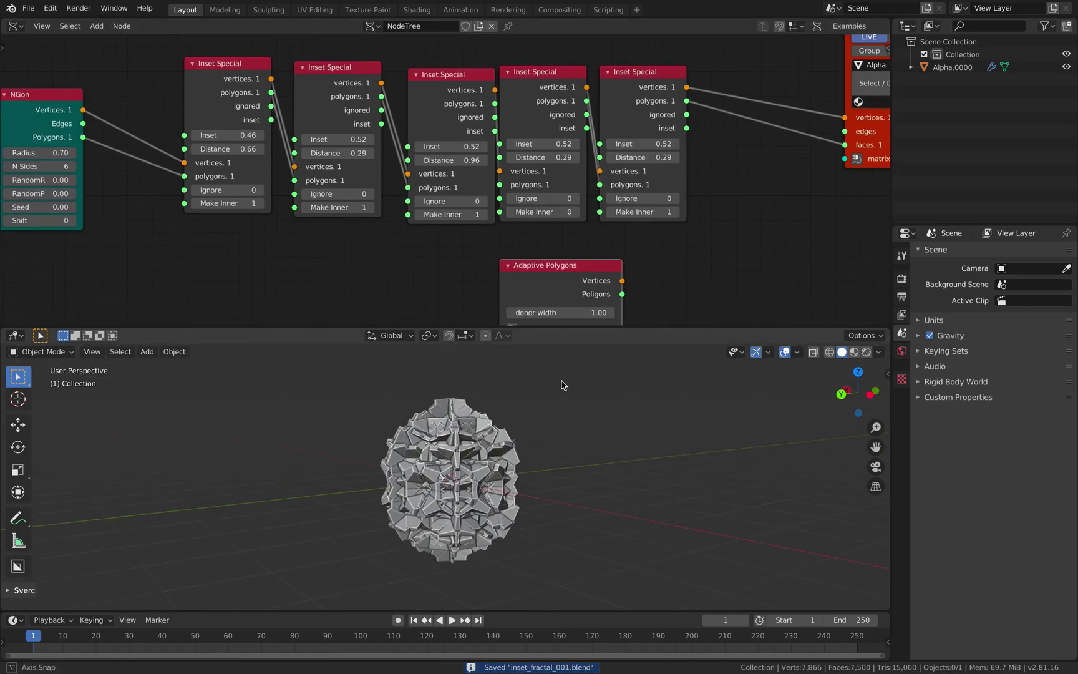
Set the fifth Inset Special distance to 0.53, the first one's distance to 0.47 and the NGon radius to 3.22.
{"action": "mouse_move", "coordinate": [645, 152]}
{"action": "left_mouse_down"}
{"action": "mouse_move", "coordinate": [670, 152]}
{"action": "mouse_move", "coordinate": [646, 151]}
{"action": "left_mouse_up"}
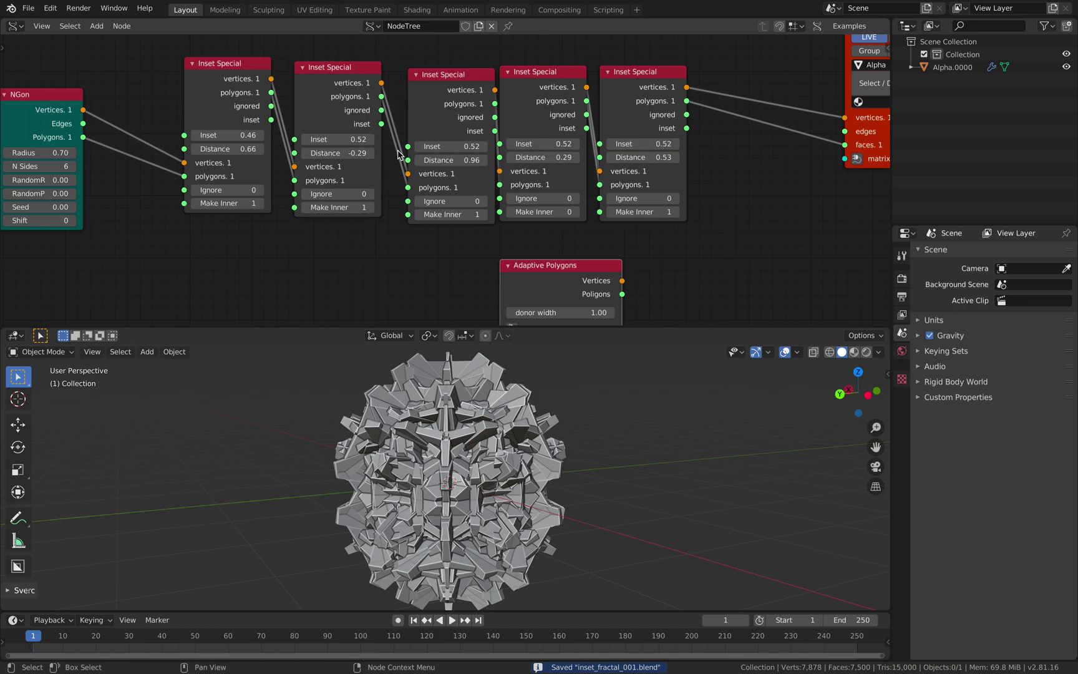
{"action": "middle_click_drag", "start_coordinate": [252, 153], "coordinate": [300, 155]}
{"action": "left_click_drag", "start_coordinate": [290, 152], "coordinate": [187, 155]}
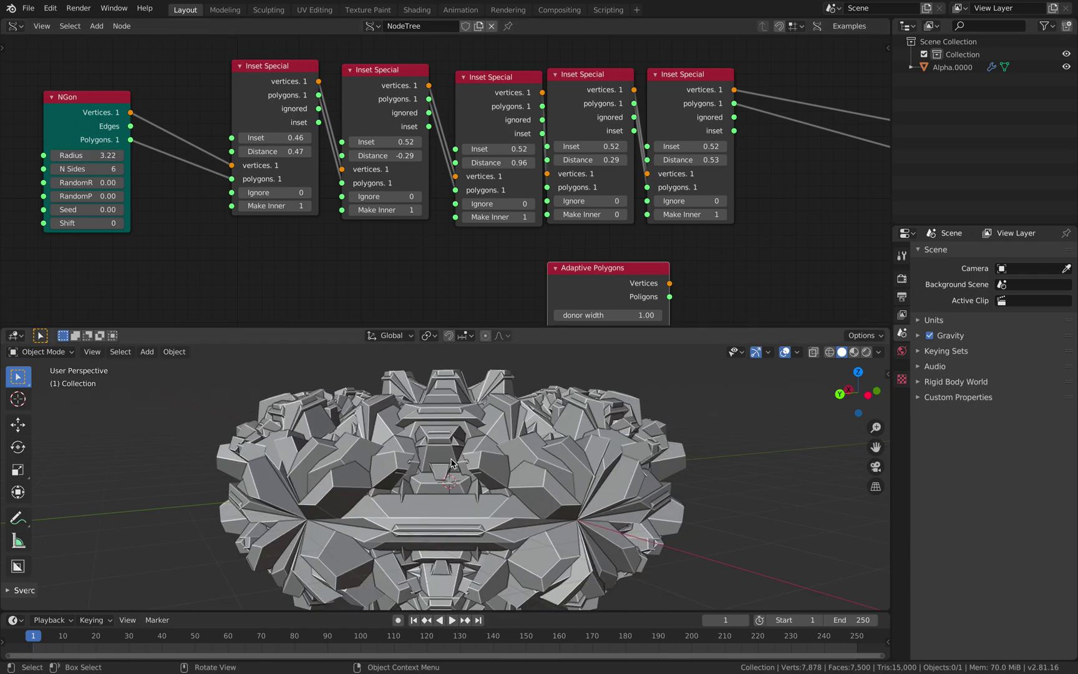
{"action": "middle_click_drag", "start_coordinate": [430, 436], "coordinate": [428, 477]}
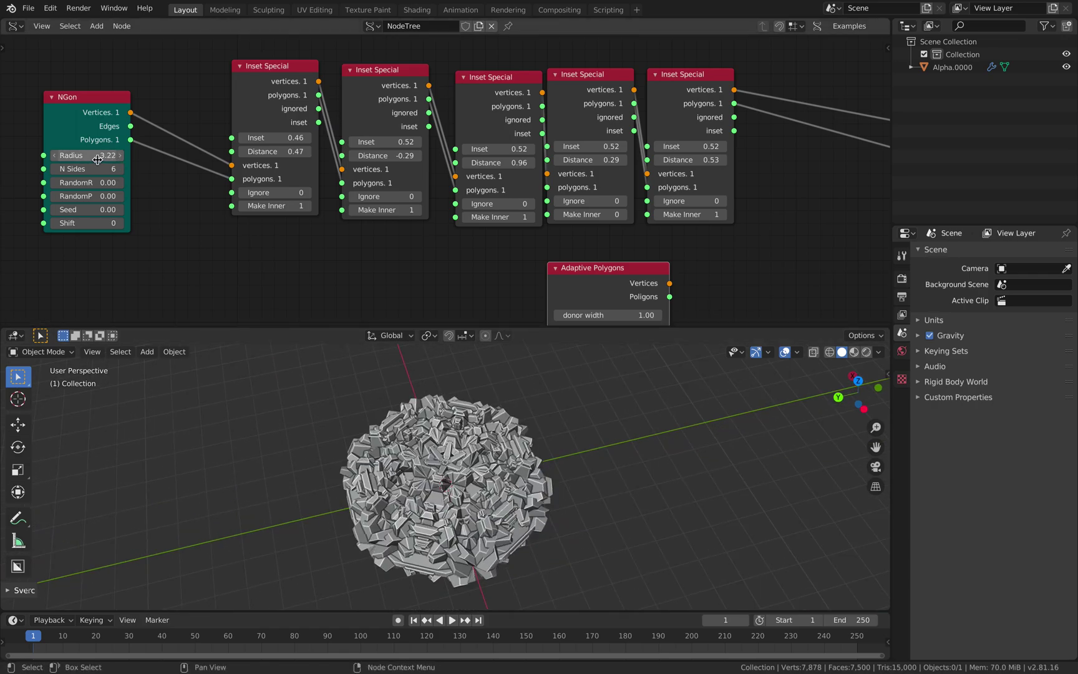
Switch to Safari and browse the image results for "junji ito" detail as visual reference.
{"action": "key", "text": "ctrl+Right"}
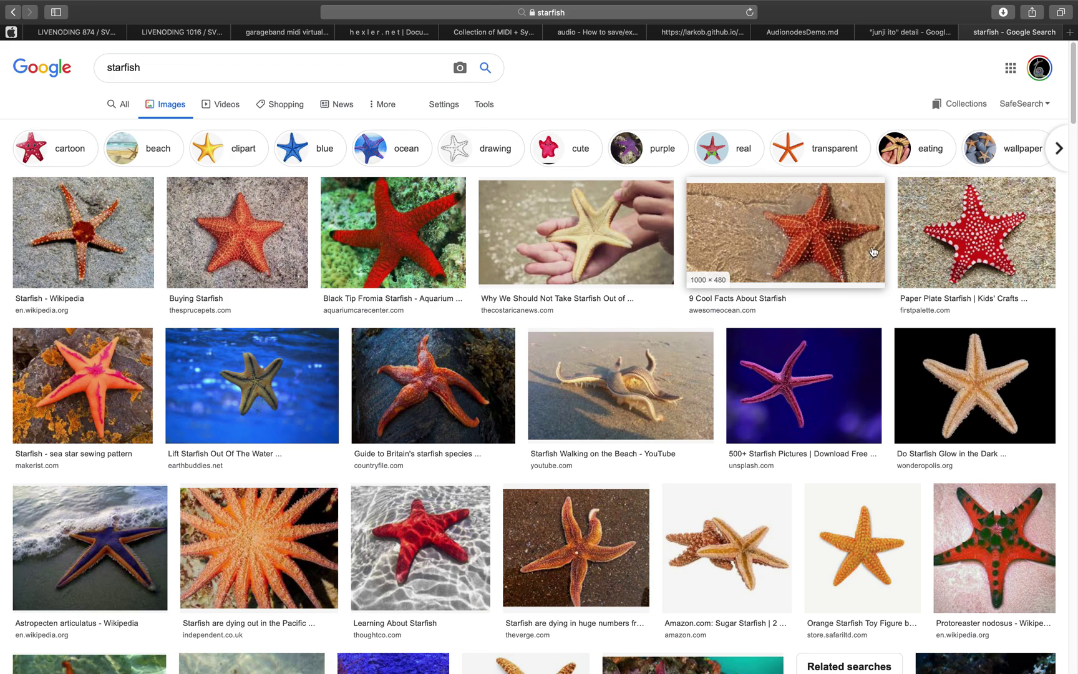
{"action": "left_click", "coordinate": [909, 34]}
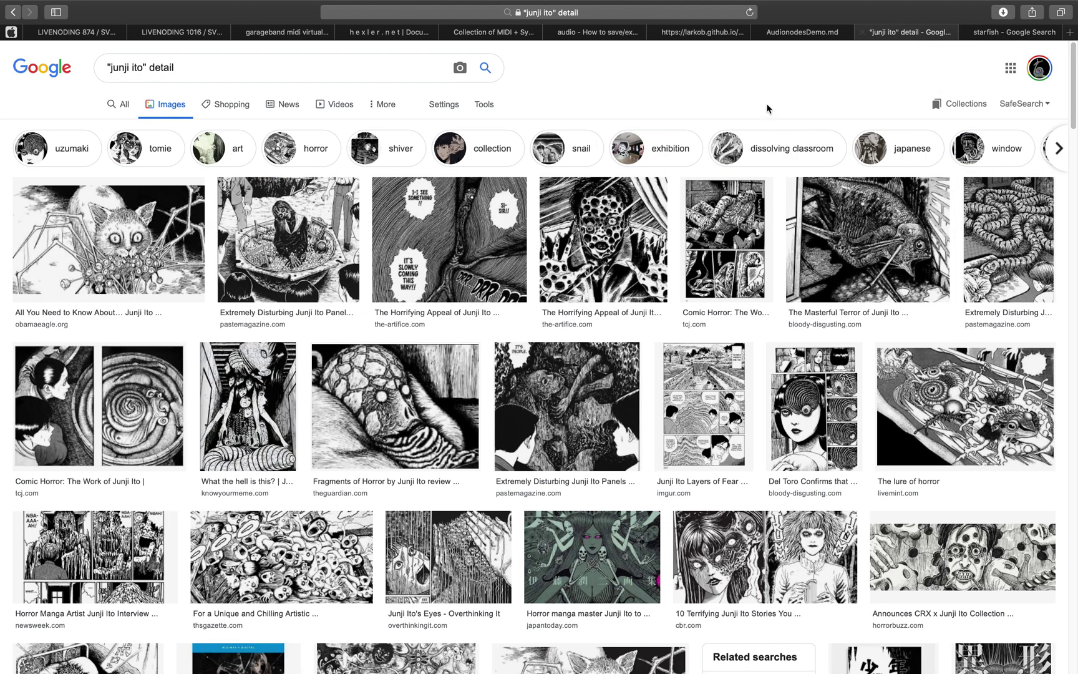
{"action": "scroll", "coordinate": [609, 274], "scroll_direction": "down", "scroll_amount": 5}
{"action": "scroll", "coordinate": [446, 286], "scroll_direction": "up", "scroll_amount": 4}
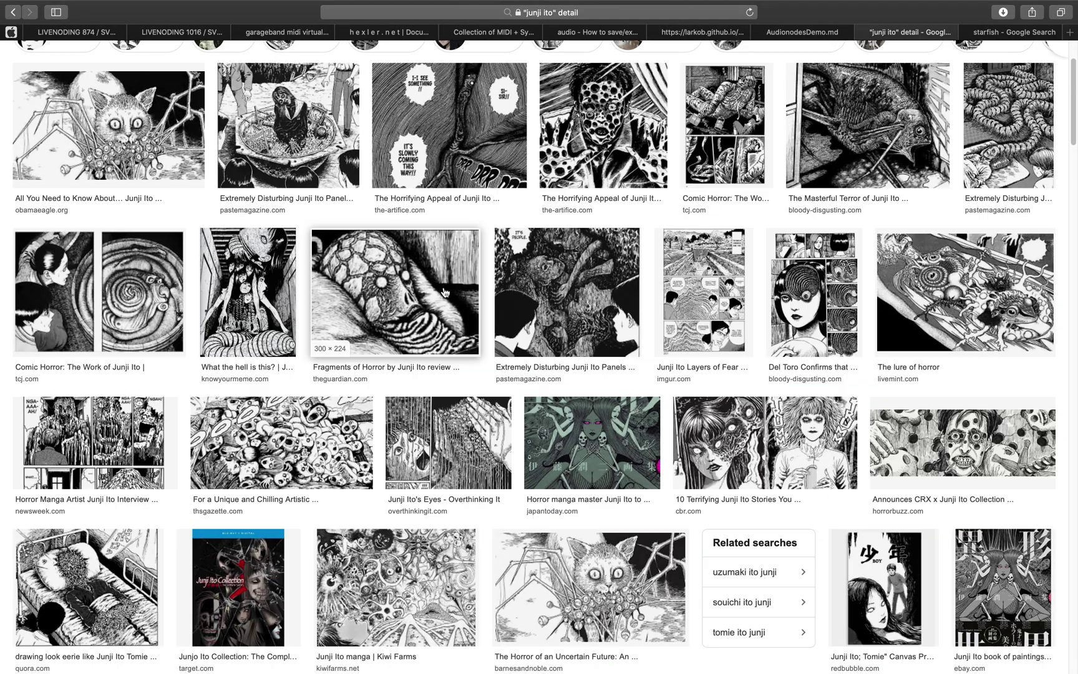
{"action": "scroll", "coordinate": [306, 245], "scroll_direction": "up", "scroll_amount": 3}
{"action": "scroll", "coordinate": [350, 293], "scroll_direction": "down", "scroll_amount": 9}
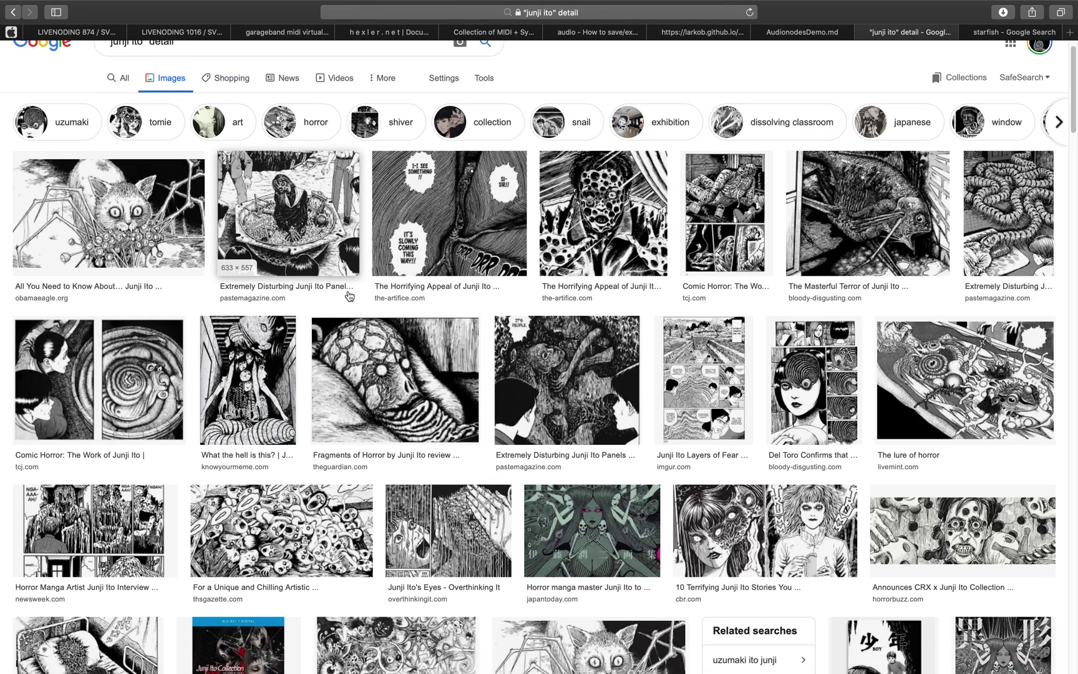
{"action": "scroll", "coordinate": [424, 341], "scroll_direction": "down", "scroll_amount": 1}
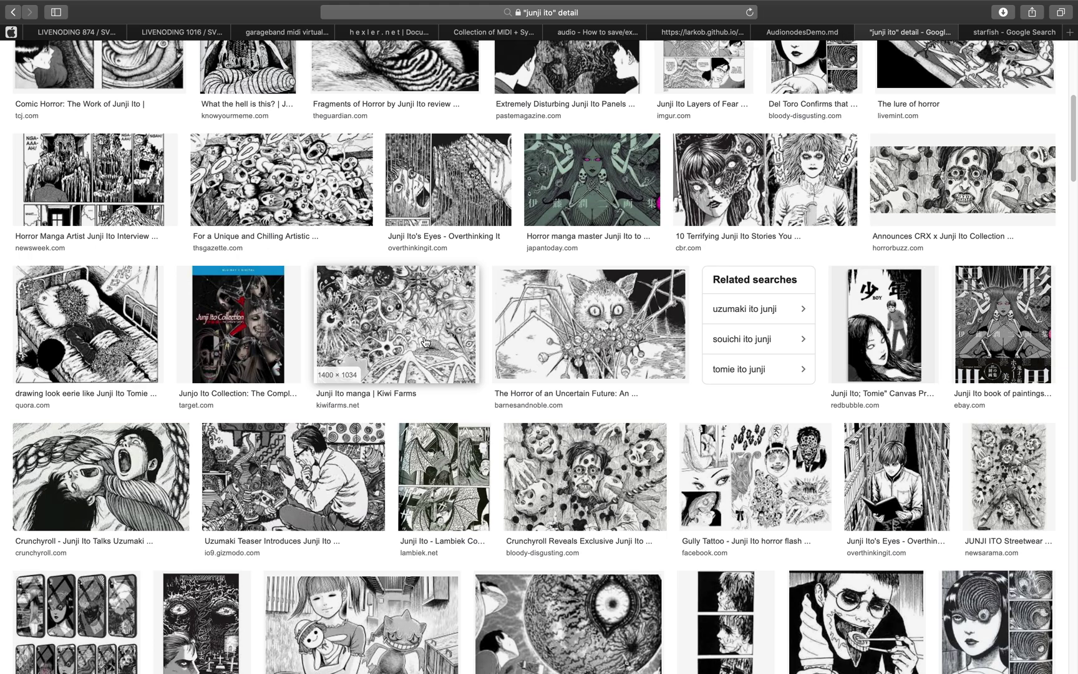
Open the Kiwi Farms manga image, then the related Pinterest body-horror image, and look through its related images.
{"action": "left_click", "coordinate": [423, 341]}
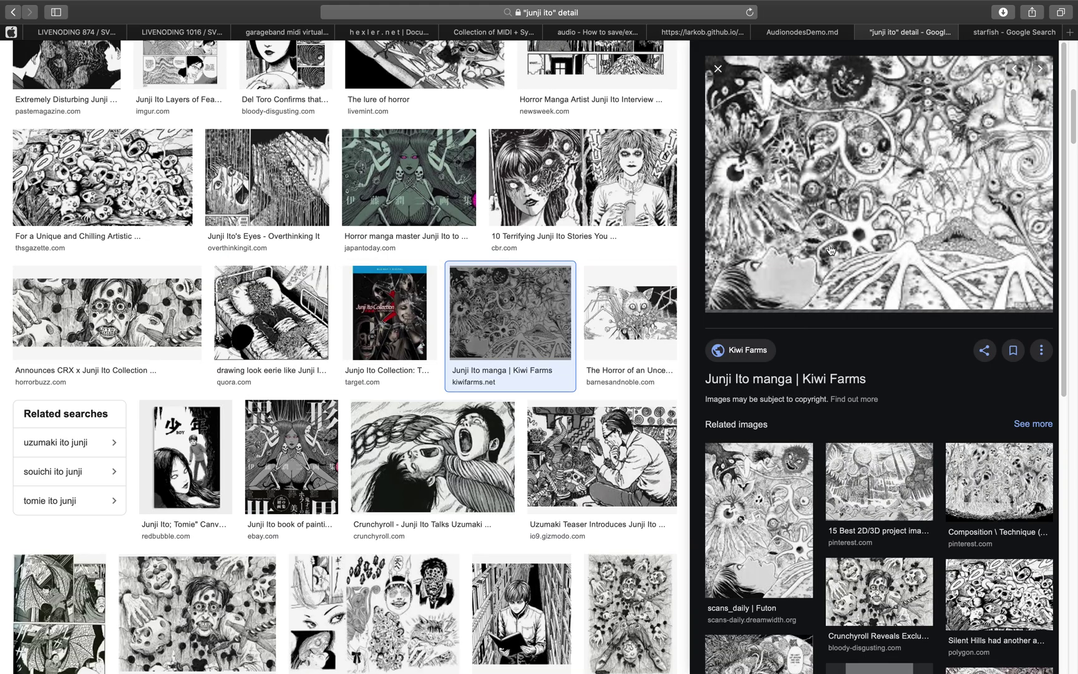
{"action": "scroll", "coordinate": [774, 417], "scroll_direction": "down", "scroll_amount": 5}
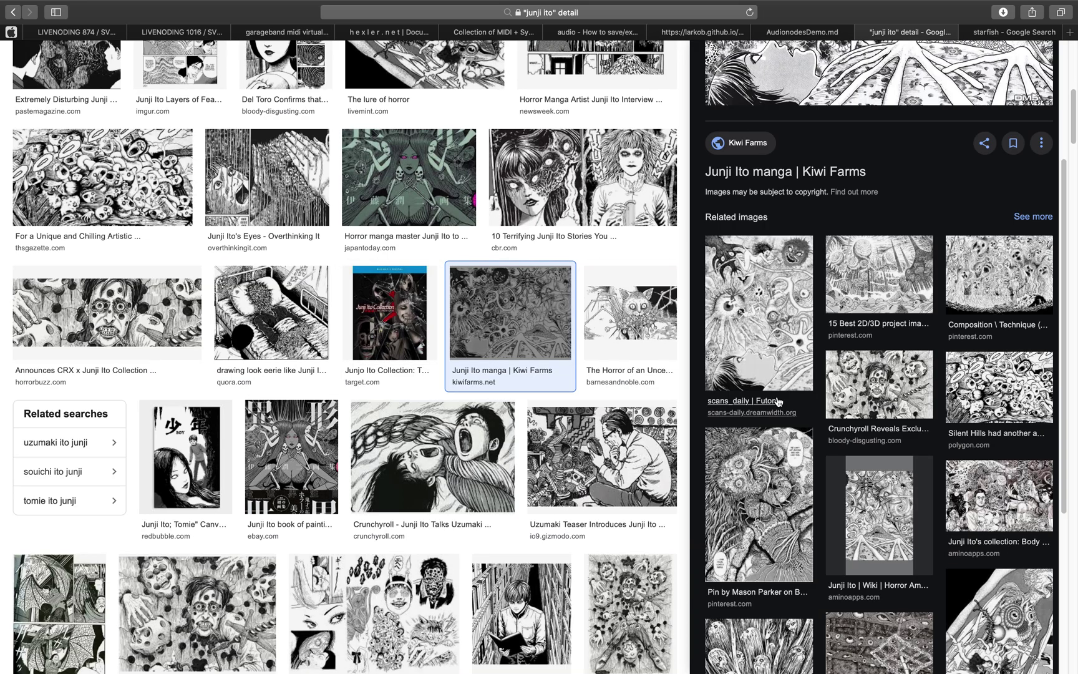
{"action": "scroll", "coordinate": [774, 417], "scroll_direction": "down", "scroll_amount": 1}
{"action": "left_click", "coordinate": [768, 394]}
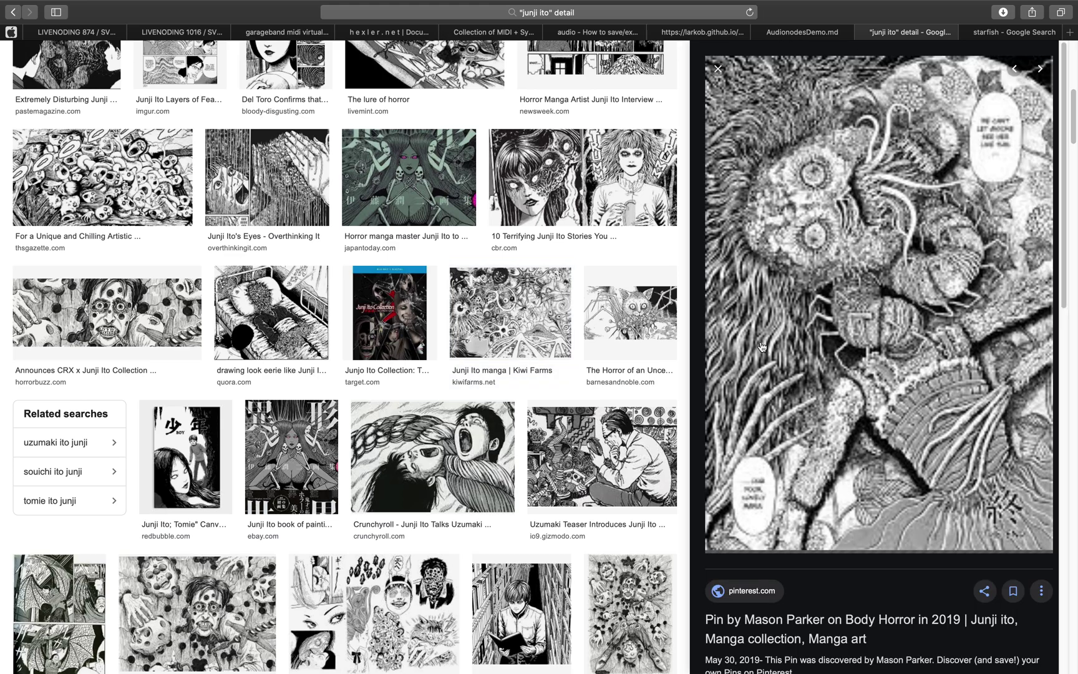
{"action": "scroll", "coordinate": [768, 374], "scroll_direction": "down", "scroll_amount": 10}
{"action": "scroll", "coordinate": [768, 373], "scroll_direction": "down", "scroll_amount": 2}
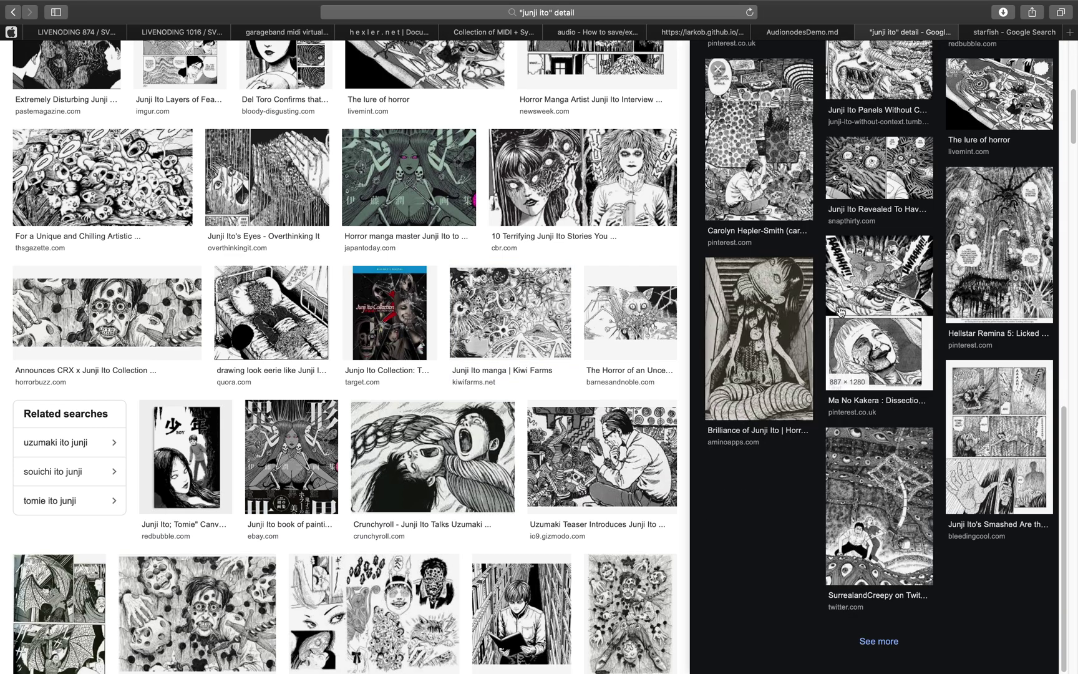
{"action": "scroll", "coordinate": [505, 269], "scroll_direction": "down", "scroll_amount": 7}
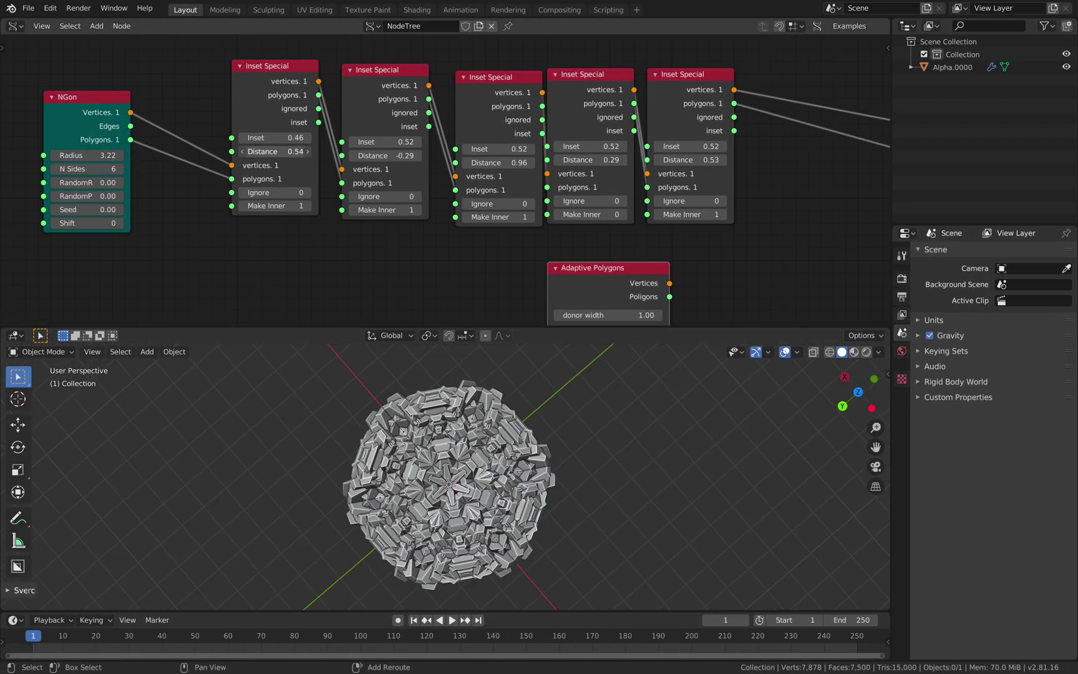
Back in Blender, set the five Inset Special distances in chain order to 0.47, 0.43, 2.22, 2.81 and 0.17, then save.
{"action": "left_click_drag", "start_coordinate": [275, 151], "coordinate": [216, 151]}
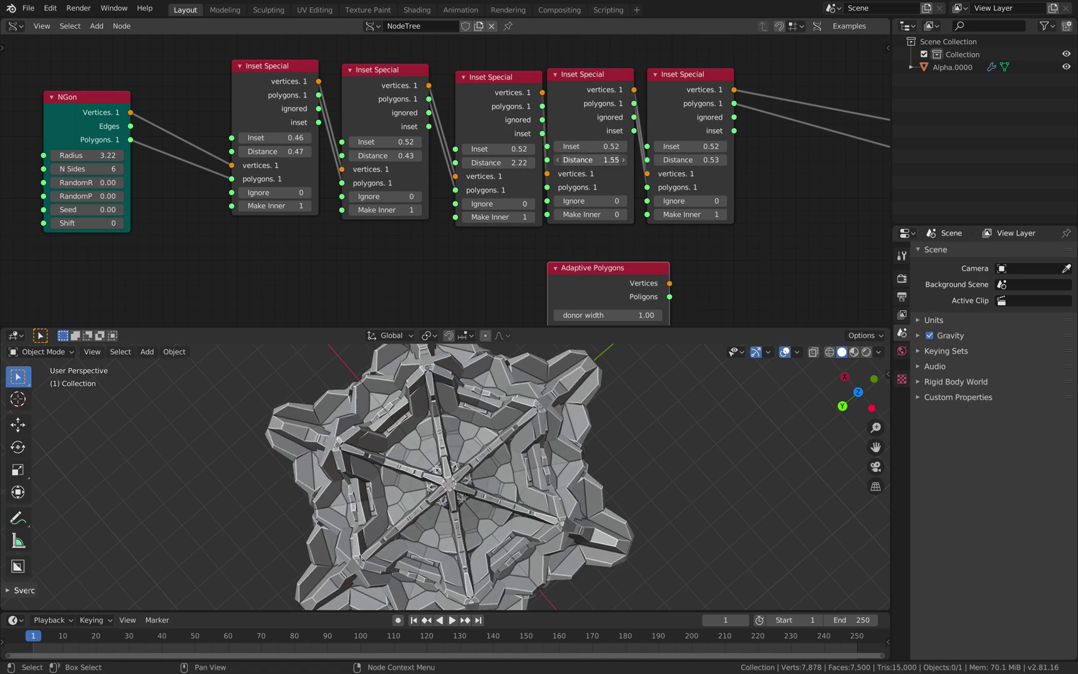
{"action": "left_click_drag", "start_coordinate": [589, 159], "coordinate": [689, 160]}
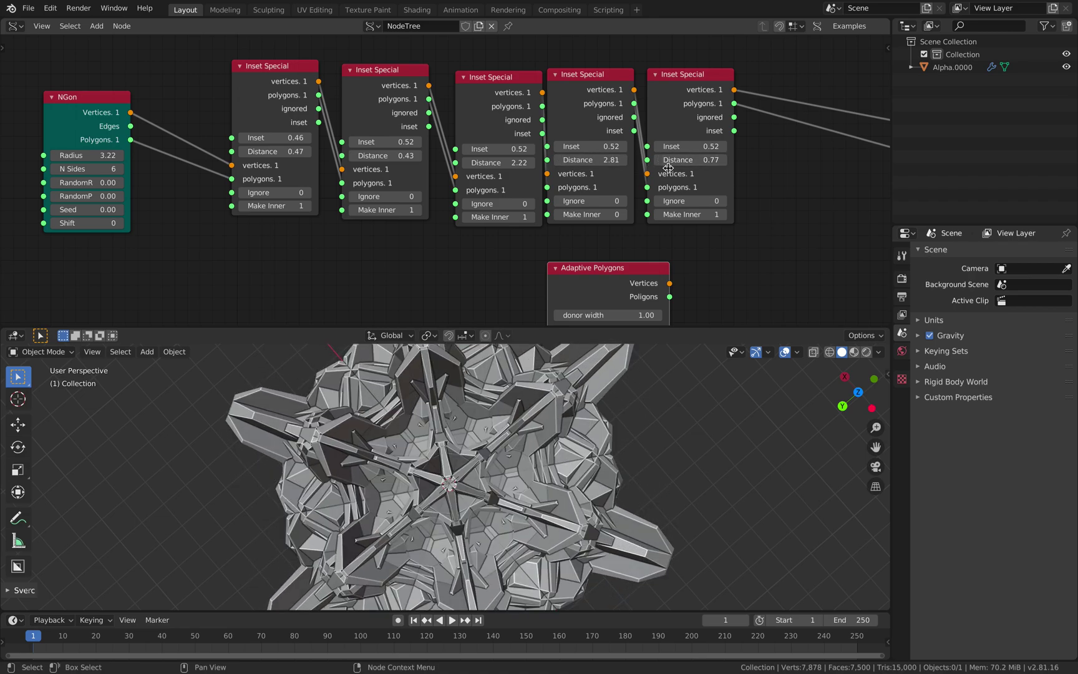
{"action": "middle_click_drag", "start_coordinate": [624, 387], "coordinate": [638, 379]}
{"action": "scroll", "coordinate": [637, 379], "scroll_direction": "down", "scroll_amount": 4}
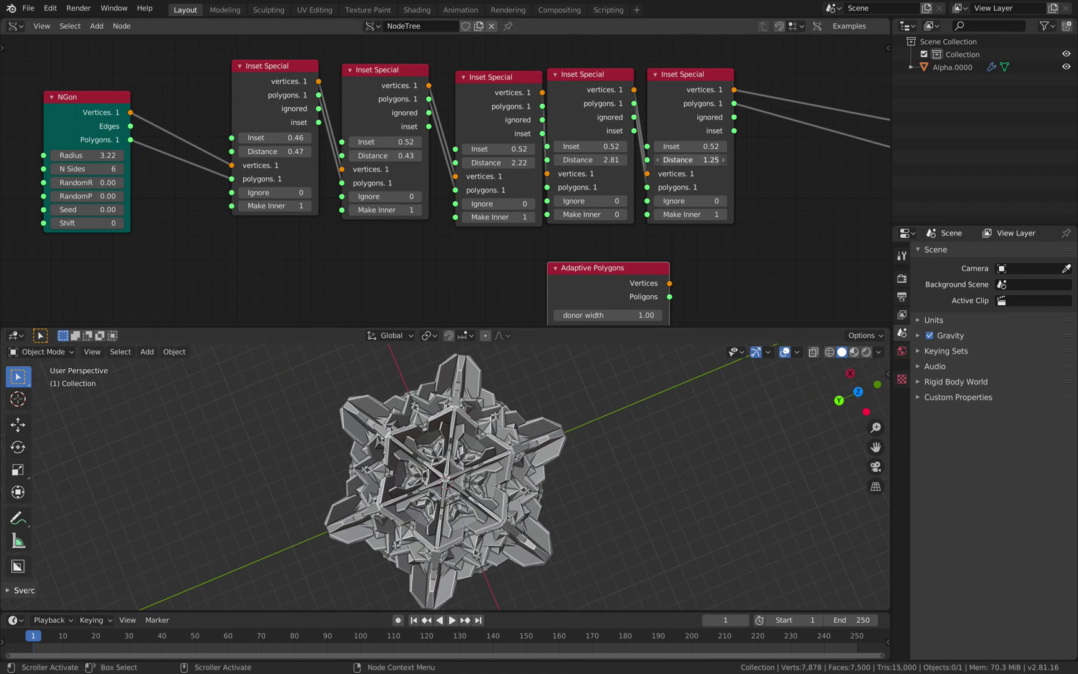
{"action": "middle_click_drag", "start_coordinate": [537, 437], "coordinate": [555, 449]}
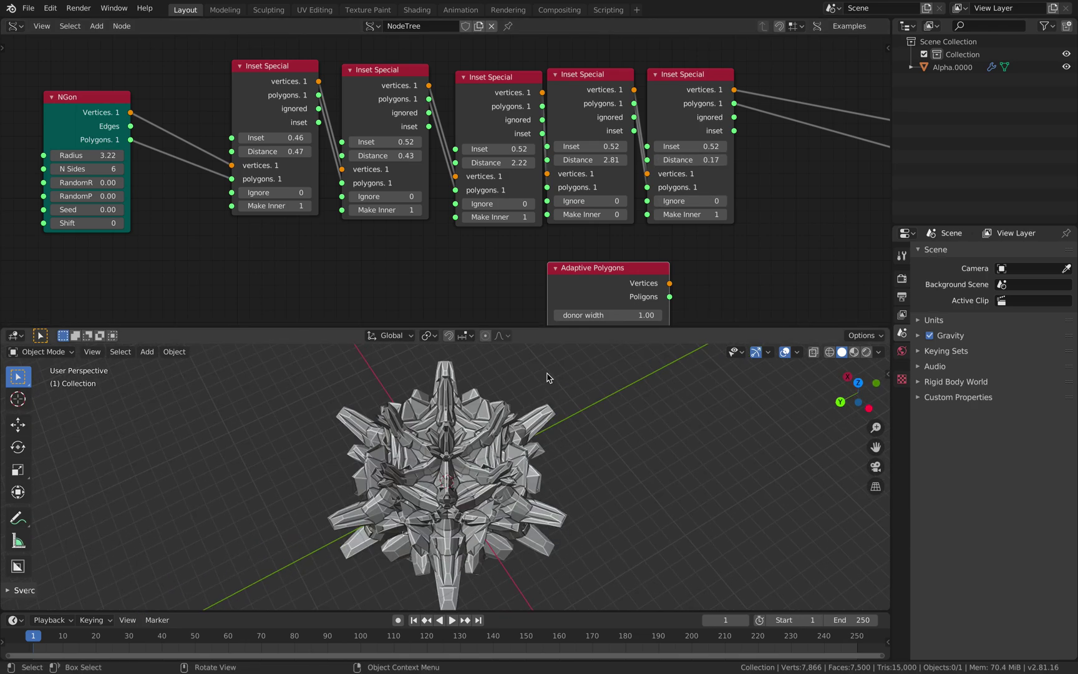
{"action": "key", "text": "ctrl+s"}
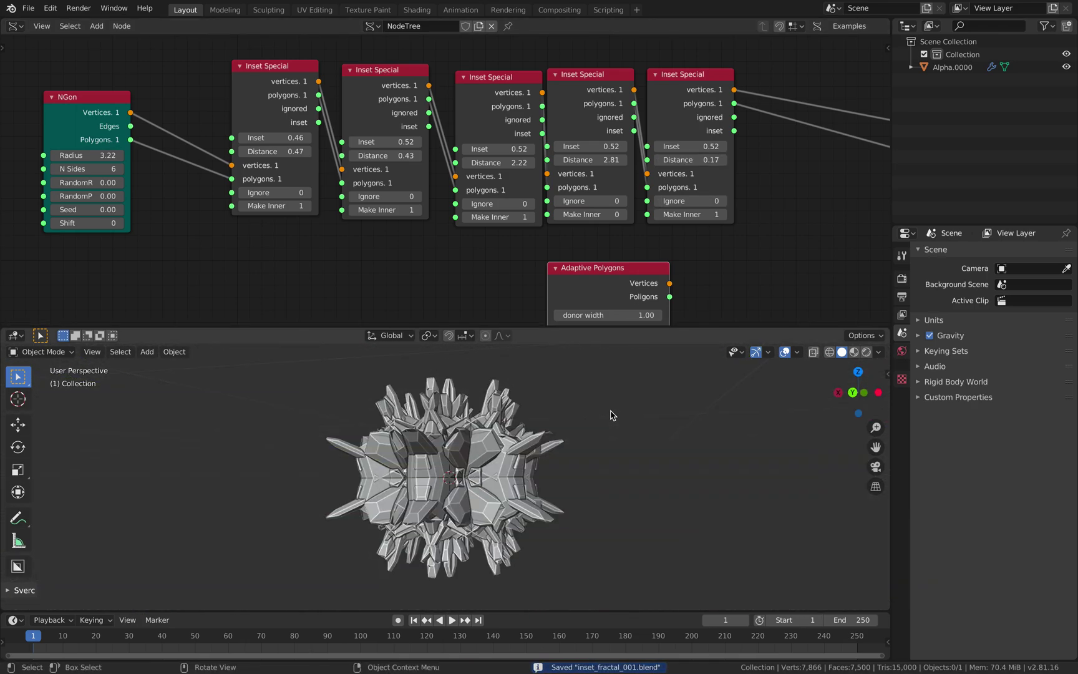
Set the five Inset Special distances in chain order to 2.57, 0.31, 5.40, 2.09 and 0.23, then save the file.
{"action": "mouse_move", "coordinate": [380, 156]}
{"action": "left_mouse_down"}
{"action": "mouse_move", "coordinate": [456, 156]}
{"action": "mouse_move", "coordinate": [374, 156]}
{"action": "left_mouse_up"}
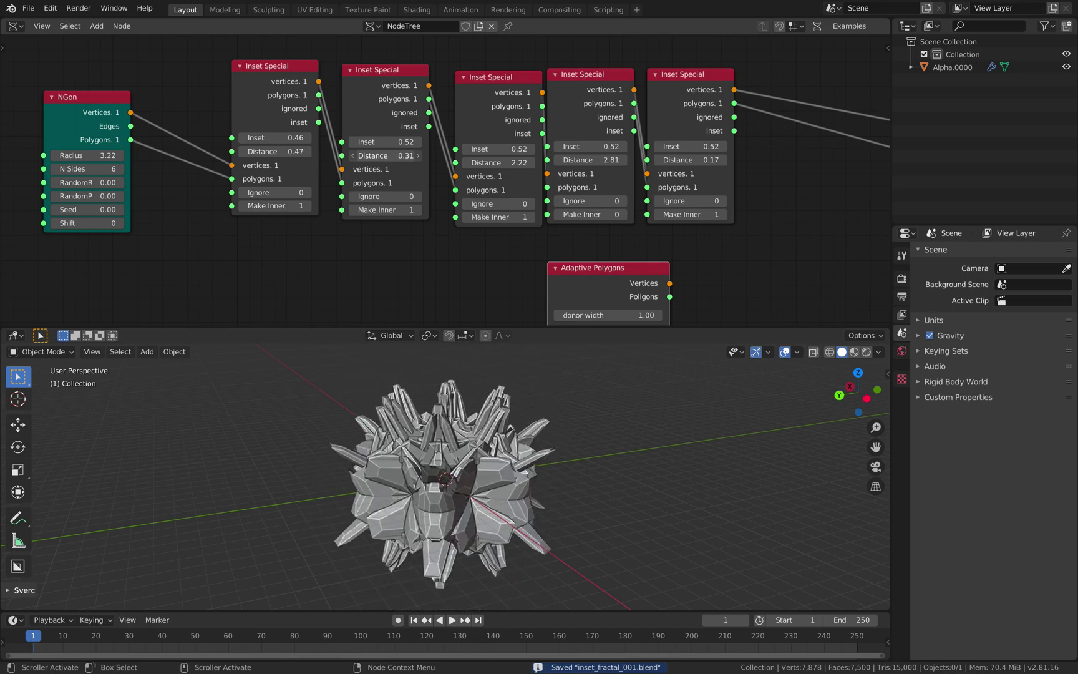
{"action": "scroll", "coordinate": [291, 156], "scroll_direction": "up", "scroll_amount": 1, "text": "ctrl"}
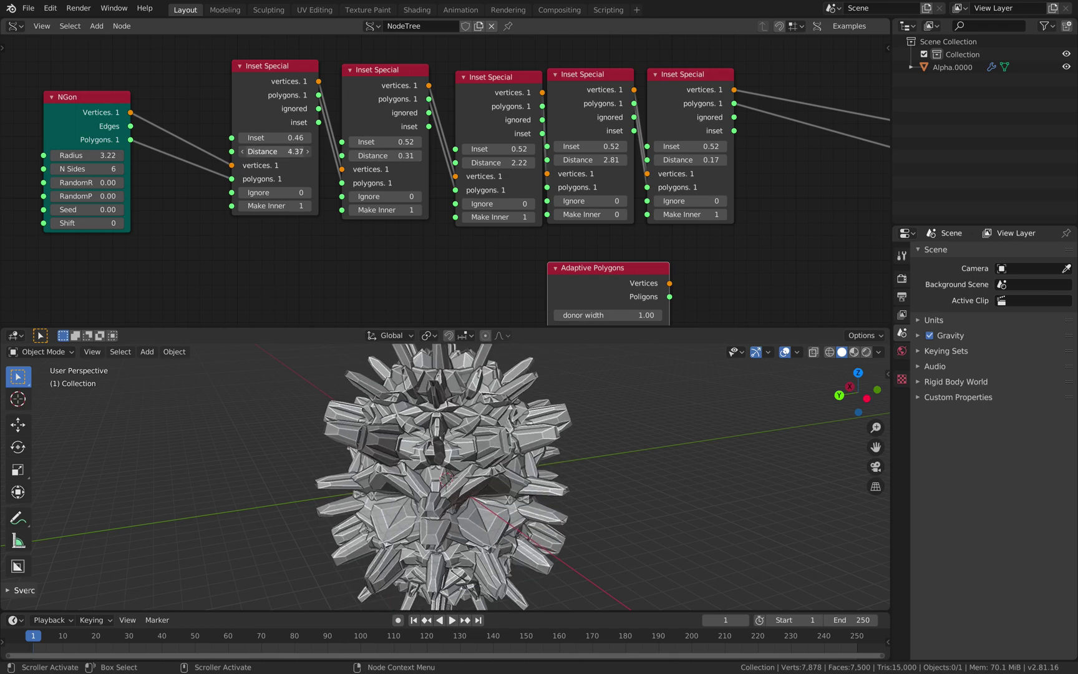
{"action": "left_click_drag", "start_coordinate": [474, 160], "coordinate": [565, 163]}
{"action": "left_click_drag", "start_coordinate": [499, 163], "coordinate": [567, 160]}
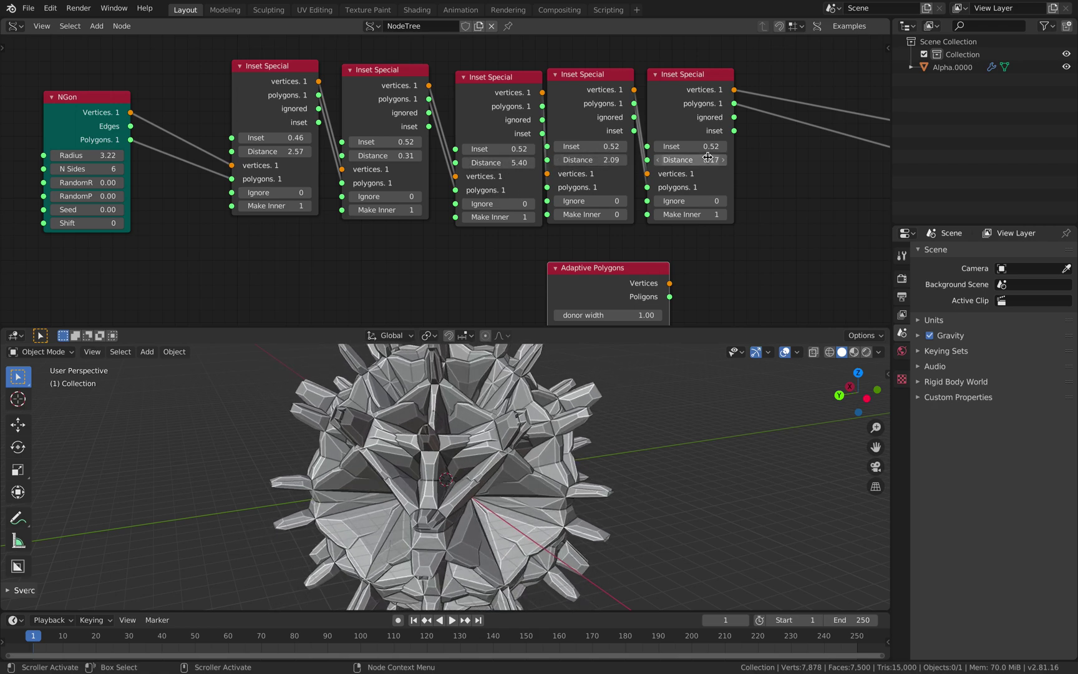
{"action": "mouse_move", "coordinate": [690, 160]}
{"action": "left_mouse_down"}
{"action": "mouse_move", "coordinate": [724, 159]}
{"action": "mouse_move", "coordinate": [694, 159]}
{"action": "left_mouse_up"}
{"action": "scroll", "coordinate": [616, 466], "scroll_direction": "down", "scroll_amount": 1}
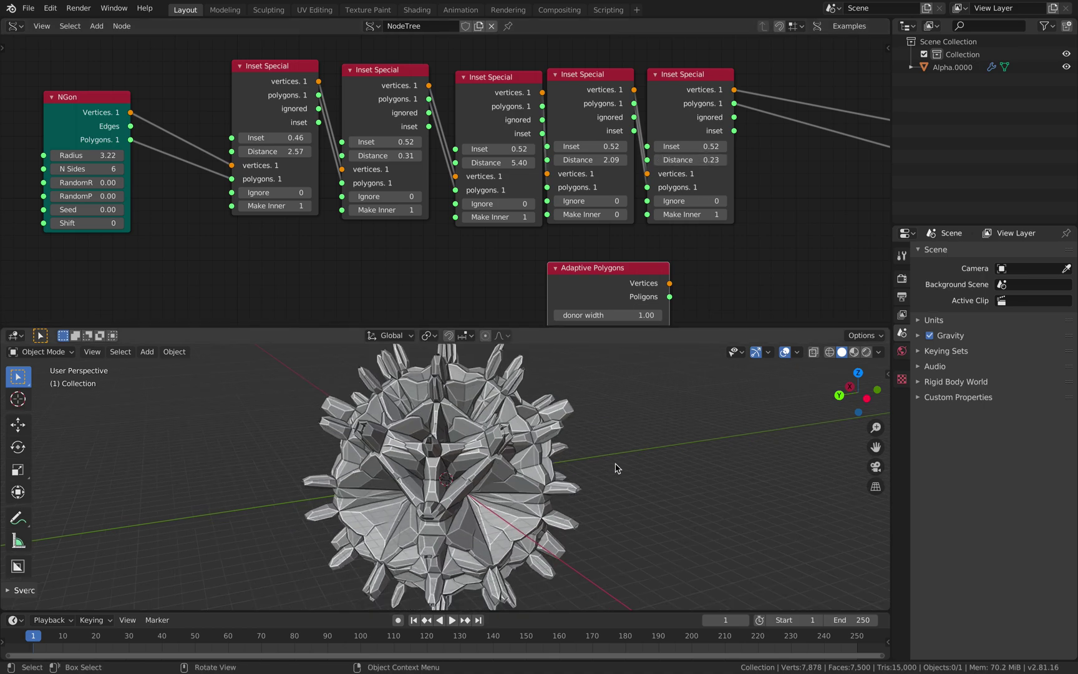
{"action": "middle_click_drag", "start_coordinate": [616, 466], "coordinate": [527, 447]}
{"action": "key", "text": "ctrl+s"}
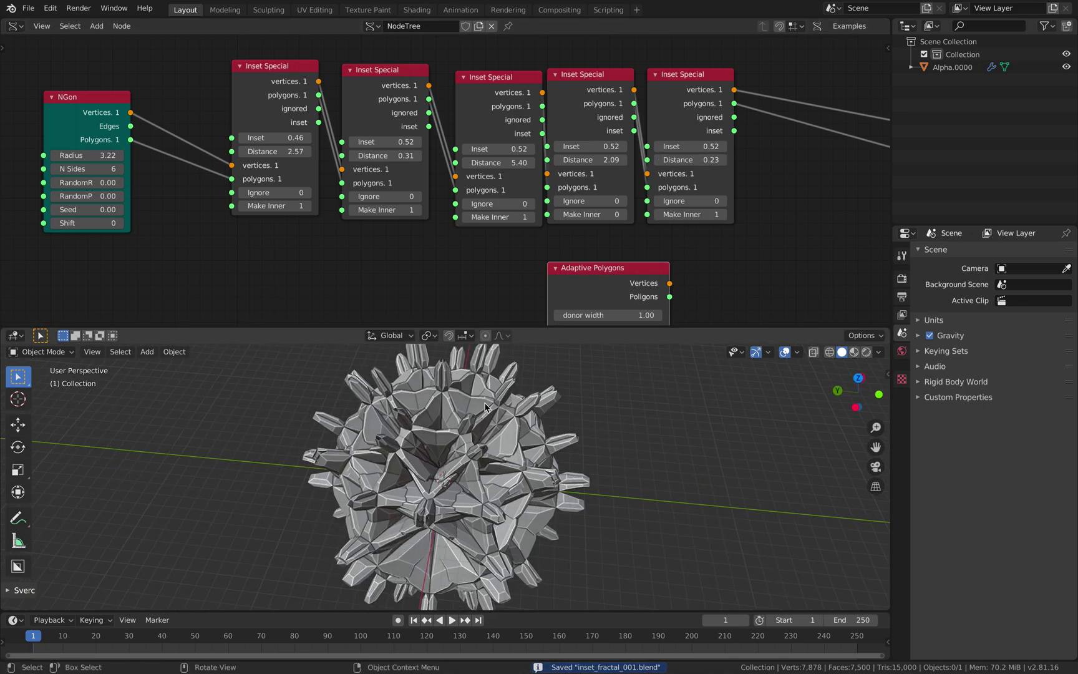
Narrow the outliner and properties area to widen the node editor and 3D viewport, then save the file.
{"action": "middle_click_drag", "start_coordinate": [484, 403], "coordinate": [462, 425]}
{"action": "middle_click_drag", "start_coordinate": [137, 140], "coordinate": [188, 135]}
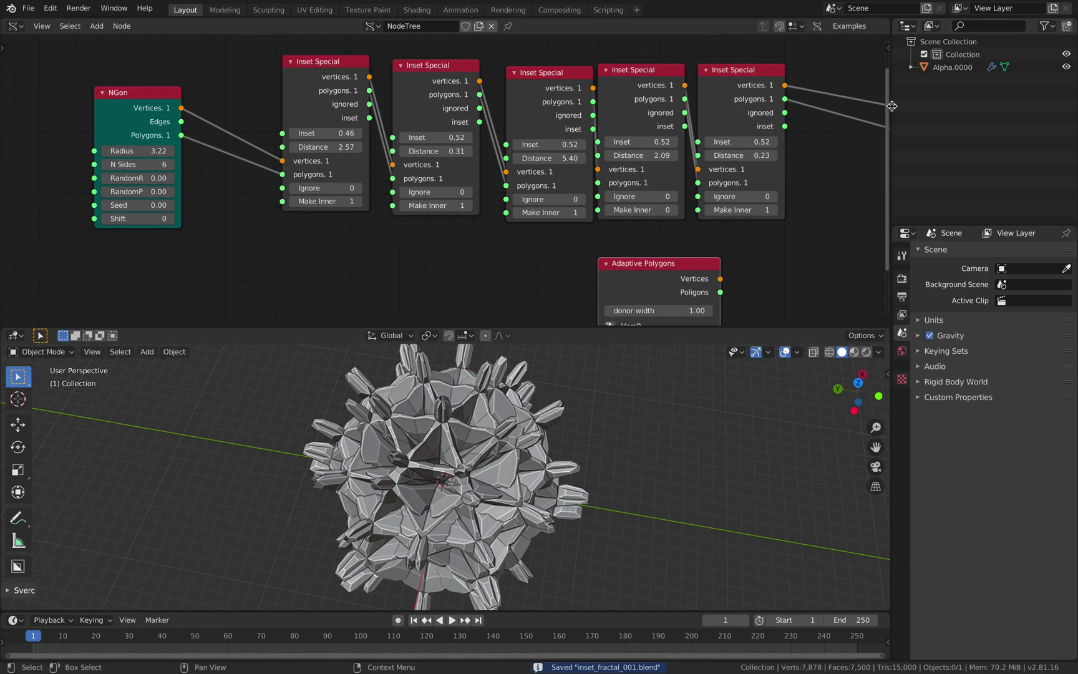
{"action": "left_click_drag", "start_coordinate": [892, 106], "coordinate": [935, 106]}
{"action": "left_click_drag", "start_coordinate": [649, 256], "coordinate": [597, 241]}
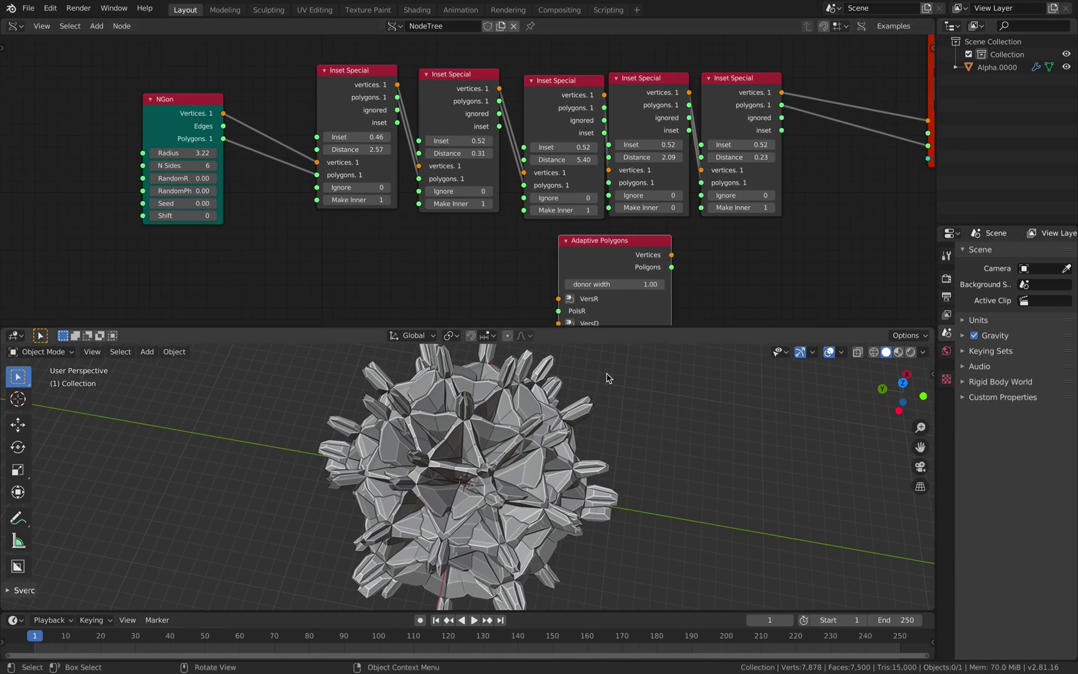
{"action": "middle_click_drag", "start_coordinate": [609, 377], "coordinate": [521, 428]}
{"action": "key", "text": "ctrl+s"}
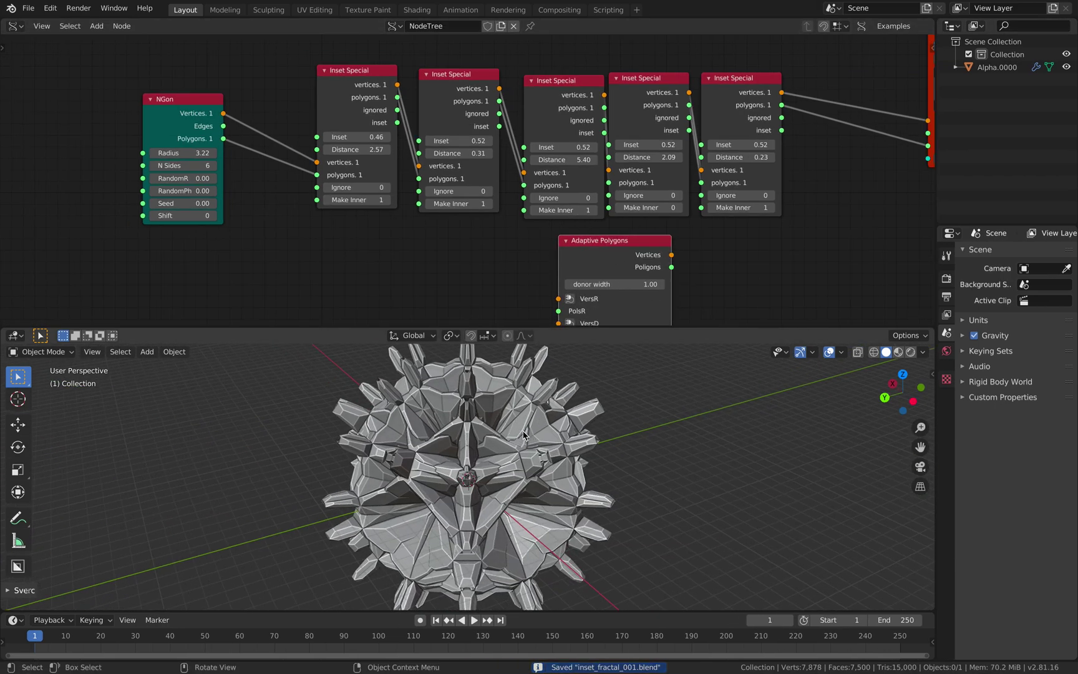
Move the unconnected Adaptive Polygons node beneath the last Inset Special node and save the file.
{"action": "left_click_drag", "start_coordinate": [647, 267], "coordinate": [888, 254]}
{"action": "middle_click_drag", "start_coordinate": [738, 252], "coordinate": [663, 267]}
{"action": "left_click_drag", "start_coordinate": [812, 244], "coordinate": [729, 255]}
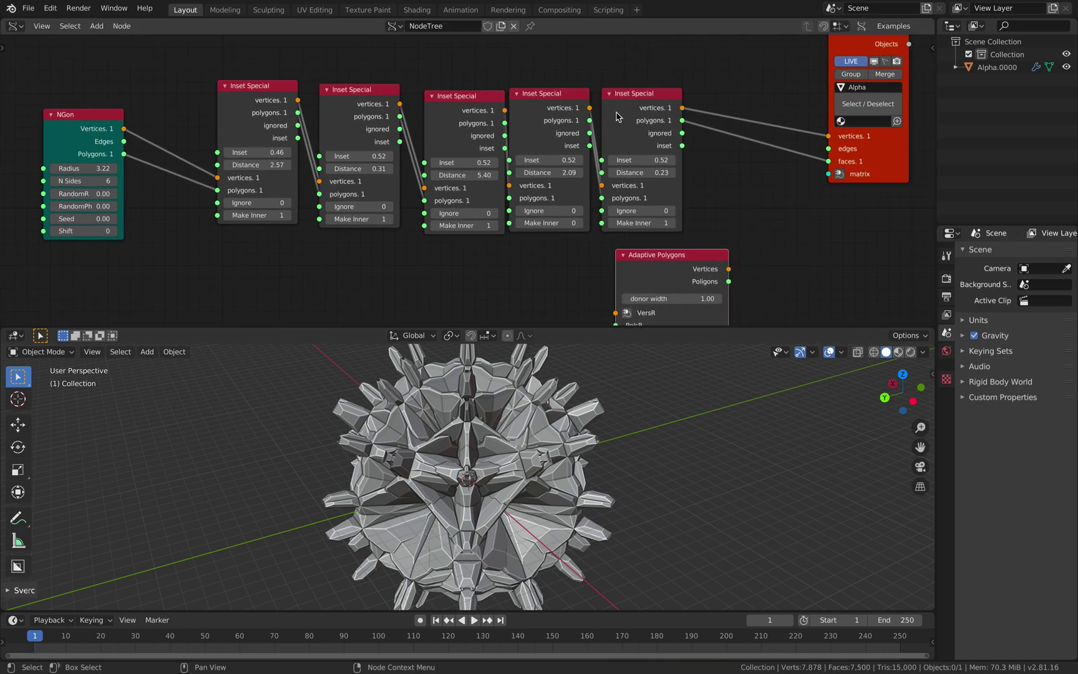
{"action": "middle_click_drag", "start_coordinate": [705, 164], "coordinate": [730, 128]}
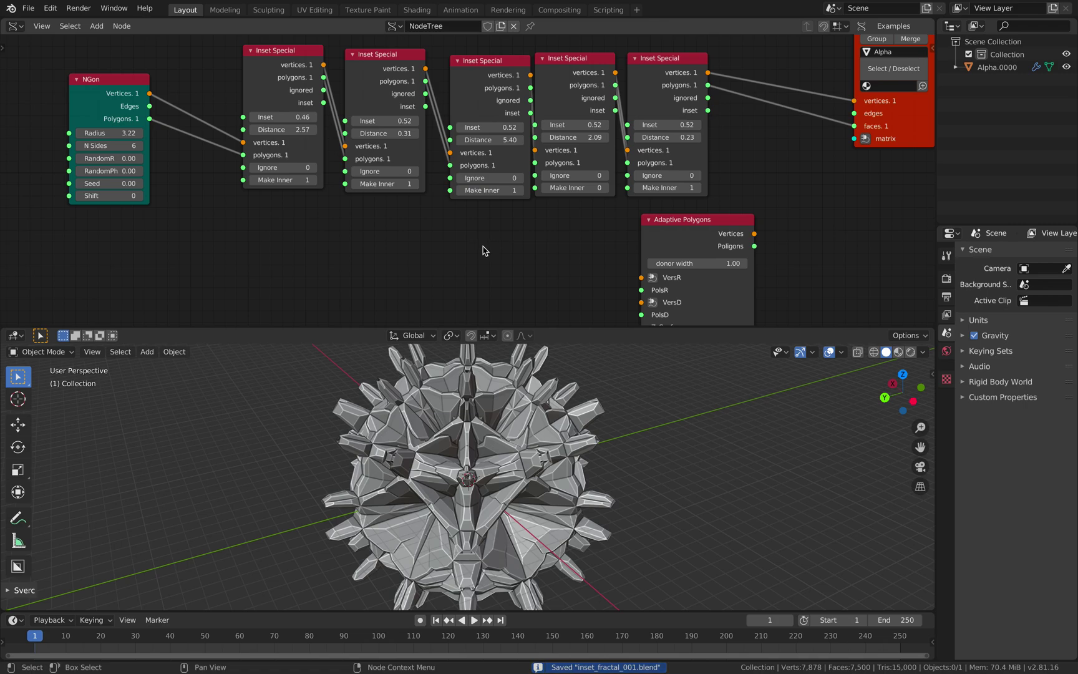
Set the NGon's radius to 4.18 and save the file.
{"action": "middle_click_drag", "start_coordinate": [238, 171], "coordinate": [241, 172]}
{"action": "left_click_drag", "start_coordinate": [133, 133], "coordinate": [194, 133]}
{"action": "middle_click_drag", "start_coordinate": [133, 134], "coordinate": [207, 177]}
{"action": "key", "text": "ctrl+s"}
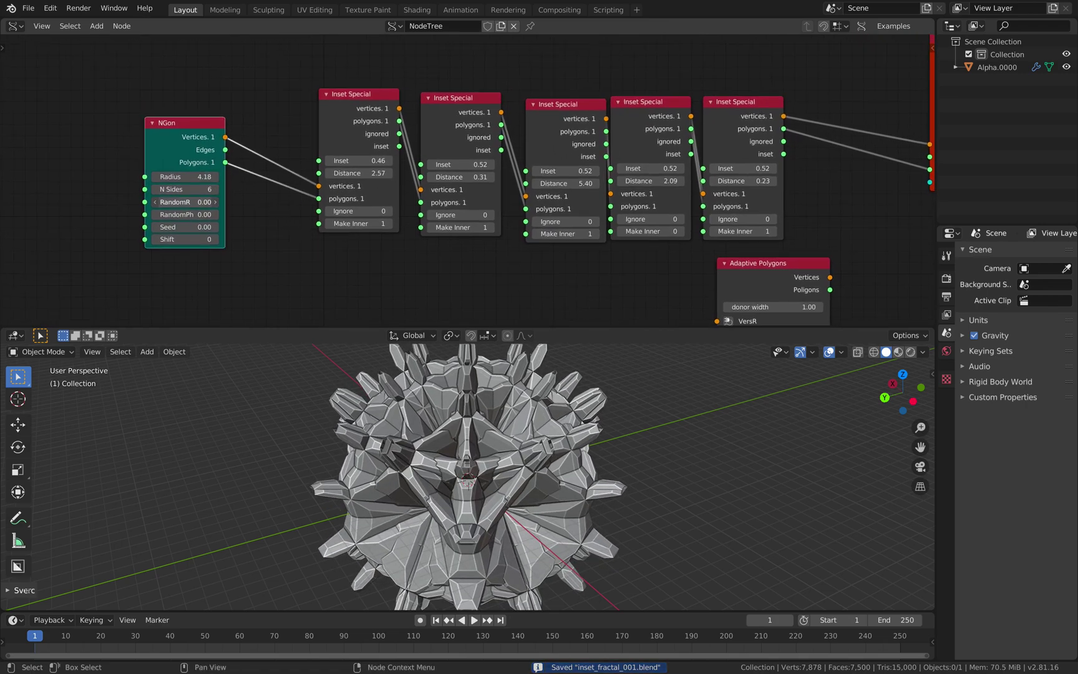
Try randomizing the NGon with RandomR at 1.26 and RandomPhi at 0.36.
{"action": "left_click_drag", "start_coordinate": [185, 202], "coordinate": [208, 206]}
{"action": "middle_click_drag", "start_coordinate": [189, 129], "coordinate": [279, 156]}
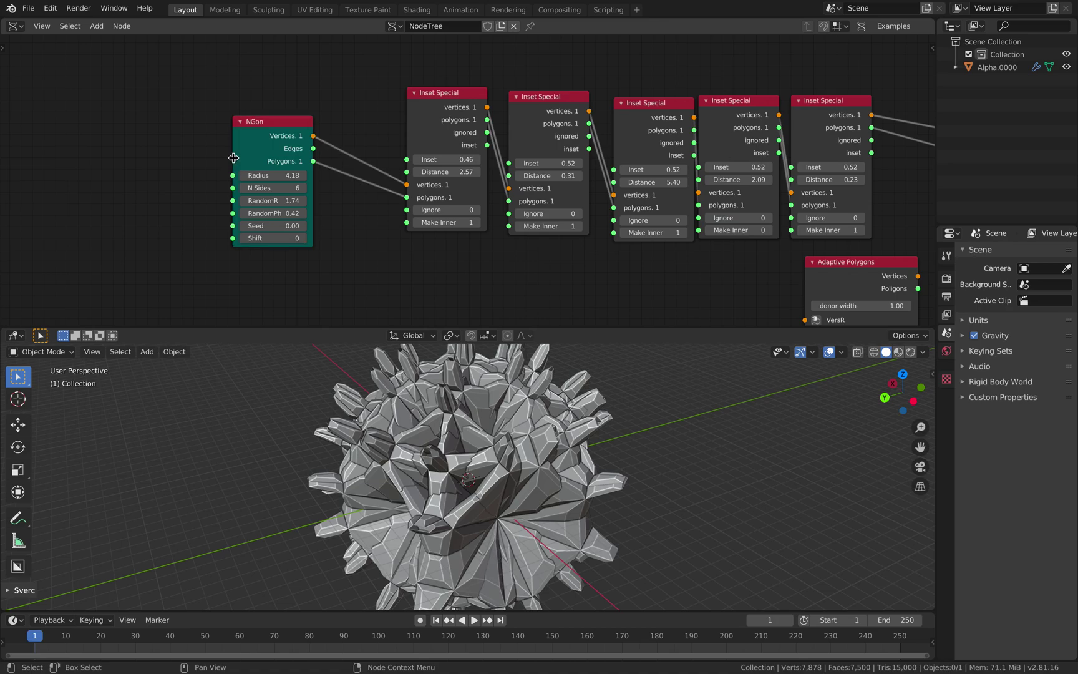
{"action": "left_click_drag", "start_coordinate": [232, 158], "coordinate": [203, 156]}
{"action": "middle_click_drag", "start_coordinate": [245, 136], "coordinate": [267, 111]}
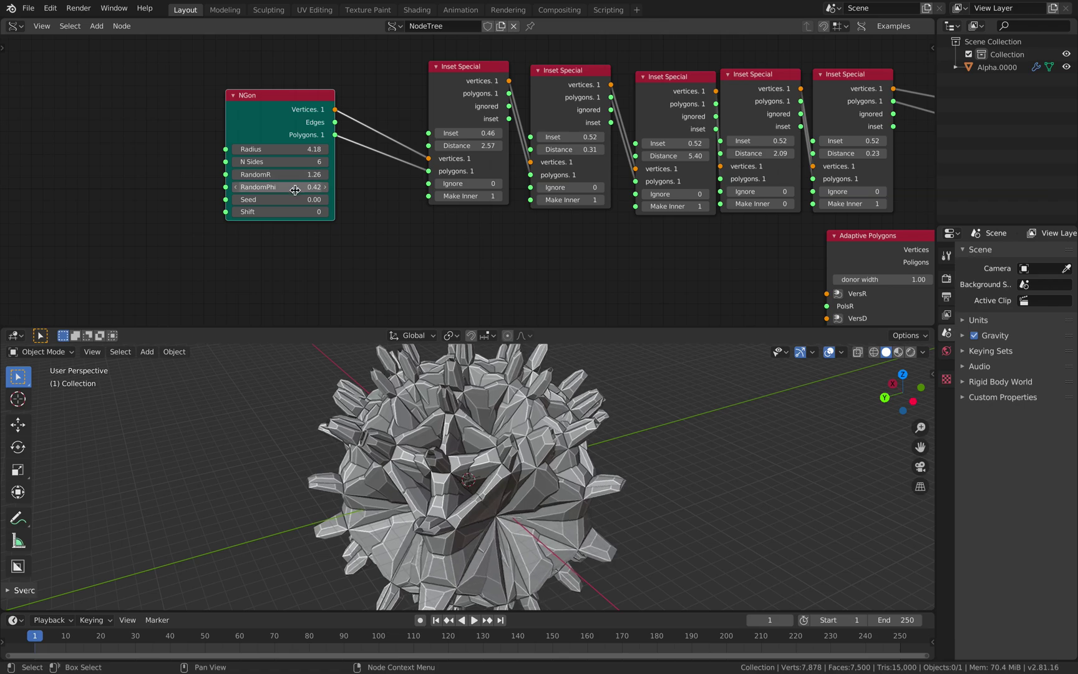
{"action": "left_click_drag", "start_coordinate": [284, 186], "coordinate": [280, 186]}
Set the first Inset Special's inset to 0.55 and distance to 2.63, reset the NGon's RandomR and RandomPhi to 0, and save.
{"action": "left_click_drag", "start_coordinate": [462, 133], "coordinate": [481, 146]}
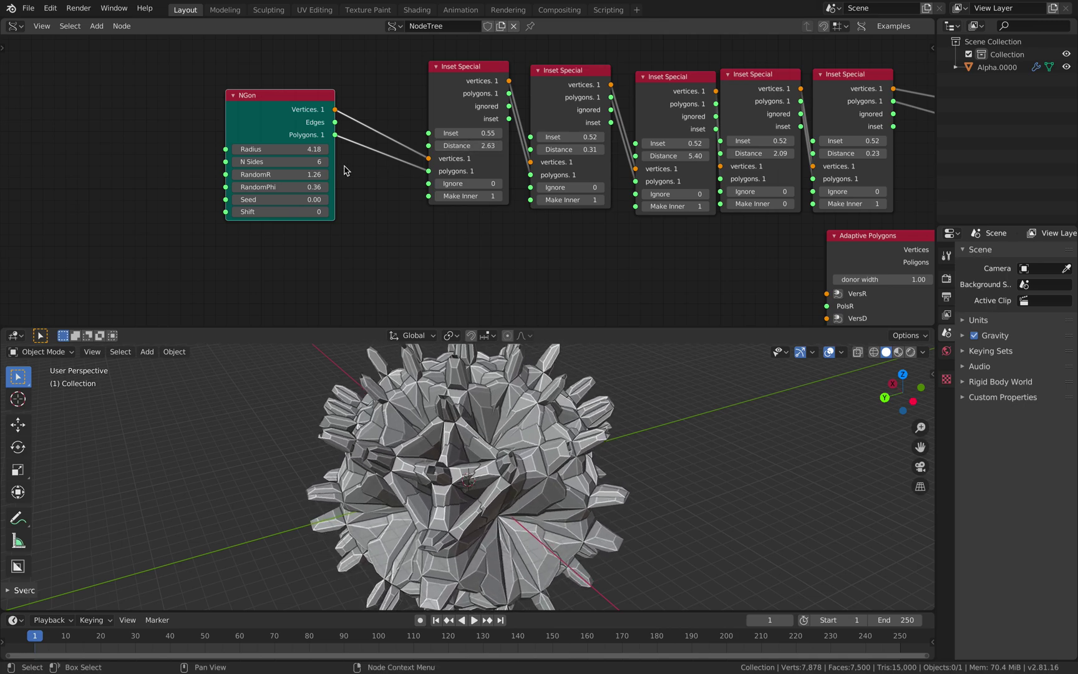
{"action": "type", "text": "0"}
{"action": "key", "text": "Return"}
{"action": "middle_click_drag", "start_coordinate": [416, 400], "coordinate": [421, 450]}
{"action": "key", "text": "ctrl+s"}
Move the NGon node away from the inset chain and add a Frame Info node before it.
{"action": "left_click_drag", "start_coordinate": [266, 109], "coordinate": [222, 151]}
{"action": "middle_click_drag", "start_coordinate": [223, 151], "coordinate": [276, 185]}
{"action": "key", "text": "shift+a"}
{"action": "left_click", "coordinate": [140, 120]}
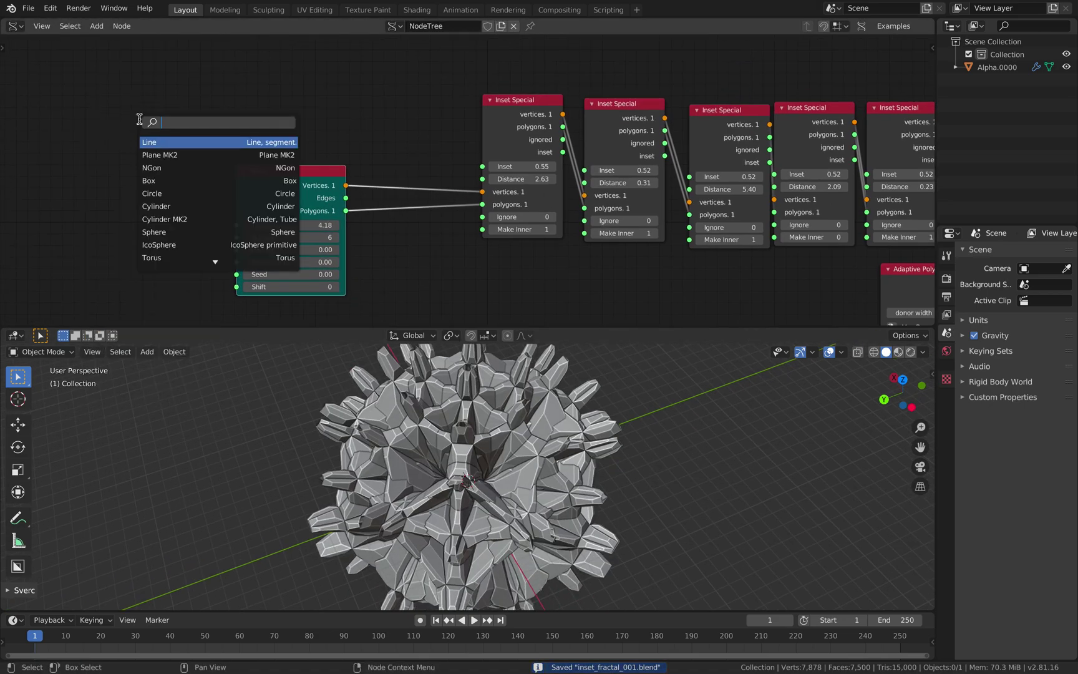
{"action": "type", "text": "fram"}
{"action": "key", "text": "Down"}
{"action": "key", "text": "Return"}
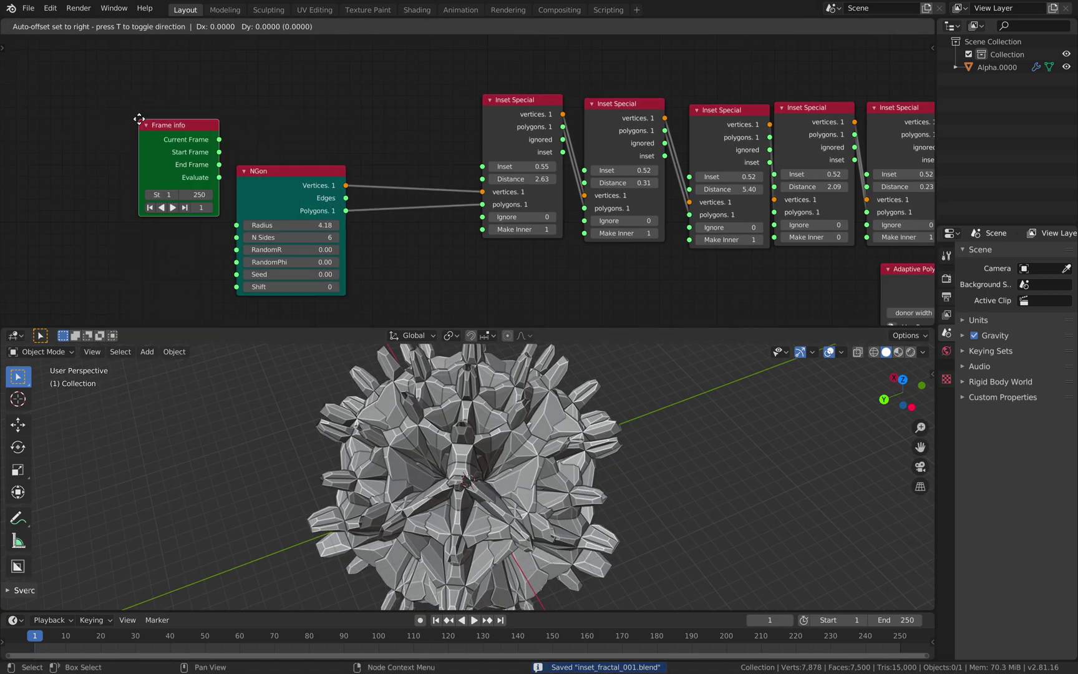
{"action": "left_click", "coordinate": [103, 109]}
Add a Scalar Math node above the NGon node.
{"action": "key", "text": "shift+a"}
{"action": "left_click", "coordinate": [250, 89]}
{"action": "type", "text": "math"}
{"action": "key", "text": "Down"}
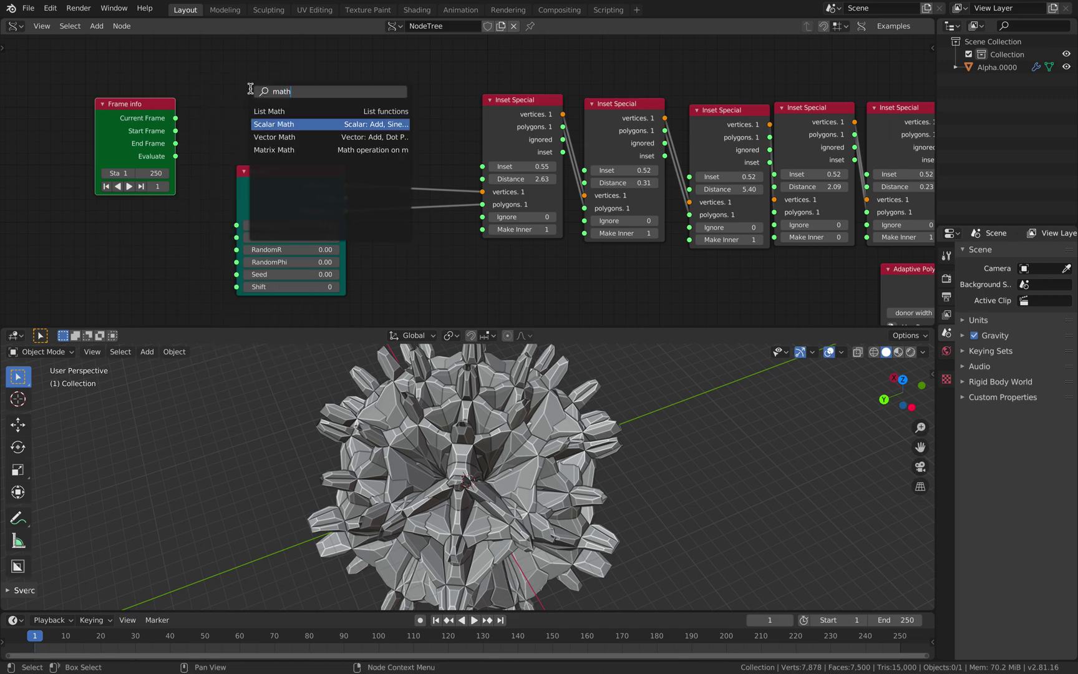
{"action": "key", "text": "Down"}
{"action": "key", "text": "Down"}
{"action": "key", "text": "Up"}
{"action": "key", "text": "Up"}
{"action": "key", "text": "Return"}
{"action": "left_click", "coordinate": [251, 89]}
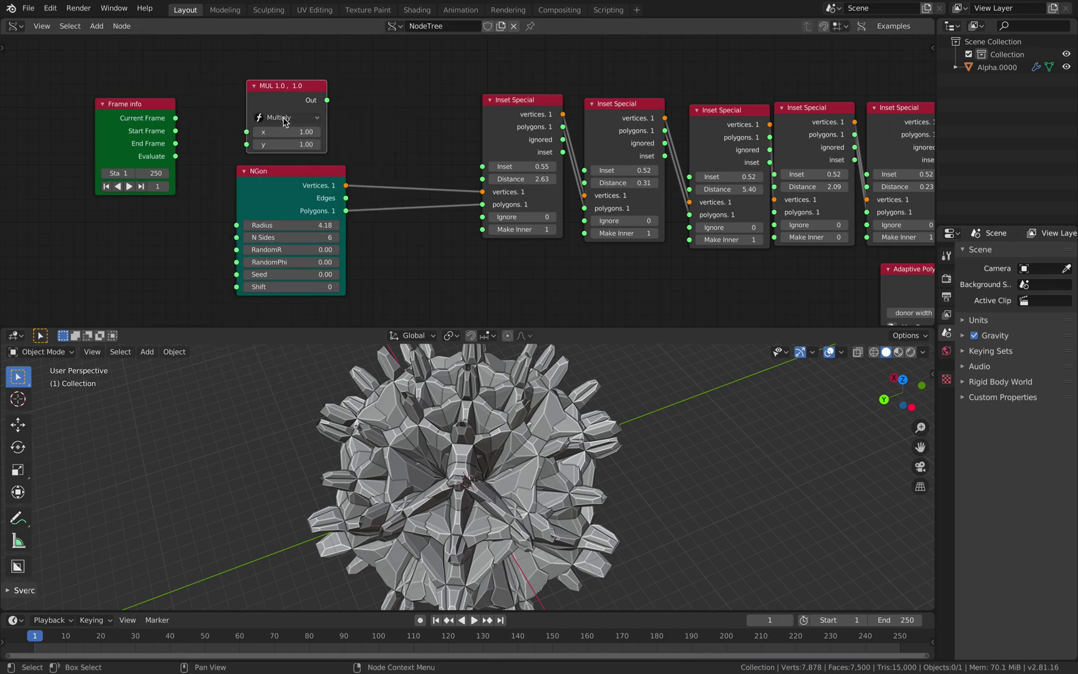
Switch the math node to Sin & Cos, feed it Current Frame from Frame Info, and save after spacing out both nodes.
{"action": "left_click", "coordinate": [278, 118]}
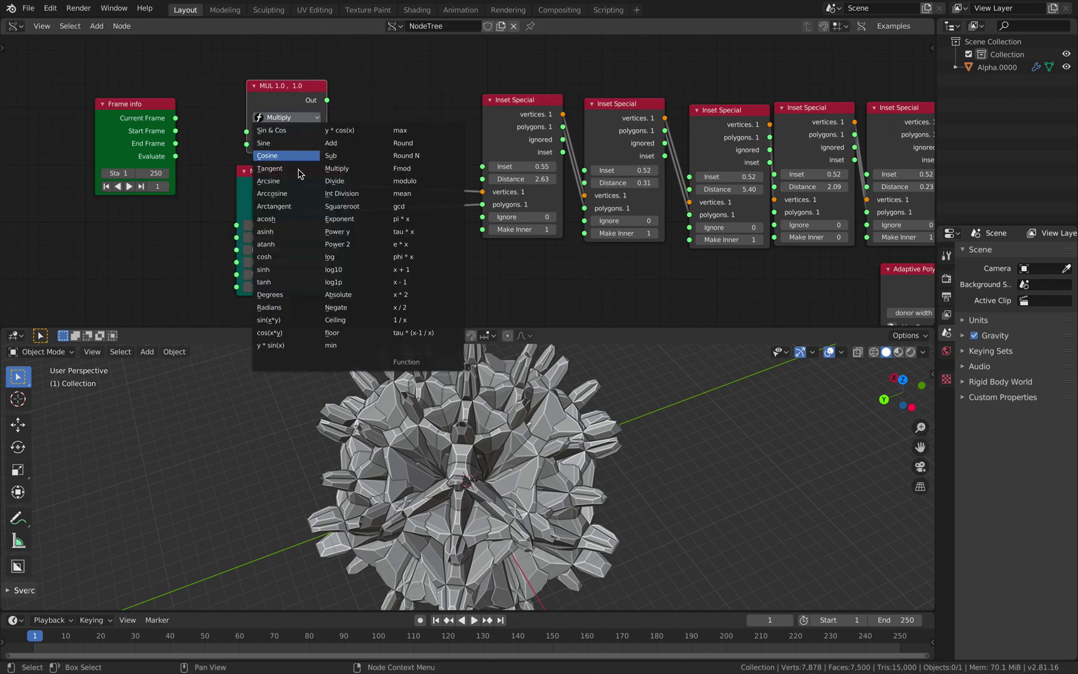
{"action": "left_click", "coordinate": [300, 133]}
{"action": "left_click_drag", "start_coordinate": [176, 118], "coordinate": [247, 121]}
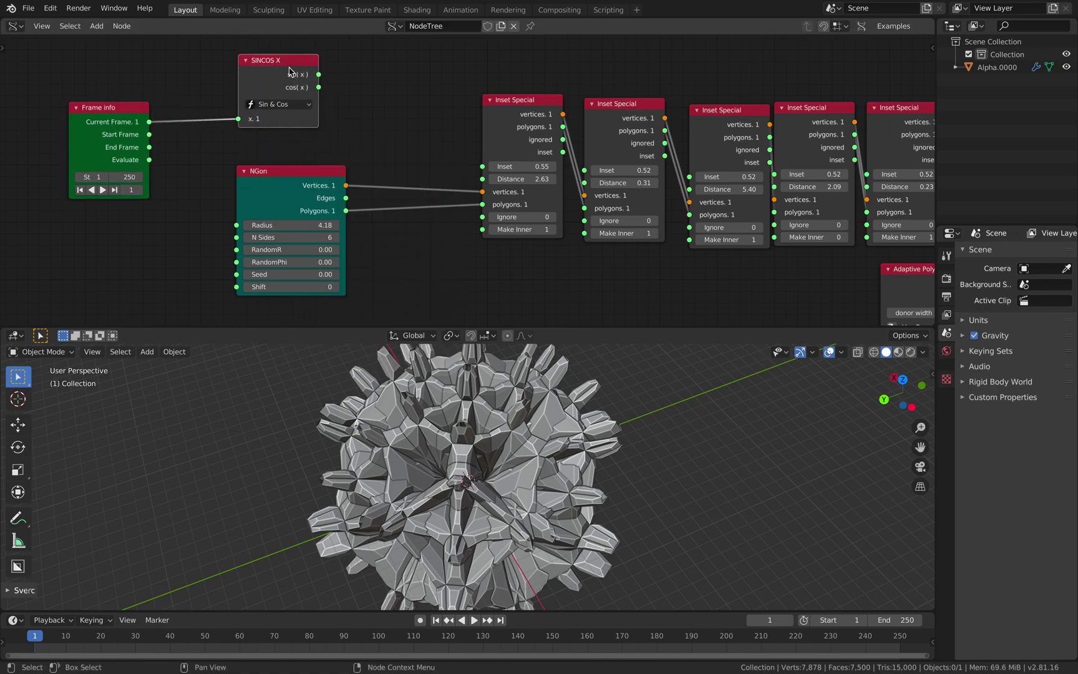
{"action": "left_click_drag", "start_coordinate": [289, 67], "coordinate": [204, 73]}
{"action": "left_click_drag", "start_coordinate": [117, 106], "coordinate": [70, 100]}
{"action": "key", "text": "ctrl+s"}
Add a Map Range node with Old Min at -1 and connect sin(x) to its value.
{"action": "key", "text": "shift+a"}
{"action": "type", "text": "map"}
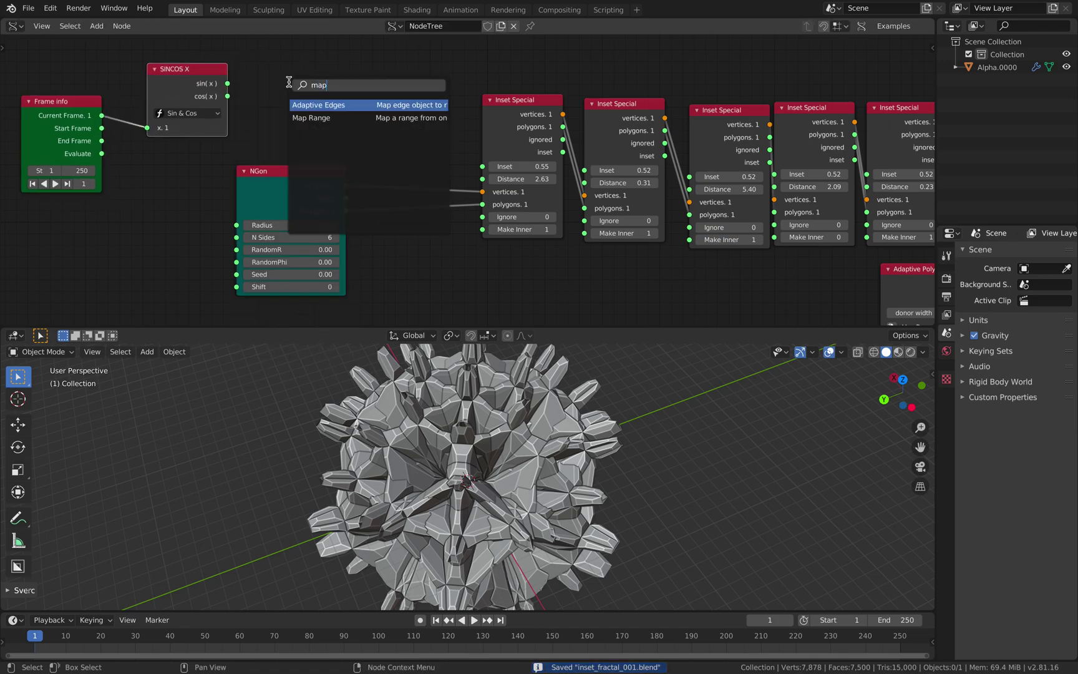
{"action": "left_click", "coordinate": [306, 117]}
{"action": "left_click", "coordinate": [299, 25]}
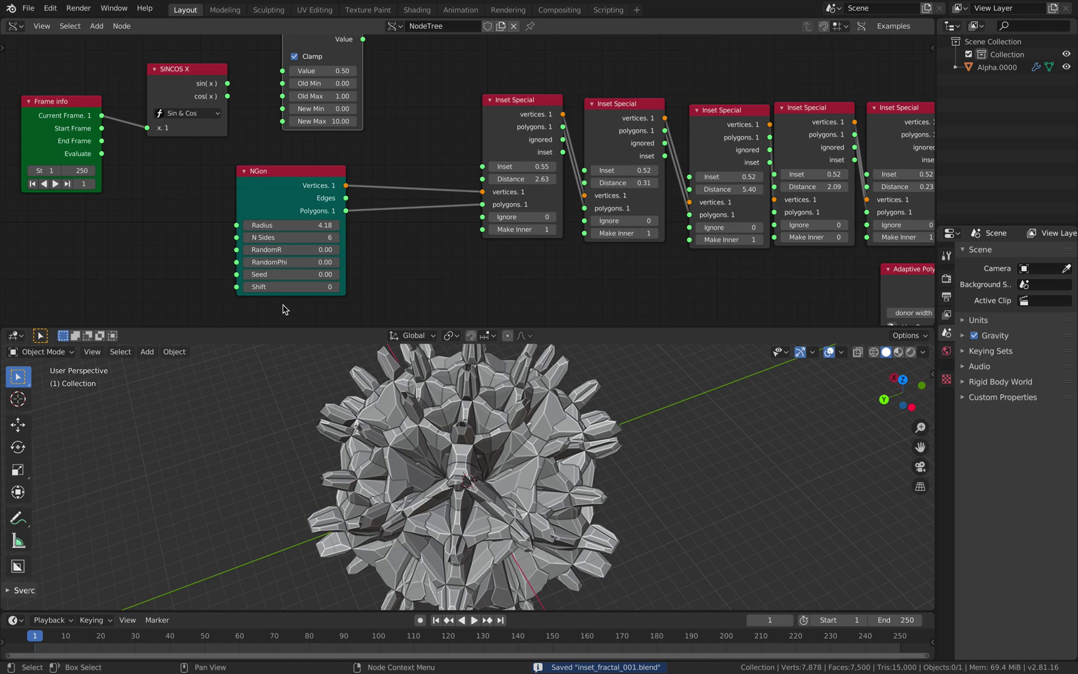
{"action": "middle_click_drag", "start_coordinate": [321, 172], "coordinate": [323, 255]}
{"action": "mouse_move", "coordinate": [305, 122]}
{"action": "left_mouse_down"}
{"action": "mouse_move", "coordinate": [324, 57]}
{"action": "mouse_move", "coordinate": [299, 79]}
{"action": "left_mouse_up"}
Duplicate the Map Range node below the original and connect cos(x) to the copy's value.
{"action": "key", "text": "shift+d"}
{"action": "left_click", "coordinate": [322, 176]}
{"action": "left_click_drag", "start_coordinate": [299, 190], "coordinate": [231, 185]}
{"action": "scroll", "coordinate": [359, 205], "scroll_direction": "down", "scroll_amount": 2}
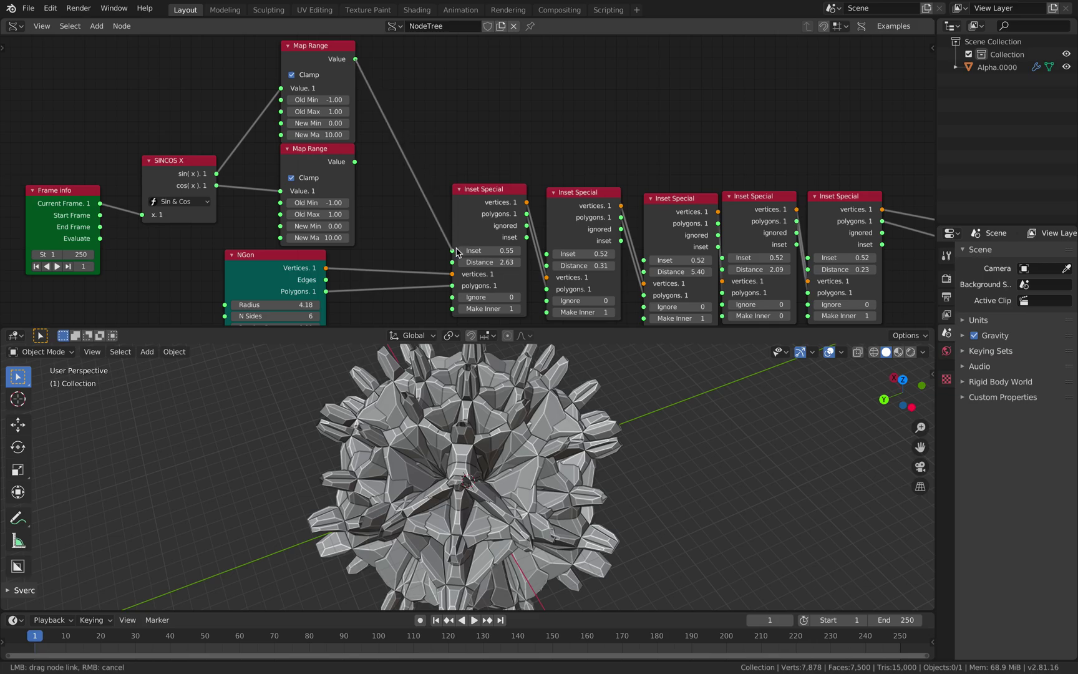
Drive the first Inset Special's inset with the sin(x) Map Range, set to New Min 0.48 and New Max 1.18, and preview the animation.
{"action": "left_click_drag", "start_coordinate": [457, 252], "coordinate": [453, 250]}
{"action": "middle_click_drag", "start_coordinate": [493, 443], "coordinate": [545, 461]}
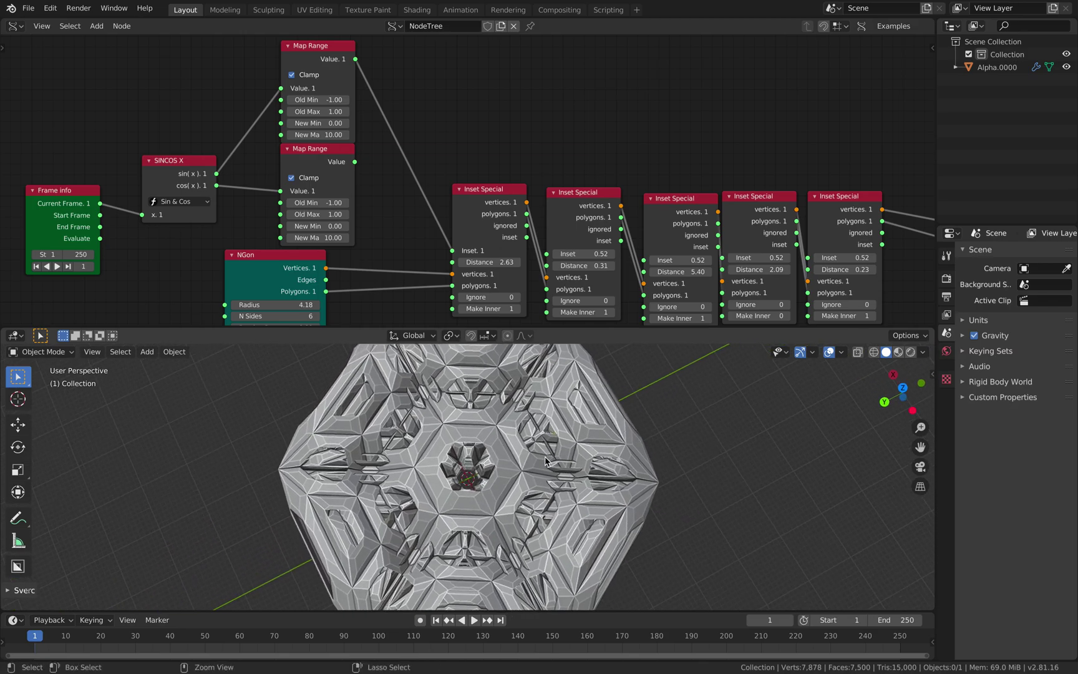
{"action": "key", "text": "ctrl+s"}
{"action": "left_click_drag", "start_coordinate": [318, 123], "coordinate": [330, 123]}
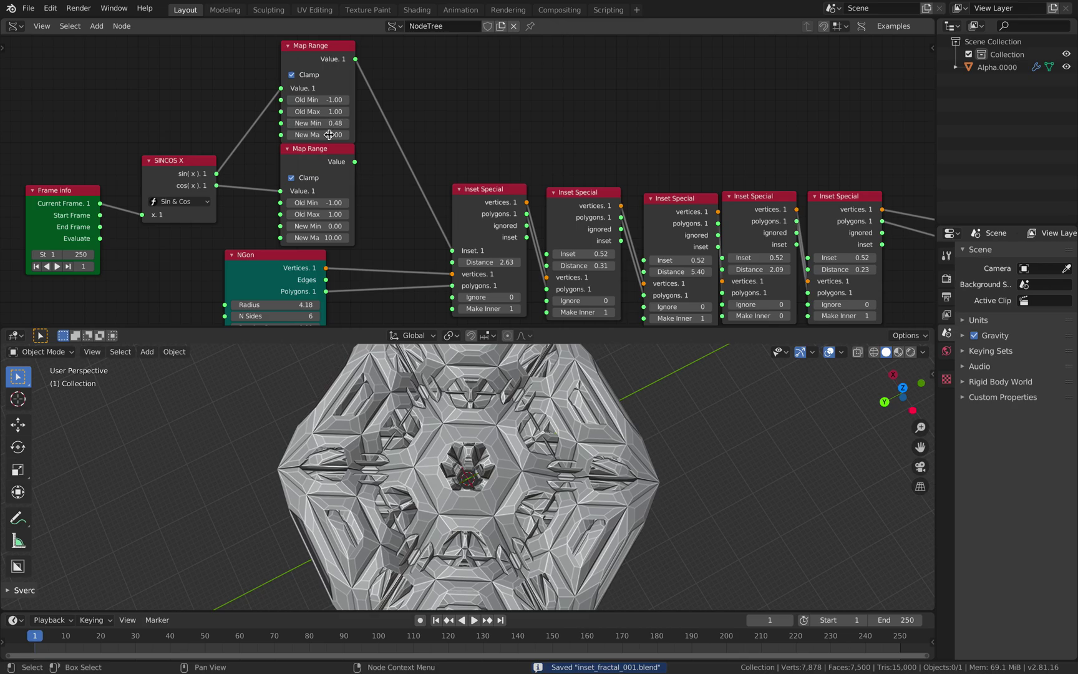
{"action": "key", "text": "space"}
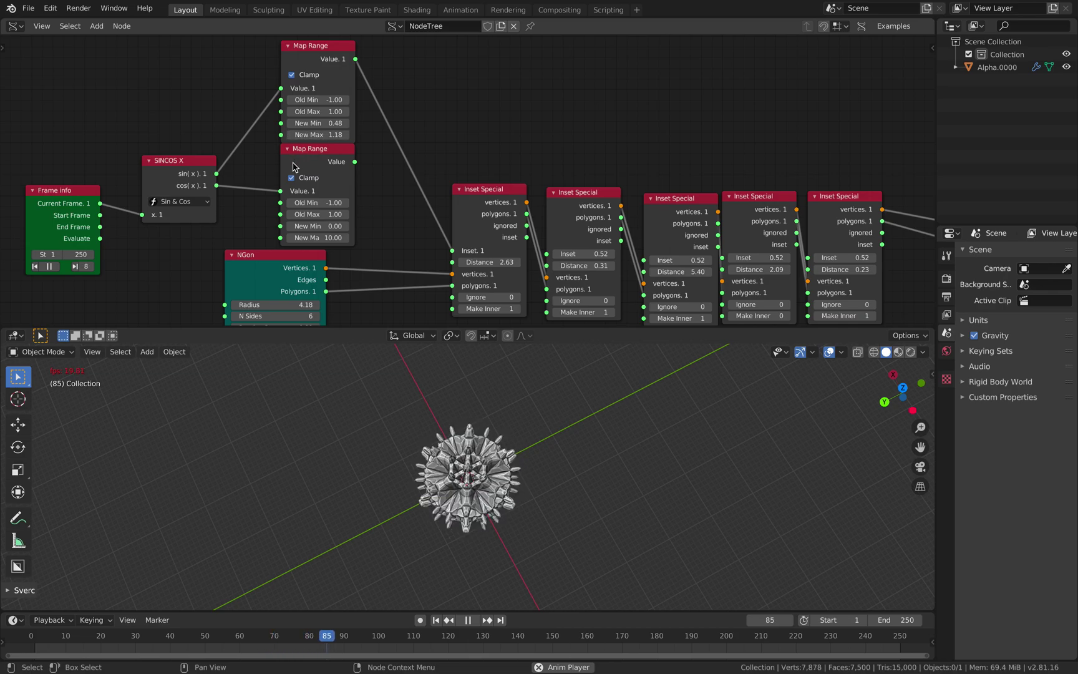
{"action": "key", "text": "space"}
Duplicate the Sin & Cos node, change the copy to Multiply, and insert it between Frame Info and Sin & Cos.
{"action": "middle_click_drag", "start_coordinate": [163, 134], "coordinate": [327, 108]}
{"action": "left_click_drag", "start_coordinate": [204, 182], "coordinate": [121, 196]}
{"action": "left_click", "coordinate": [315, 149]}
{"action": "key", "text": "shift+d"}
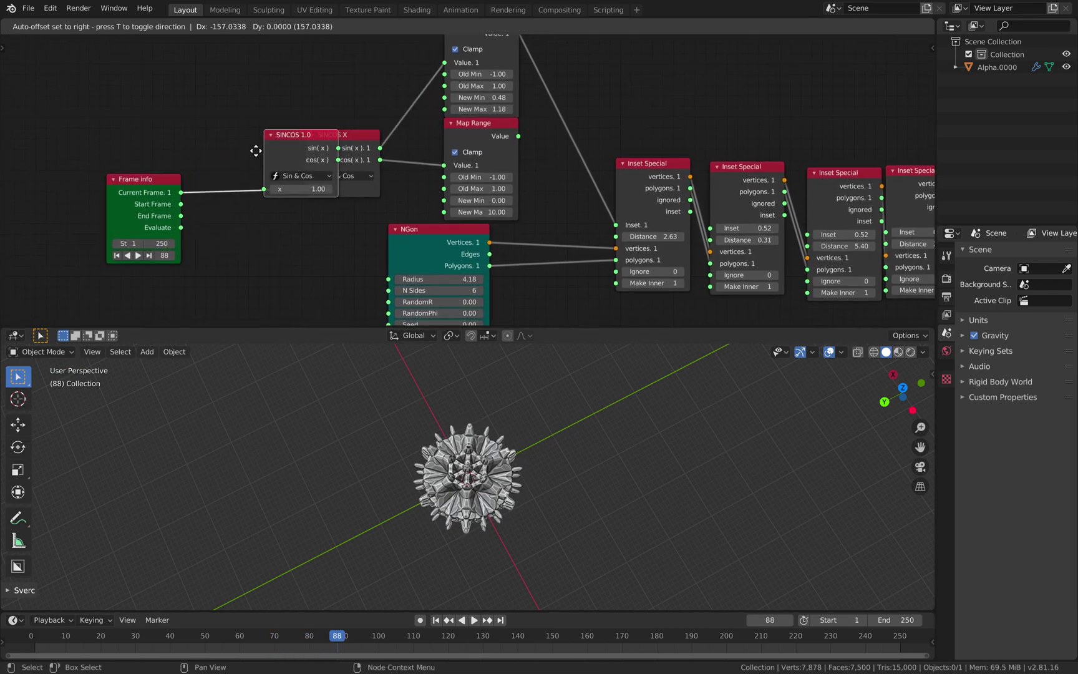
{"action": "left_click", "coordinate": [187, 97]}
{"action": "left_click", "coordinate": [232, 121]}
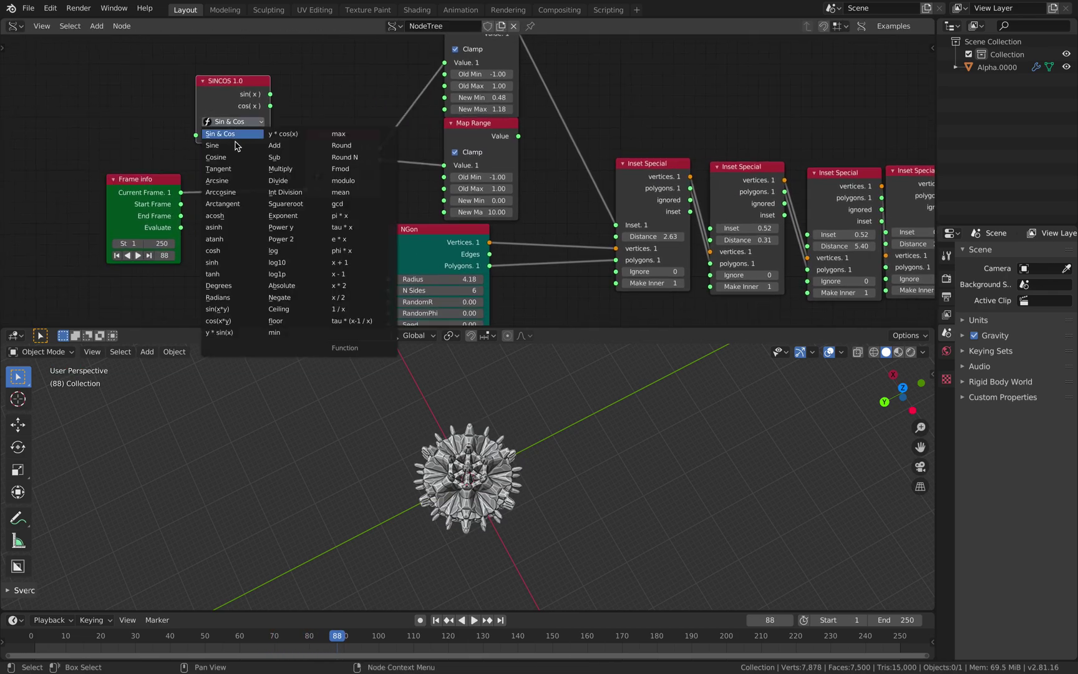
{"action": "left_click", "coordinate": [287, 167]}
{"action": "left_click_drag", "start_coordinate": [227, 96], "coordinate": [255, 173]}
Set the Multiply node's y factor to 0.1, save the file and play the animation.
{"action": "left_click", "coordinate": [257, 211]}
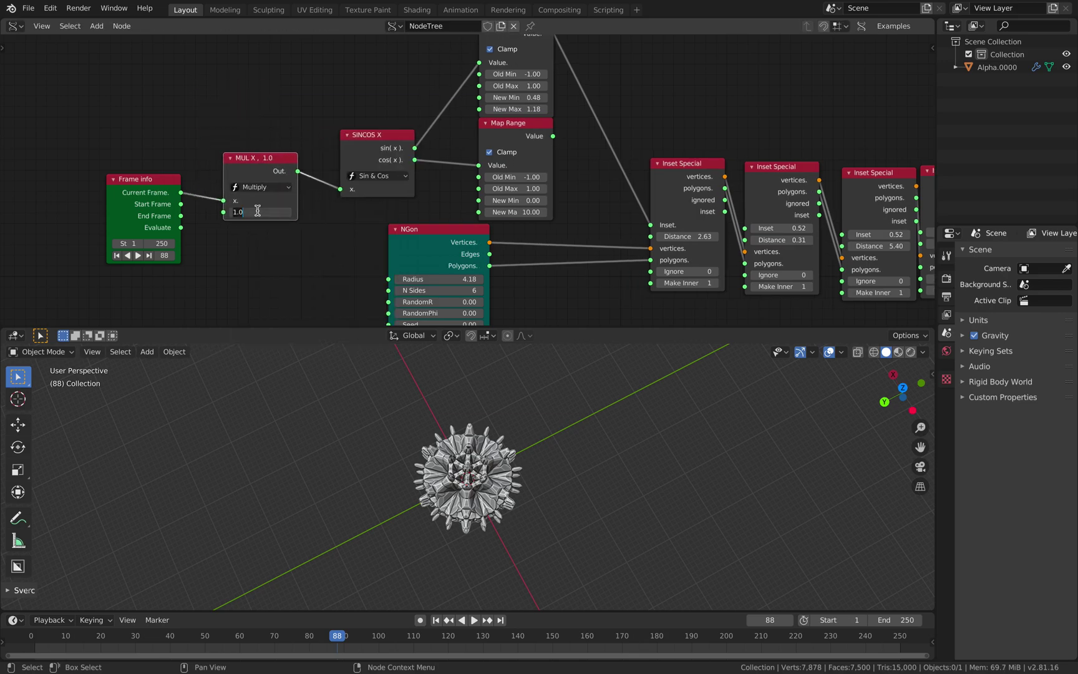
{"action": "type", "text": "0.1"}
{"action": "key", "text": "Return"}
{"action": "key", "text": "ctrl+s"}
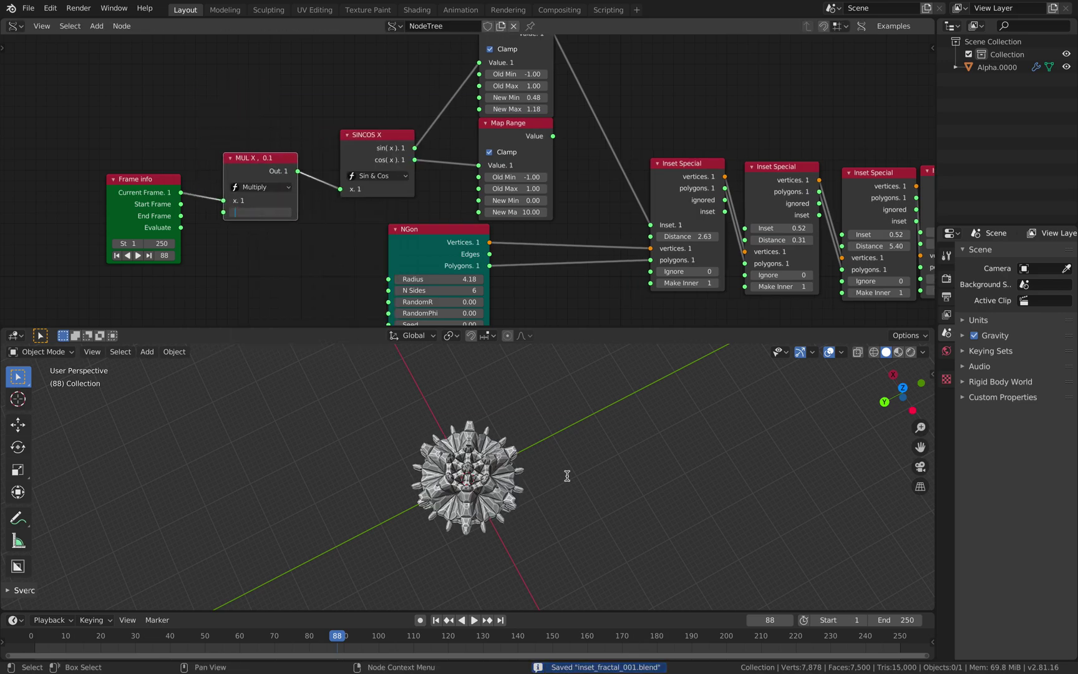
{"action": "key", "text": "Return"}
{"action": "key", "text": "space"}
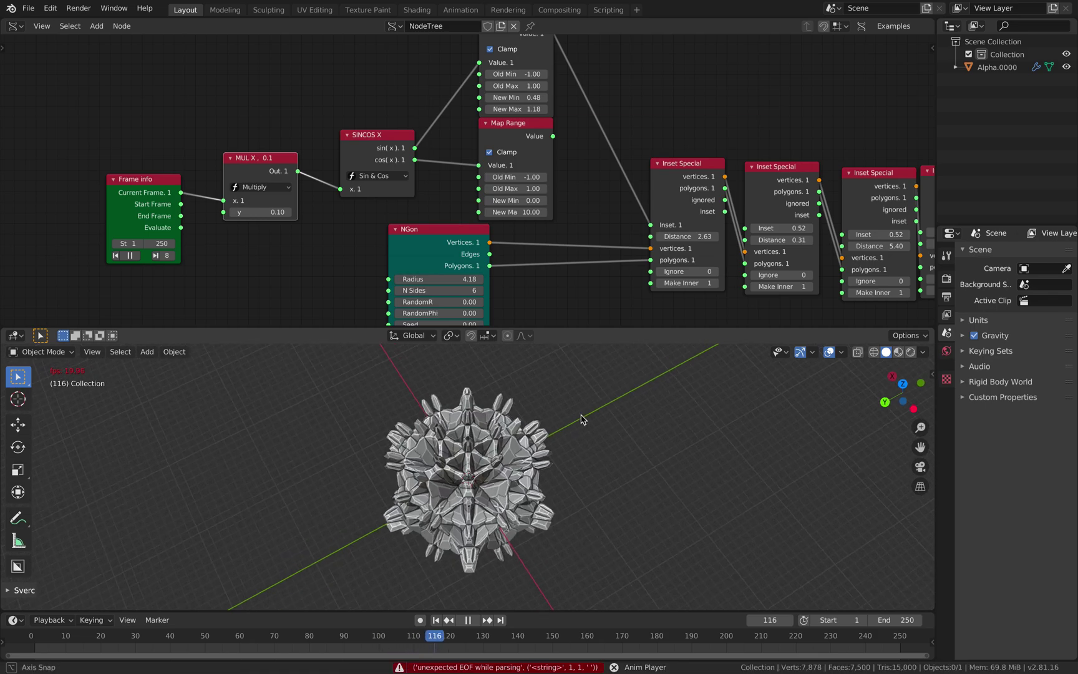
Drive the first Inset Special's distance with the cos(x) Map Range, set to New Min -0.84 and New Max 2.
{"action": "middle_click_drag", "start_coordinate": [388, 79], "coordinate": [284, 96]}
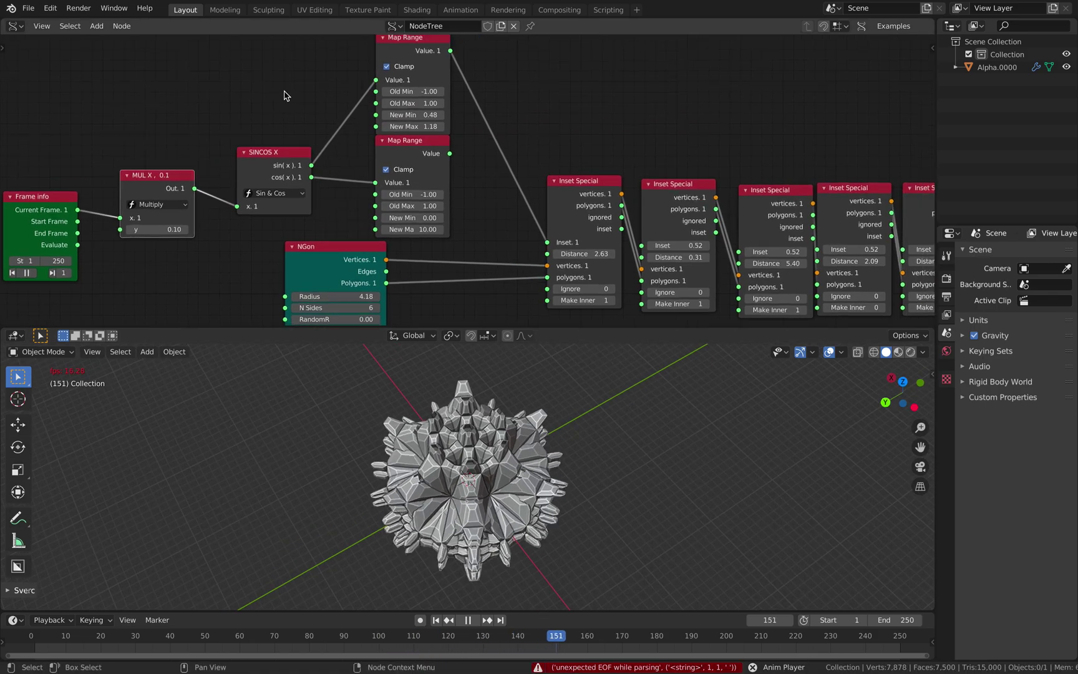
{"action": "left_click_drag", "start_coordinate": [447, 157], "coordinate": [547, 254]}
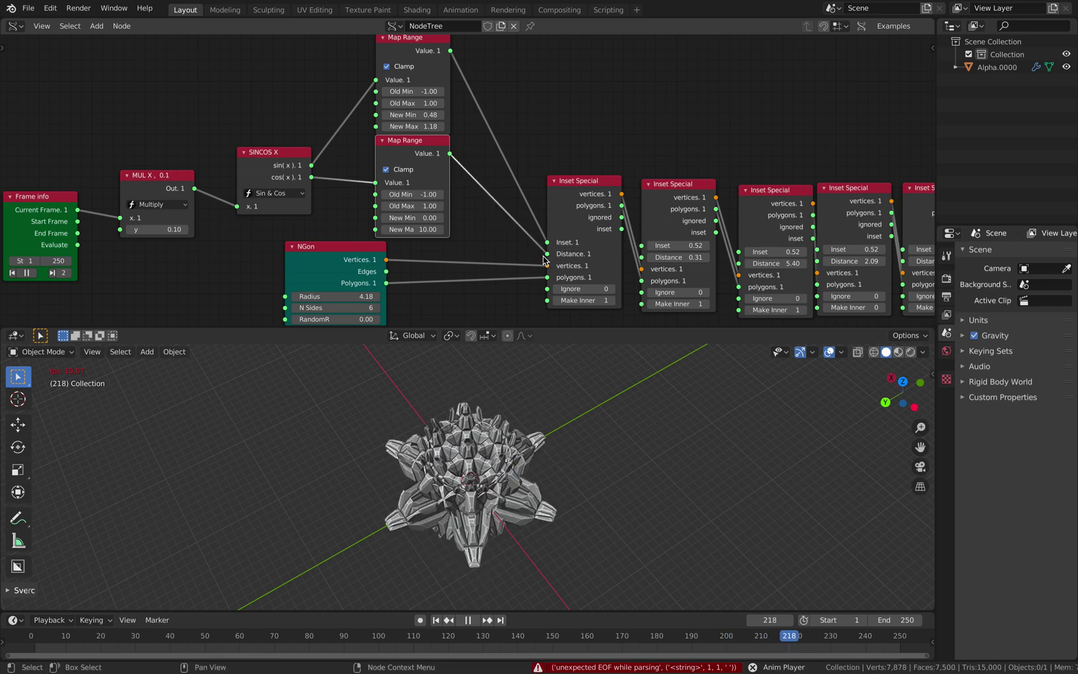
{"action": "left_click", "coordinate": [412, 228]}
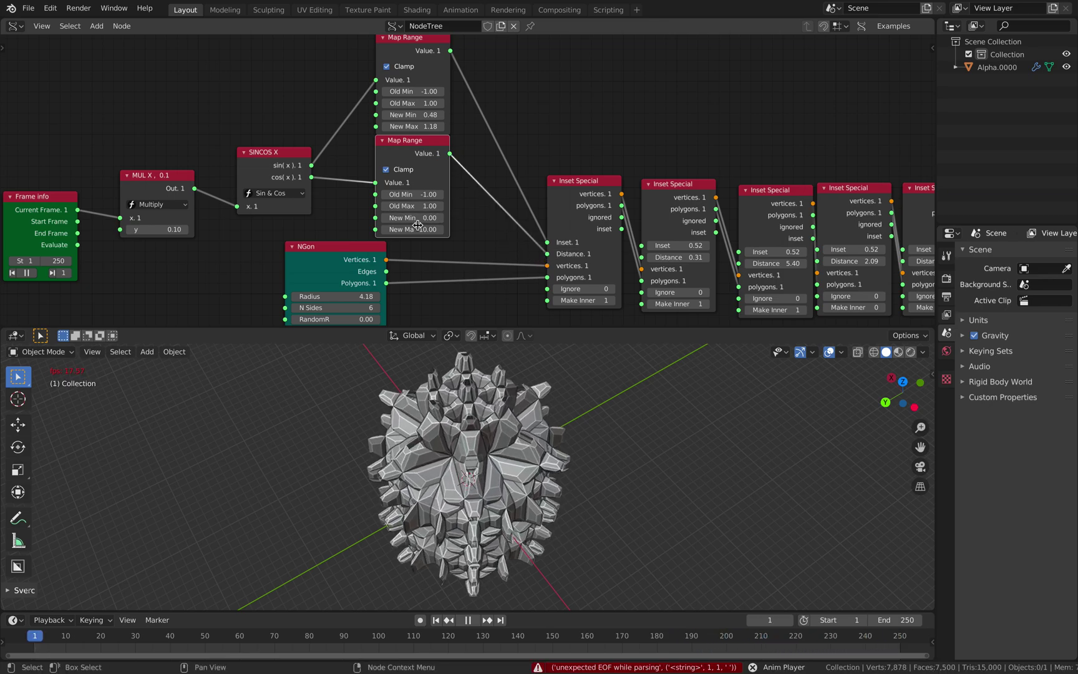
{"action": "type", "text": "2"}
{"action": "key", "text": "Return"}
{"action": "left_click_drag", "start_coordinate": [412, 217], "coordinate": [293, 217]}
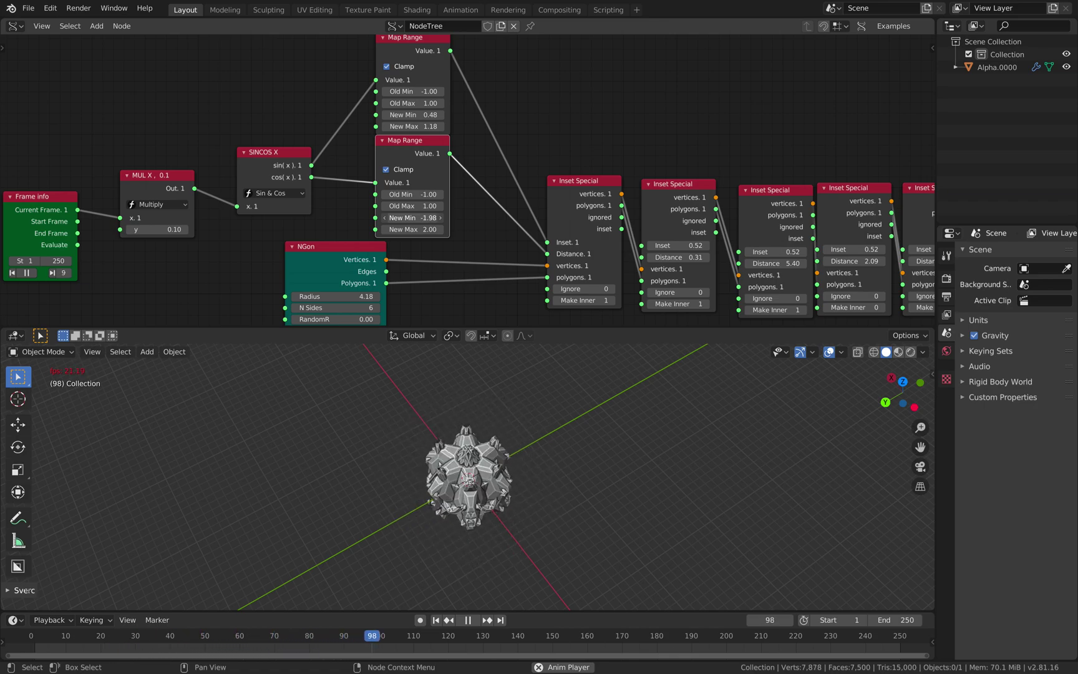
{"action": "left_click_drag", "start_coordinate": [374, 218], "coordinate": [399, 217]}
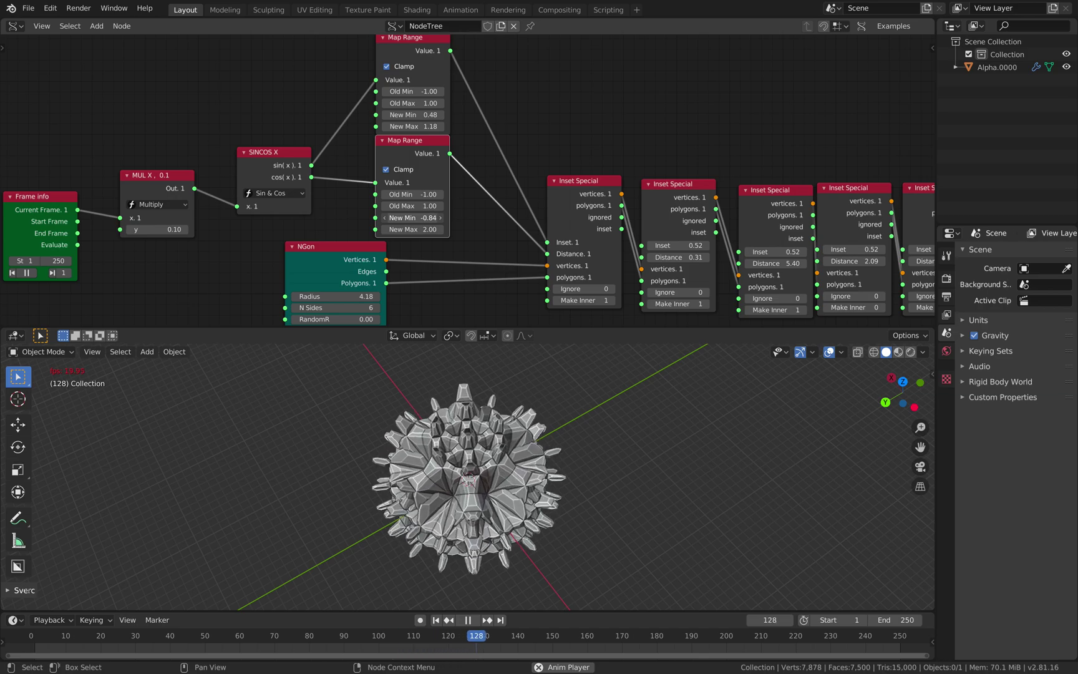
View the animated mesh from other angles, save the file and stop playback at frame 55.
{"action": "middle_click_drag", "start_coordinate": [542, 368], "coordinate": [517, 399]}
{"action": "middle_click_drag", "start_coordinate": [532, 443], "coordinate": [553, 481]}
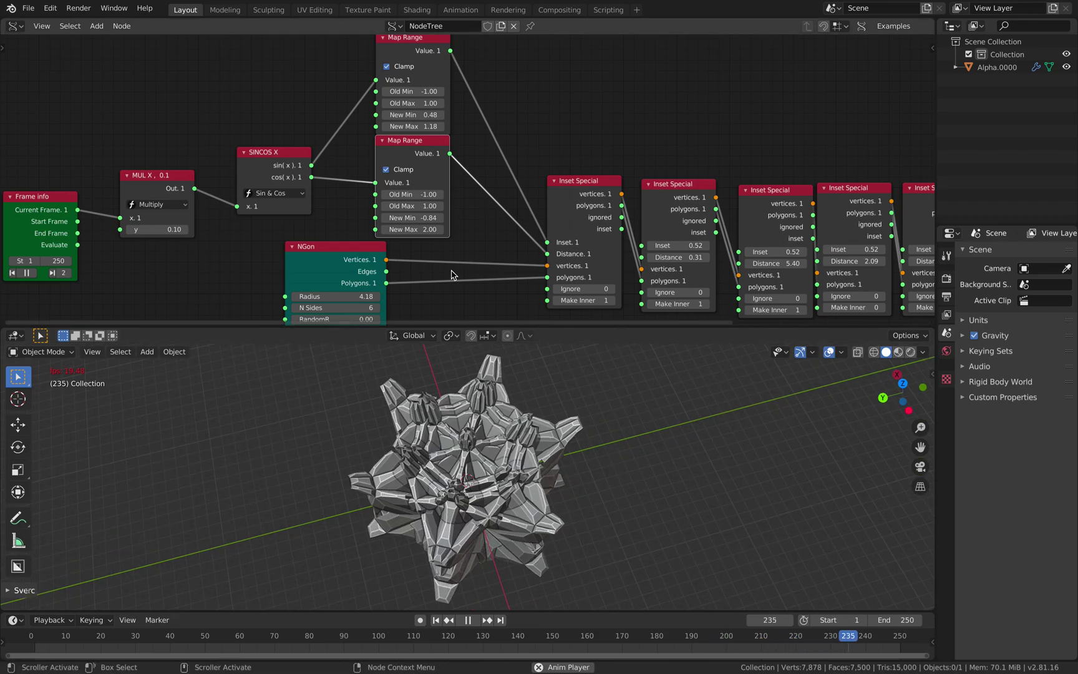
{"action": "middle_click_drag", "start_coordinate": [493, 233], "coordinate": [439, 211]}
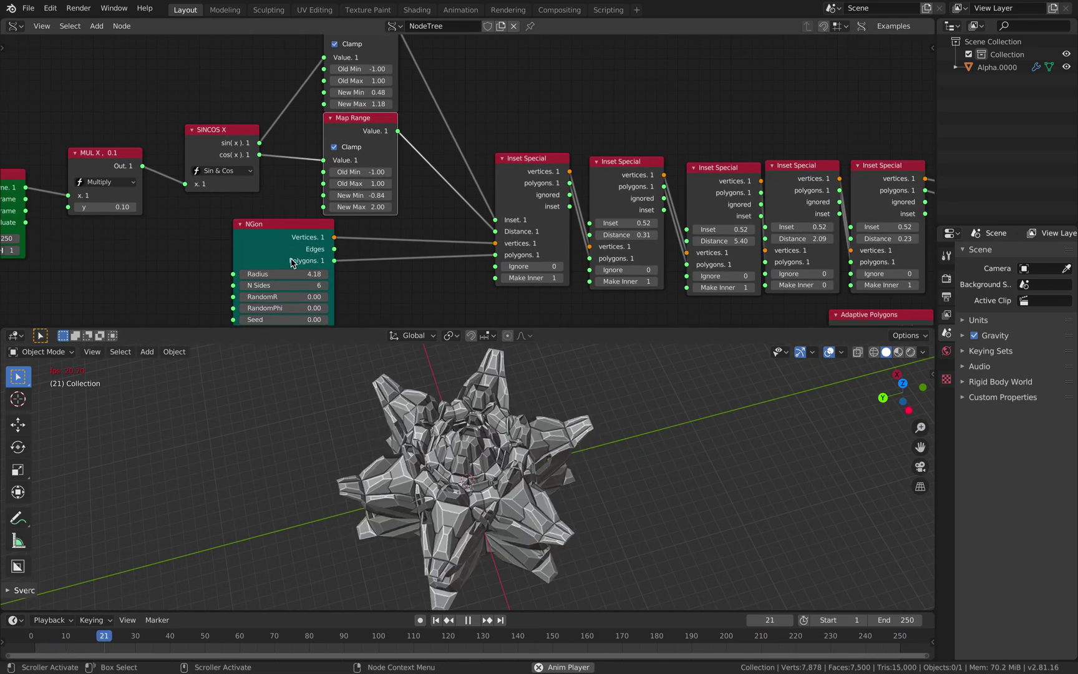
{"action": "middle_click_drag", "start_coordinate": [343, 272], "coordinate": [320, 235]}
{"action": "key", "text": "ctrl+s"}
{"action": "key", "text": "space"}
{"action": "middle_click_drag", "start_coordinate": [440, 398], "coordinate": [469, 417]}
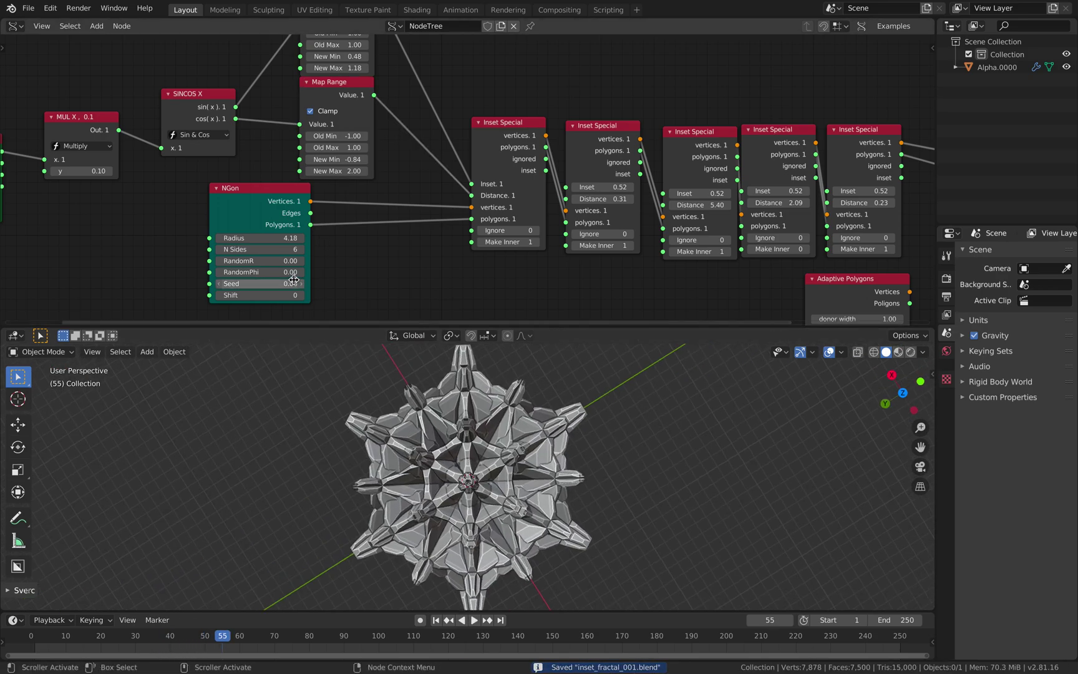
Increase the NGon's number of sides by three.
{"action": "left_click", "coordinate": [301, 250]}
{"action": "left_click", "coordinate": [302, 250]}
{"action": "left_click", "coordinate": [302, 250]}
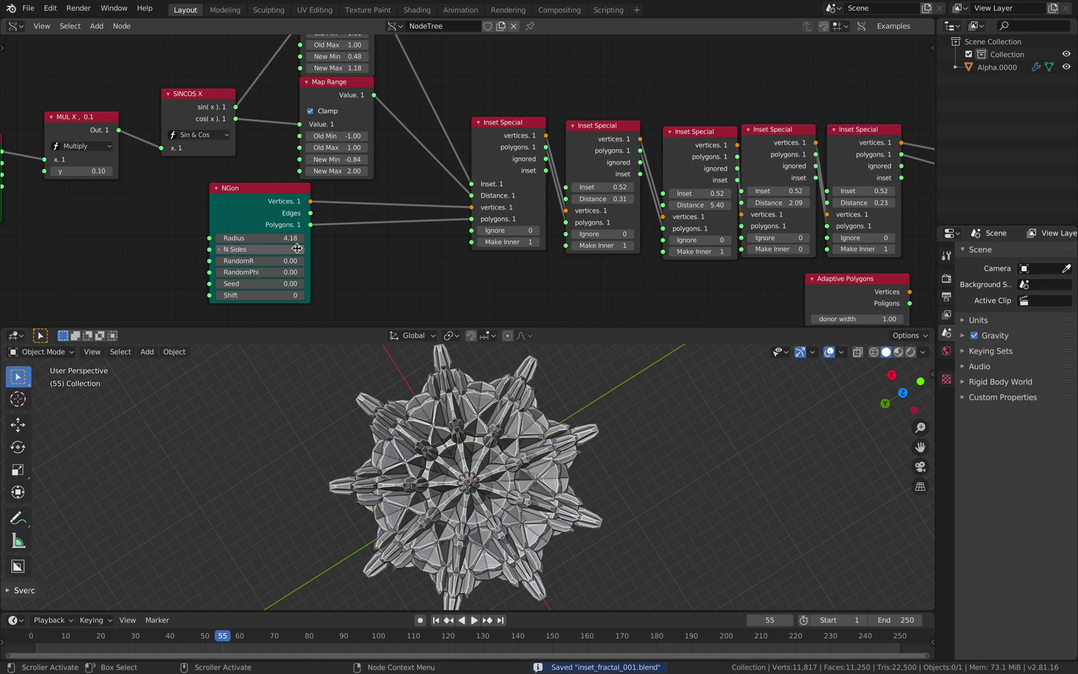
Set the NGon to 6 sides with a radius of 1.84 and save the file.
{"action": "type", "text": "4"}
{"action": "key", "text": "Return"}
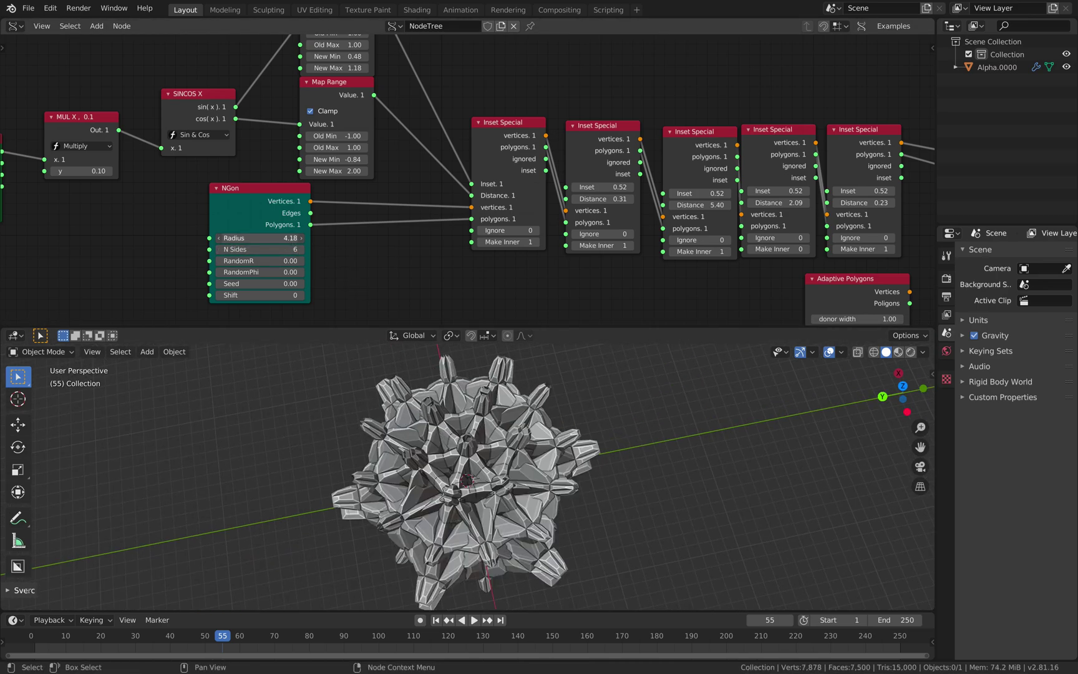
{"action": "mouse_move", "coordinate": [260, 238]}
{"action": "left_mouse_down"}
{"action": "mouse_move", "coordinate": [337, 238]}
{"action": "mouse_move", "coordinate": [262, 238]}
{"action": "left_mouse_up"}
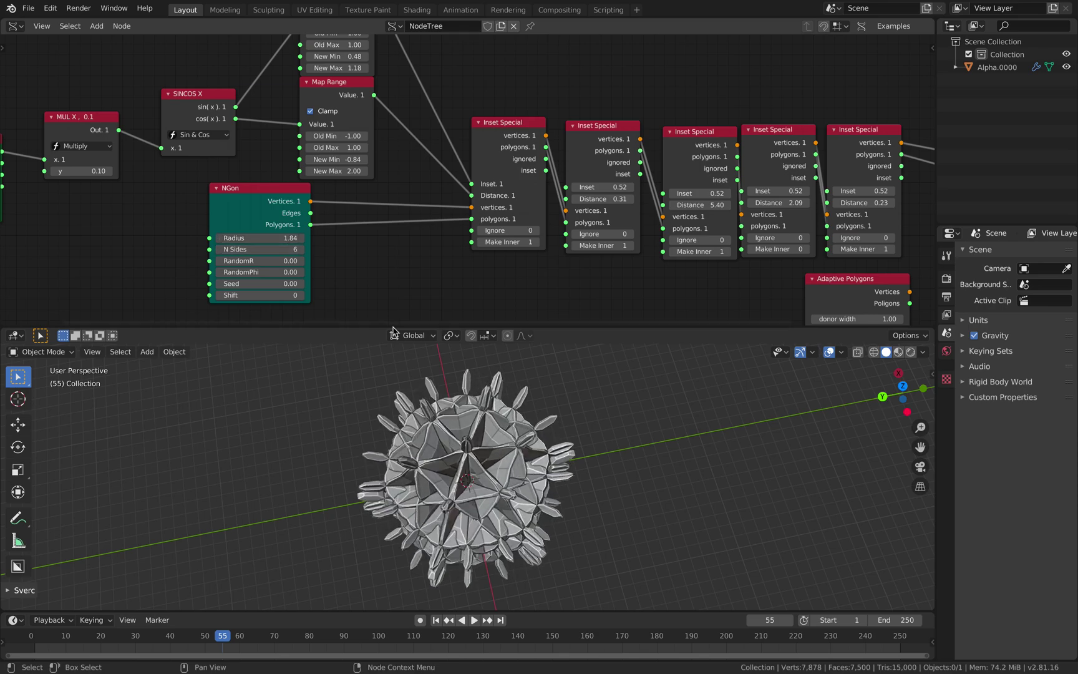
{"action": "middle_click_drag", "start_coordinate": [399, 362], "coordinate": [600, 398]}
{"action": "key", "text": "ctrl+s"}
Spread out the five Inset Special nodes and raise the Viewer BMesh node to tidy the node chain.
{"action": "middle_click_drag", "start_coordinate": [846, 167], "coordinate": [423, 209]}
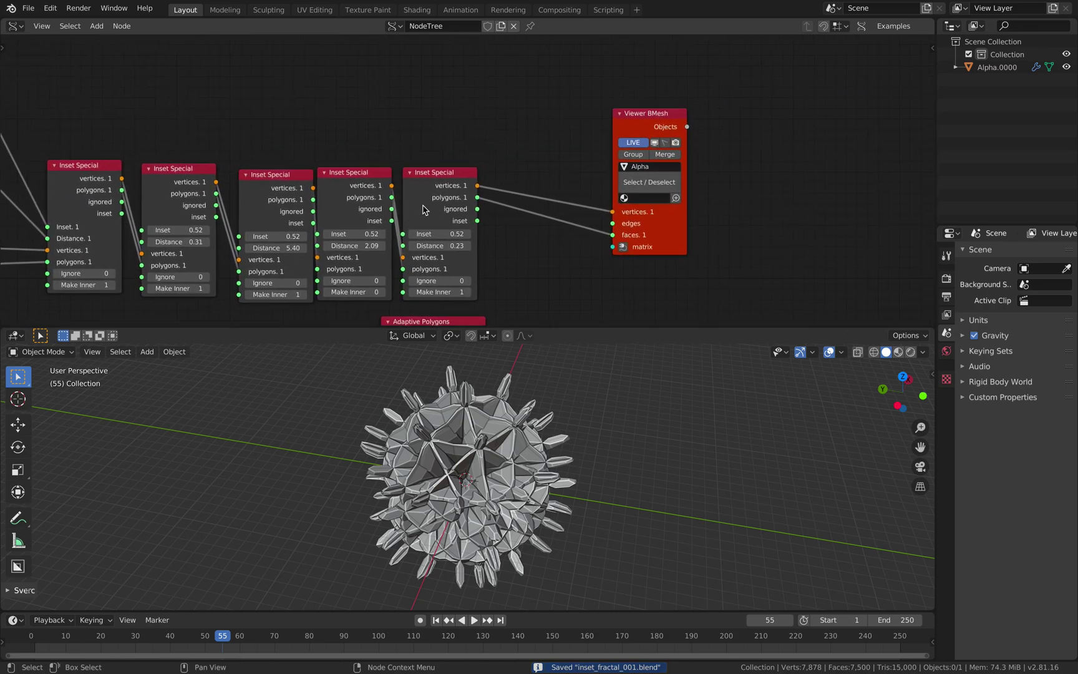
{"action": "left_click_drag", "start_coordinate": [648, 236], "coordinate": [647, 121]}
{"action": "left_click_drag", "start_coordinate": [430, 204], "coordinate": [458, 156]}
{"action": "left_click_drag", "start_coordinate": [336, 201], "coordinate": [349, 142]}
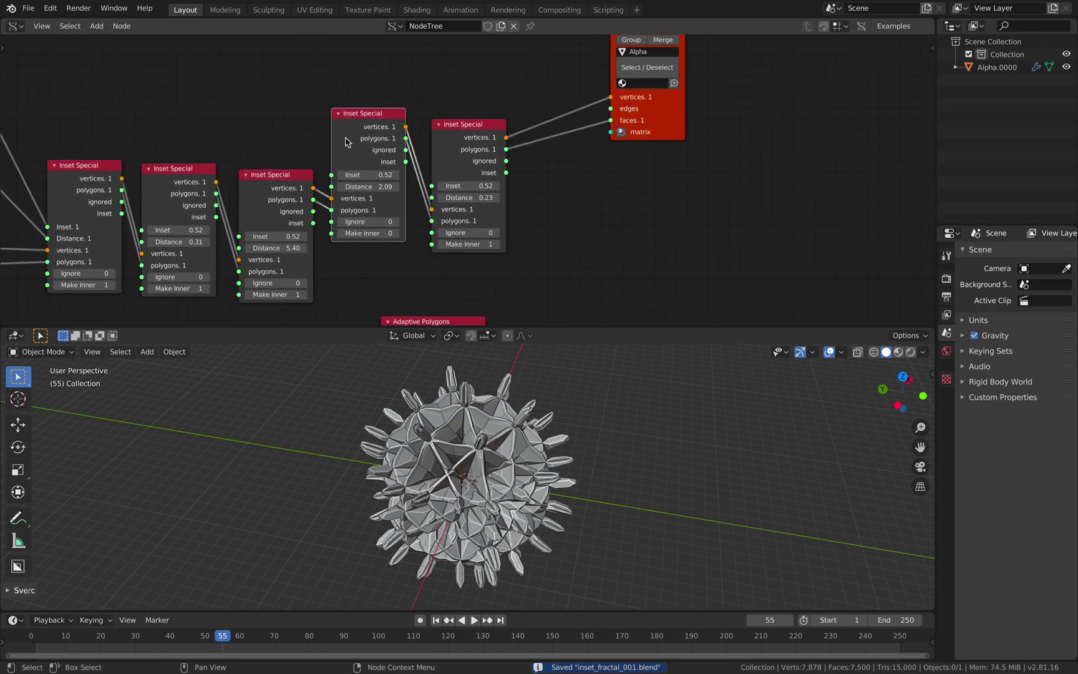
{"action": "left_click_drag", "start_coordinate": [276, 172], "coordinate": [280, 128]}
{"action": "left_click_drag", "start_coordinate": [189, 172], "coordinate": [195, 129]}
{"action": "left_click_drag", "start_coordinate": [100, 170], "coordinate": [98, 124]}
{"action": "middle_click_drag", "start_coordinate": [99, 124], "coordinate": [202, 99]}
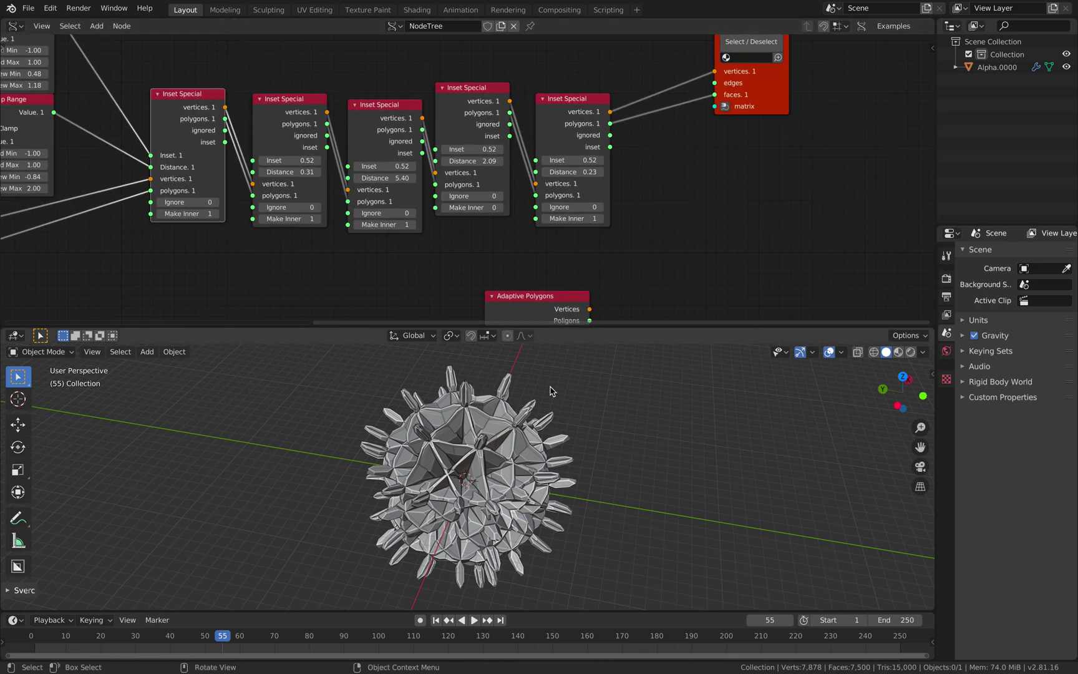
Remove the Mirror modifier from the Alpha fractal mesh and save the file.
{"action": "left_click", "coordinate": [533, 418]}
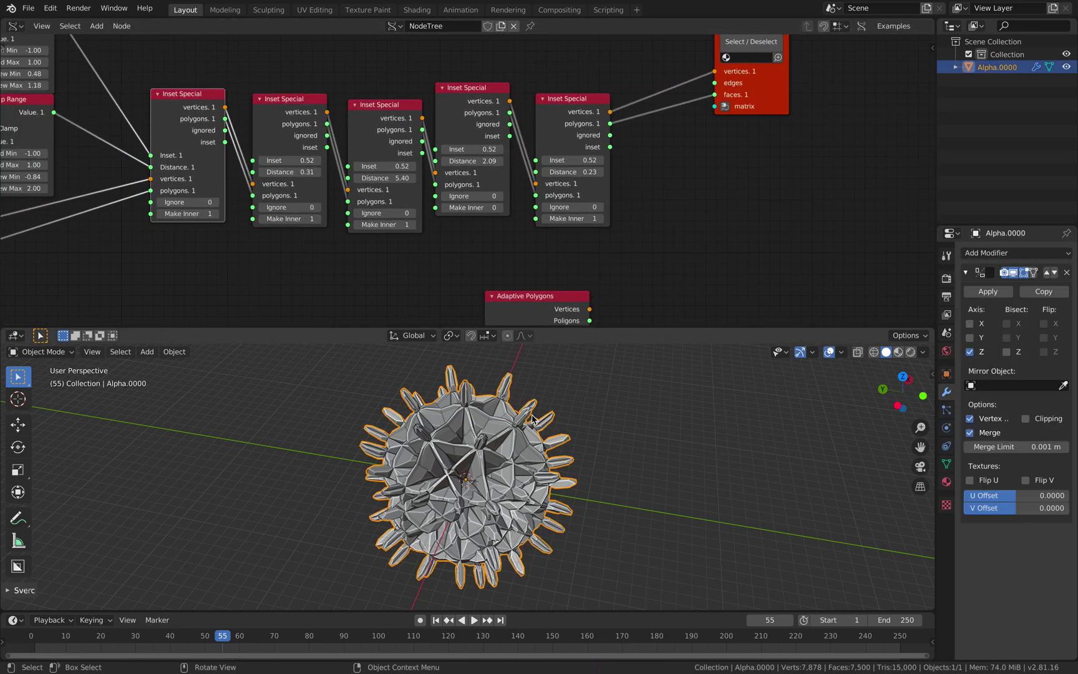
{"action": "left_click", "coordinate": [1067, 272]}
{"action": "middle_click_drag", "start_coordinate": [786, 586], "coordinate": [537, 499]}
{"action": "key", "text": "ctrl+s"}
{"action": "middle_click_drag", "start_coordinate": [410, 204], "coordinate": [729, 275]}
{"action": "middle_click_drag", "start_coordinate": [393, 207], "coordinate": [385, 168]}
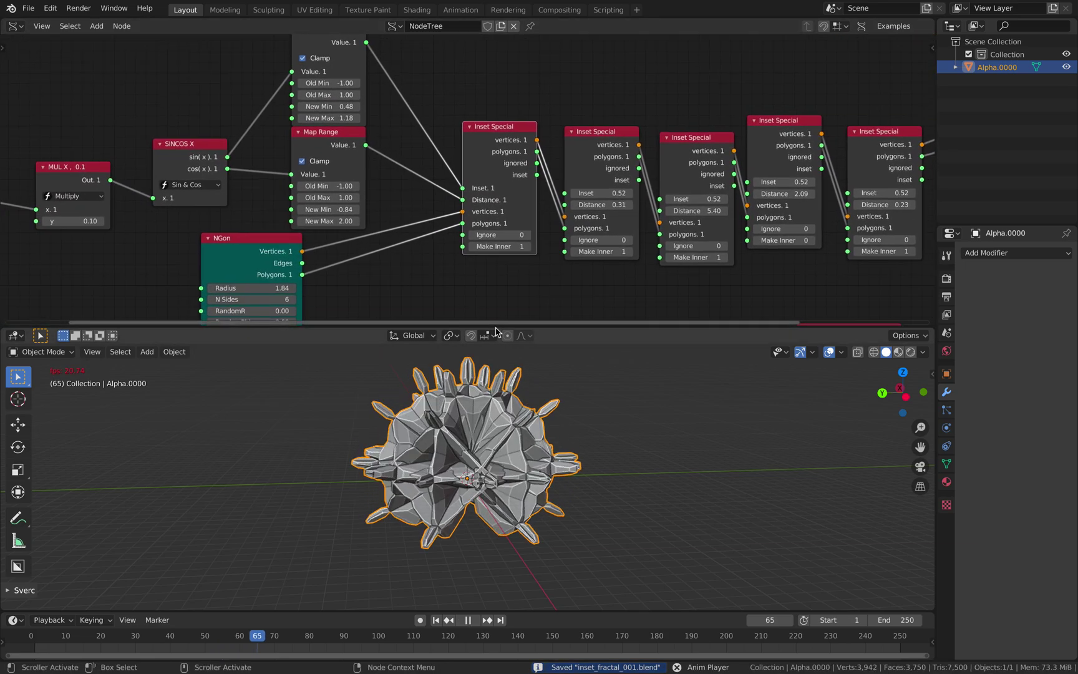
Save the scene as a new incremented version named inset_fractal_002.blend.
{"action": "left_click", "coordinate": [29, 8]}
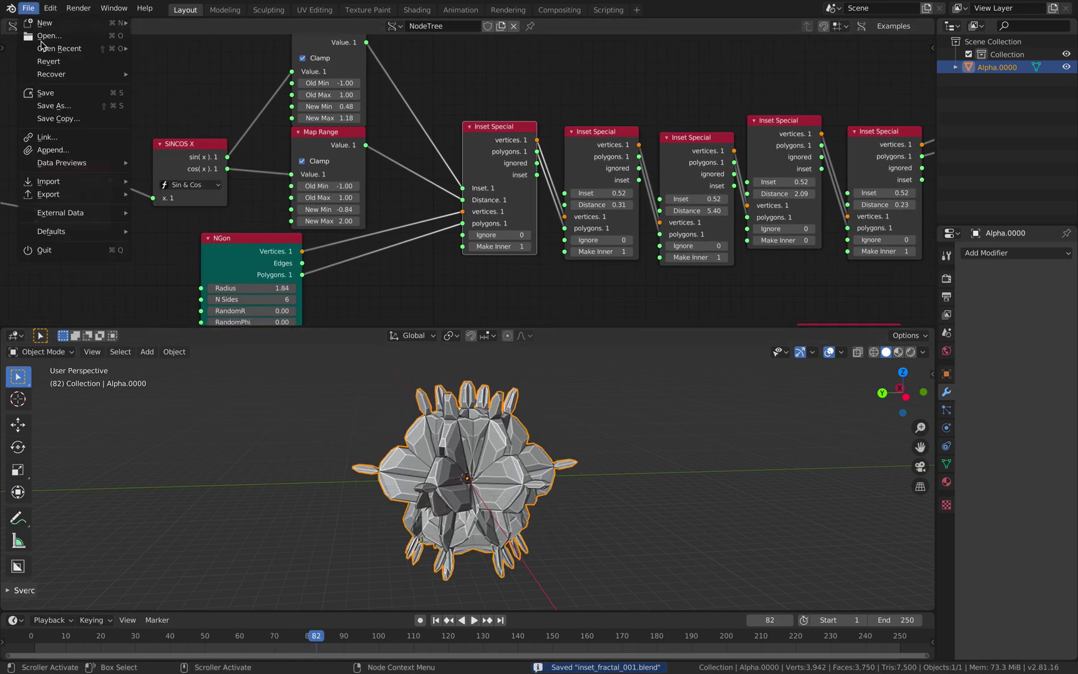
{"action": "left_click", "coordinate": [61, 107]}
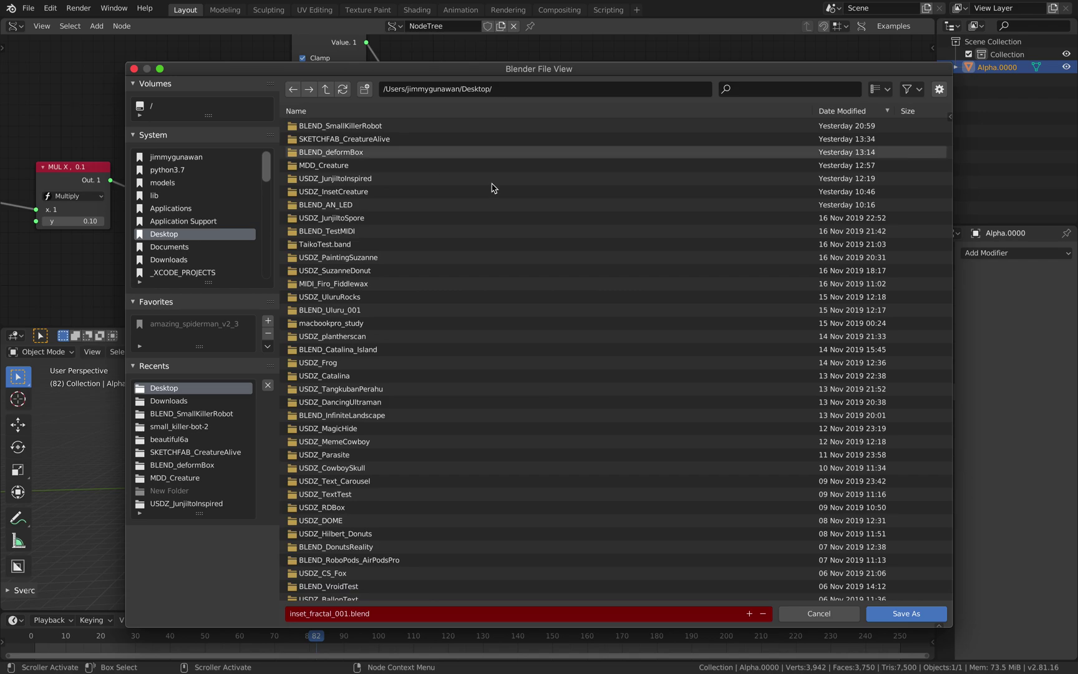
{"action": "left_click", "coordinate": [748, 616]}
{"action": "left_click", "coordinate": [872, 617]}
Set the sin(x) Map Range's New Min to 0.04 and New Max to 1.22, the cos(x) one's to 0.60 and 0.26, and preview the animation.
{"action": "middle_click_drag", "start_coordinate": [615, 269], "coordinate": [584, 217]}
{"action": "key", "text": "space"}
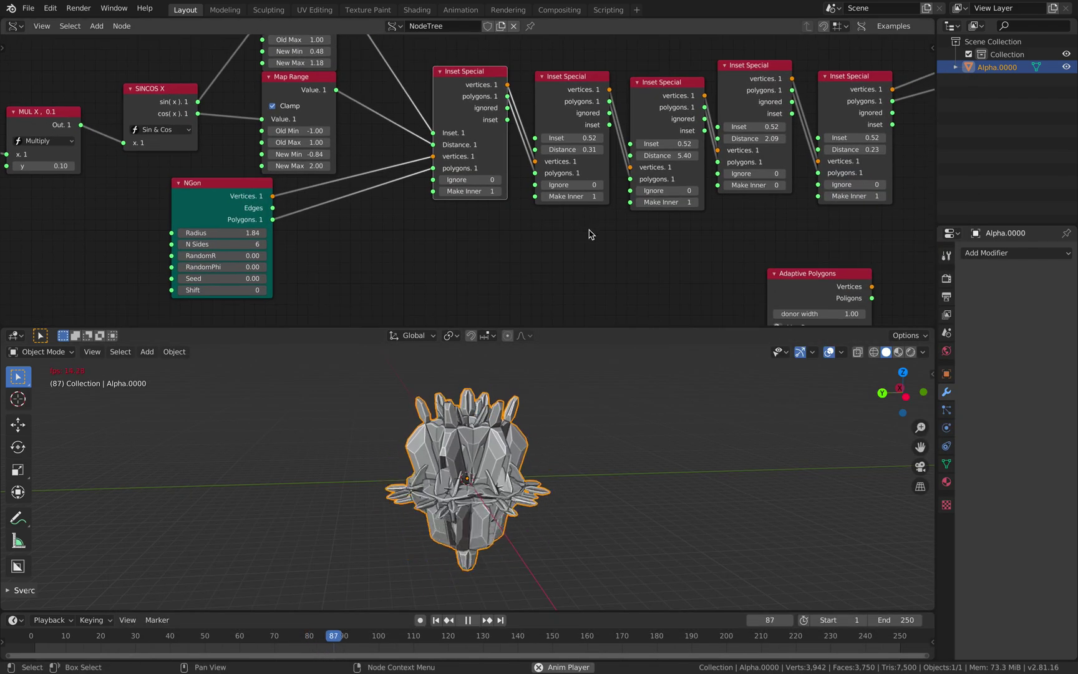
{"action": "middle_click_drag", "start_coordinate": [486, 259], "coordinate": [528, 308]}
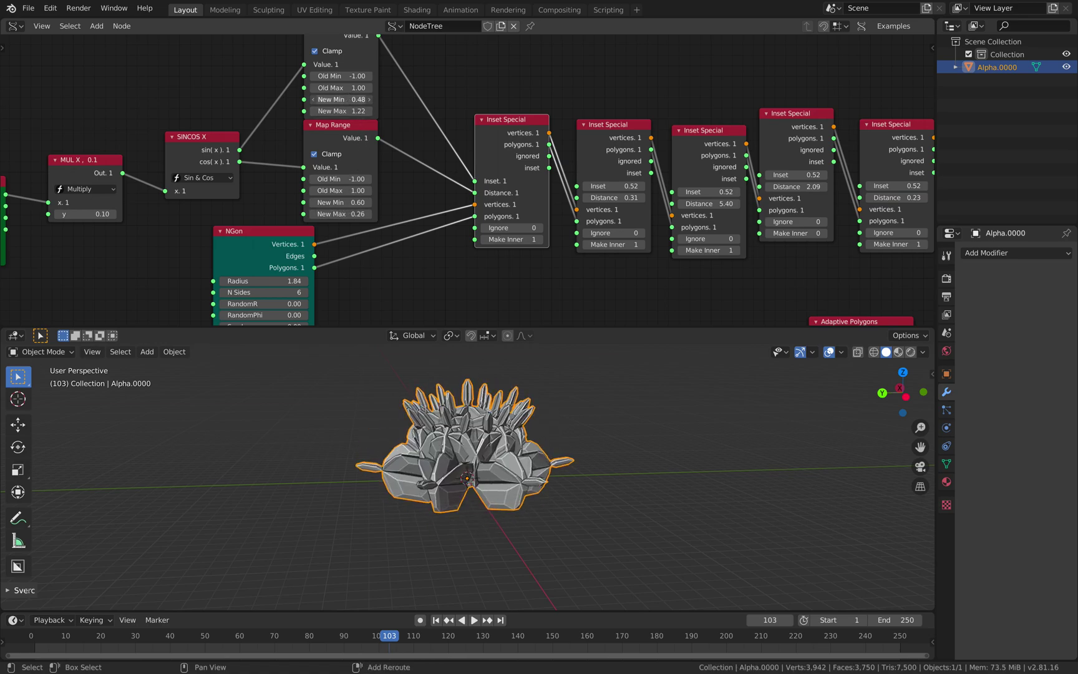
{"action": "key", "text": "space"}
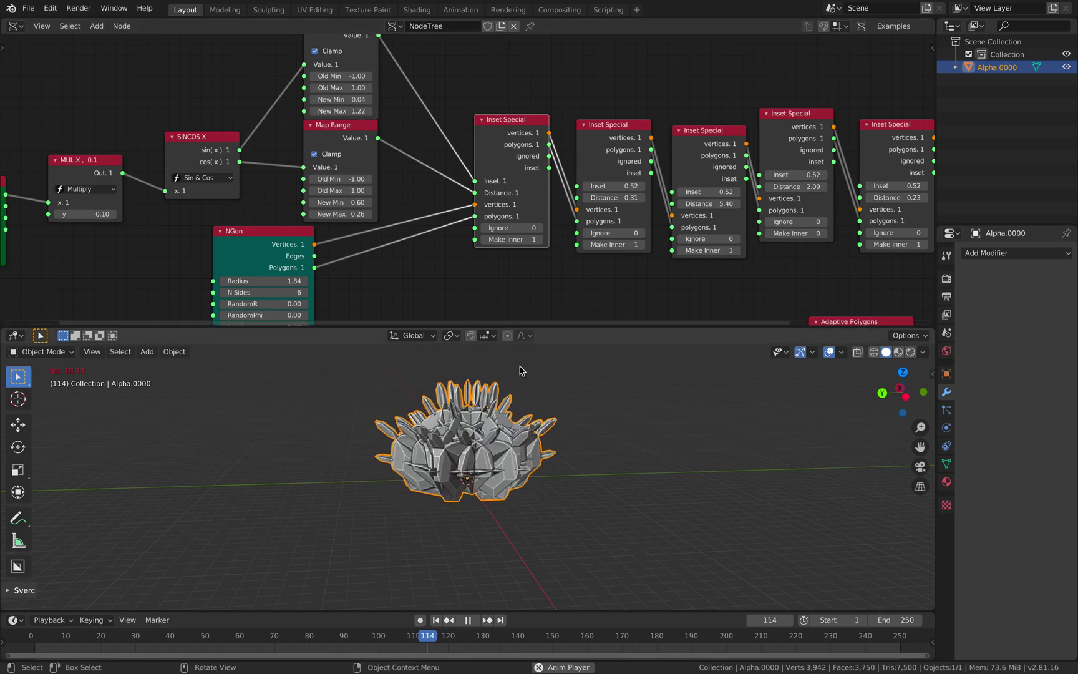
{"action": "middle_click_drag", "start_coordinate": [553, 423], "coordinate": [568, 493]}
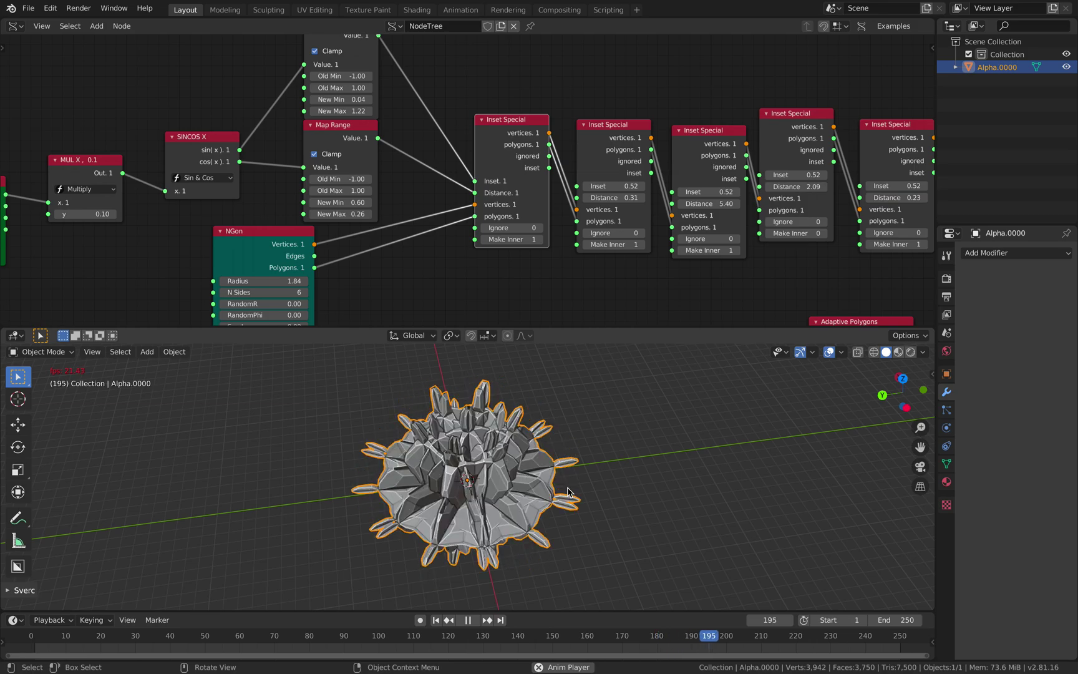
{"action": "key", "text": "space"}
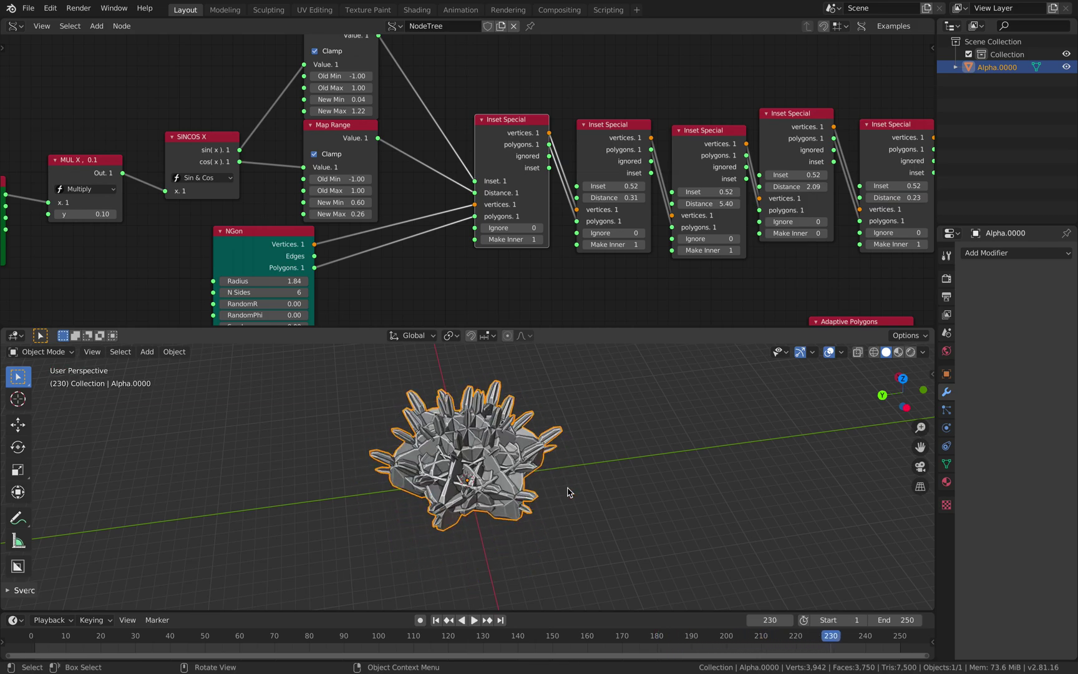
Connect the first Inset Special's vertices and polygons to VersR and PolsR of the Adaptive Polygons node and move that node further along the chain.
{"action": "middle_click_drag", "start_coordinate": [563, 97], "coordinate": [438, 275]}
{"action": "middle_click_drag", "start_coordinate": [772, 224], "coordinate": [659, 262]}
{"action": "left_click_drag", "start_coordinate": [637, 248], "coordinate": [582, 212]}
{"action": "middle_click_drag", "start_coordinate": [461, 204], "coordinate": [508, 241]}
{"action": "middle_click_drag", "start_coordinate": [353, 218], "coordinate": [381, 211]}
{"action": "scroll", "coordinate": [347, 217], "scroll_direction": "down", "scroll_amount": 2}
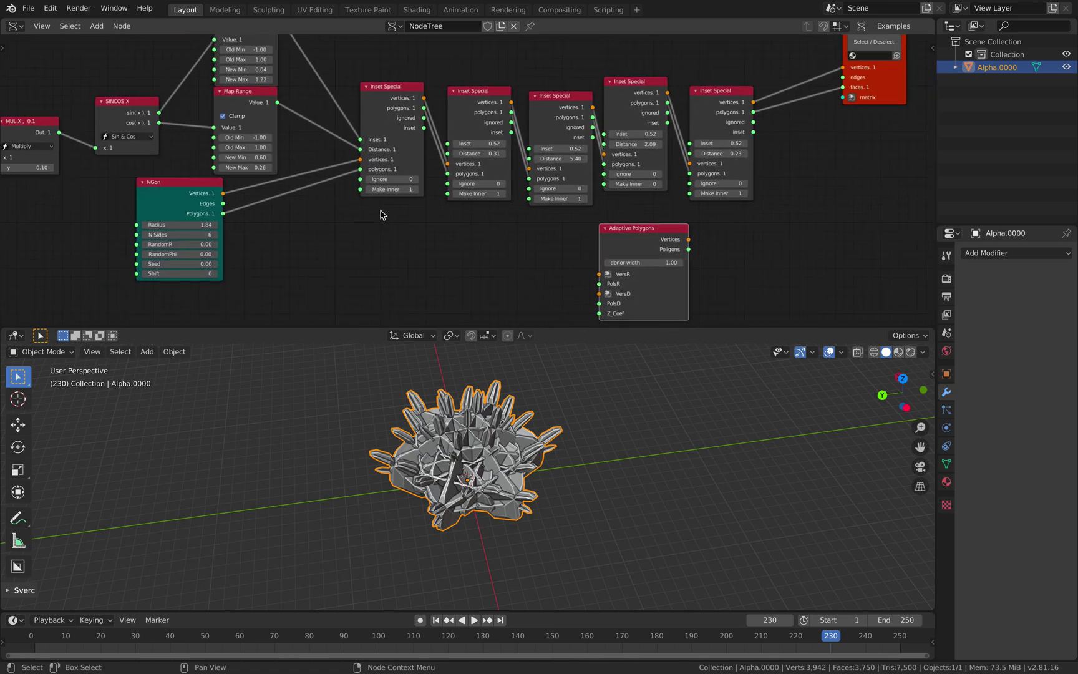
{"action": "left_click_drag", "start_coordinate": [391, 96], "coordinate": [369, 98]}
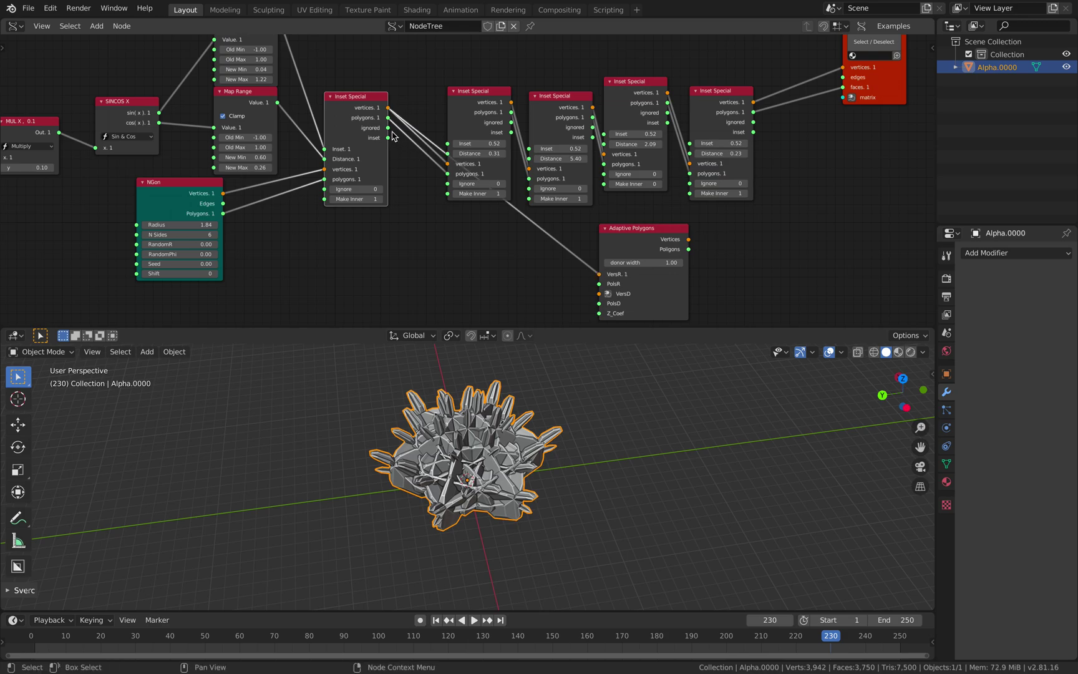
{"action": "left_click_drag", "start_coordinate": [609, 285], "coordinate": [607, 284]}
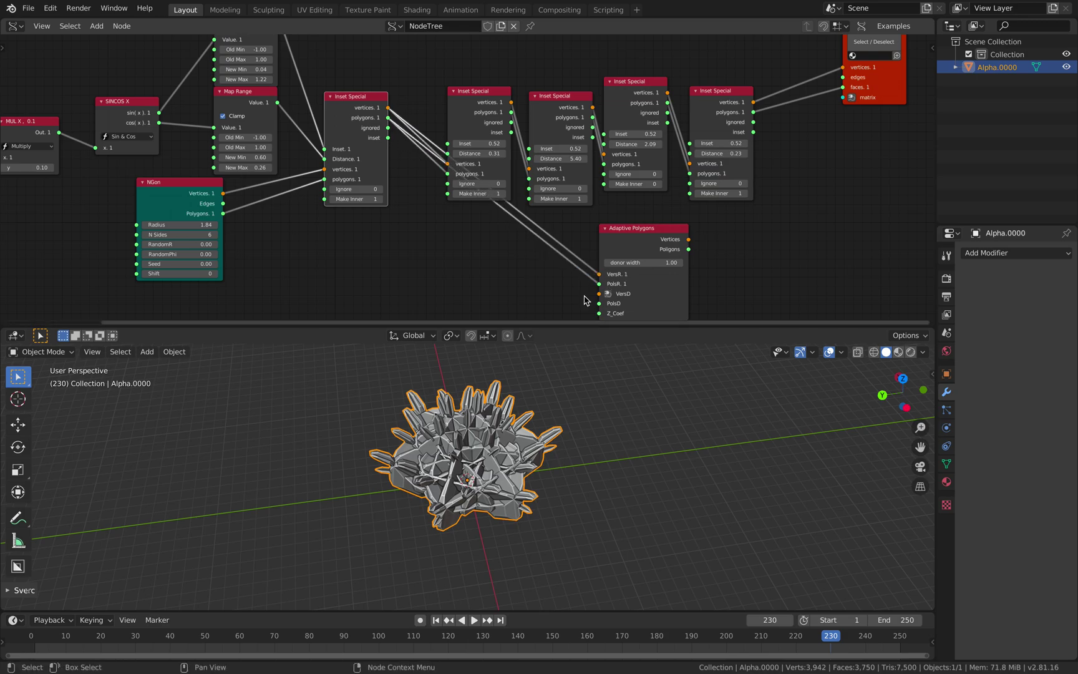
{"action": "left_click_drag", "start_coordinate": [639, 229], "coordinate": [778, 219]}
Duplicate the Viewer BMesh node beside the Adaptive Polygons node and hide the original Alpha viewer's mesh.
{"action": "middle_click_drag", "start_coordinate": [779, 196], "coordinate": [515, 177]}
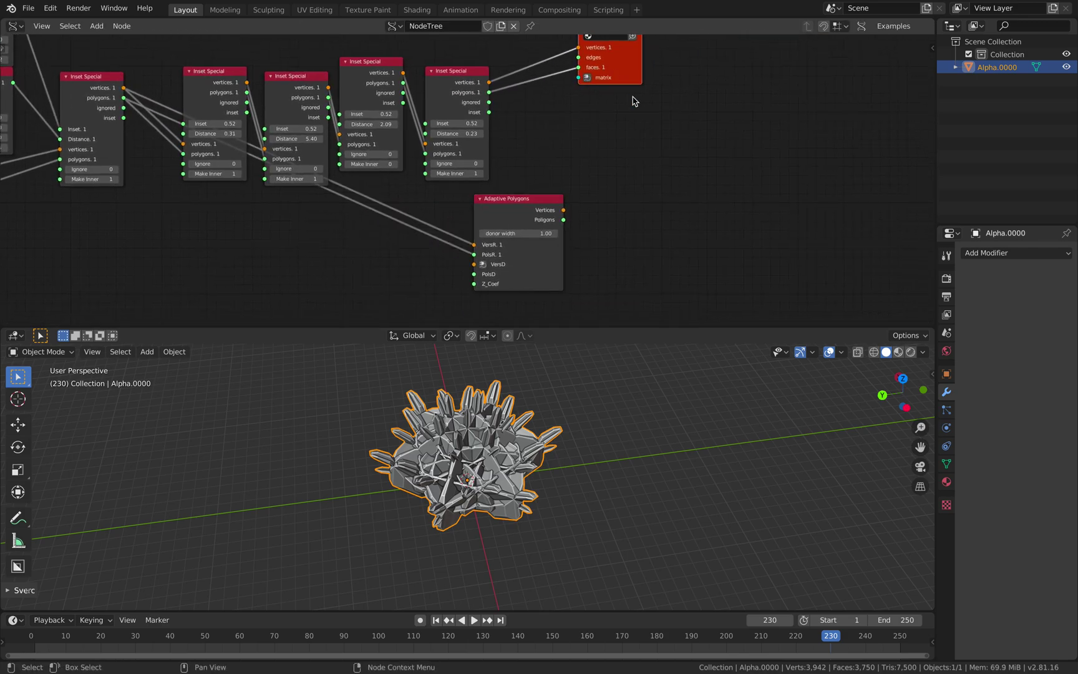
{"action": "middle_click_drag", "start_coordinate": [633, 96], "coordinate": [595, 176]}
{"action": "key", "text": "shift+d"}
{"action": "left_click", "coordinate": [686, 290]}
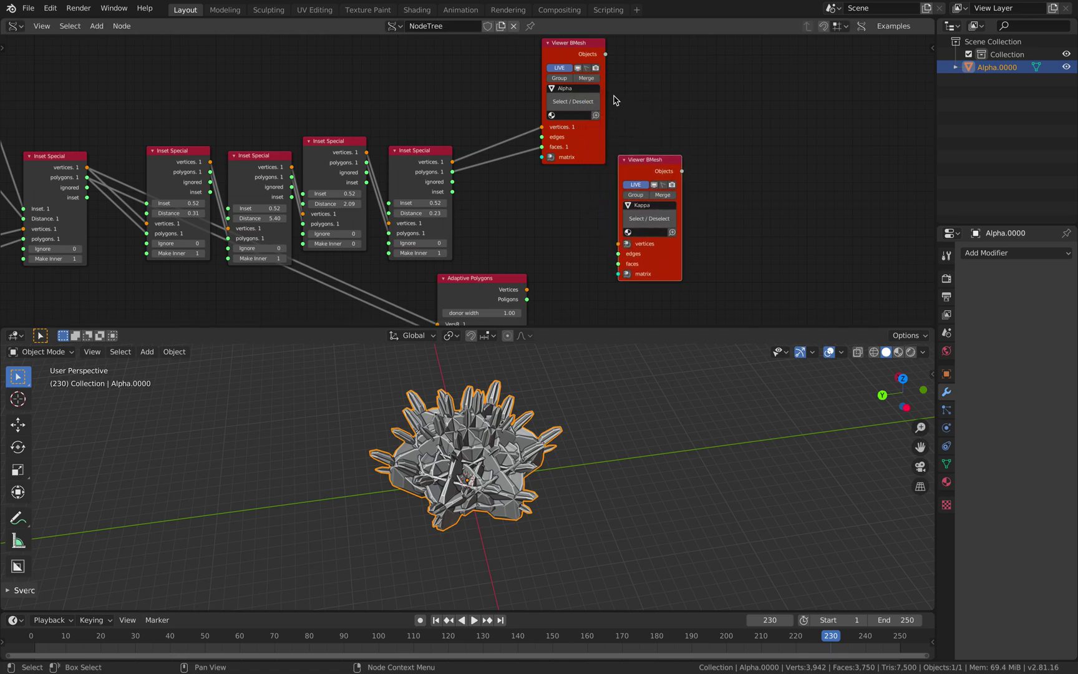
{"action": "left_click", "coordinate": [585, 69]}
Connect the last Inset Special's vertices and polygons to VersD and PolsD, and the Adaptive Polygons outputs to the Kappa viewer's vertices and faces.
{"action": "scroll", "coordinate": [590, 183], "scroll_direction": "down", "scroll_amount": 3}
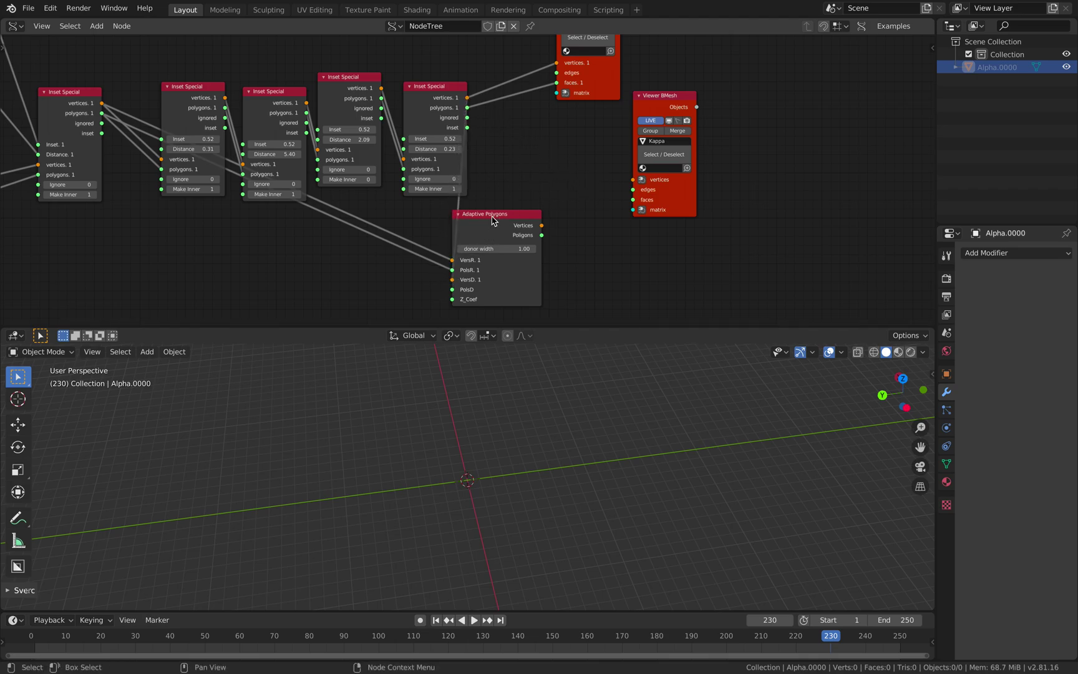
{"action": "left_click_drag", "start_coordinate": [492, 219], "coordinate": [541, 136]}
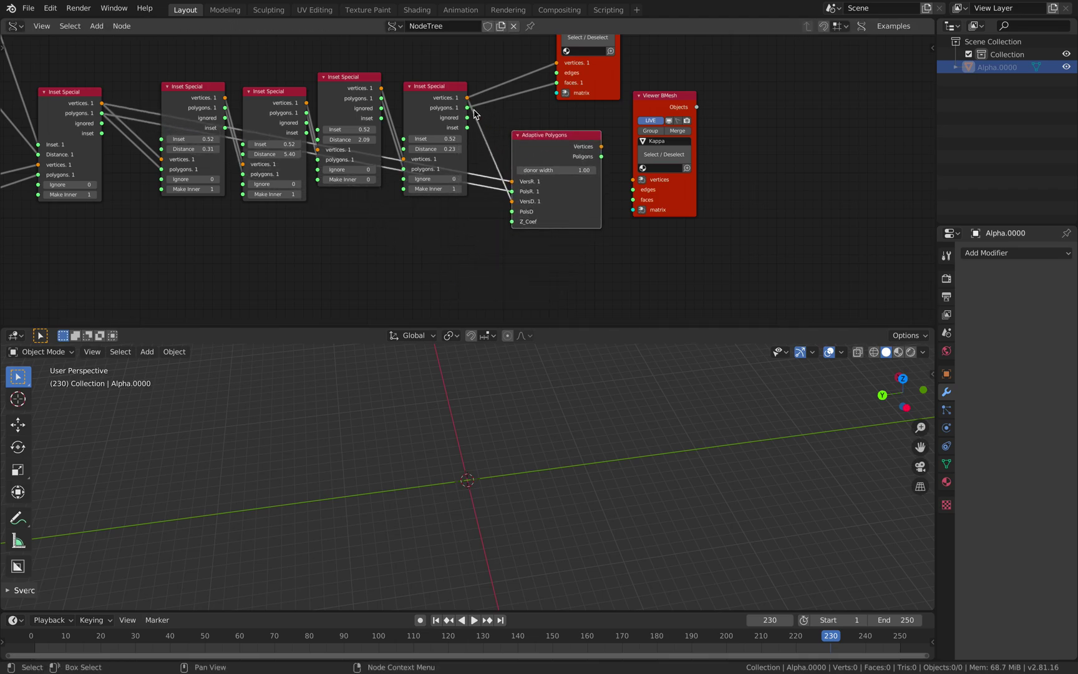
{"action": "left_click", "coordinate": [469, 111]}
{"action": "left_click_drag", "start_coordinate": [515, 213], "coordinate": [512, 212]}
{"action": "left_click_drag", "start_coordinate": [598, 149], "coordinate": [631, 201]}
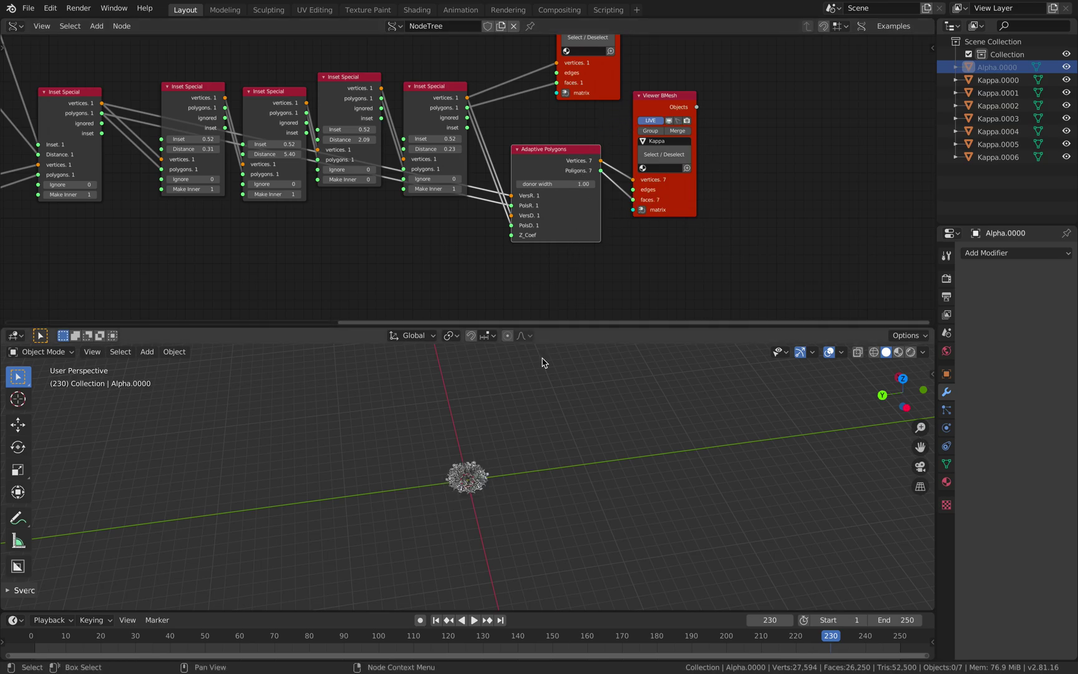
Inspect the tessellated mesh up close, and widen the Kappa viewer node and space it apart from the Adaptive Polygons node.
{"action": "scroll", "coordinate": [530, 499], "scroll_direction": "up", "scroll_amount": 12}
{"action": "mouse_move", "coordinate": [530, 499]}
{"action": "middle_mouse_down"}
{"action": "mouse_move", "coordinate": [525, 511]}
{"action": "mouse_move", "coordinate": [536, 503]}
{"action": "middle_mouse_up"}
{"action": "scroll", "coordinate": [526, 512], "scroll_direction": "down", "scroll_amount": 2}
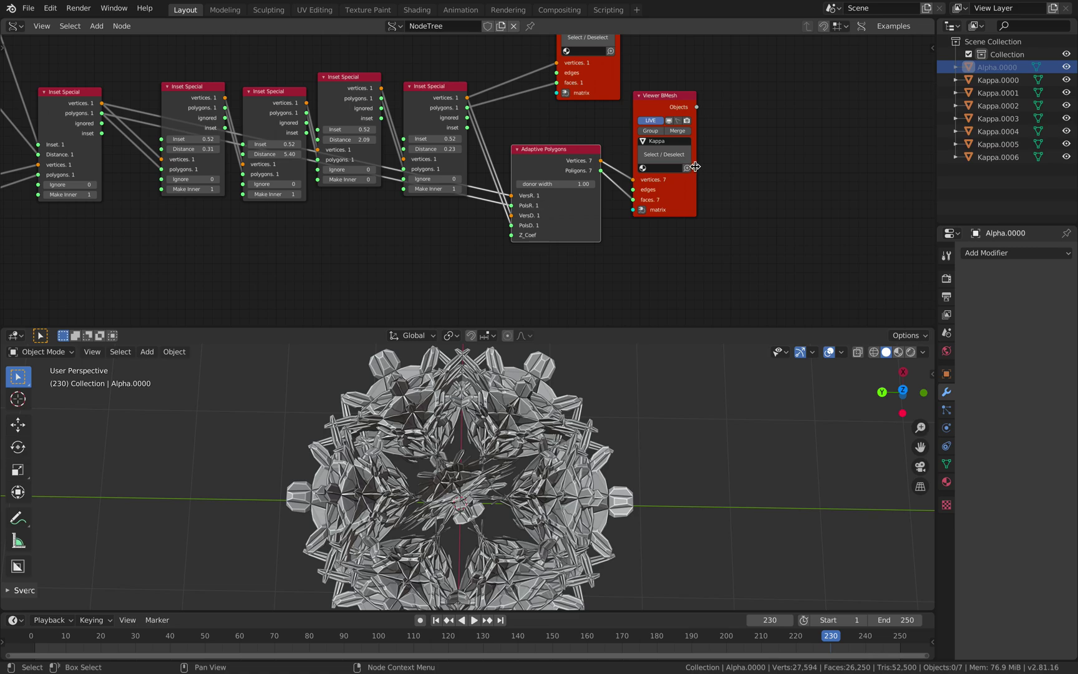
{"action": "left_click_drag", "start_coordinate": [695, 167], "coordinate": [717, 167]}
{"action": "left_click_drag", "start_coordinate": [690, 96], "coordinate": [718, 109]}
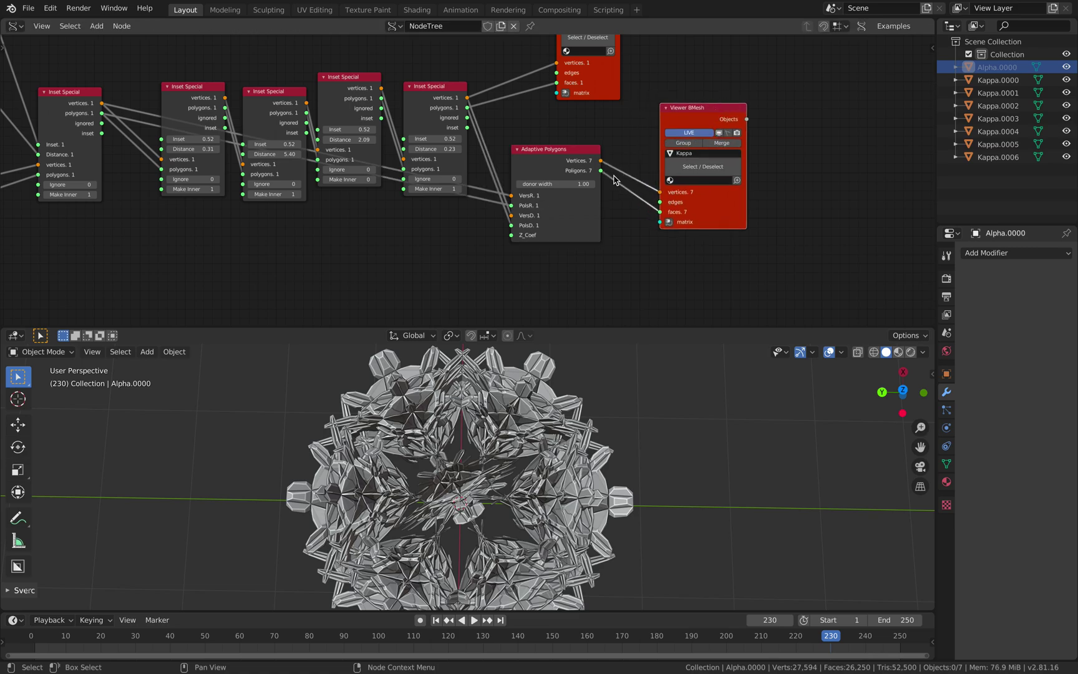
{"action": "left_click_drag", "start_coordinate": [564, 160], "coordinate": [608, 189]}
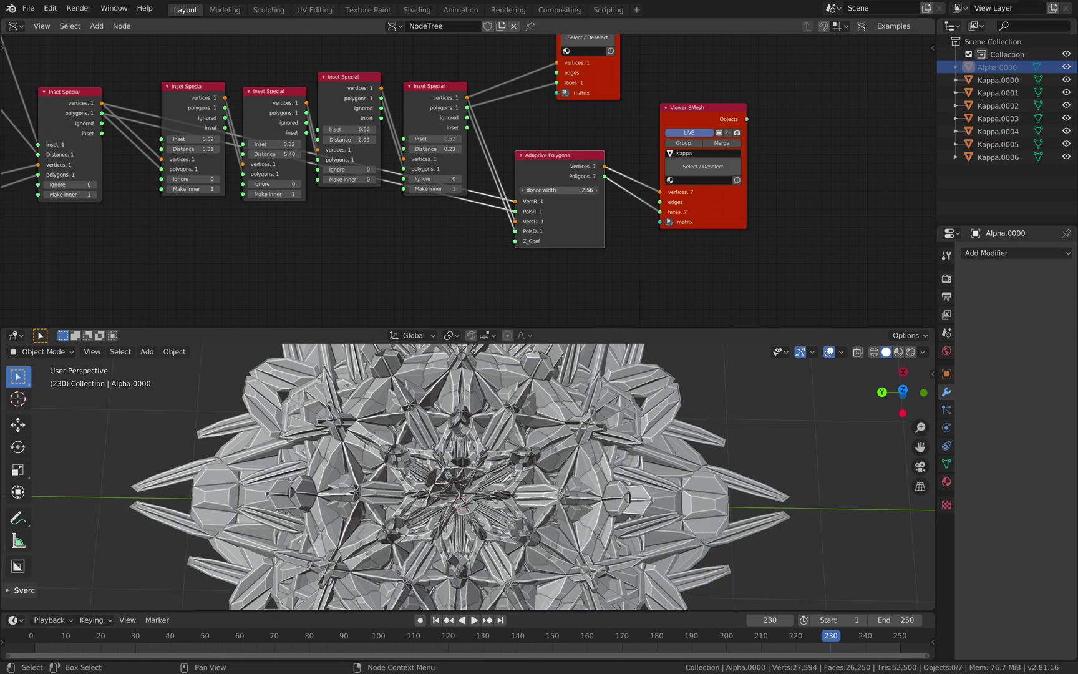
Set the Adaptive Polygons donor width to 1.54 and save the file.
{"action": "left_click_drag", "start_coordinate": [559, 189], "coordinate": [495, 190]}
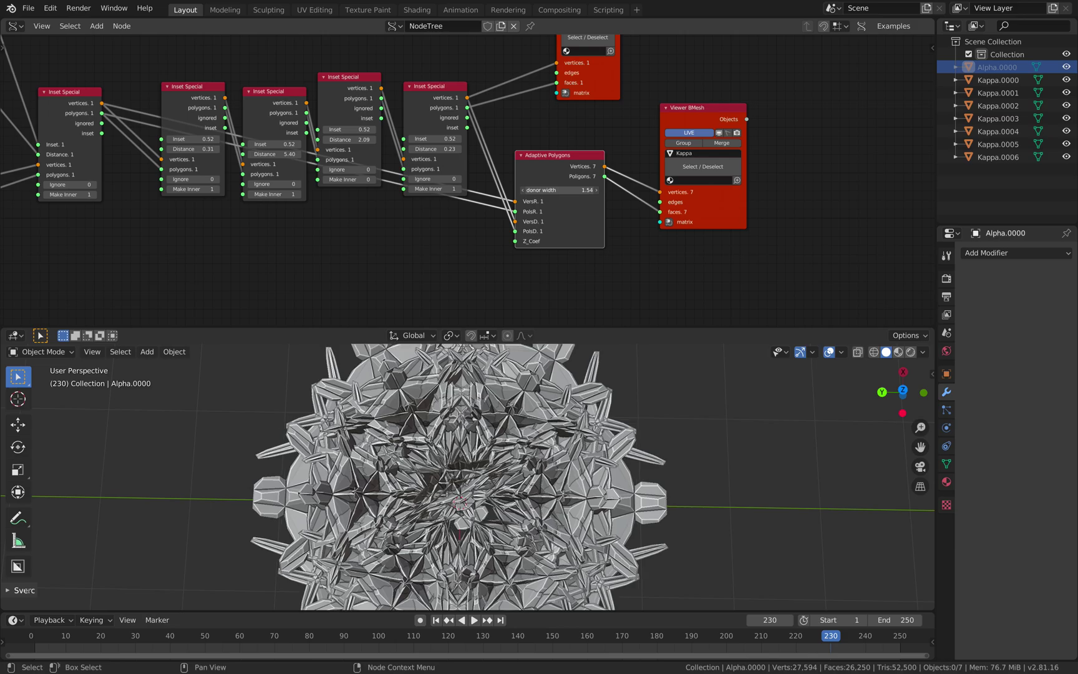
{"action": "middle_click_drag", "start_coordinate": [733, 447], "coordinate": [554, 481]}
{"action": "key", "text": "ctrl+s"}
Lower the Adaptive Polygons node, move the last four Inset Special nodes up above its links, and save the file.
{"action": "middle_click_drag", "start_coordinate": [518, 430], "coordinate": [499, 505]}
{"action": "middle_click_drag", "start_coordinate": [365, 238], "coordinate": [469, 244]}
{"action": "left_click_drag", "start_coordinate": [642, 172], "coordinate": [677, 220]}
{"action": "middle_click_drag", "start_coordinate": [636, 212], "coordinate": [693, 160]}
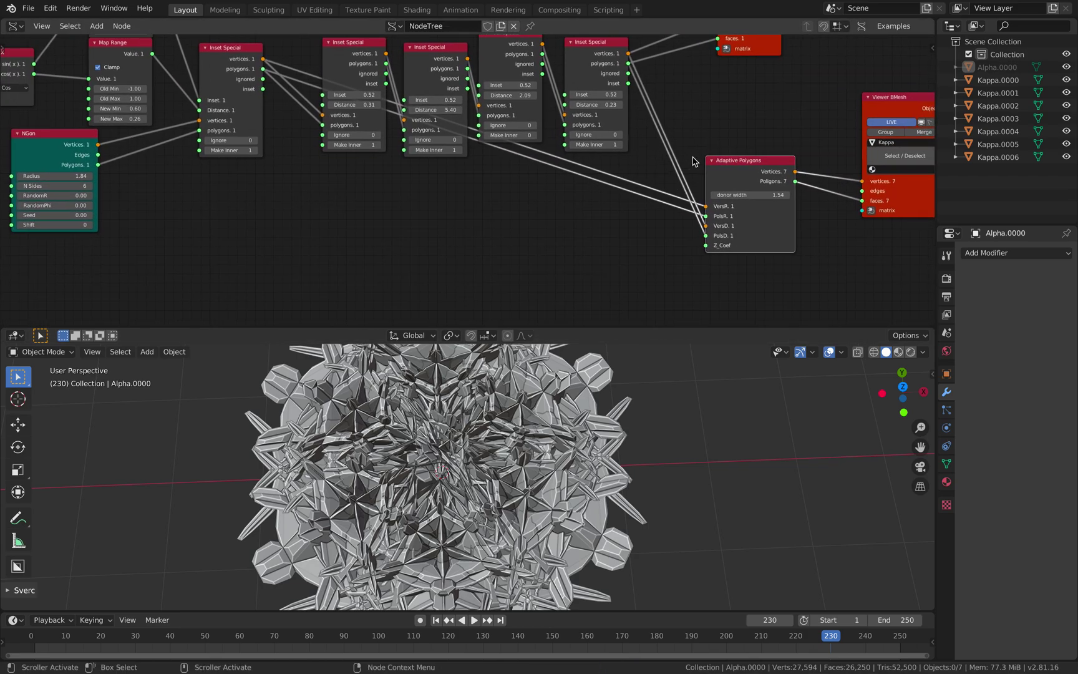
{"action": "left_click_drag", "start_coordinate": [723, 161], "coordinate": [696, 225]}
{"action": "left_click_drag", "start_coordinate": [355, 52], "coordinate": [349, 16]}
{"action": "middle_click_drag", "start_coordinate": [405, 272], "coordinate": [404, 356]}
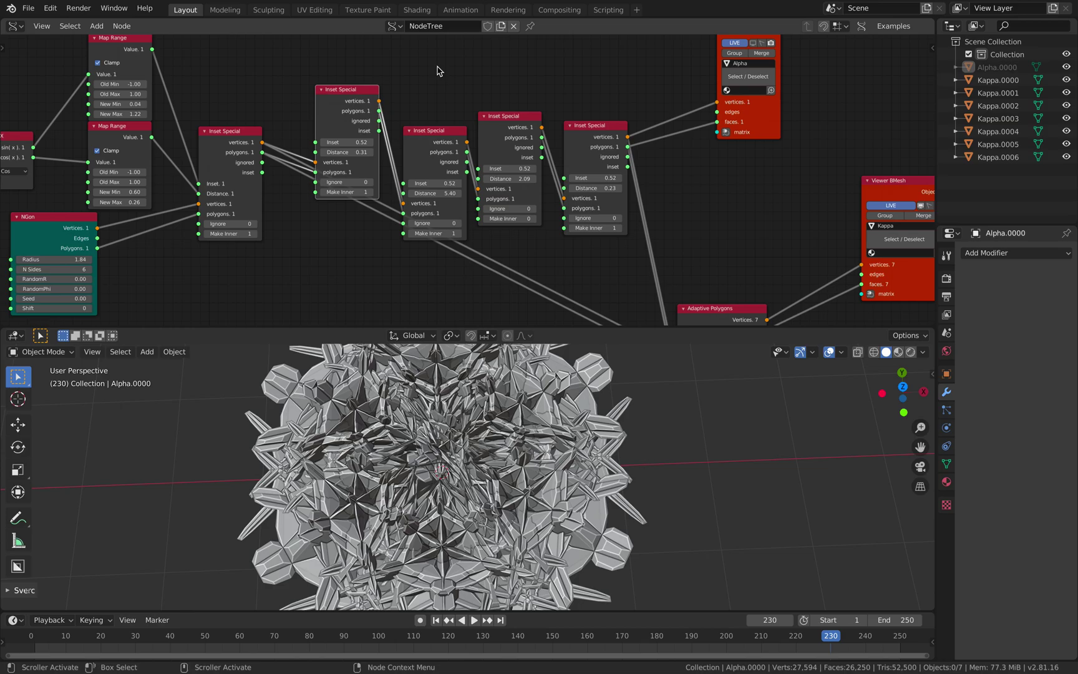
{"action": "left_click_drag", "start_coordinate": [363, 101], "coordinate": [354, 31]}
{"action": "left_click_drag", "start_coordinate": [428, 151], "coordinate": [413, 34]}
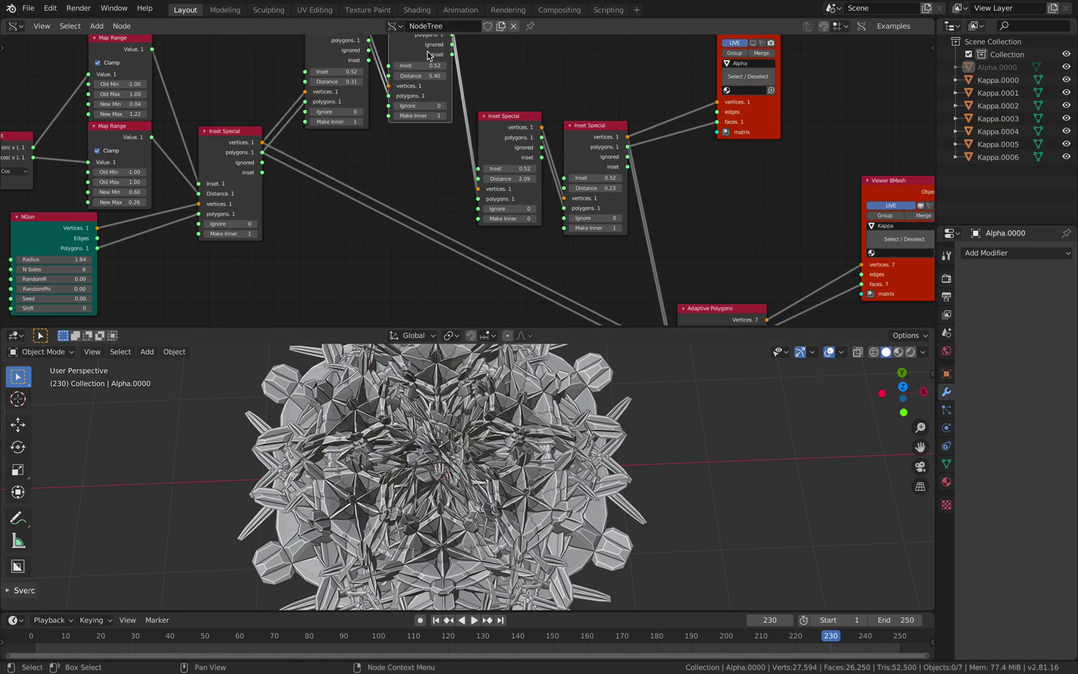
{"action": "left_click_drag", "start_coordinate": [503, 116], "coordinate": [493, 7]}
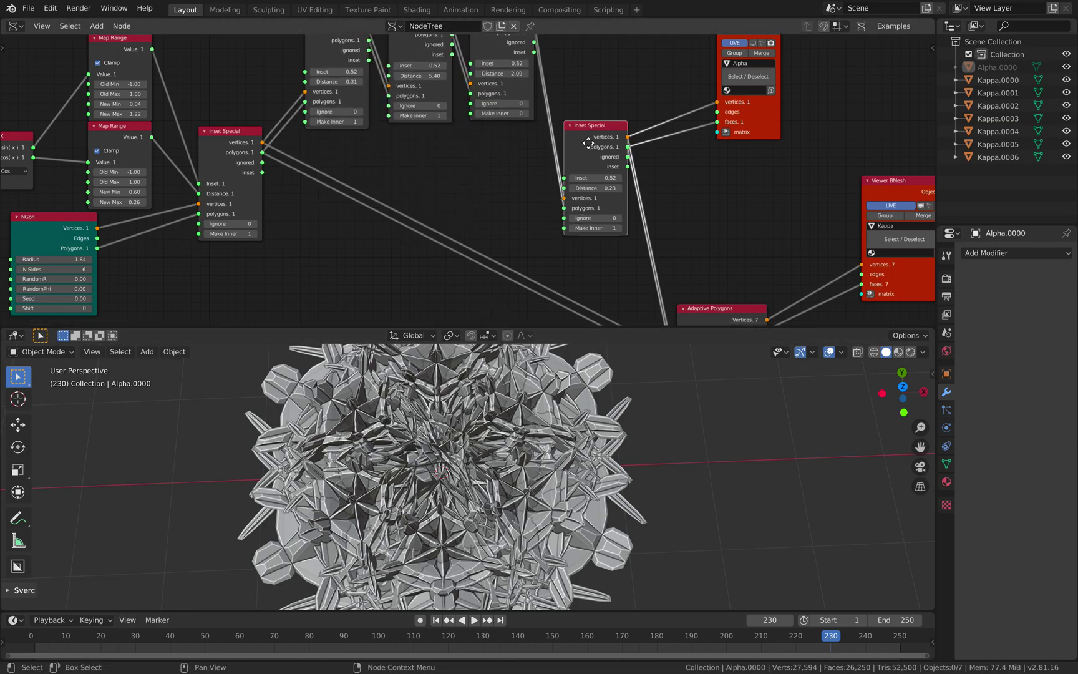
{"action": "left_click_drag", "start_coordinate": [589, 142], "coordinate": [595, 34]}
{"action": "middle_click_drag", "start_coordinate": [592, 362], "coordinate": [578, 524]}
{"action": "key", "text": "ctrl+s"}
{"action": "left_click", "coordinate": [562, 461]}
{"action": "key", "text": "alt+a"}
Move the Adaptive Polygons node up beside the Kappa viewer and turn on Merge for that viewer.
{"action": "middle_click_drag", "start_coordinate": [685, 224], "coordinate": [440, 208]}
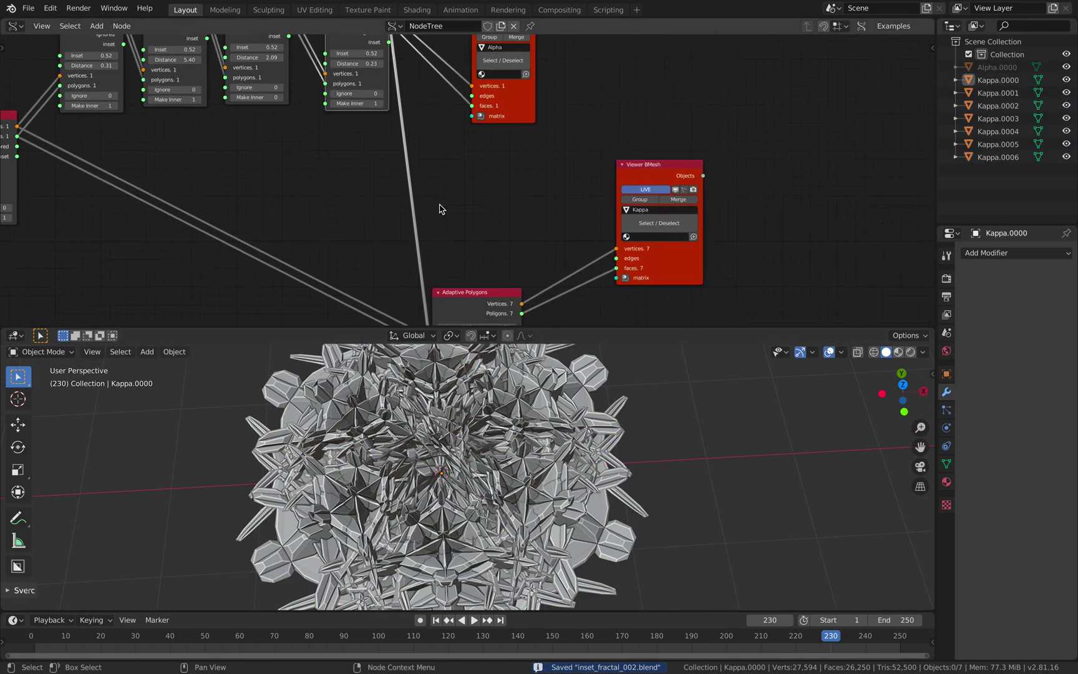
{"action": "left_click_drag", "start_coordinate": [497, 314], "coordinate": [502, 185]}
{"action": "scroll", "coordinate": [508, 214], "scroll_direction": "up", "scroll_amount": 1}
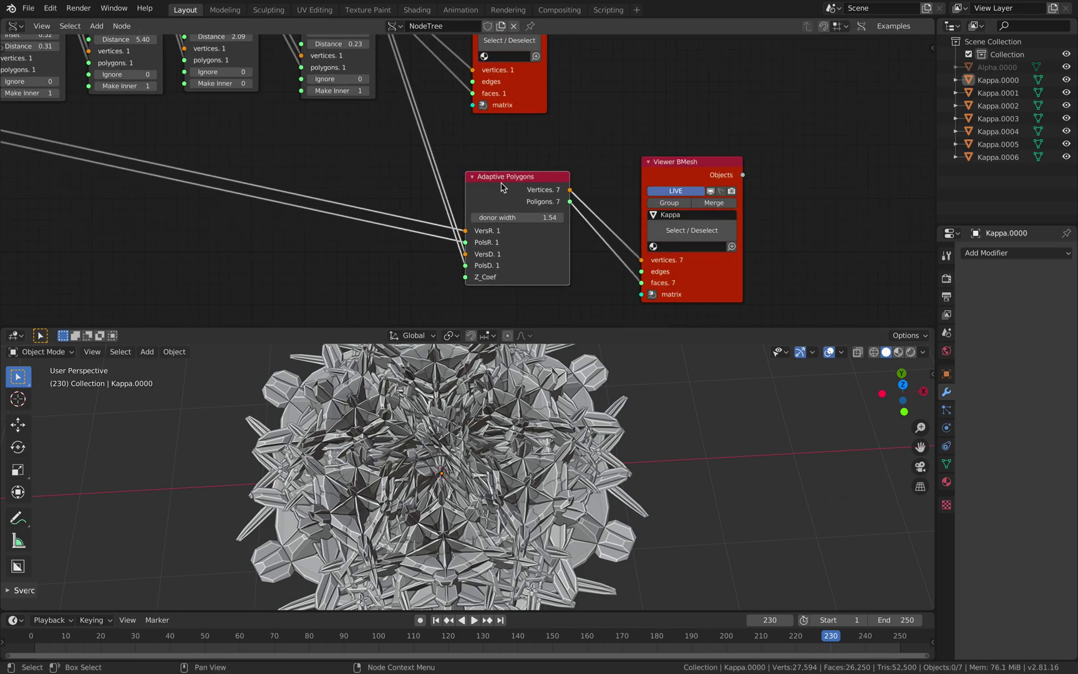
{"action": "middle_click_drag", "start_coordinate": [502, 186], "coordinate": [506, 194]}
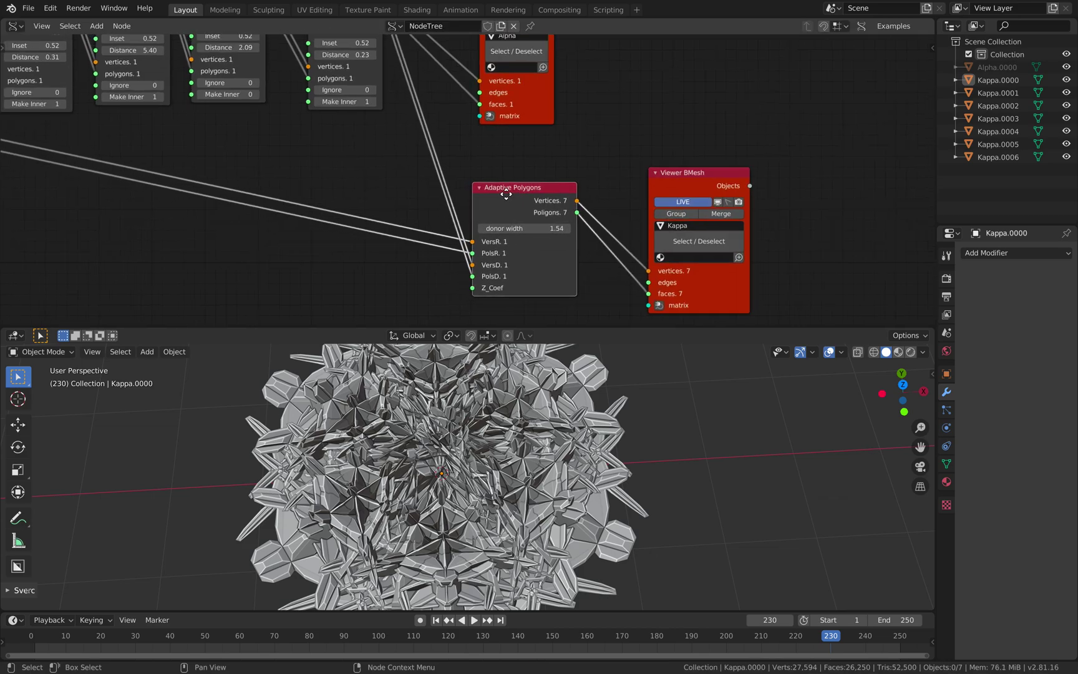
{"action": "left_click", "coordinate": [720, 216]}
Add a Mirror modifier to the merged Kappa mesh, with the X axis off and the Z axis on.
{"action": "left_click", "coordinate": [629, 407]}
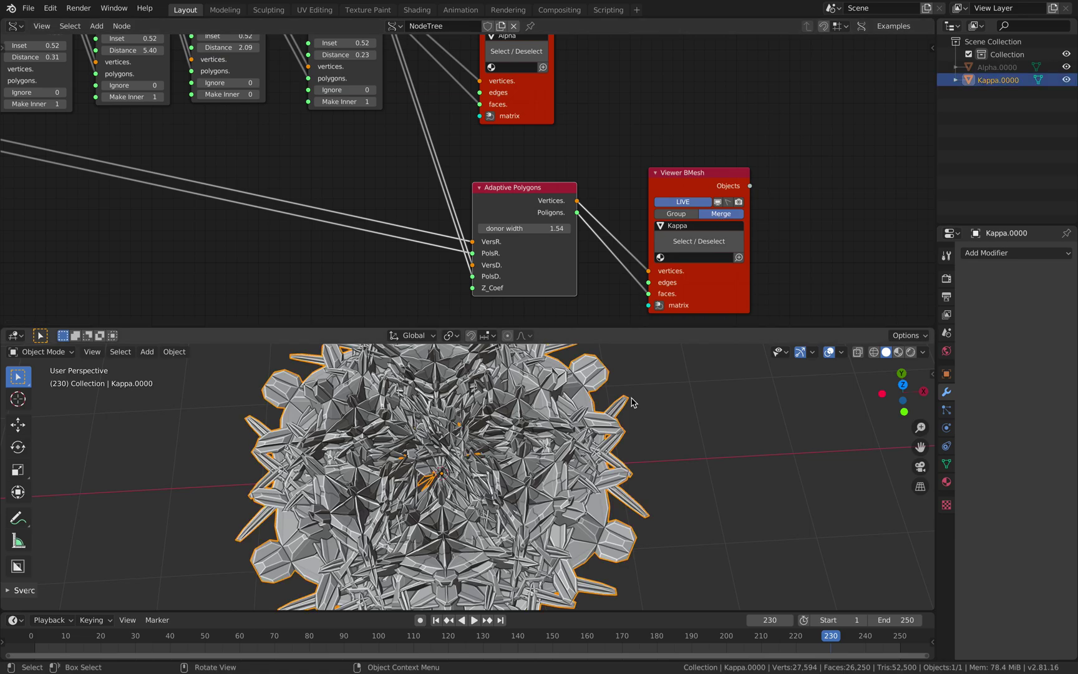
{"action": "left_click", "coordinate": [1046, 256]}
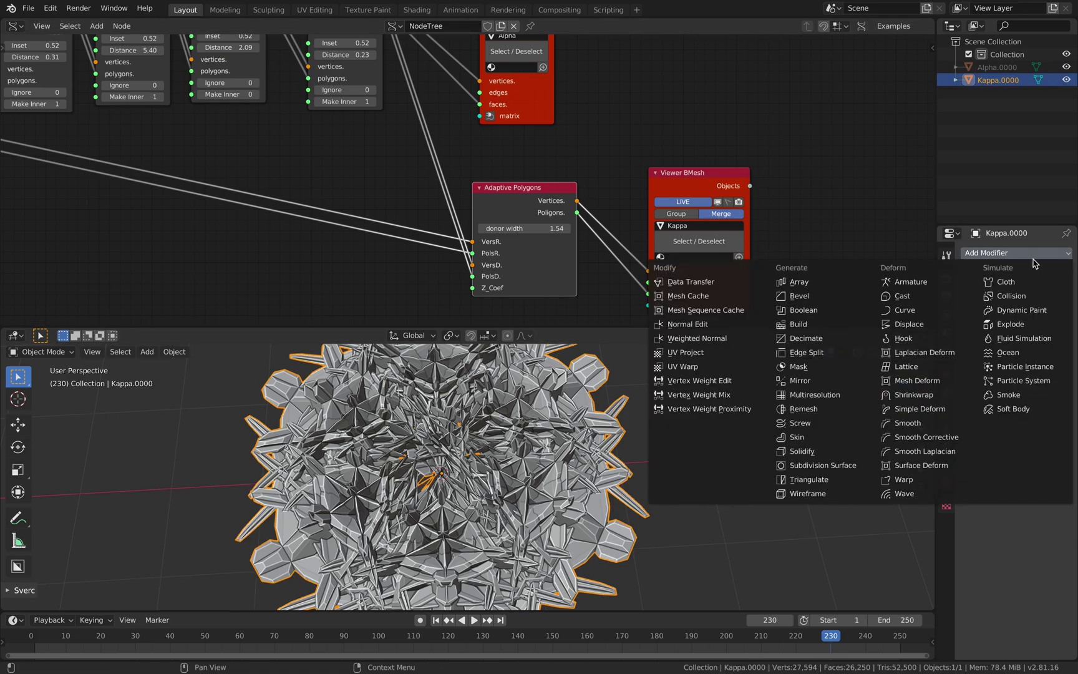
{"action": "left_click", "coordinate": [830, 382]}
{"action": "middle_click_drag", "start_coordinate": [692, 463], "coordinate": [437, 387]}
{"action": "left_click", "coordinate": [969, 323]}
{"action": "left_click", "coordinate": [969, 351]}
{"action": "left_click", "coordinate": [601, 464]}
{"action": "left_click", "coordinate": [584, 468]}
{"action": "left_click", "coordinate": [637, 421]}
Play the mirrored mesh's animation briefly, stop it at frame 234, and save the file.
{"action": "middle_click_drag", "start_coordinate": [378, 197], "coordinate": [517, 160]}
{"action": "middle_click_drag", "start_coordinate": [439, 131], "coordinate": [540, 191]}
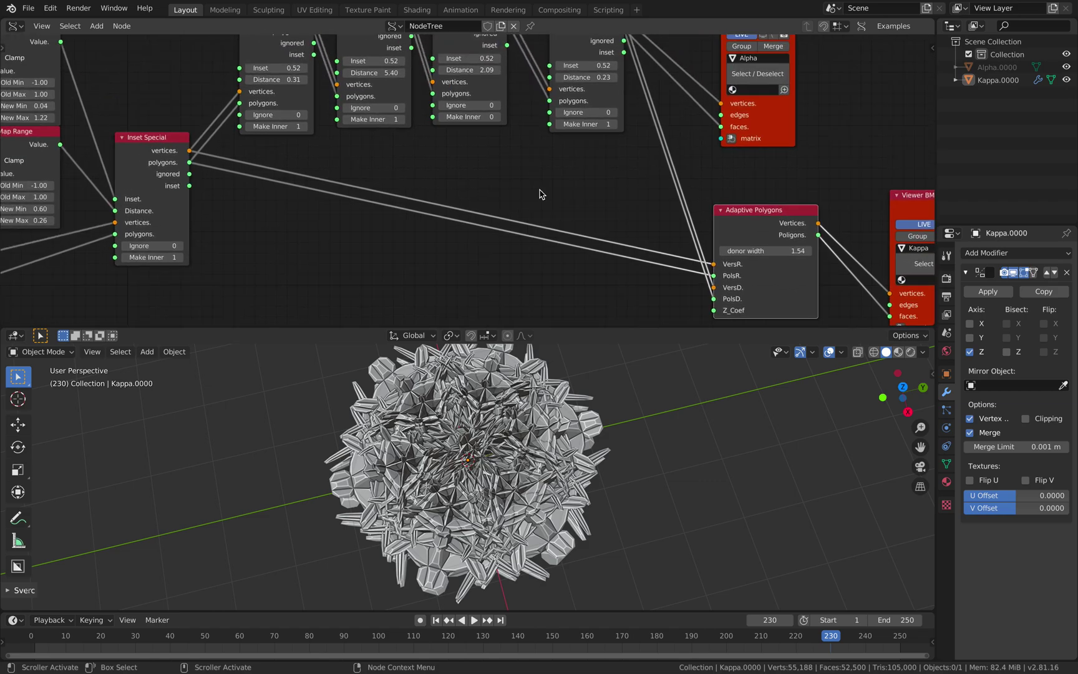
{"action": "middle_click_drag", "start_coordinate": [449, 188], "coordinate": [603, 241]}
{"action": "middle_click_drag", "start_coordinate": [383, 222], "coordinate": [451, 231]}
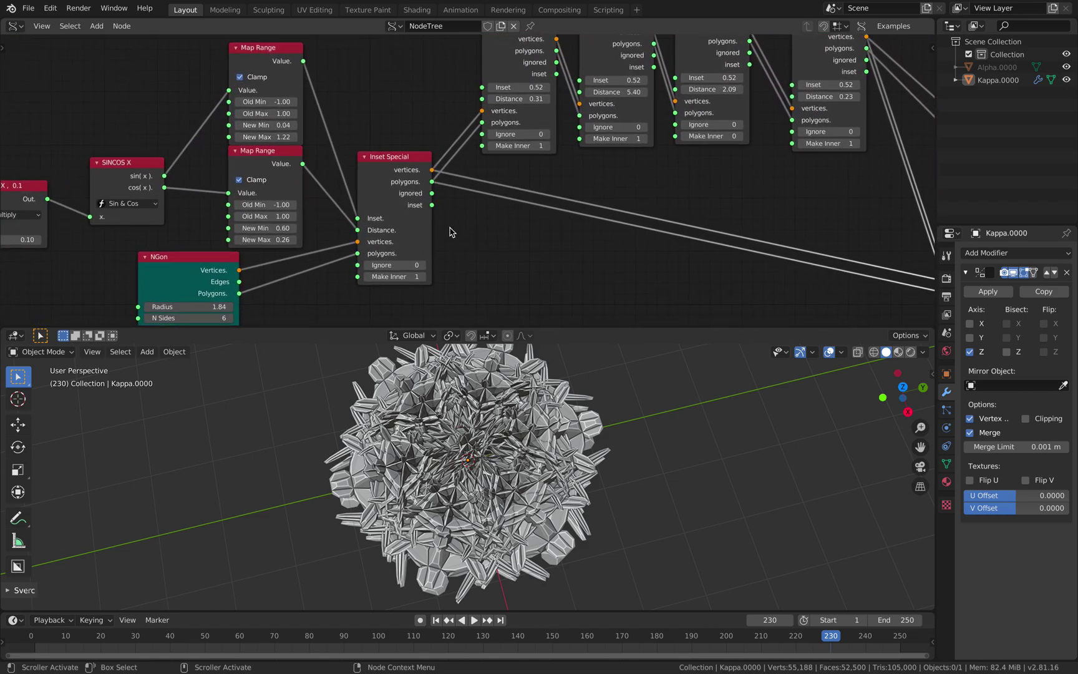
{"action": "key", "text": "space"}
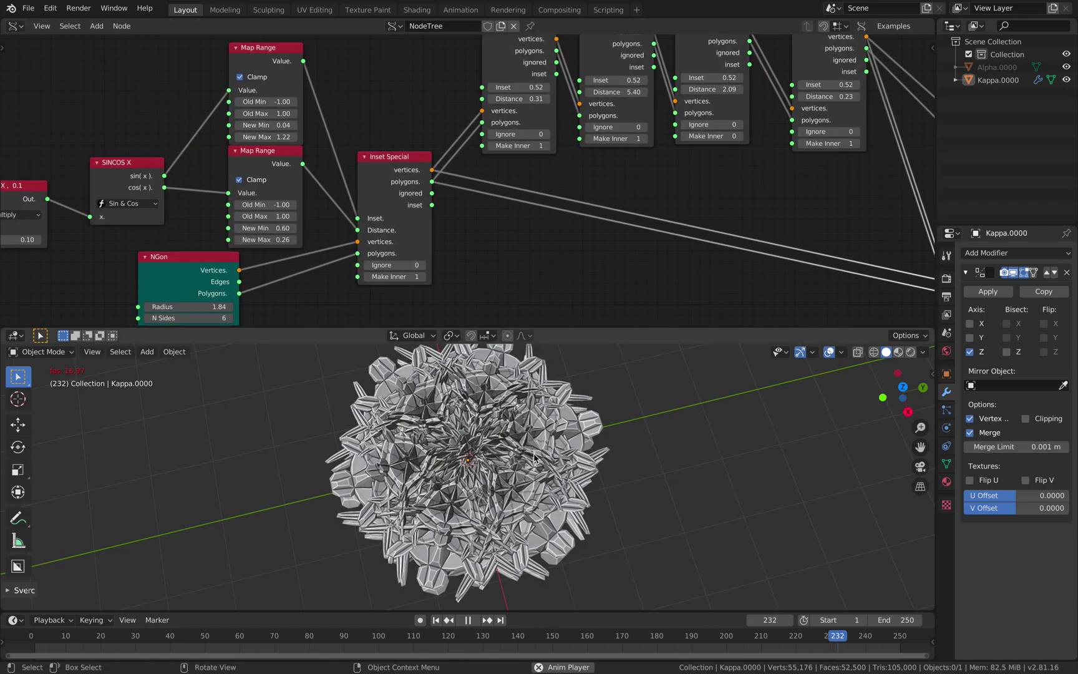
{"action": "key", "text": "ctrl+s"}
{"action": "key", "text": "space"}
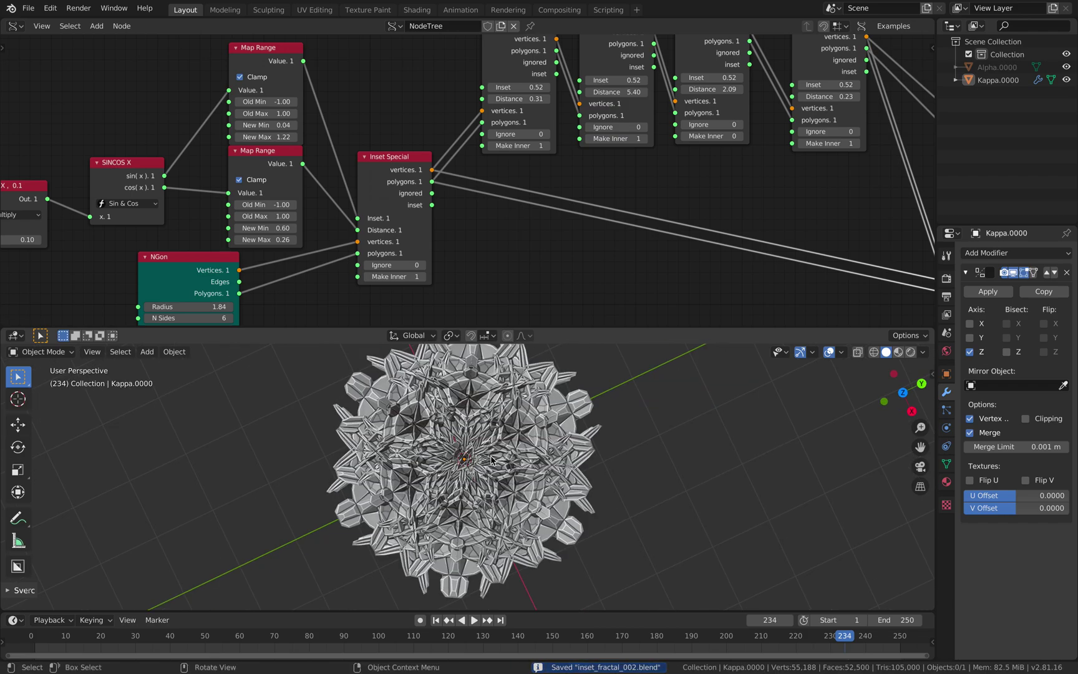
{"action": "middle_click_drag", "start_coordinate": [462, 468], "coordinate": [520, 453]}
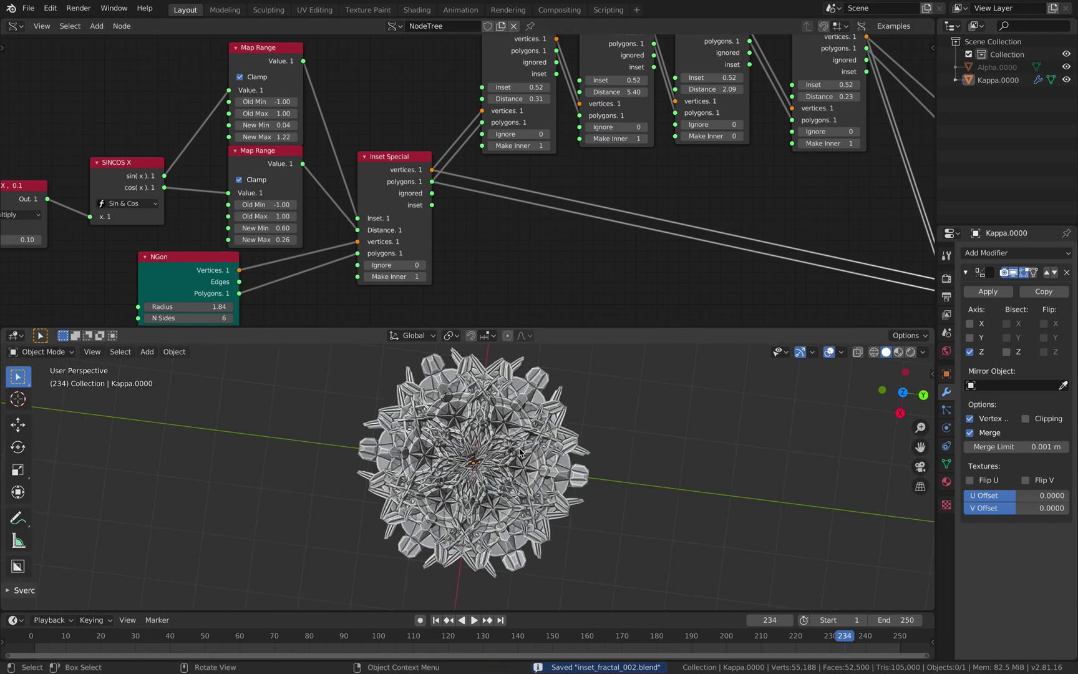
Open the dialog for loading a blend file and list the Desktop folder with the newest items first.
{"action": "left_click", "coordinate": [28, 8]}
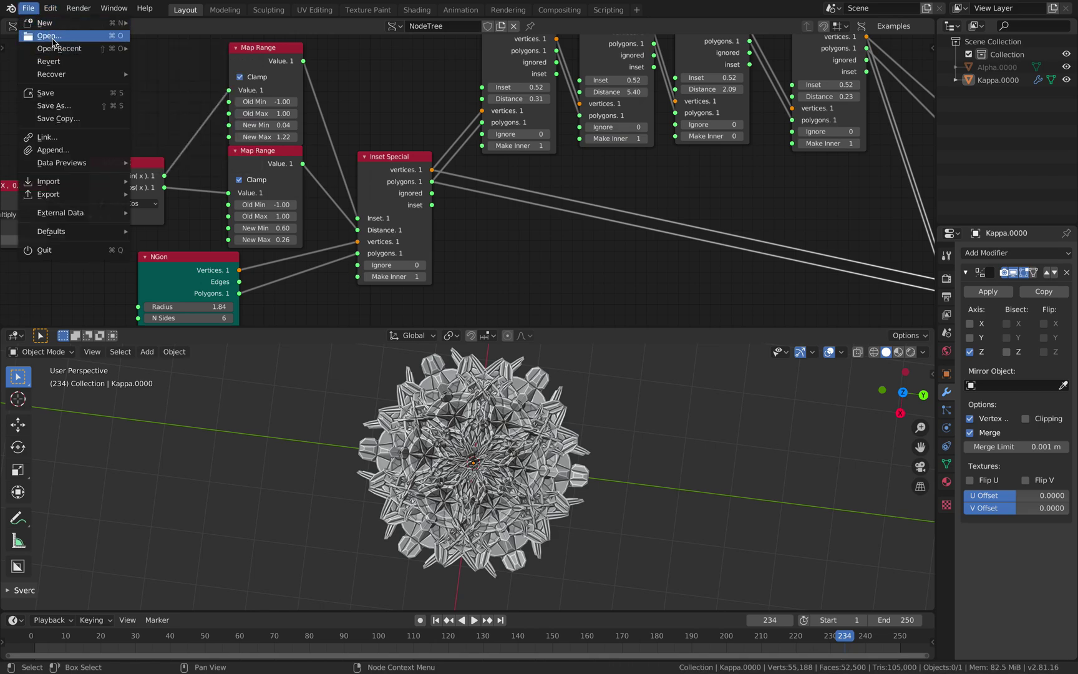
{"action": "left_click", "coordinate": [51, 37]}
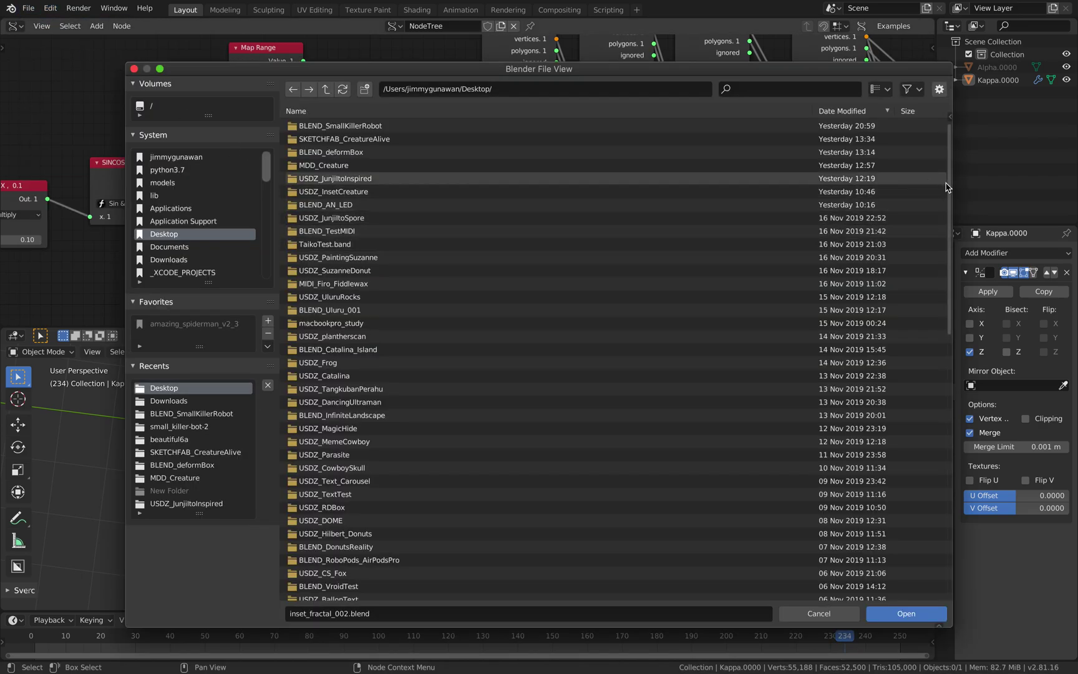
{"action": "left_click", "coordinate": [828, 113]}
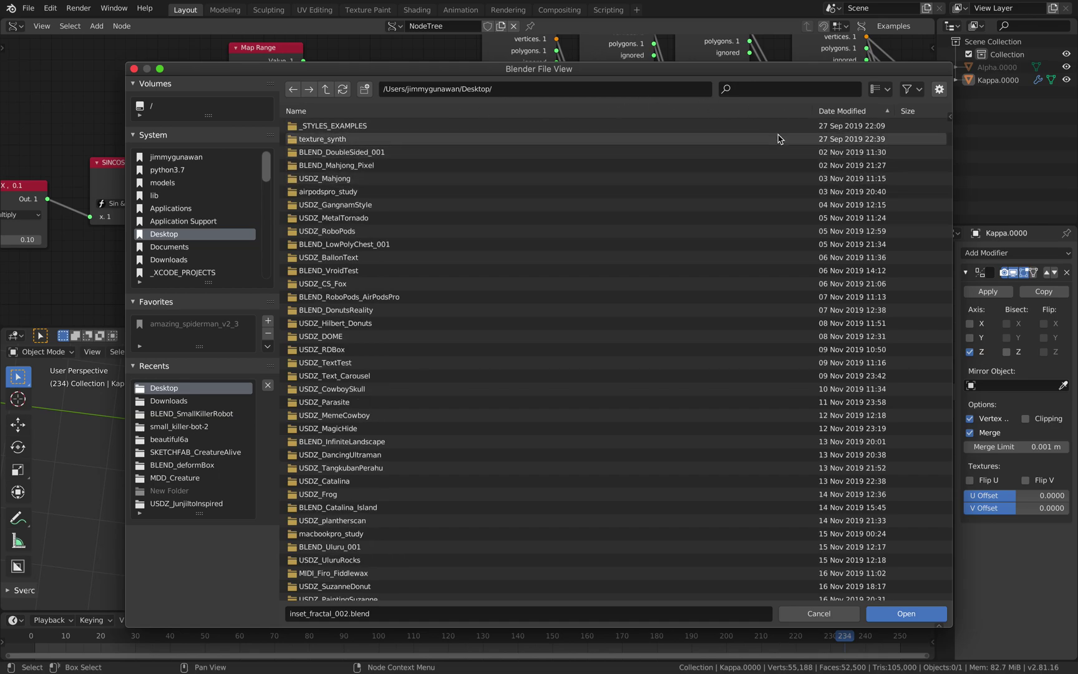
{"action": "left_click", "coordinate": [830, 111]}
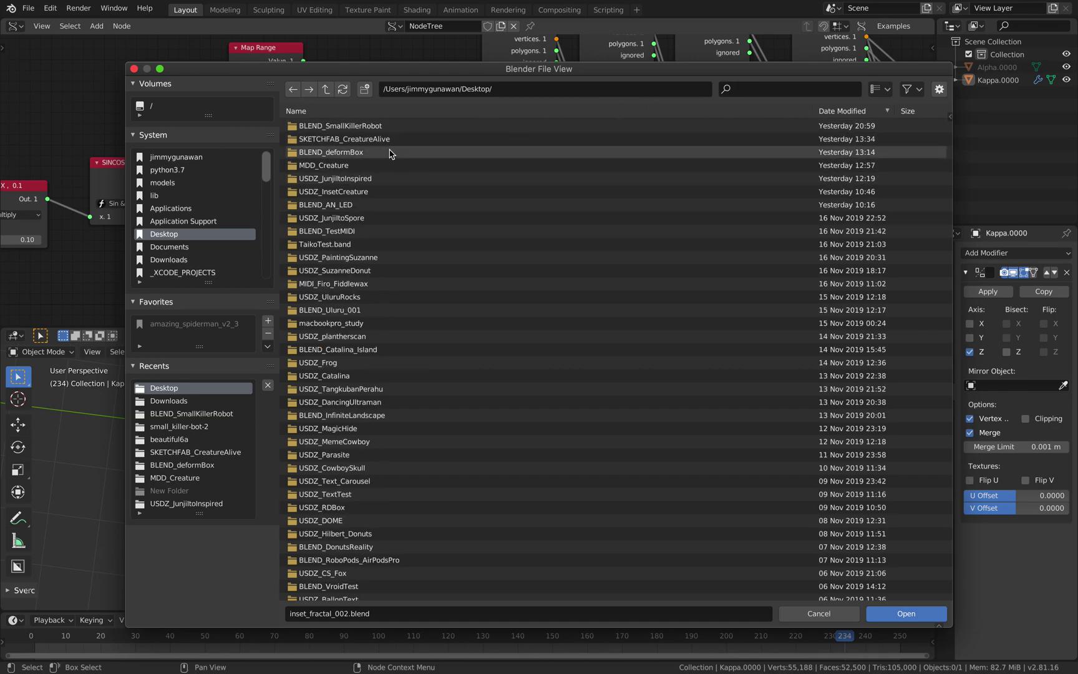
Look through the USDZ_InsetCreature and MDD_Creature folders, including the OBJ subfolder, for earlier files.
{"action": "left_click", "coordinate": [368, 166]}
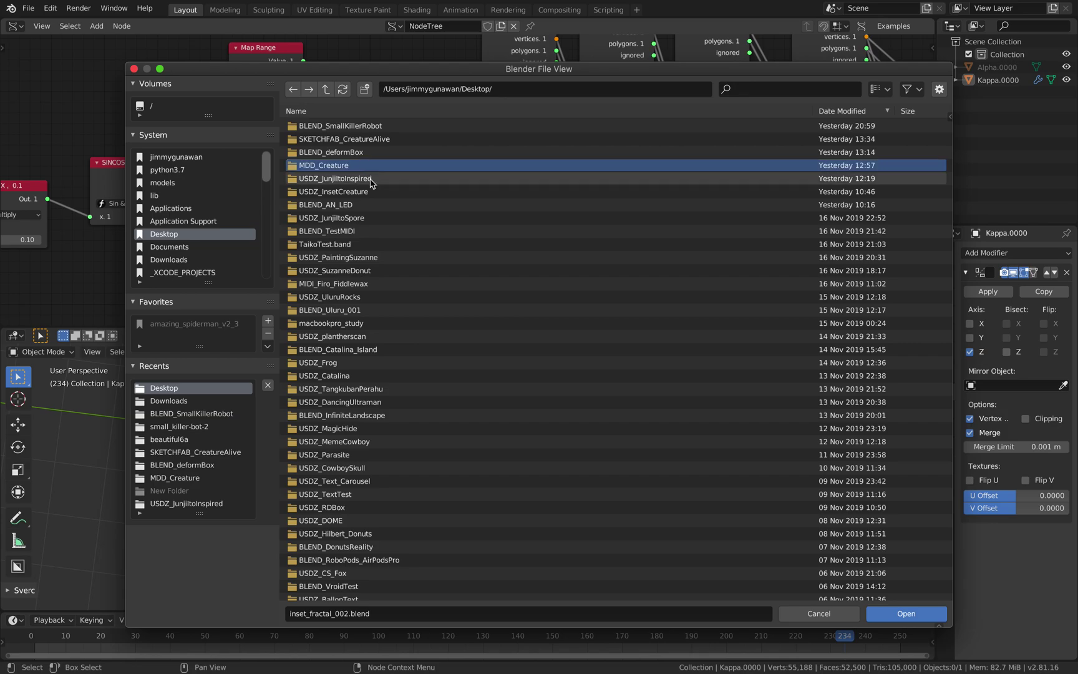
{"action": "left_click", "coordinate": [368, 179]}
{"action": "double_click", "coordinate": [371, 192]}
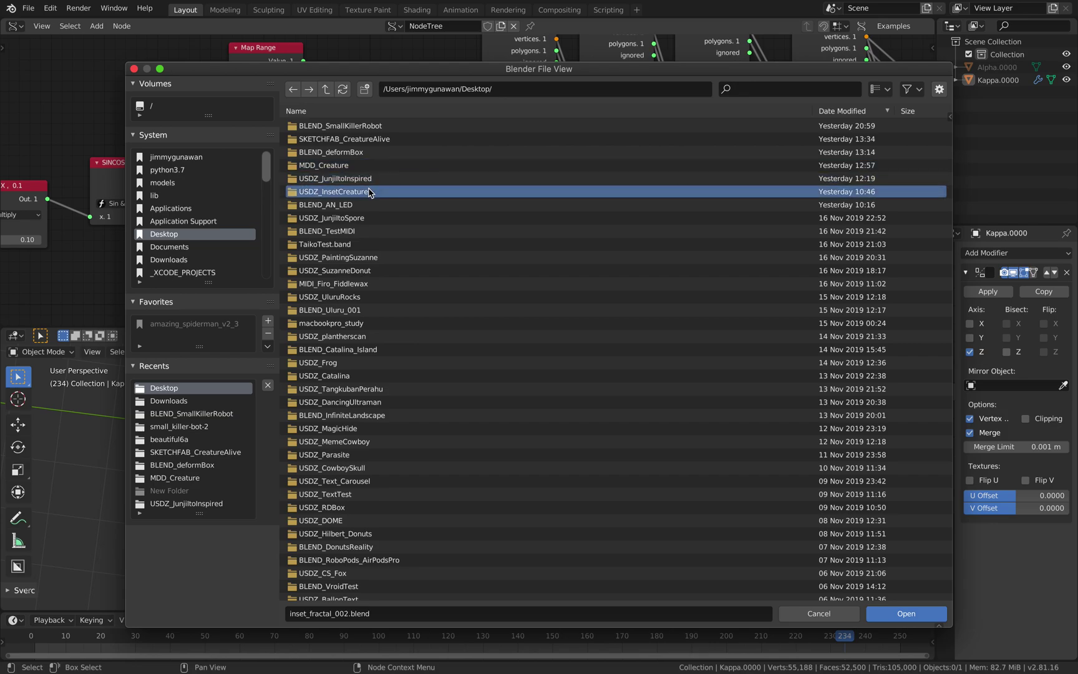
{"action": "left_click", "coordinate": [295, 92]}
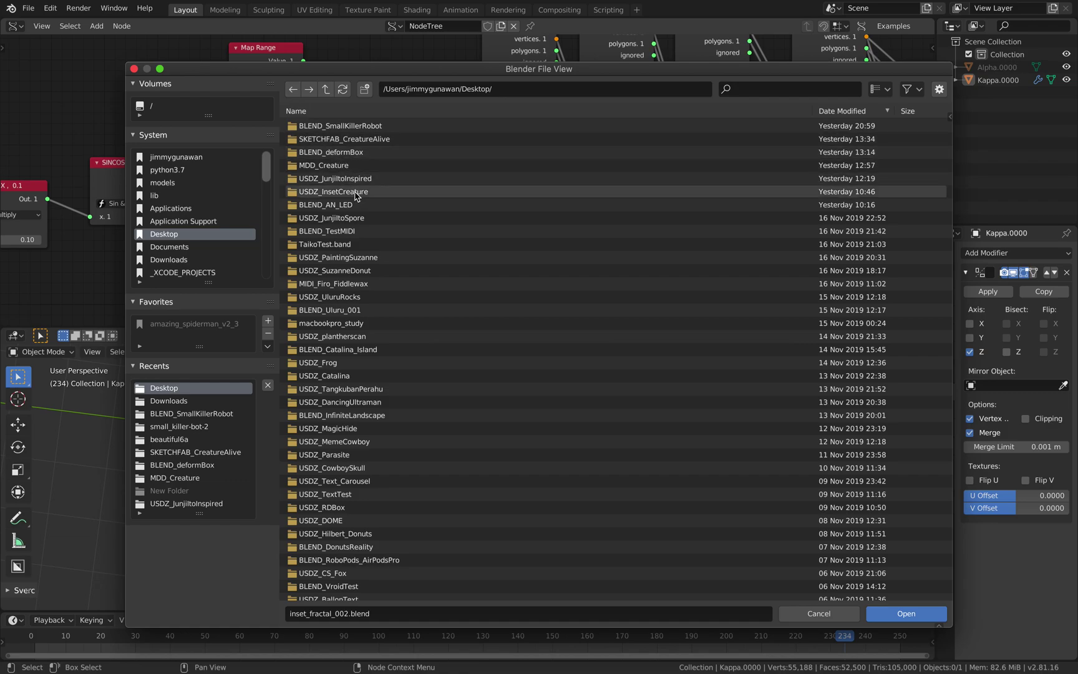
{"action": "left_click", "coordinate": [365, 220]}
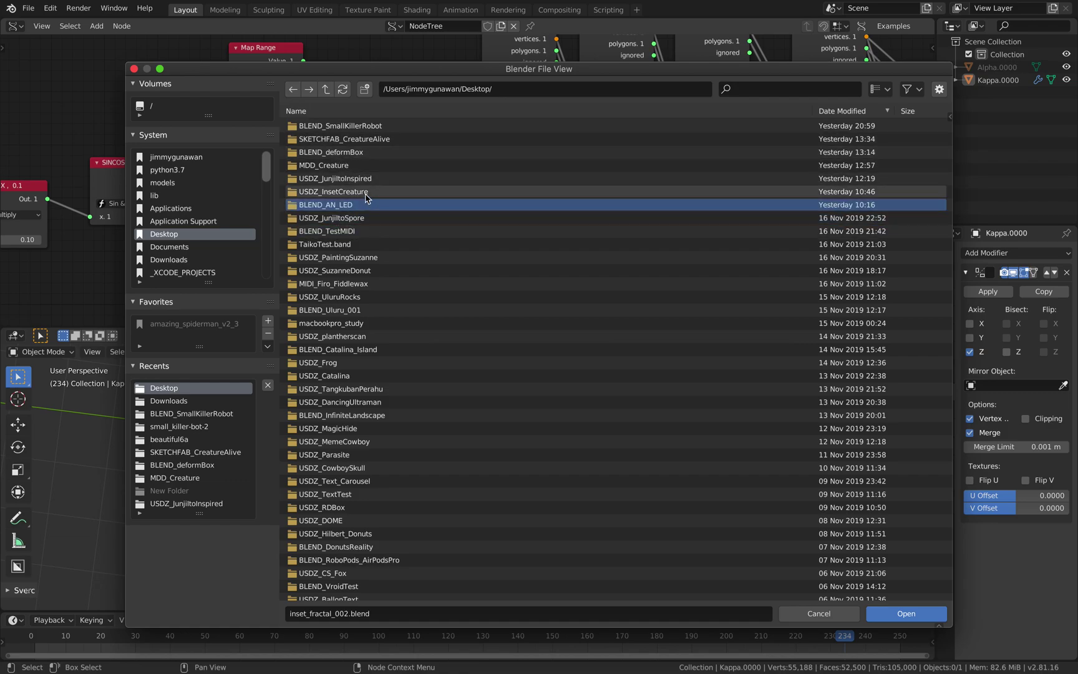
{"action": "double_click", "coordinate": [366, 195]}
{"action": "left_click", "coordinate": [292, 88]}
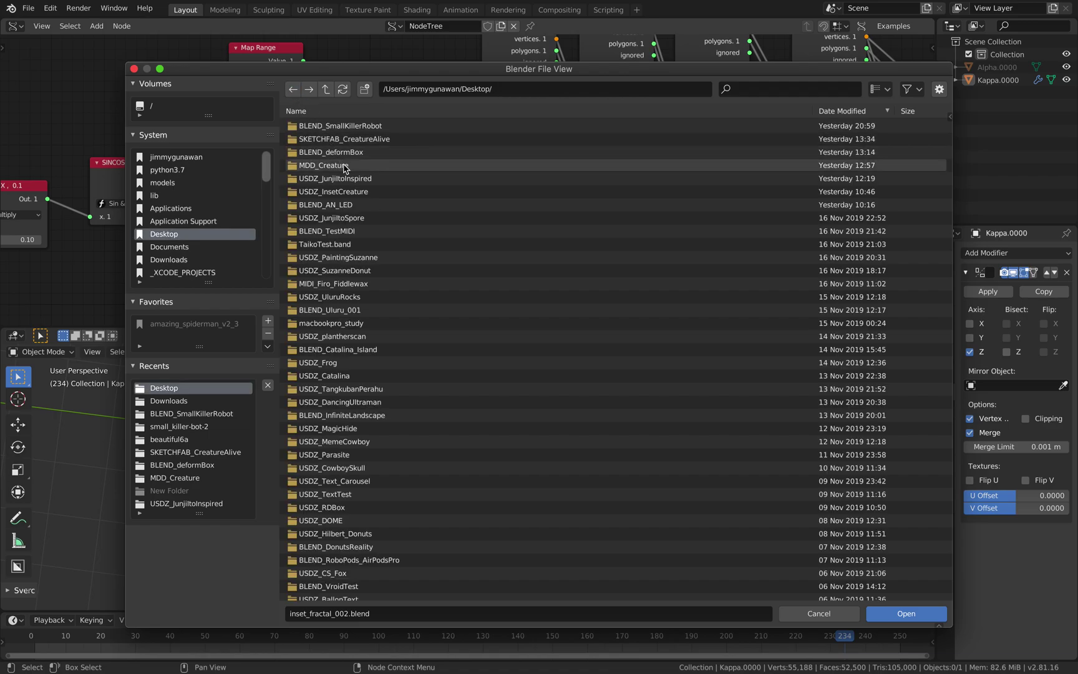
{"action": "left_click", "coordinate": [347, 176]}
{"action": "double_click", "coordinate": [347, 167]}
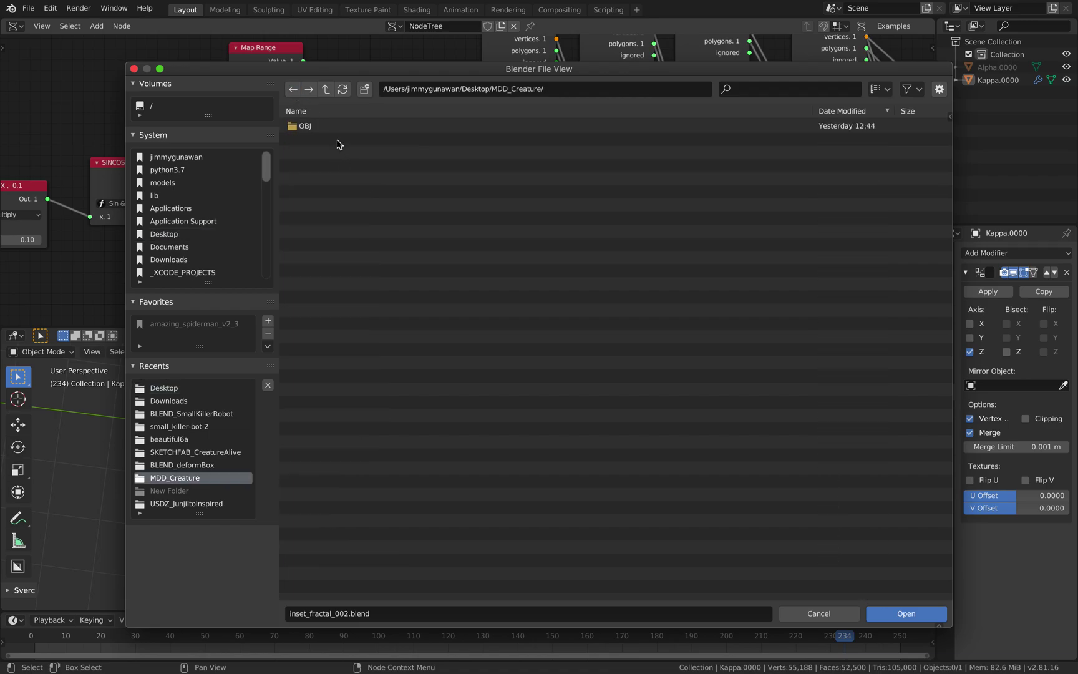
{"action": "double_click", "coordinate": [334, 128]}
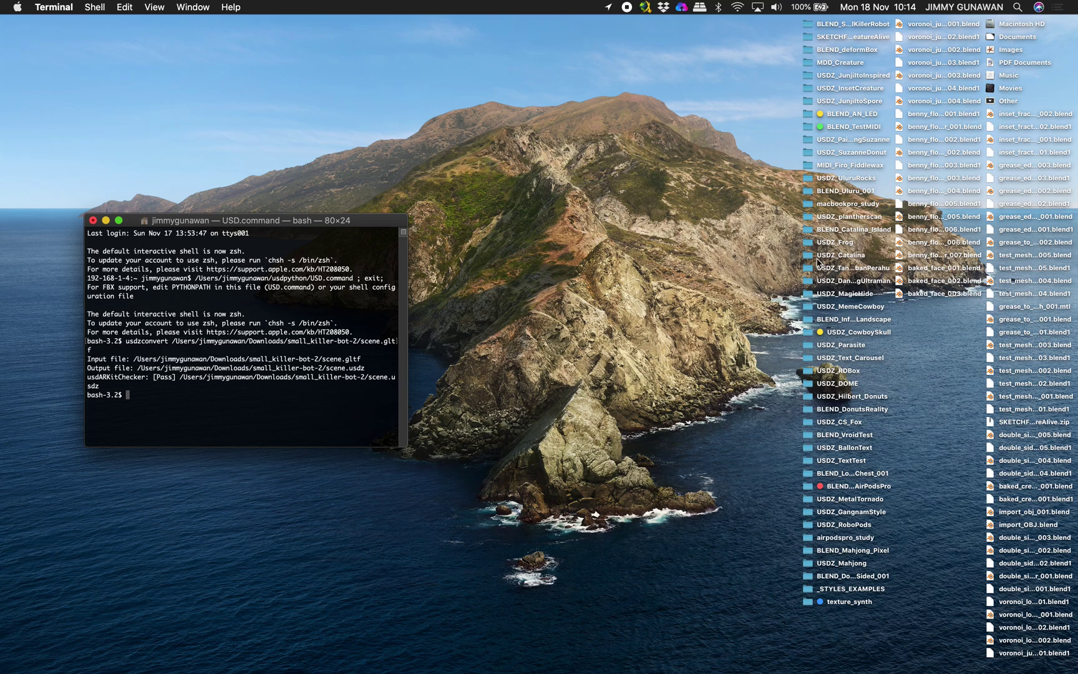
Switch to Finder, browse the Desktop folder by date modified, and expand the MDD_Creature folder and its OBJ subfolder.
{"action": "double_click", "coordinate": [808, 243]}
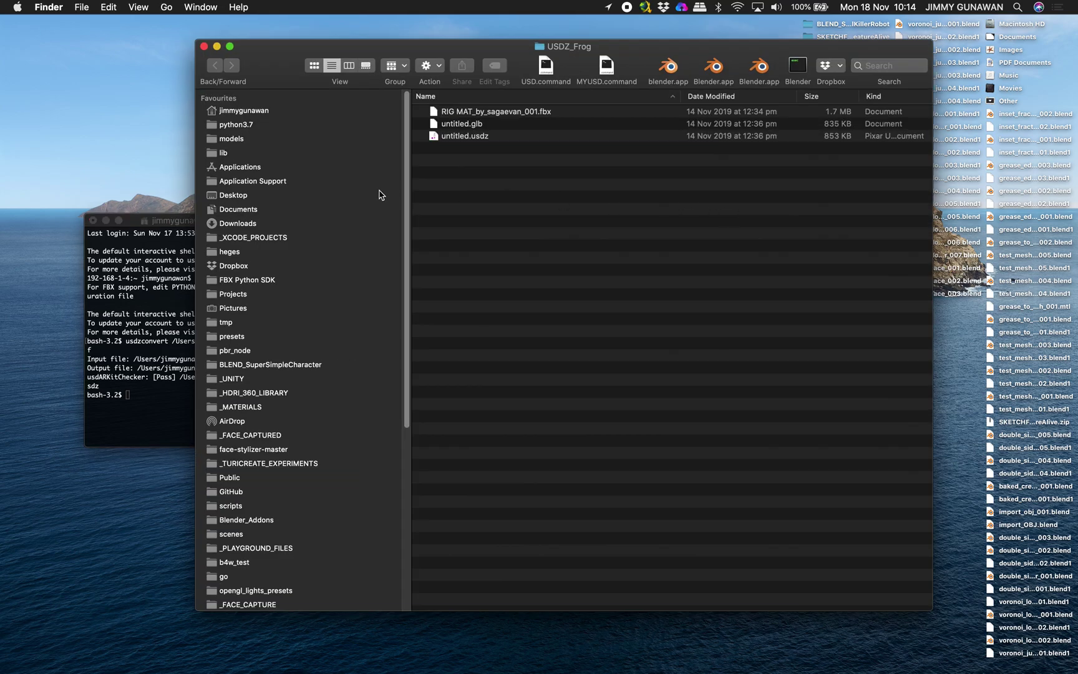
{"action": "left_click", "coordinate": [278, 197]}
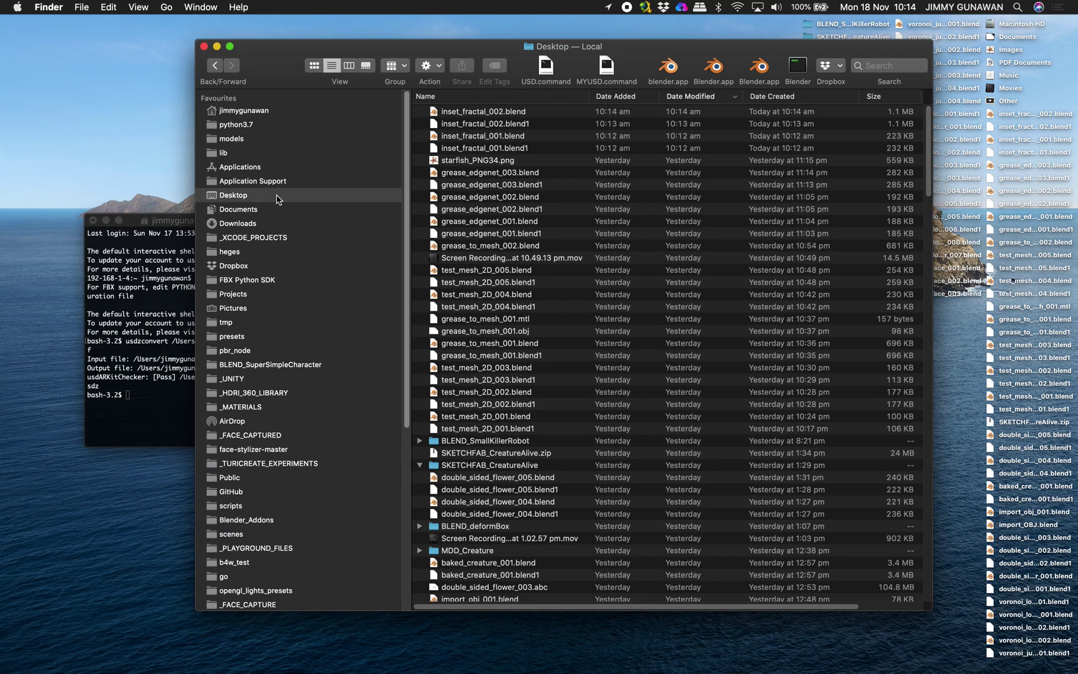
{"action": "left_click", "coordinate": [608, 97]}
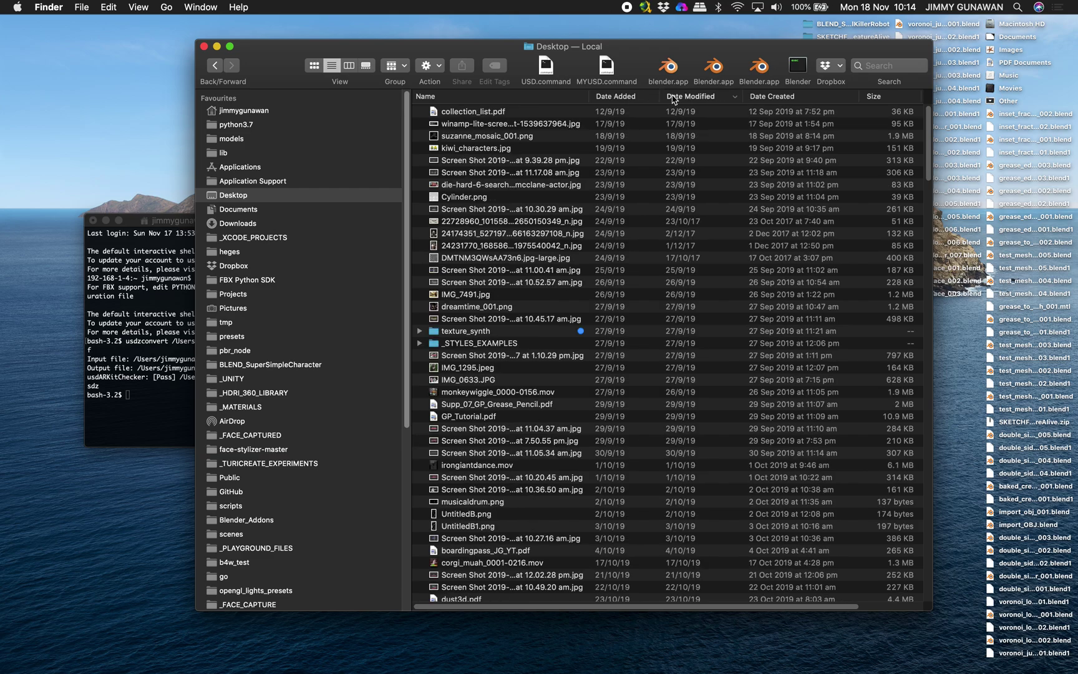
{"action": "left_click", "coordinate": [672, 98]}
{"action": "scroll", "coordinate": [464, 479], "scroll_direction": "down", "scroll_amount": 5}
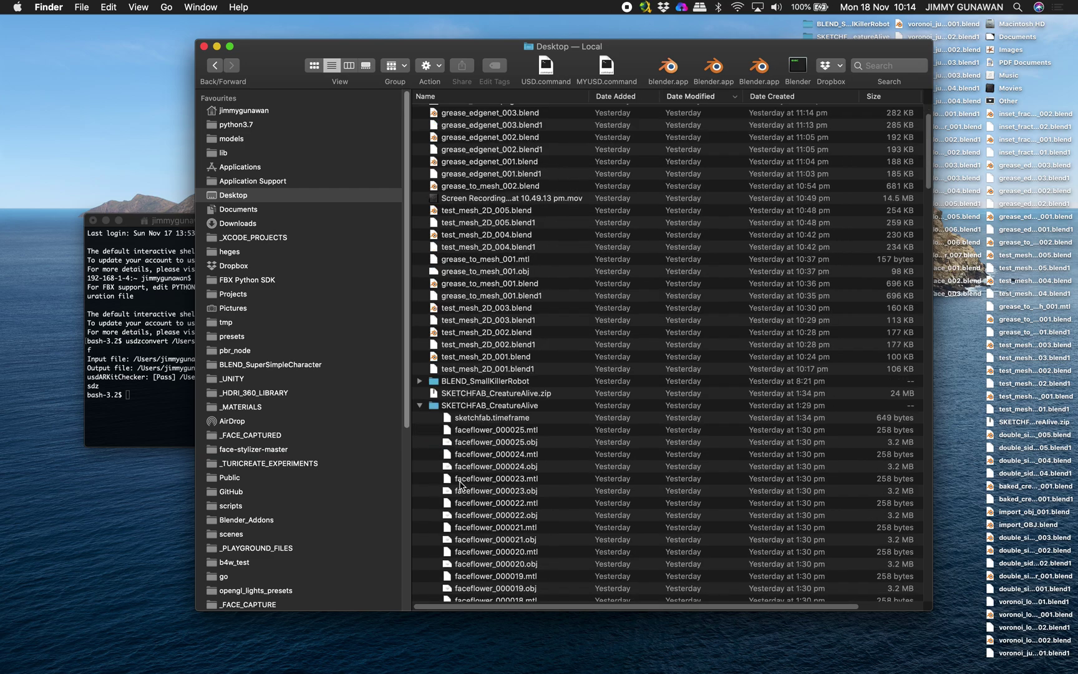
{"action": "scroll", "coordinate": [523, 374], "scroll_direction": "down", "scroll_amount": 15}
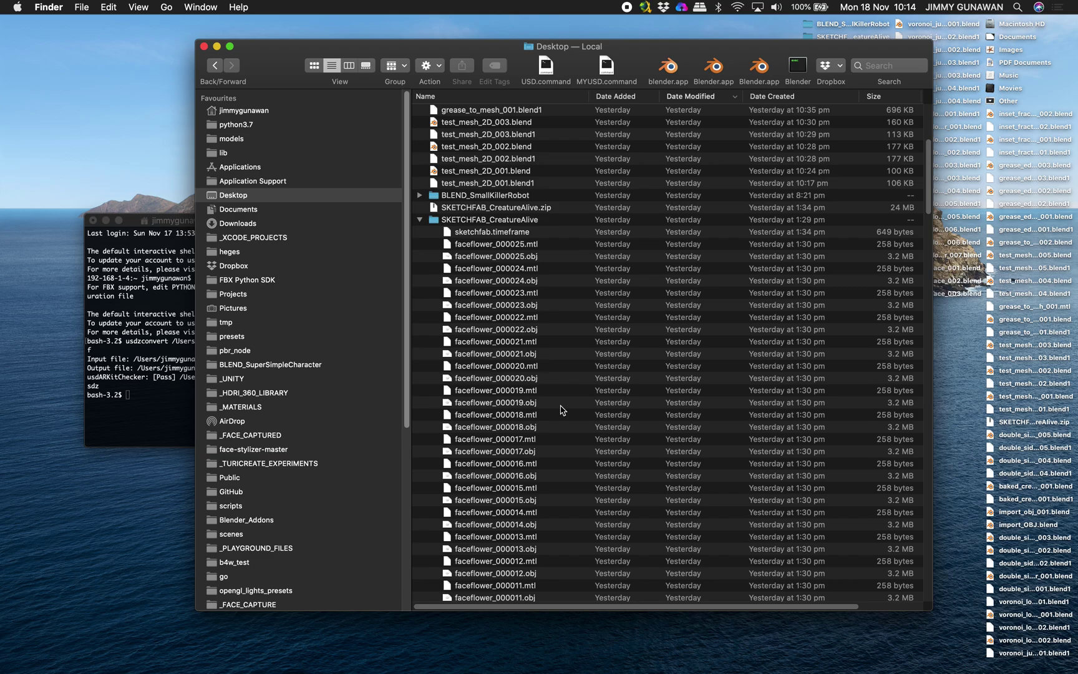
{"action": "scroll", "coordinate": [557, 429], "scroll_direction": "down", "scroll_amount": 4}
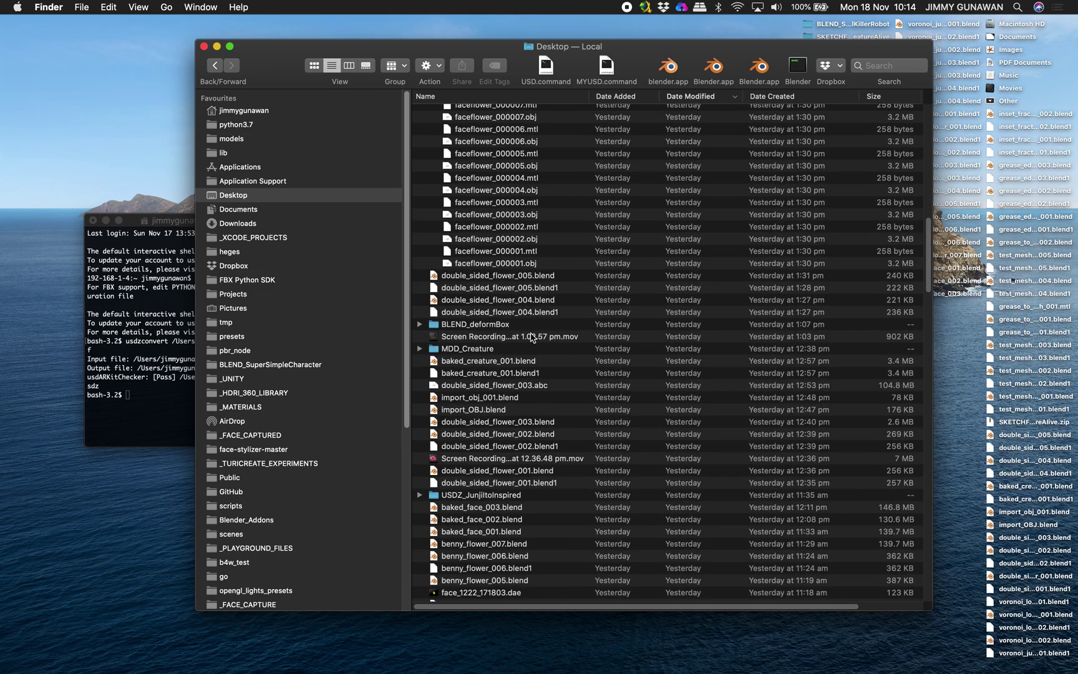
{"action": "left_click", "coordinate": [420, 349]}
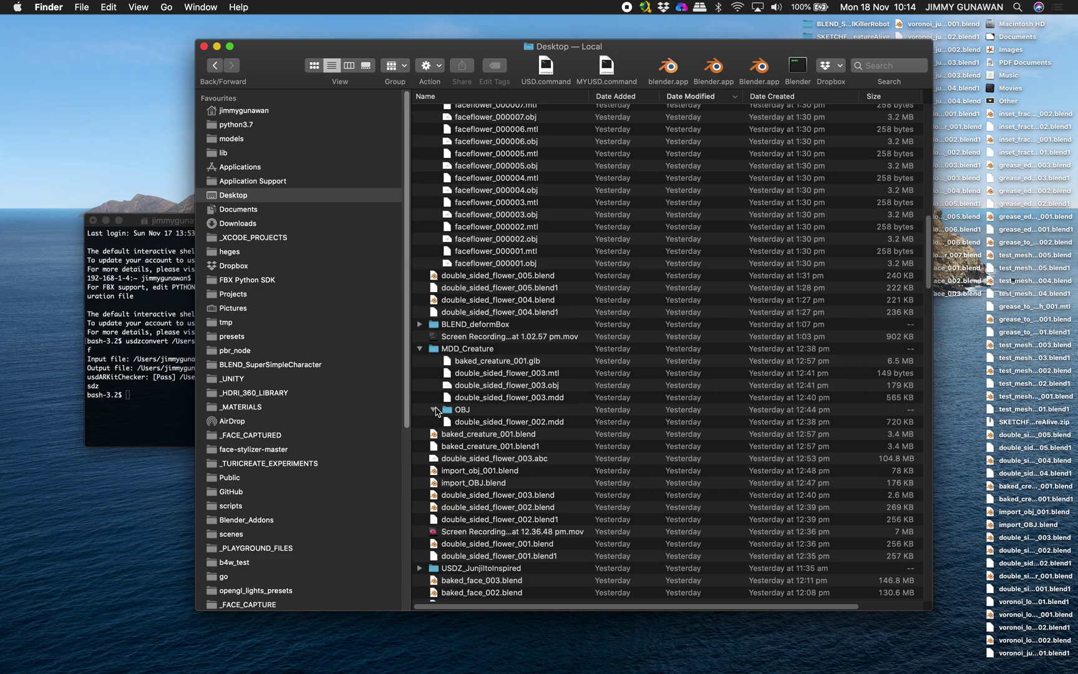
{"action": "left_click", "coordinate": [434, 410]}
Preview faceflower_000025.obj from the SKETCHFAB_CreatureAlive folder and rotate the model, ending with the preview closed.
{"action": "scroll", "coordinate": [515, 385], "scroll_direction": "up", "scroll_amount": 20}
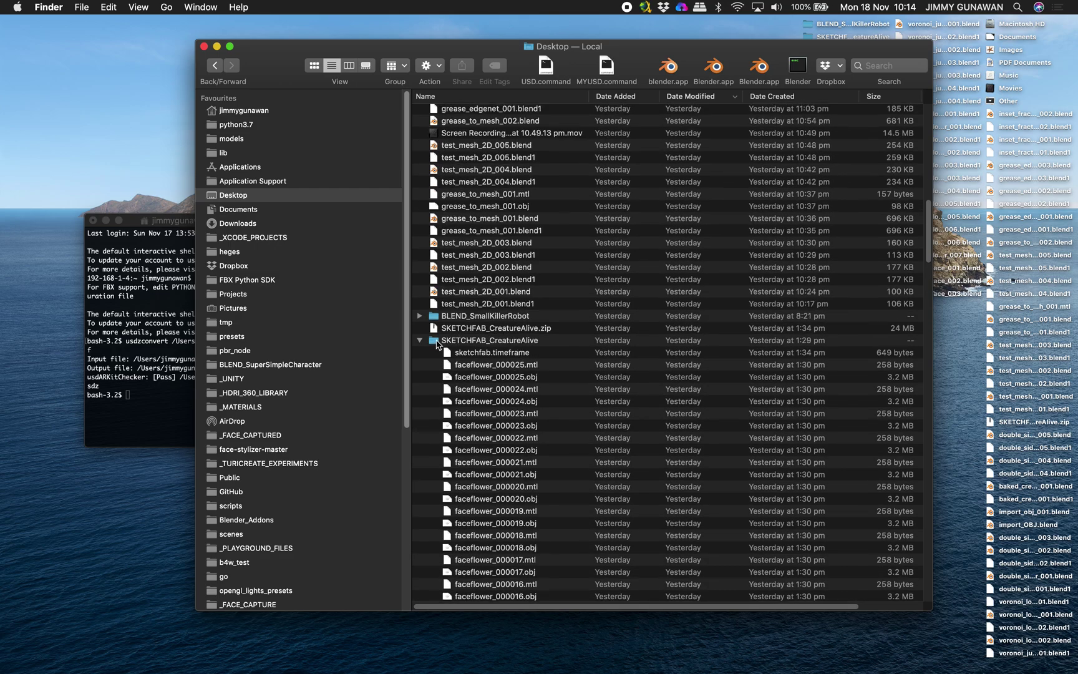
{"action": "left_click", "coordinate": [493, 354]}
{"action": "scroll", "coordinate": [511, 374], "scroll_direction": "down", "scroll_amount": 3}
{"action": "left_click", "coordinate": [531, 322]}
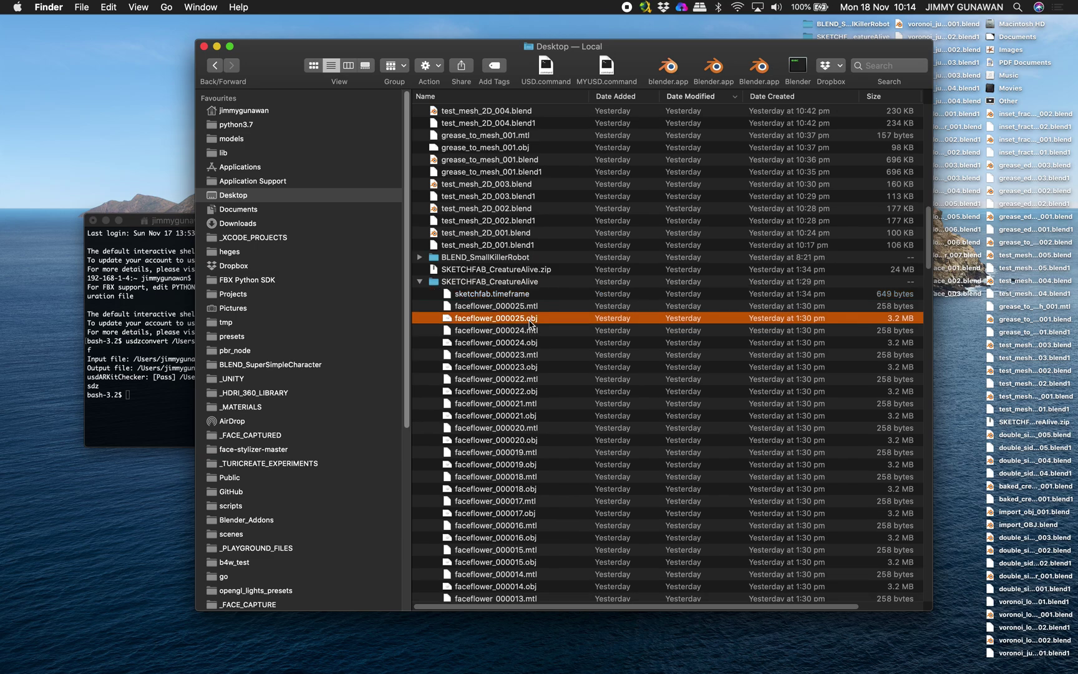
{"action": "key", "text": "space"}
{"action": "left_click_drag", "start_coordinate": [528, 320], "coordinate": [524, 356]}
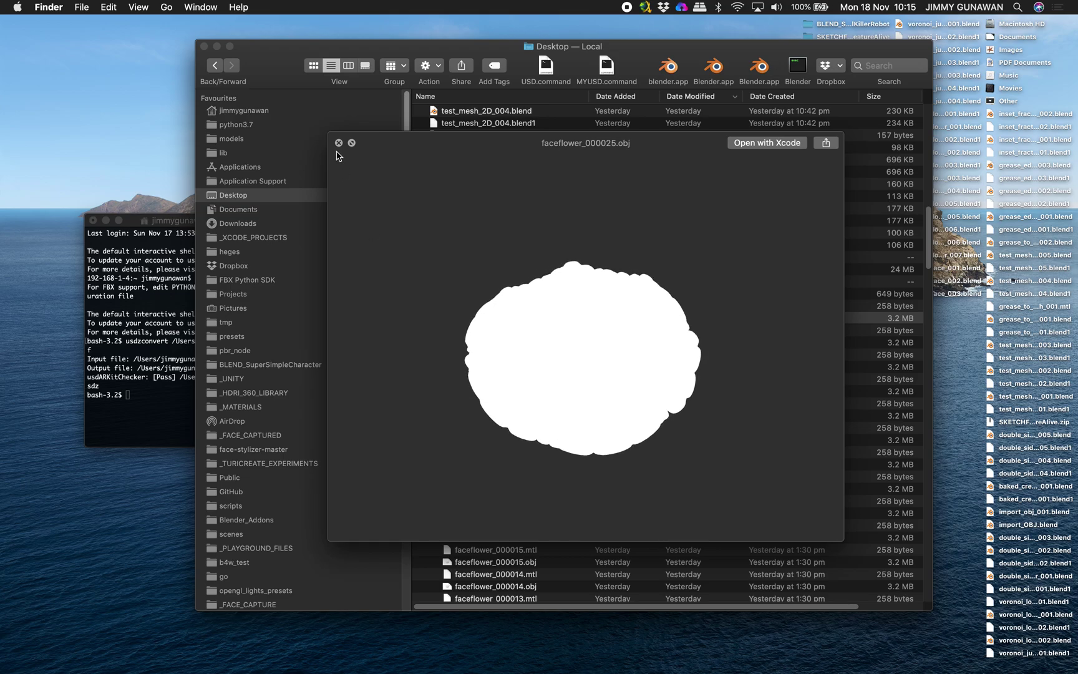
{"action": "key", "text": "space"}
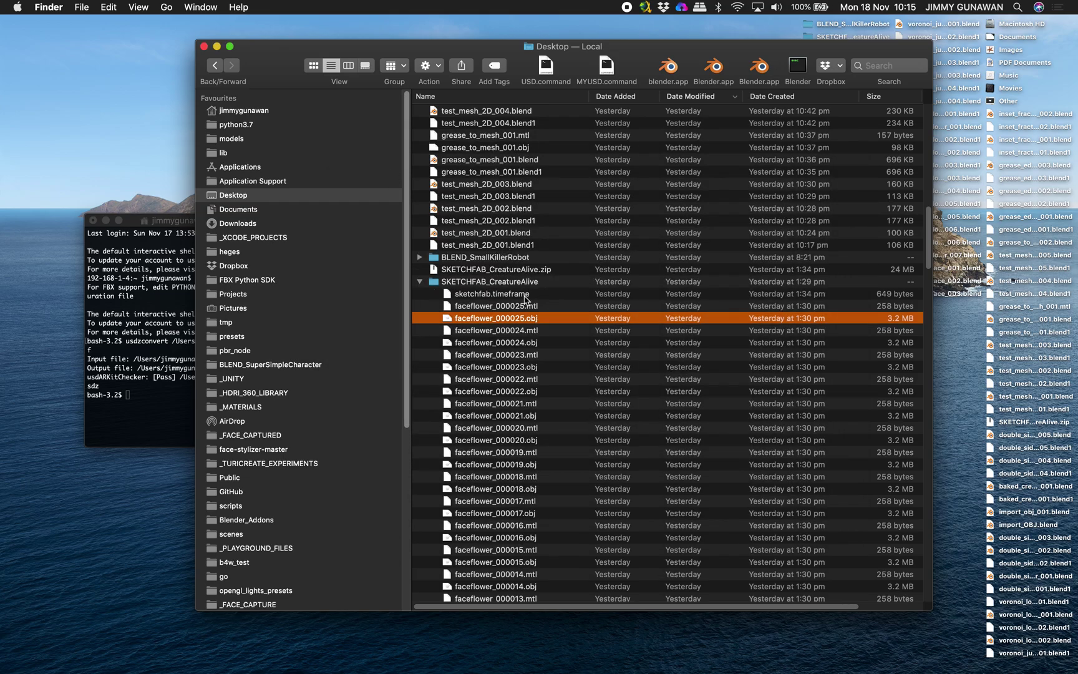
Switch back to Blender, cancel opening a file, and select the mirrored Kappa mesh.
{"action": "key", "text": "super+Tab"}
{"action": "left_click", "coordinate": [818, 614]}
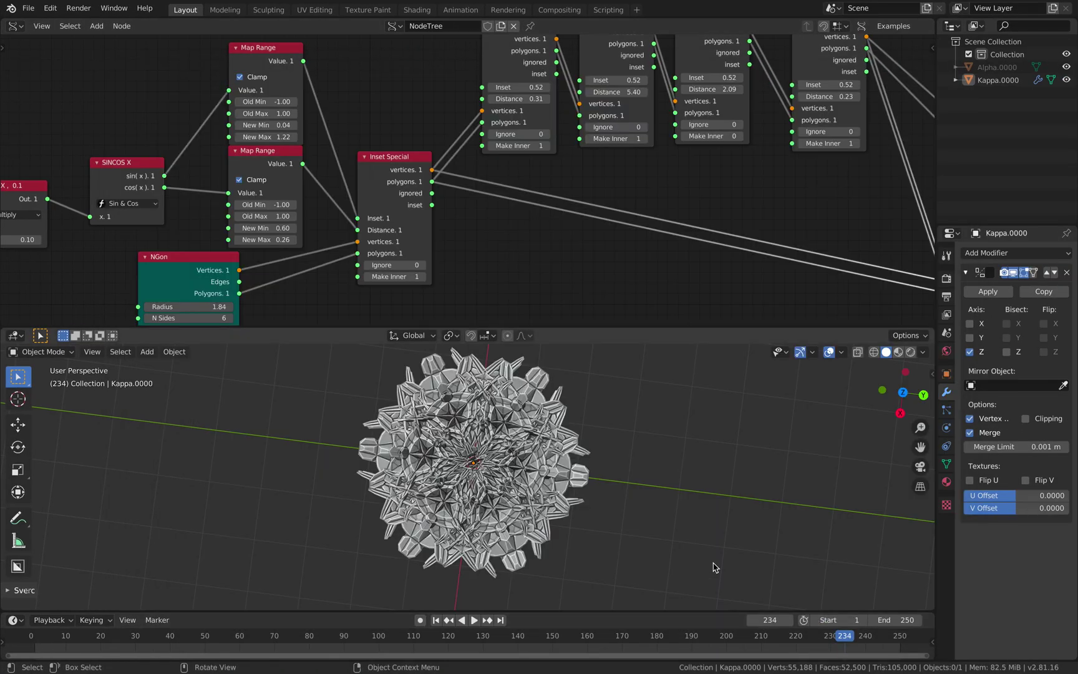
{"action": "middle_click_drag", "start_coordinate": [599, 497], "coordinate": [614, 475]}
{"action": "left_click", "coordinate": [555, 458]}
{"action": "scroll", "coordinate": [589, 425], "scroll_direction": "down", "scroll_amount": 1}
{"action": "middle_click_drag", "start_coordinate": [590, 424], "coordinate": [589, 413]}
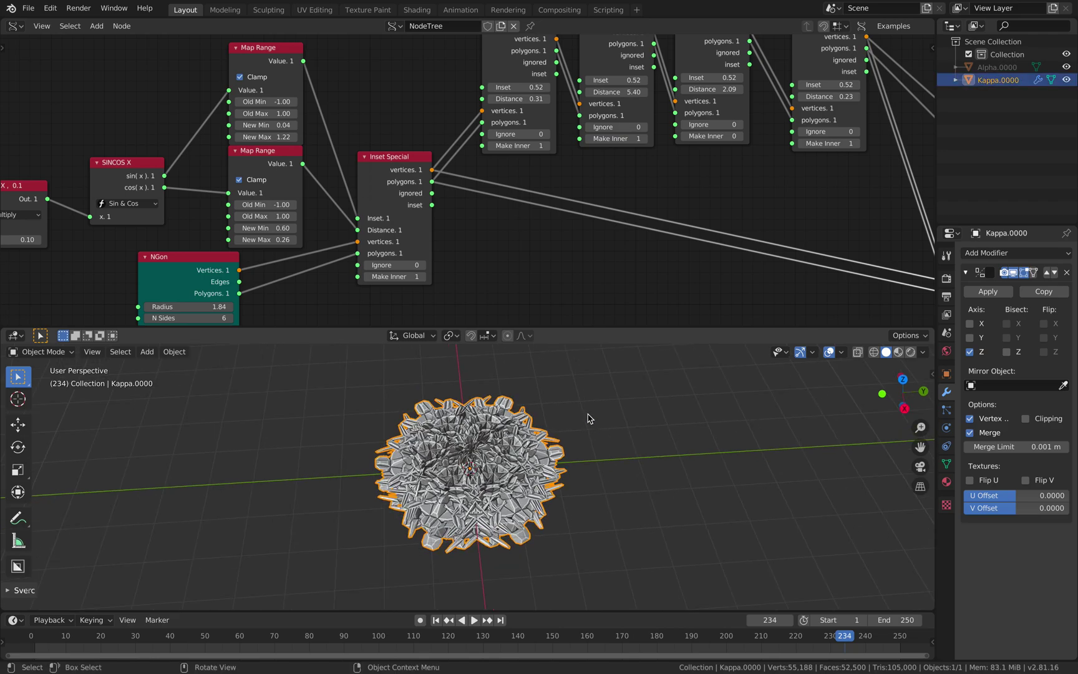
{"action": "key", "text": "ctrl"}
{"action": "key", "text": "ctrl+Left"}
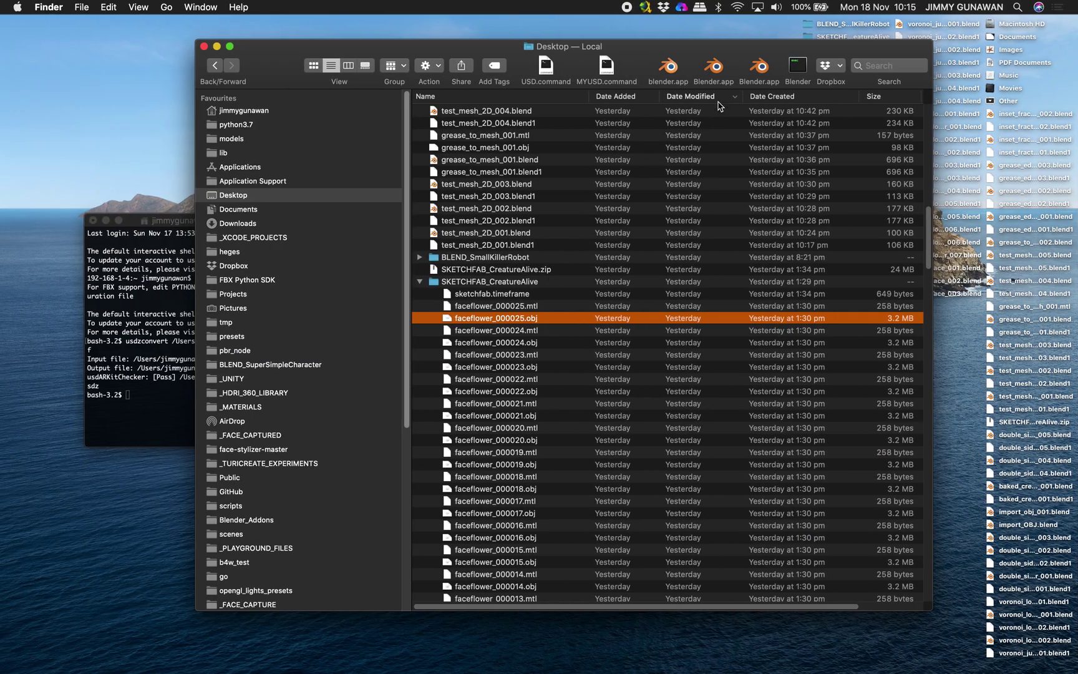
{"action": "mouse_move", "coordinate": [775, 48]}
{"action": "left_mouse_down"}
{"action": "mouse_move", "coordinate": [757, 57]}
{"action": "mouse_move", "coordinate": [783, 59]}
{"action": "left_mouse_up"}
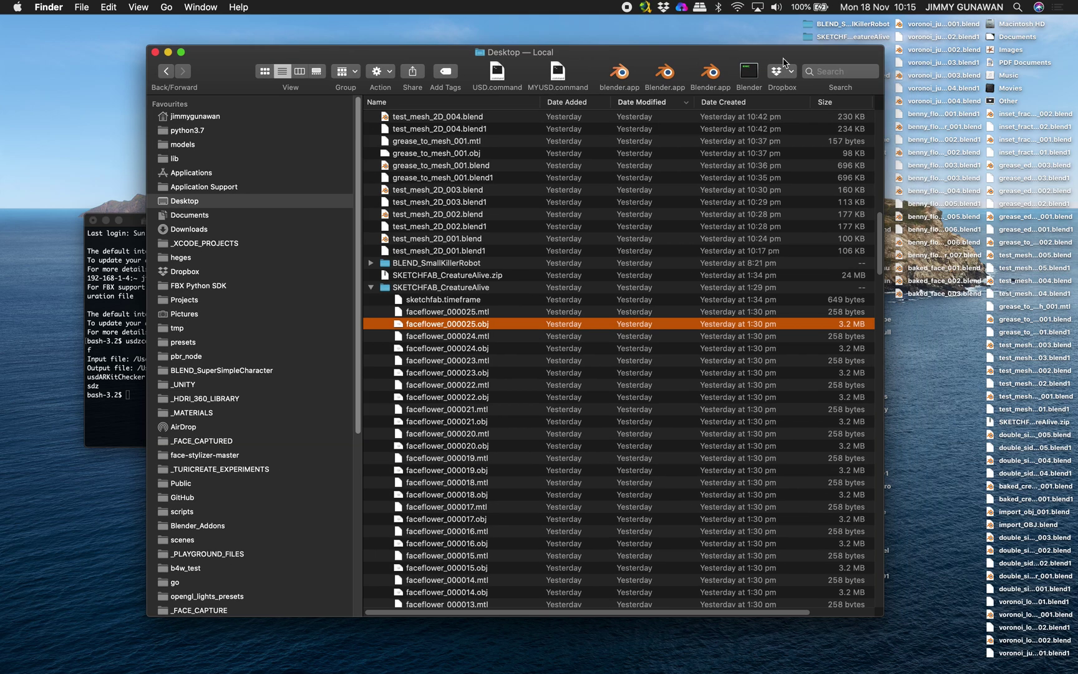
{"action": "left_click", "coordinate": [679, 72]}
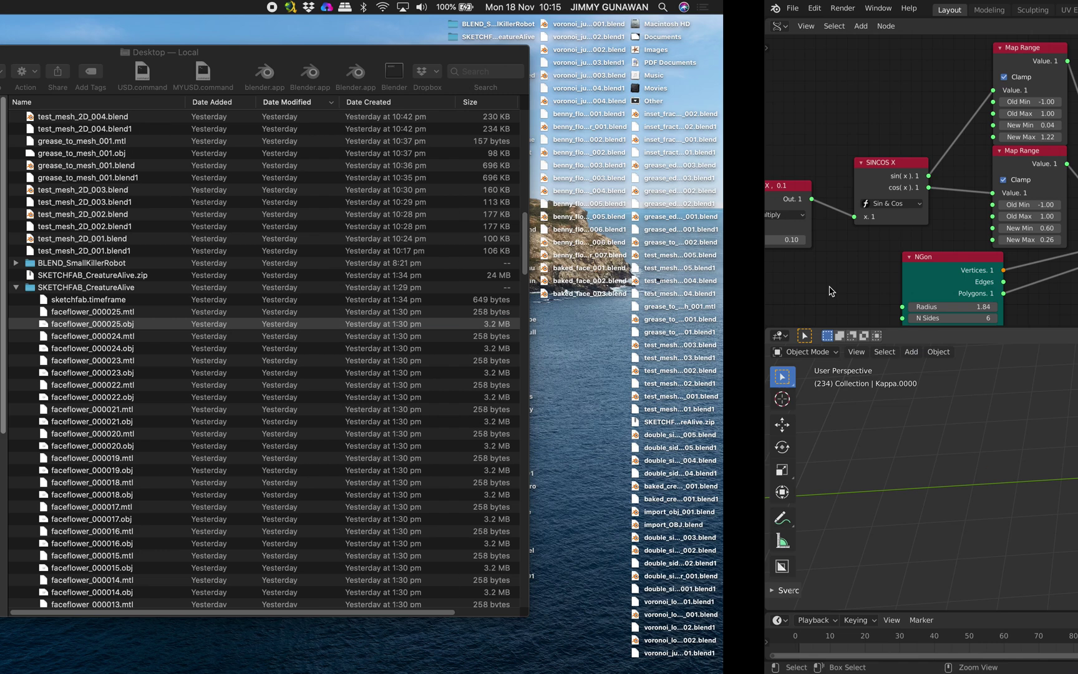
Add a level 2 Subdivision Surface modifier to the selected Kappa mesh.
{"action": "key", "text": "ctrl+2"}
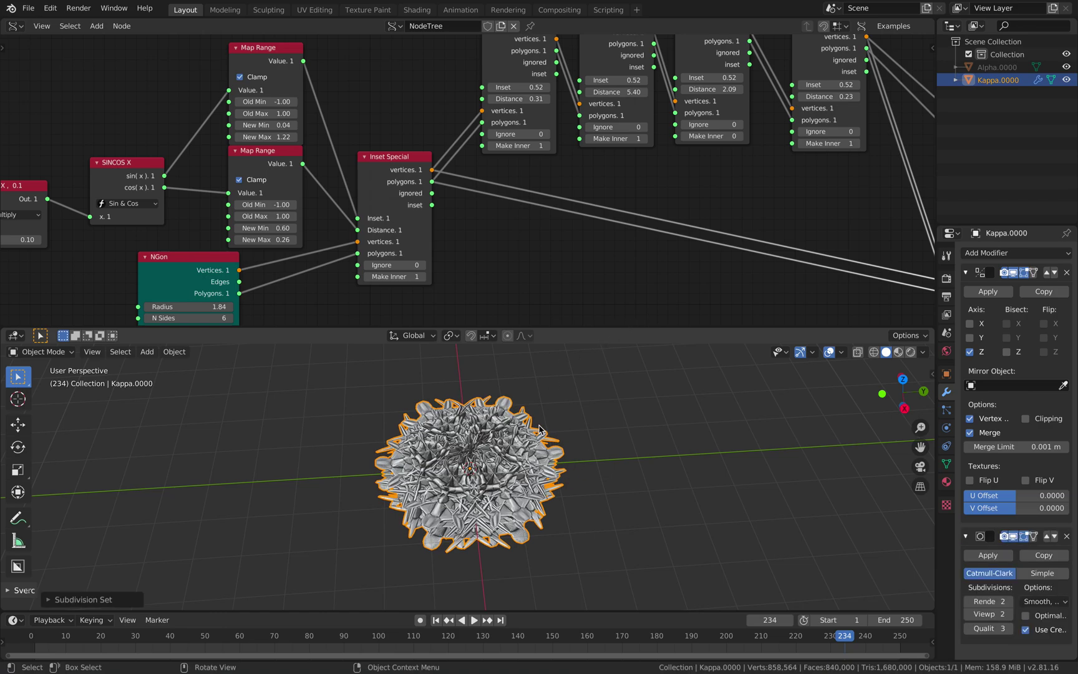
Switch to the Blender 2.82 Alpha window, dismiss the splash, start opening a file and allow access to the Desktop folder.
{"action": "scroll", "coordinate": [534, 469], "scroll_direction": "up", "scroll_amount": 5}
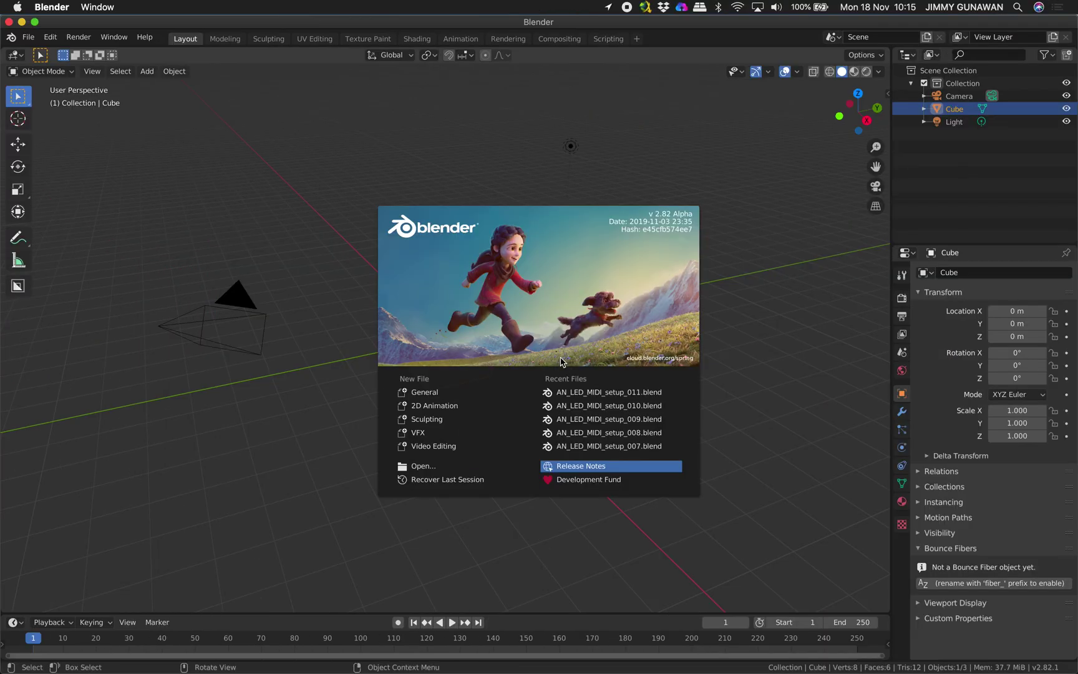
{"action": "left_click", "coordinate": [297, 79]}
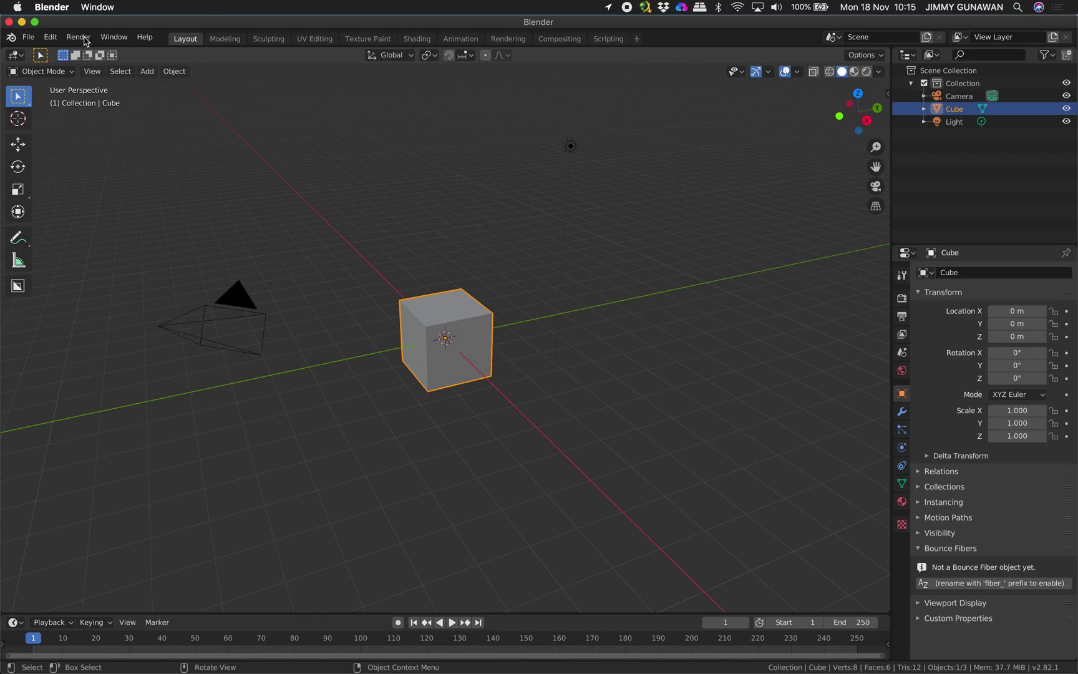
{"action": "left_click", "coordinate": [29, 38]}
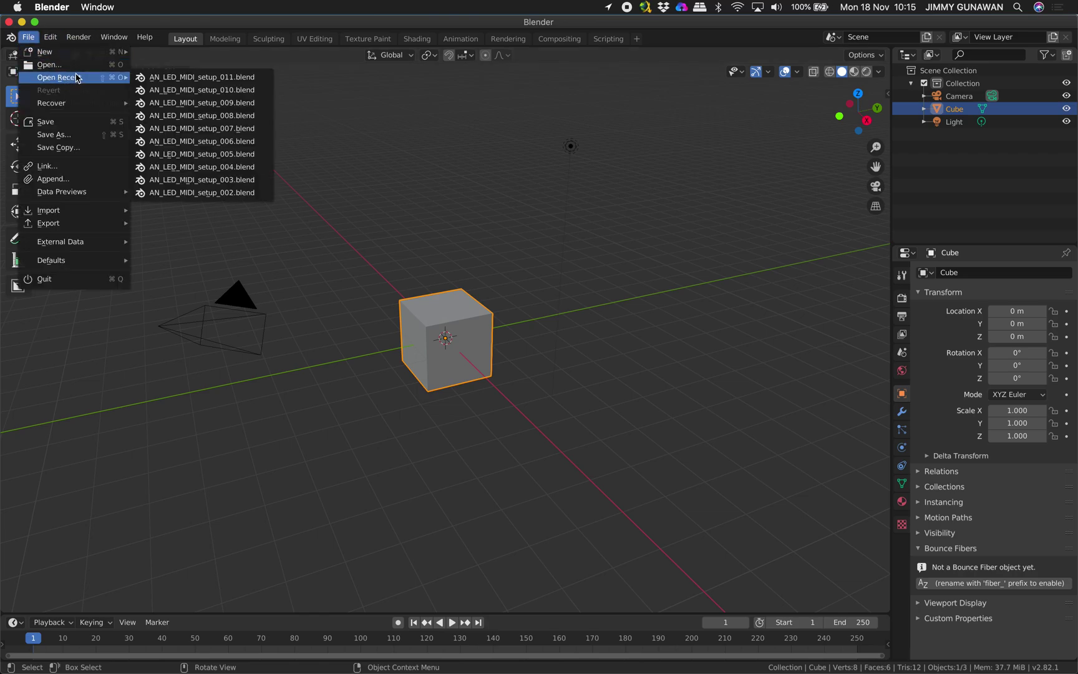
{"action": "left_click", "coordinate": [75, 65]}
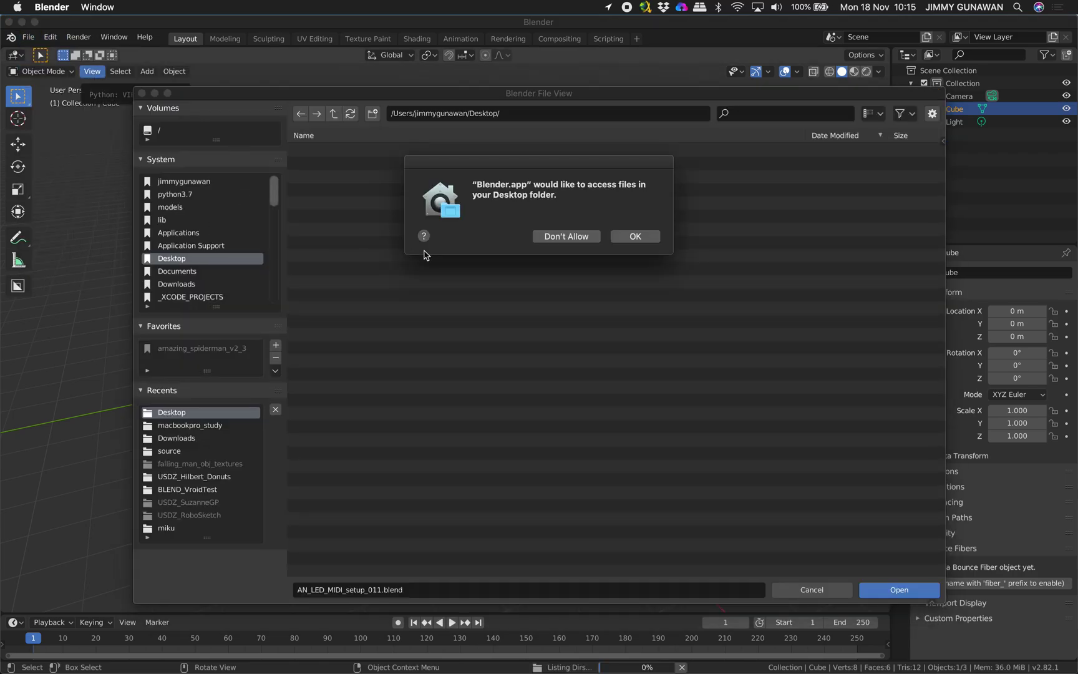
{"action": "left_click", "coordinate": [636, 236]}
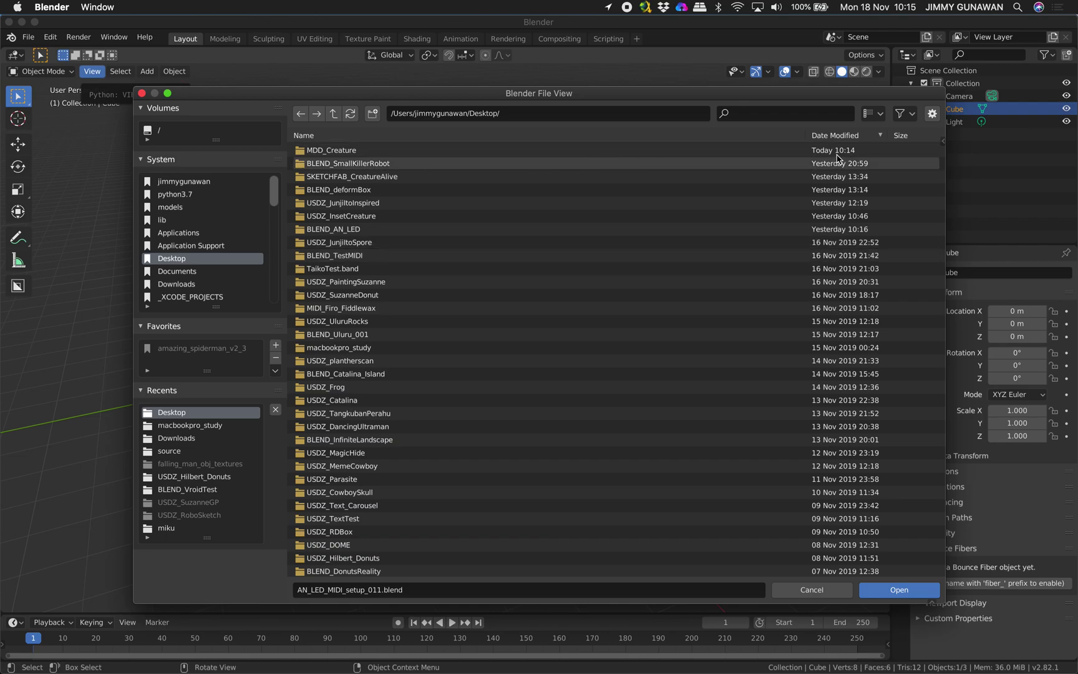
Reverse the Desktop listing's date-modified order and open inset_fractal_002.blend.
{"action": "left_click", "coordinate": [854, 136]}
{"action": "scroll", "coordinate": [712, 361], "scroll_direction": "down", "scroll_amount": 10}
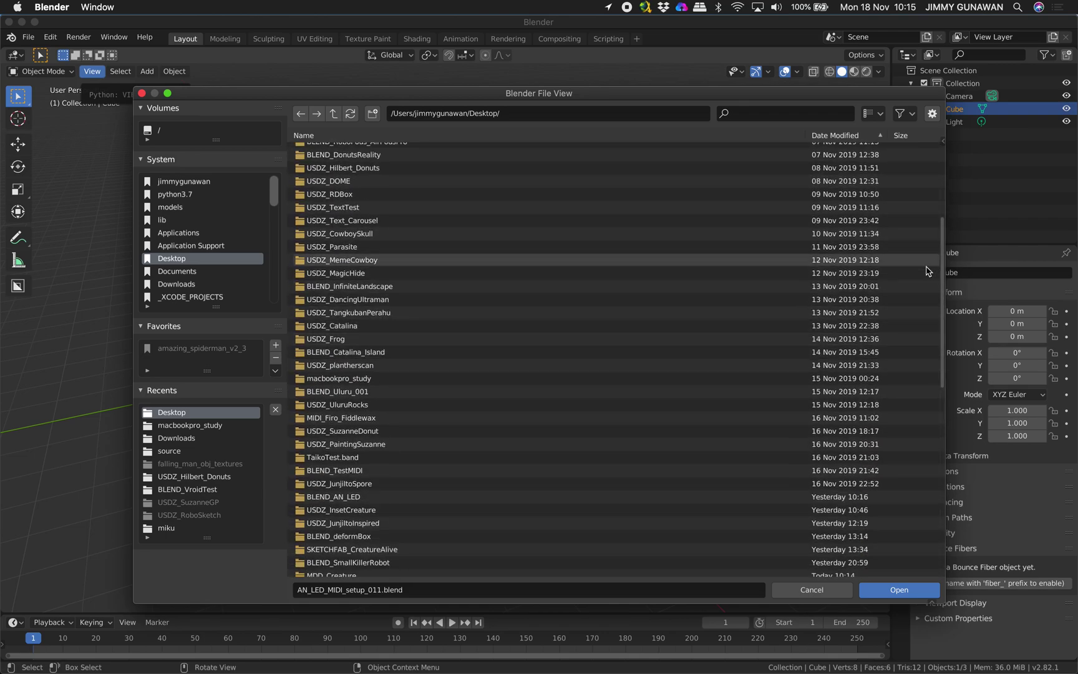
{"action": "scroll", "coordinate": [605, 349], "scroll_direction": "down", "scroll_amount": 3}
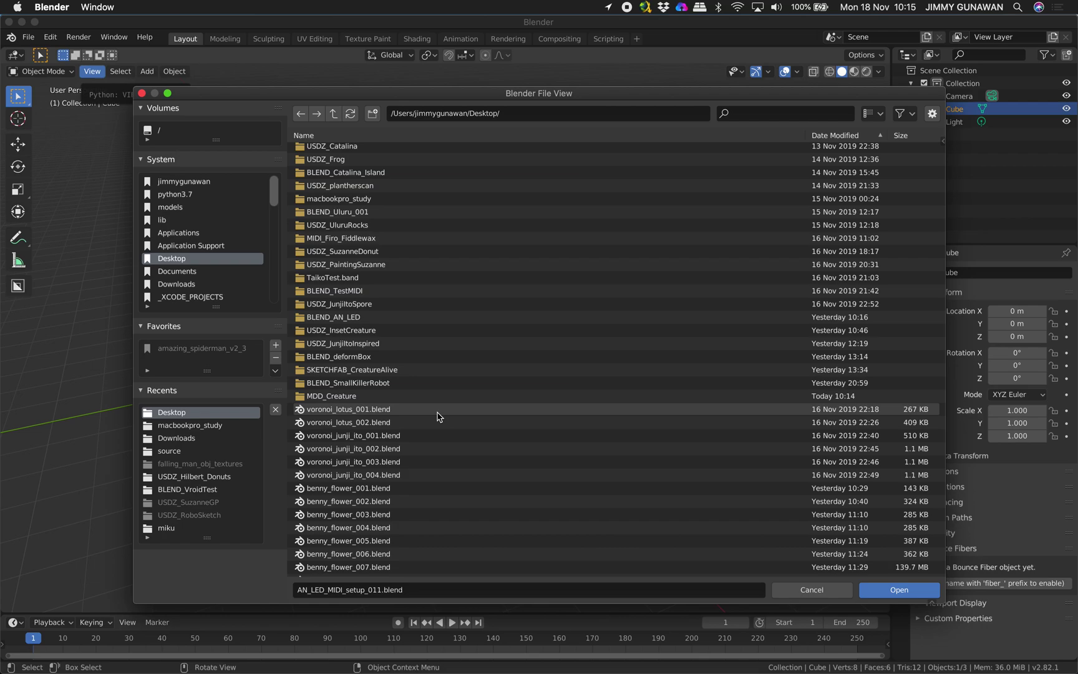
{"action": "scroll", "coordinate": [383, 426], "scroll_direction": "down", "scroll_amount": 12}
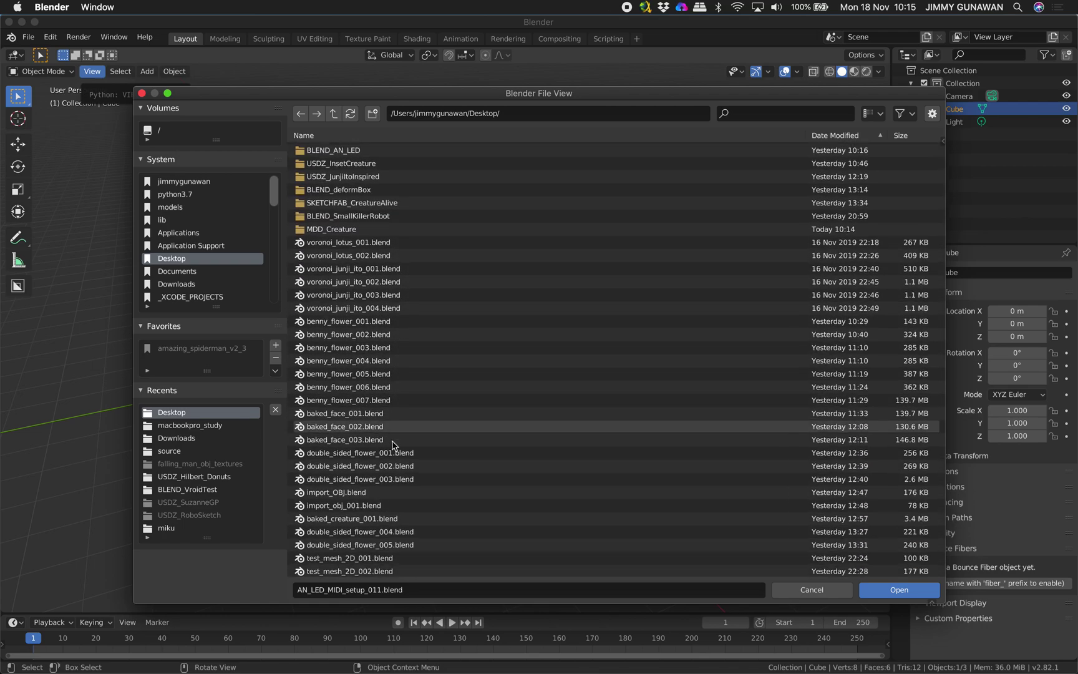
{"action": "scroll", "coordinate": [393, 445], "scroll_direction": "down", "scroll_amount": 10}
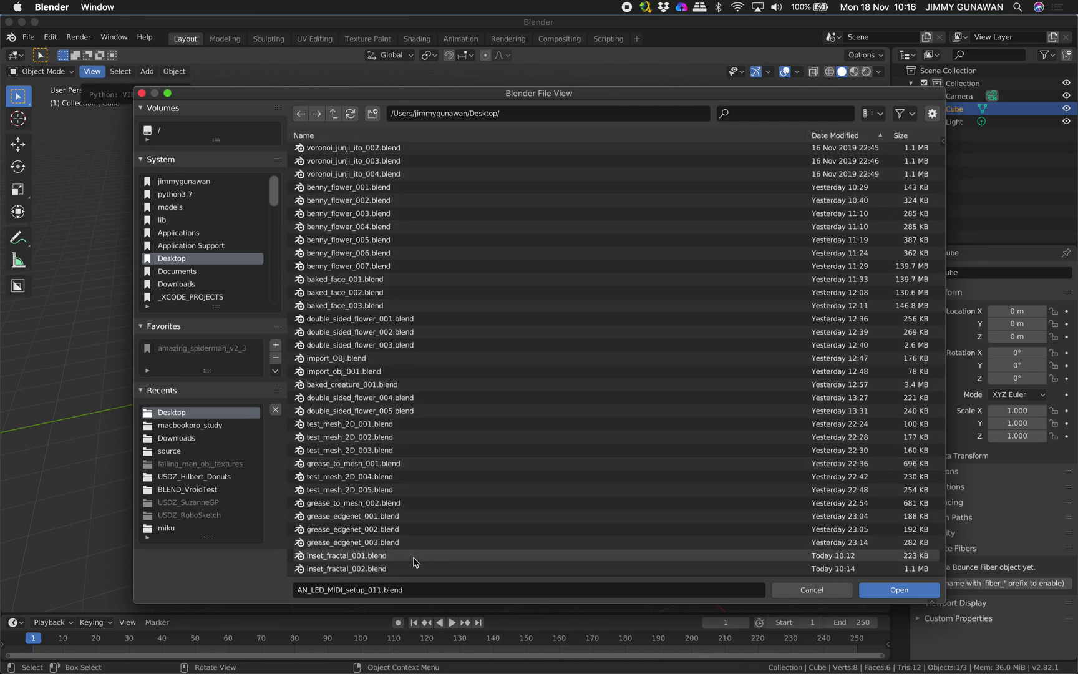
{"action": "left_click", "coordinate": [413, 568]}
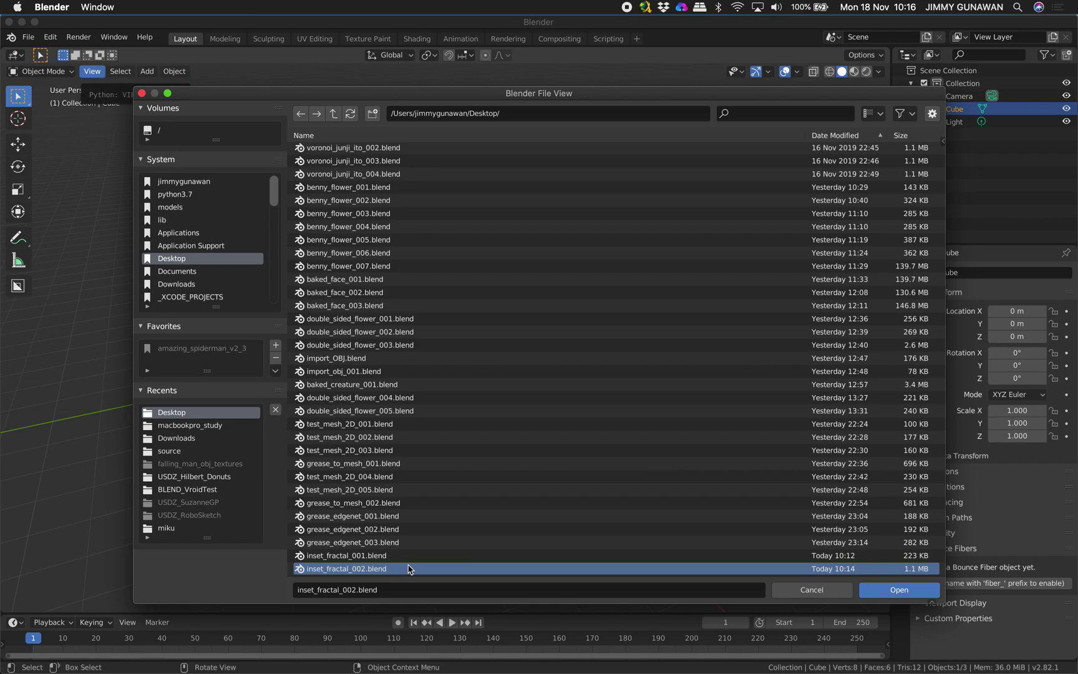
{"action": "double_click", "coordinate": [409, 569]}
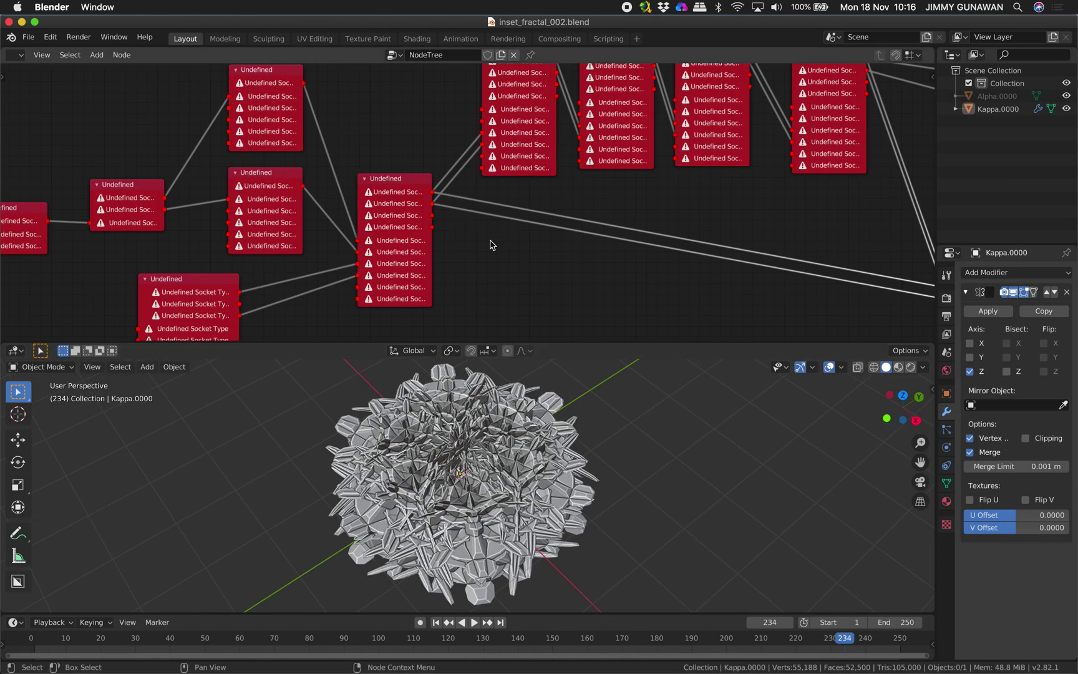
Delete all the undefined nodes from the NodeTree and apply the Mirror modifier on the Kappa mesh.
{"action": "middle_click_drag", "start_coordinate": [673, 94], "coordinate": [497, 134]}
{"action": "middle_click_drag", "start_coordinate": [817, 262], "coordinate": [744, 183]}
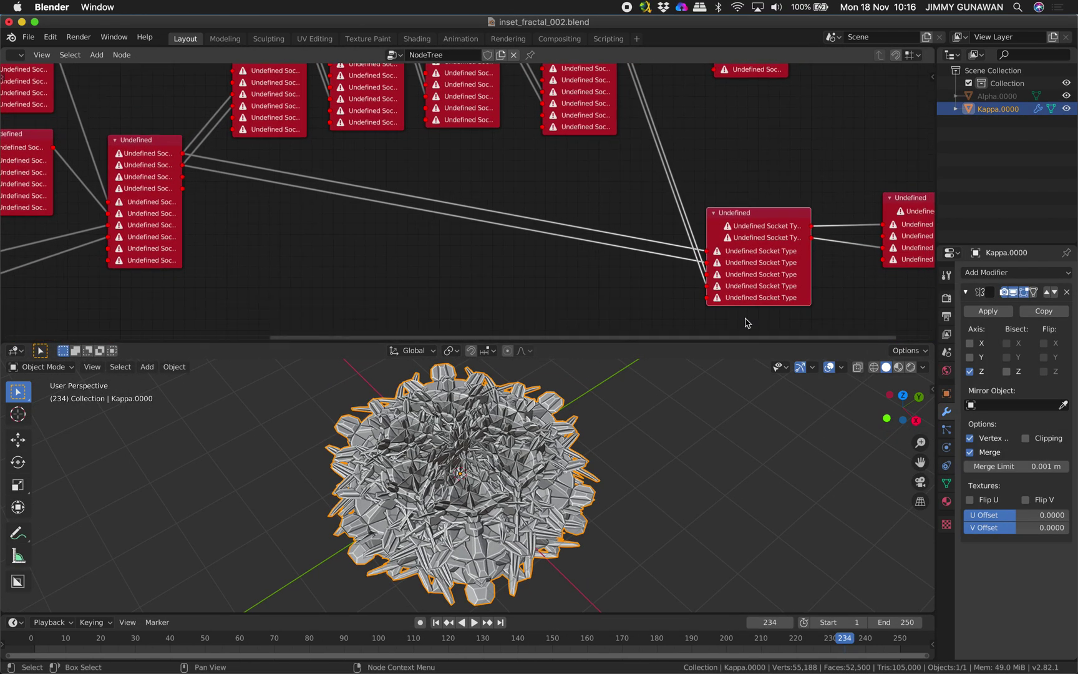
{"action": "left_click_drag", "start_coordinate": [733, 343], "coordinate": [731, 257]}
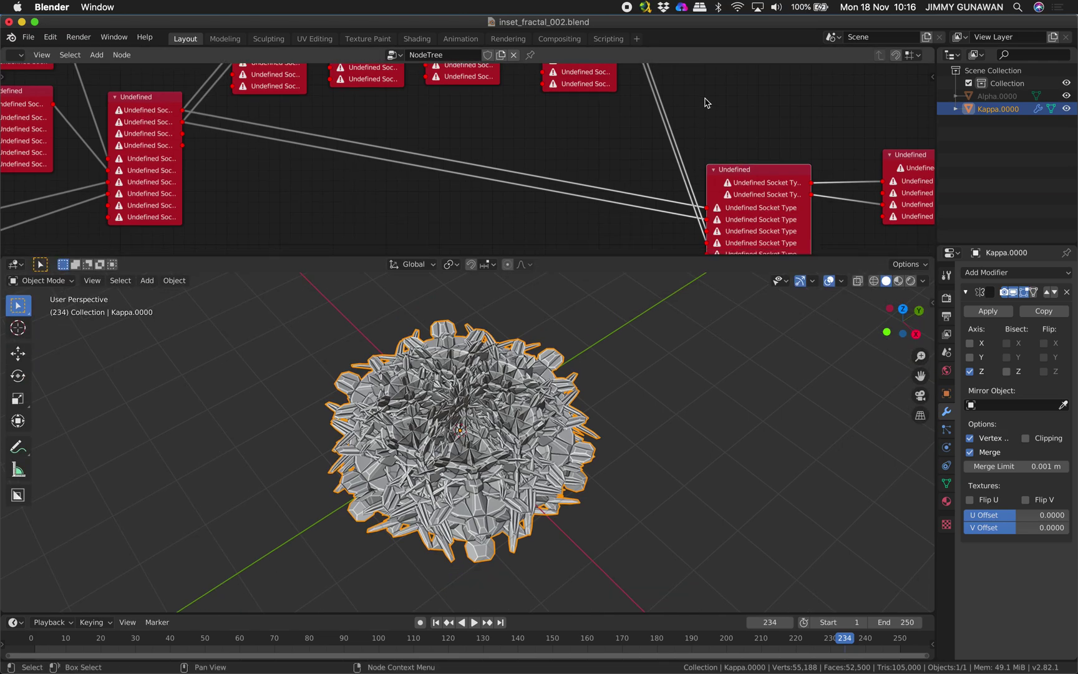
{"action": "key", "text": "a"}
{"action": "key", "text": "x"}
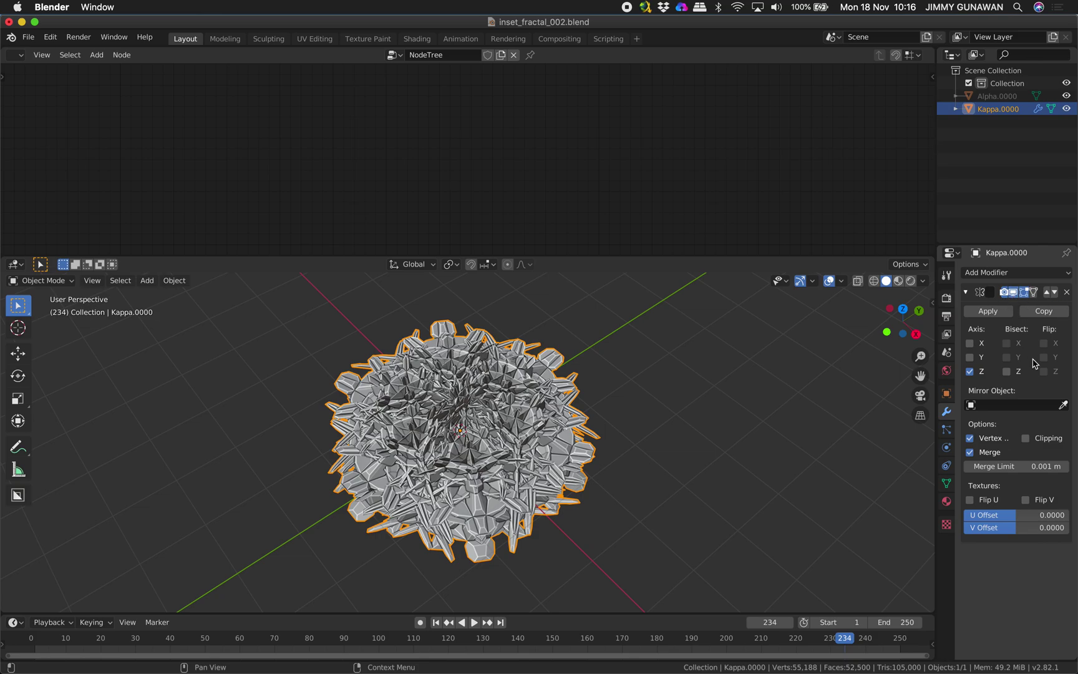
{"action": "left_click", "coordinate": [990, 312]}
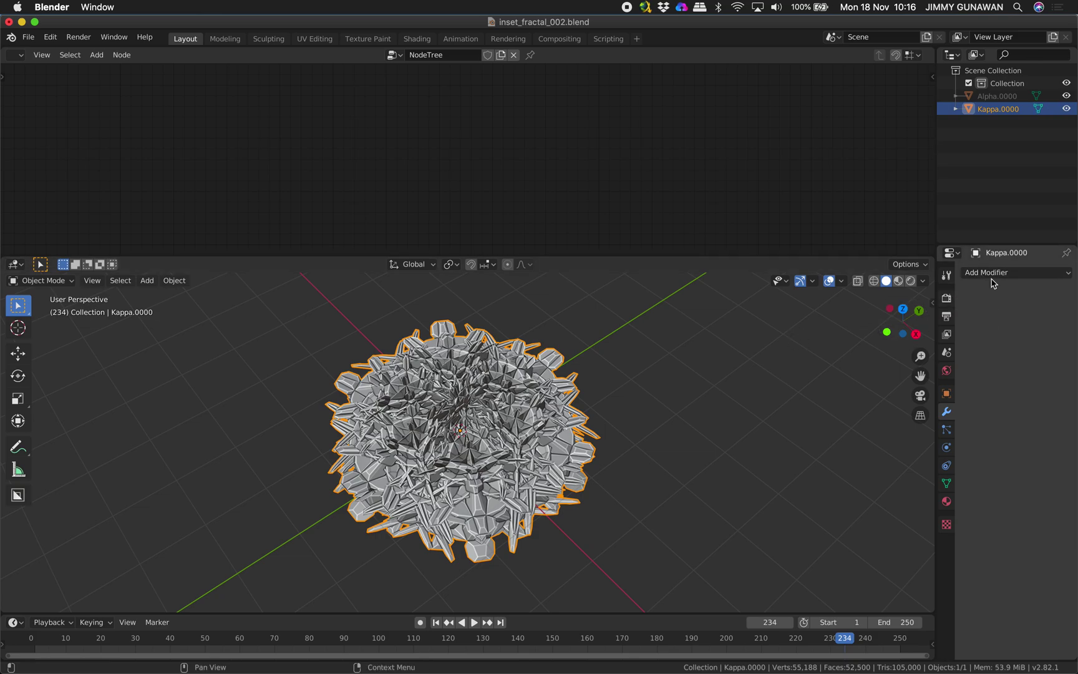
Try a Remesh modifier on the Kappa mesh, look at its mode options, and remove the modifier.
{"action": "left_click", "coordinate": [992, 278]}
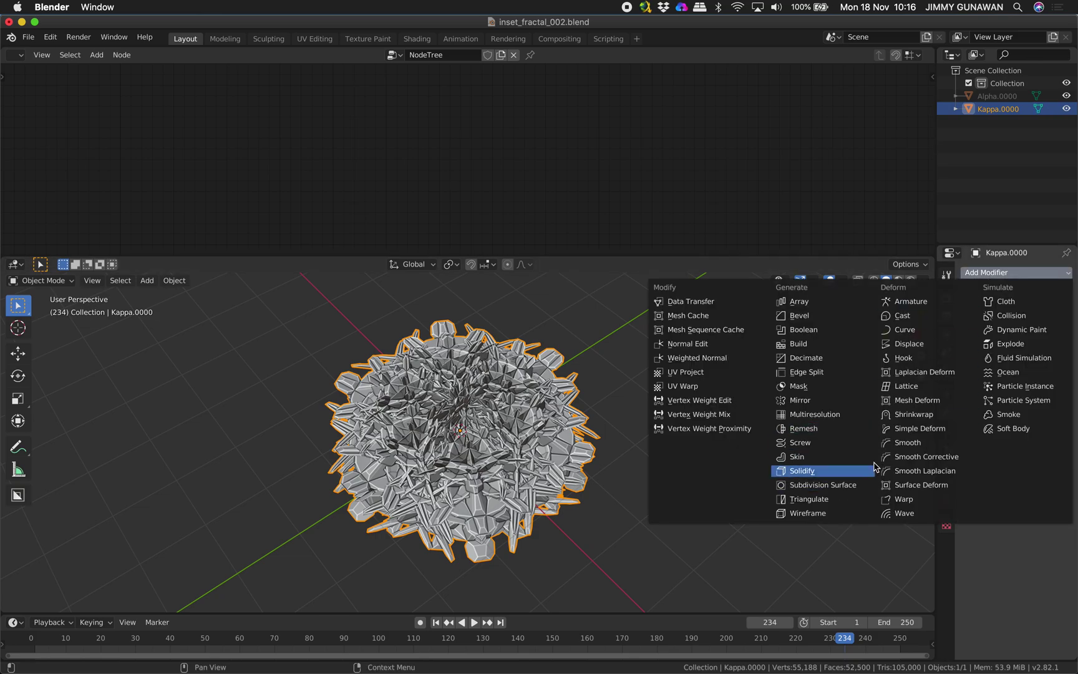
{"action": "left_click", "coordinate": [872, 429]}
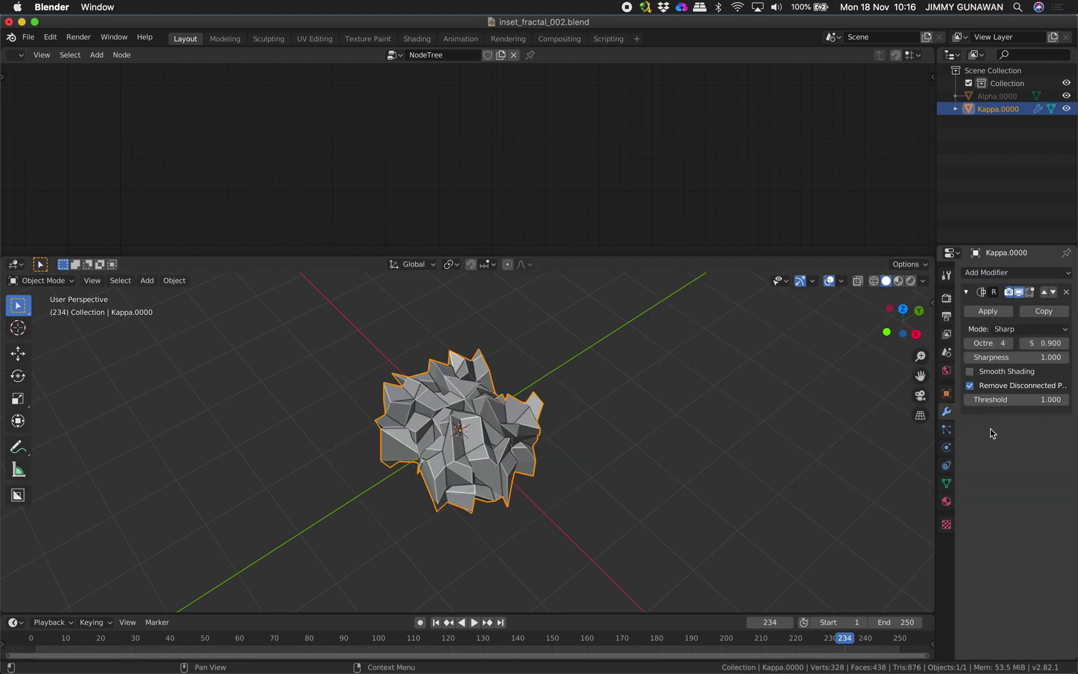
{"action": "left_click", "coordinate": [1025, 329]}
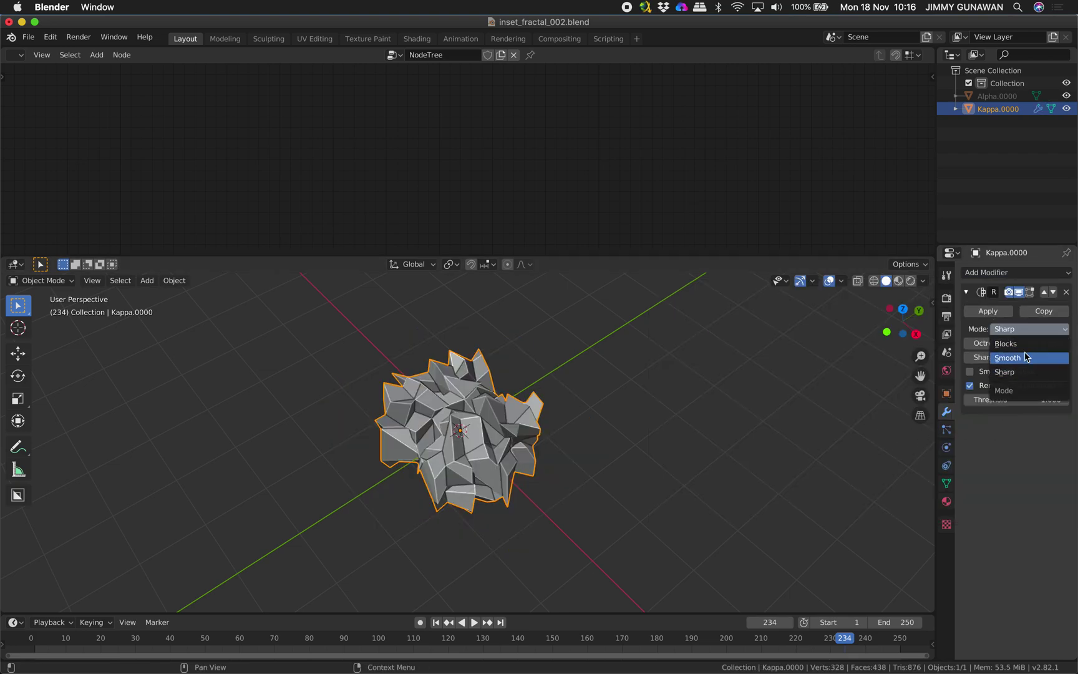
{"action": "left_click", "coordinate": [1066, 293]}
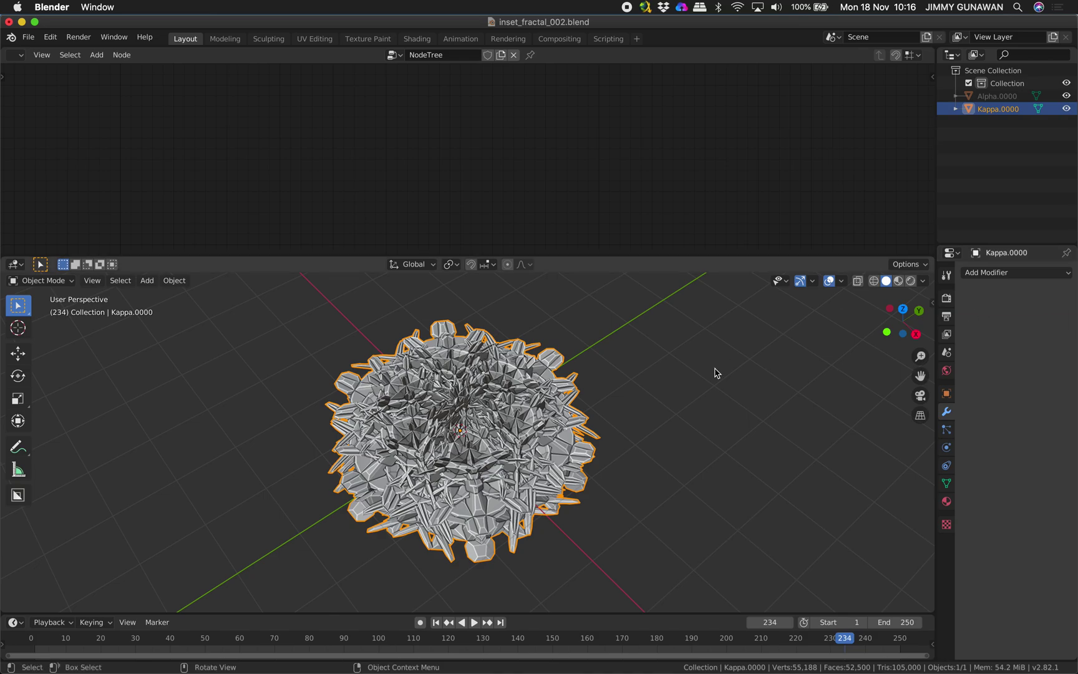
Switch the Kappa mesh to Sculpt Mode.
{"action": "left_click", "coordinate": [63, 280]}
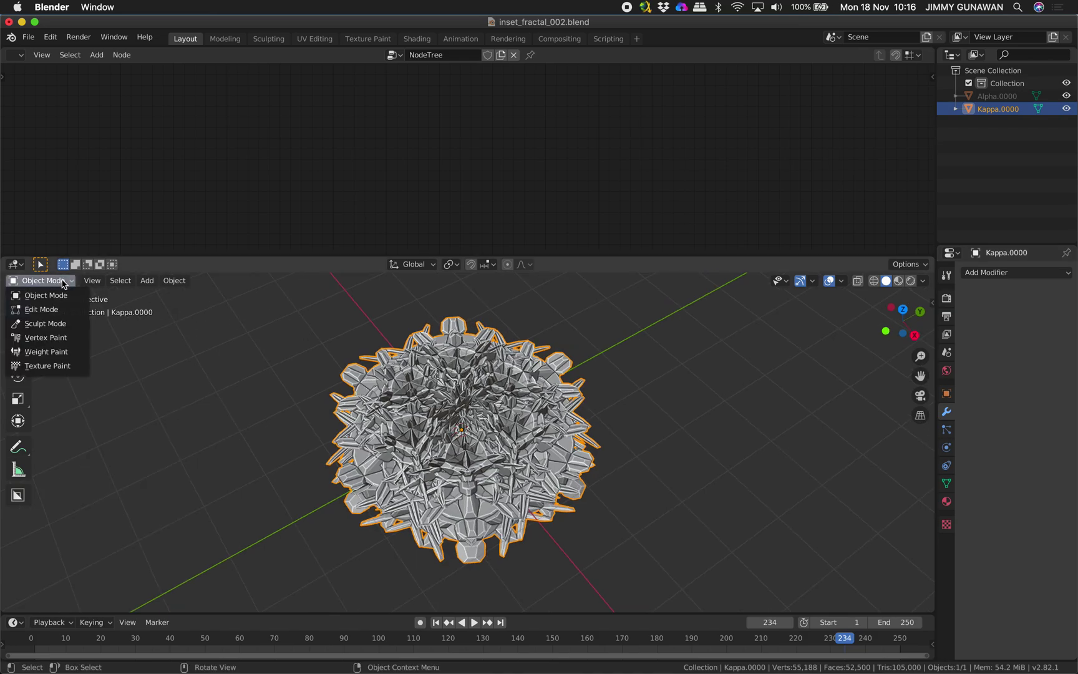
{"action": "left_click", "coordinate": [62, 323]}
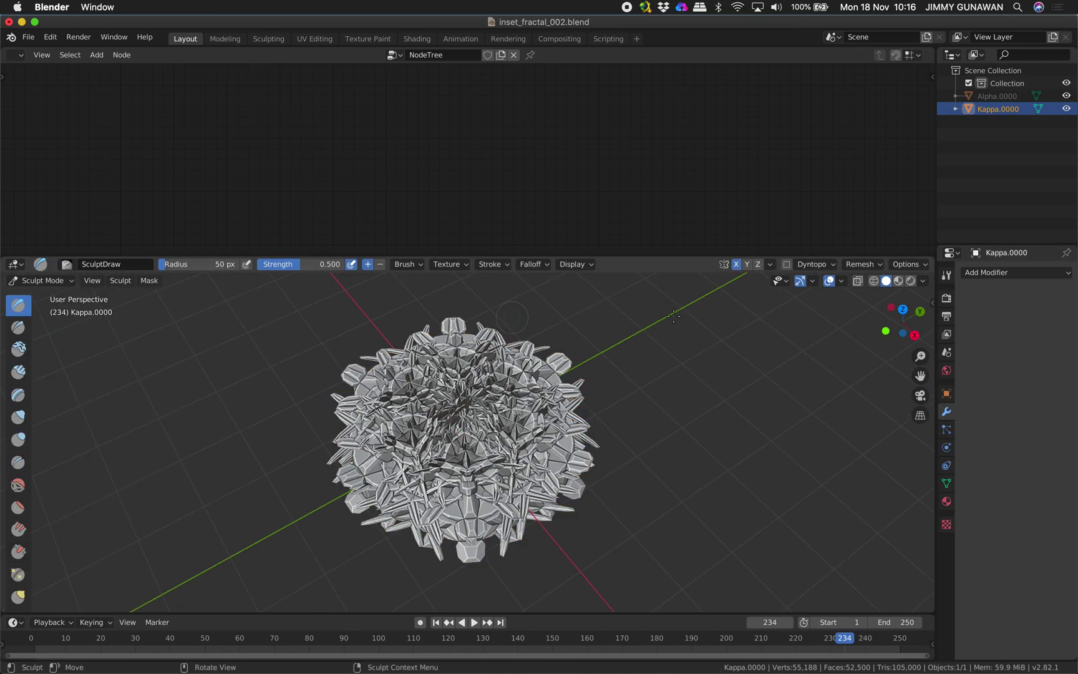
Try a voxel remesh of the Kappa mesh at the default voxel size and undo it.
{"action": "left_click", "coordinate": [856, 265]}
{"action": "left_click", "coordinate": [869, 374]}
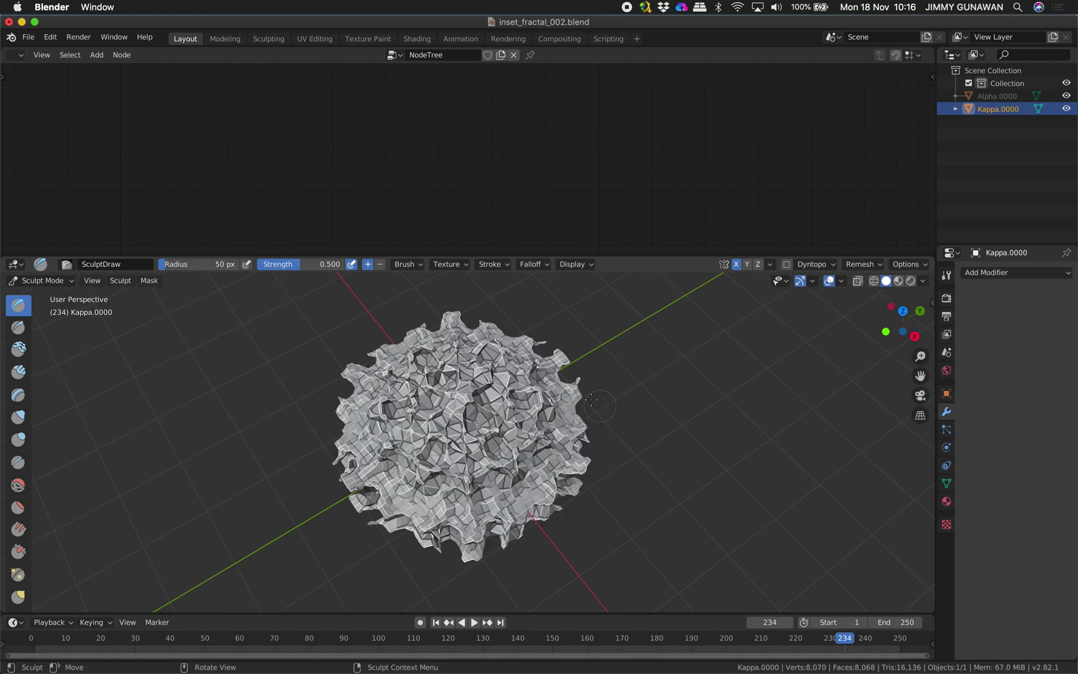
{"action": "middle_click_drag", "start_coordinate": [545, 460], "coordinate": [568, 459]}
{"action": "key", "text": "ctrl+z"}
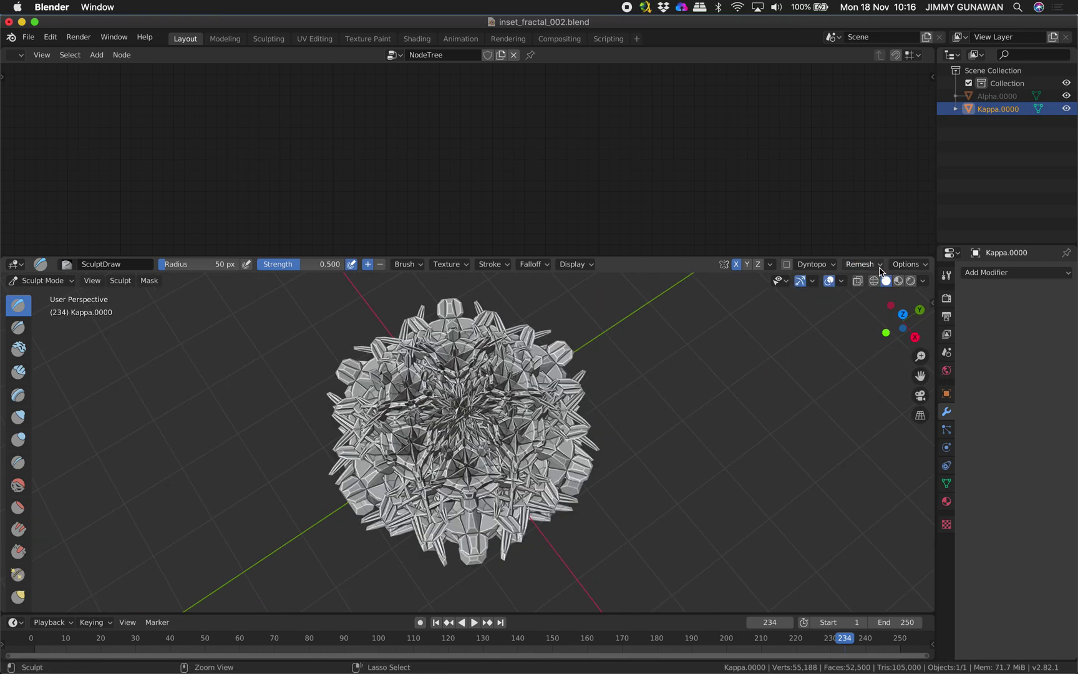
Set the voxel size to 0.02 m and remesh the Kappa mesh.
{"action": "left_click", "coordinate": [861, 264]}
{"action": "double_click", "coordinate": [890, 289]}
{"action": "key", "text": "BackSpace"}
{"action": "type", "text": "0.02"}
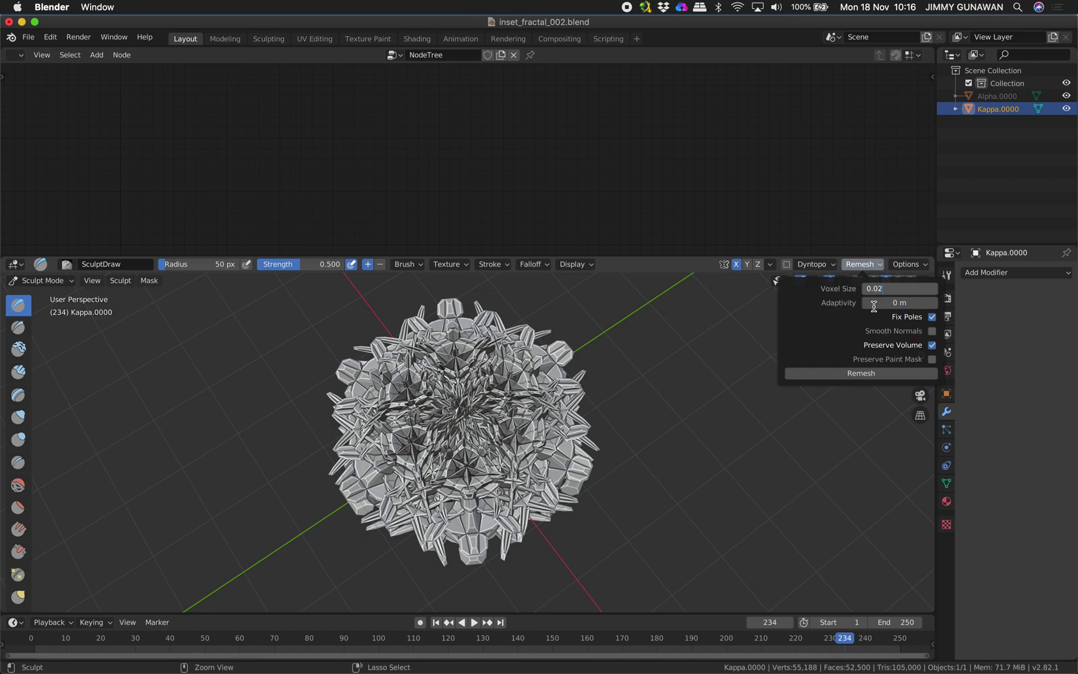
{"action": "key", "text": "Return"}
{"action": "left_click", "coordinate": [838, 373]}
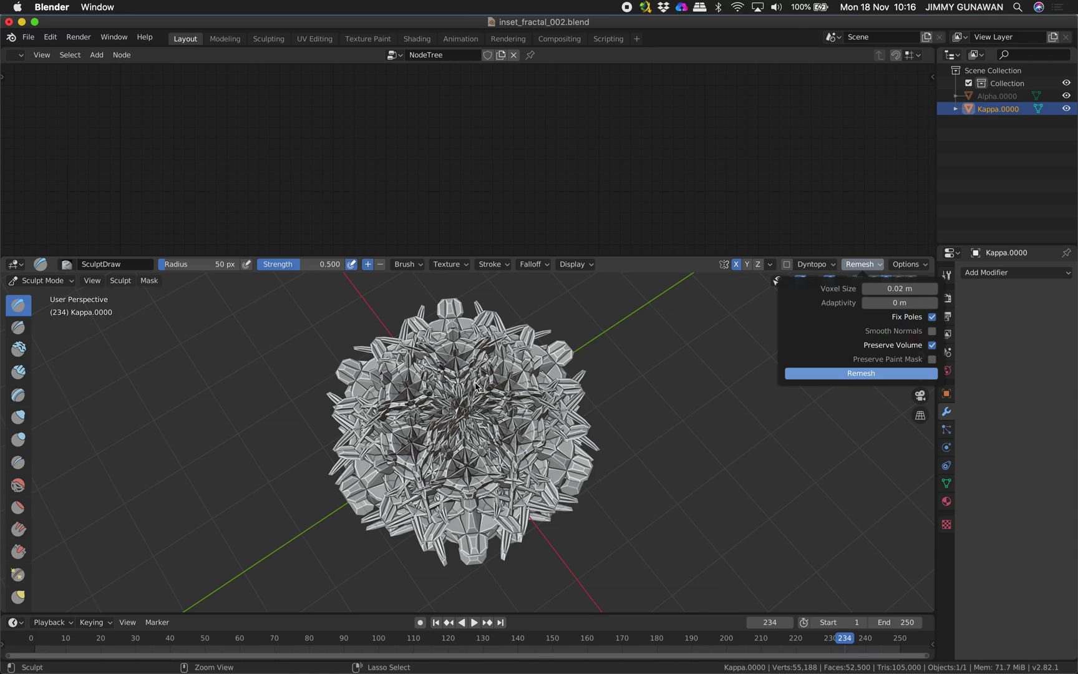
{"action": "scroll", "coordinate": [513, 410], "scroll_direction": "up", "scroll_amount": 8}
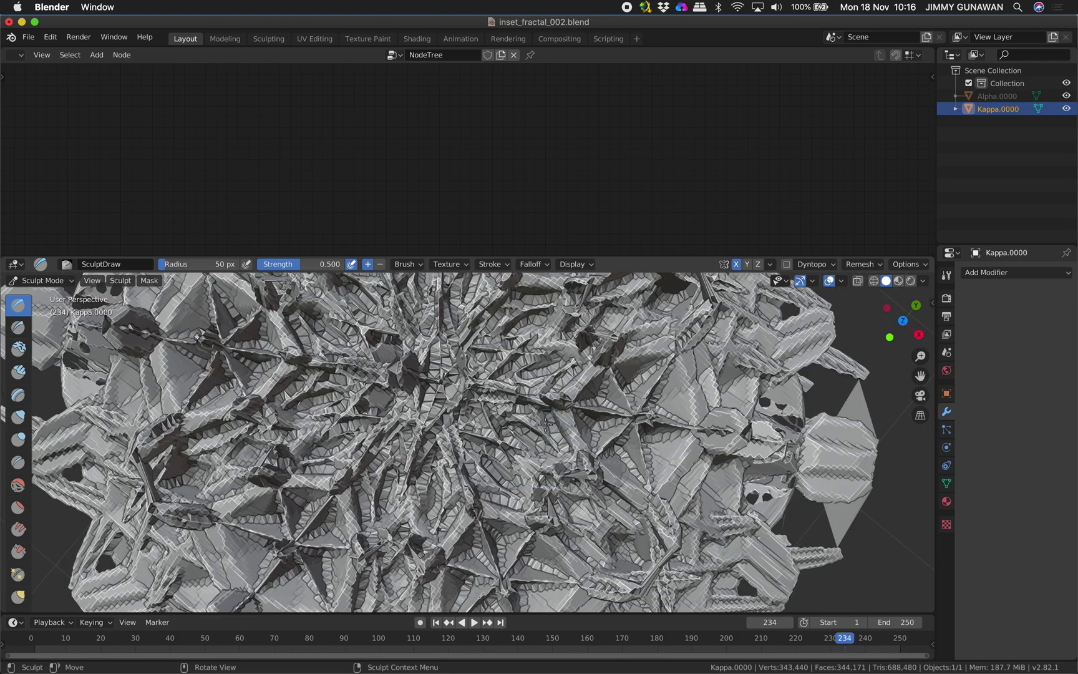
{"action": "scroll", "coordinate": [523, 392], "scroll_direction": "down", "scroll_amount": 6}
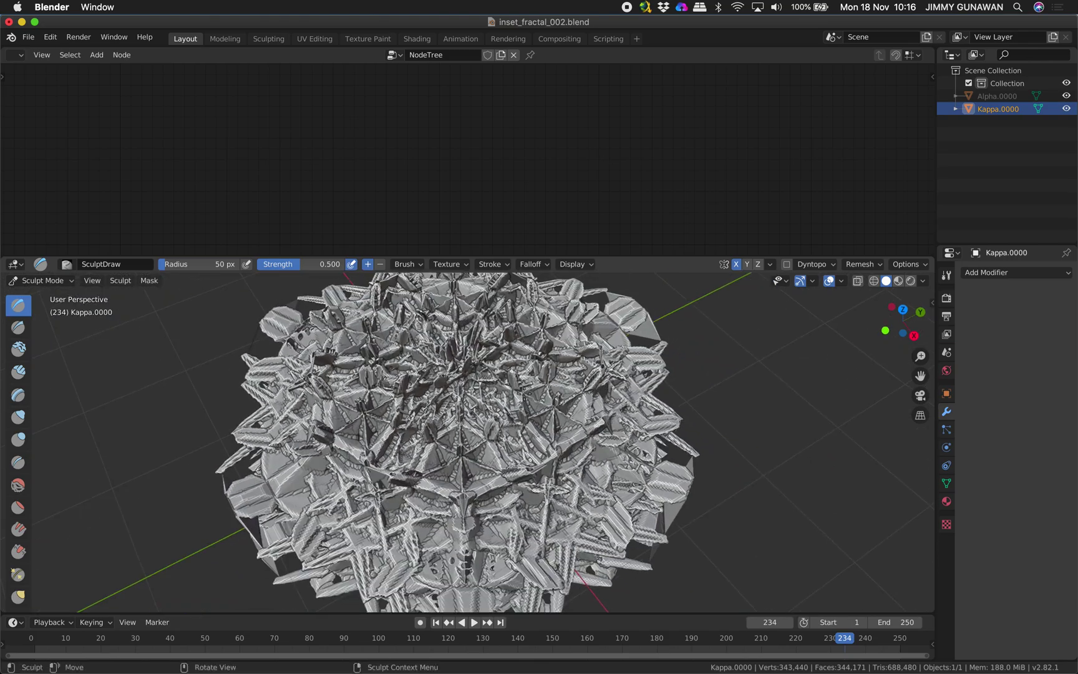
Return to Object Mode, add a Displace modifier with strength 0.120 to the Kappa mesh, and deselect it.
{"action": "left_click", "coordinate": [62, 281]}
{"action": "left_click", "coordinate": [50, 292]}
{"action": "left_click_drag", "start_coordinate": [898, 321], "coordinate": [907, 324]}
{"action": "left_click", "coordinate": [992, 273]}
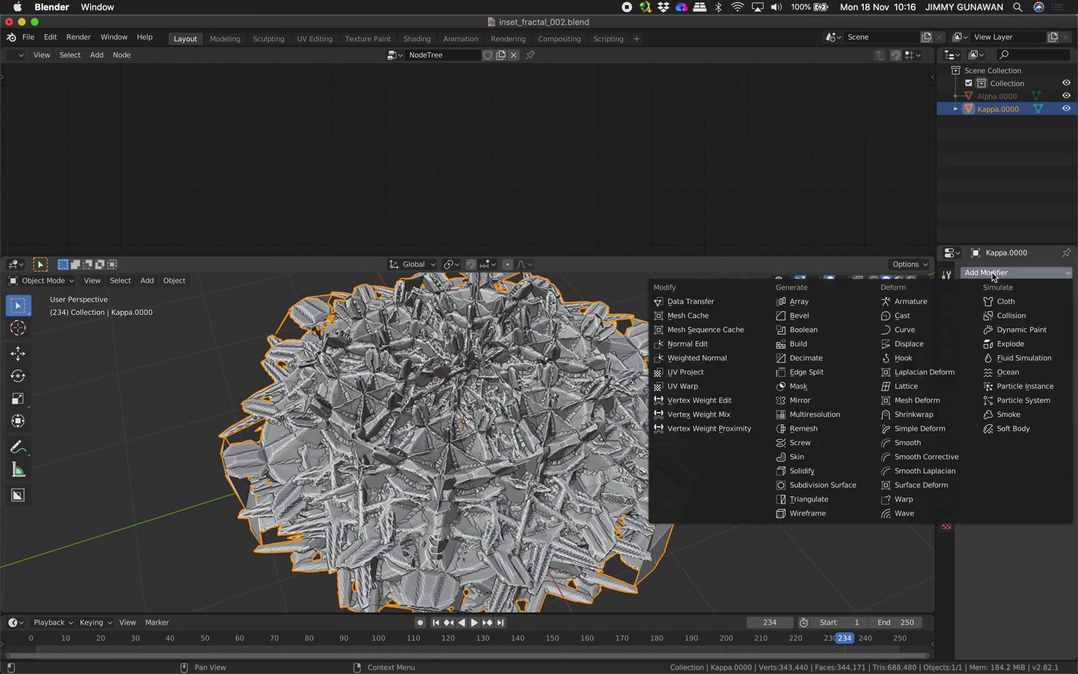
{"action": "left_click", "coordinate": [909, 344]}
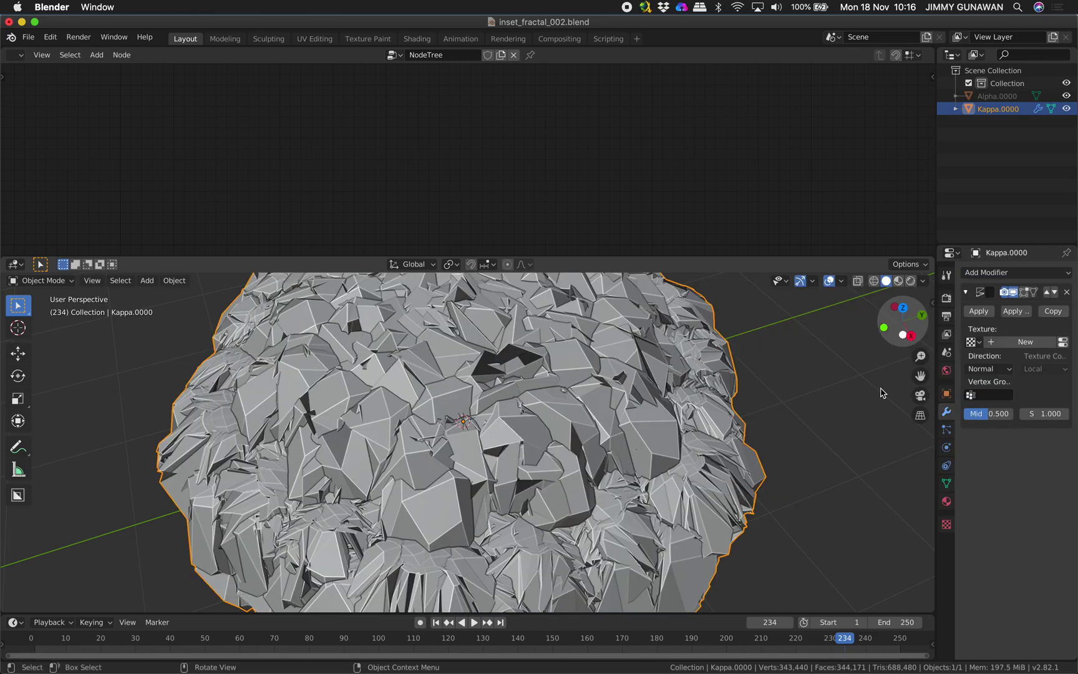
{"action": "left_click_drag", "start_coordinate": [1042, 414], "coordinate": [1012, 414]}
{"action": "scroll", "coordinate": [591, 468], "scroll_direction": "down", "scroll_amount": 3}
{"action": "middle_click_drag", "start_coordinate": [549, 402], "coordinate": [591, 468]}
{"action": "key", "text": "alt+a"}
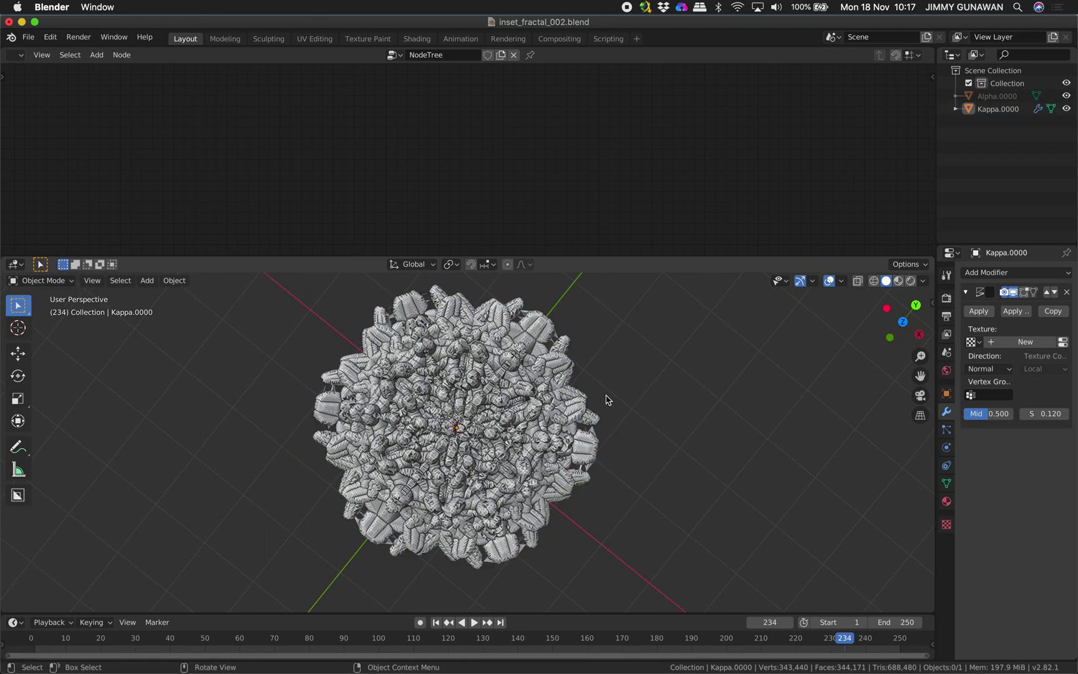
Enlarge the 3D viewport area and enable Shadow in the viewport shading, keeping Cavity on.
{"action": "scroll", "coordinate": [606, 402], "scroll_direction": "up", "scroll_amount": 5}
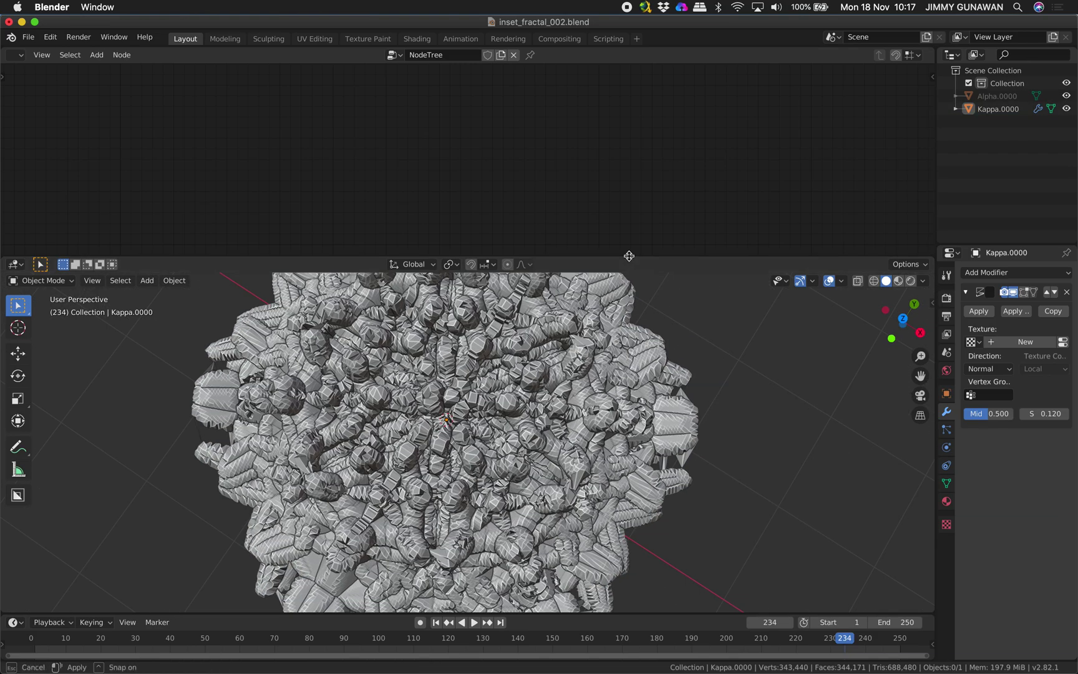
{"action": "left_click_drag", "start_coordinate": [630, 256], "coordinate": [650, 166]}
{"action": "left_click", "coordinate": [923, 183]}
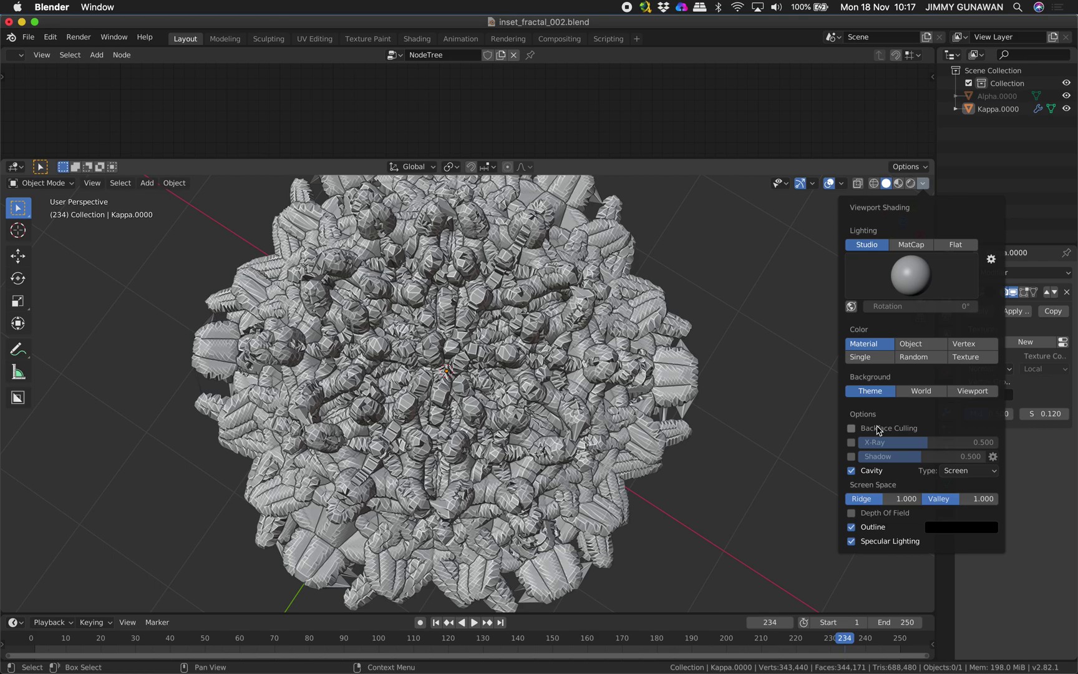
{"action": "left_click", "coordinate": [850, 471]}
{"action": "left_click", "coordinate": [851, 470]}
{"action": "left_click", "coordinate": [851, 456]}
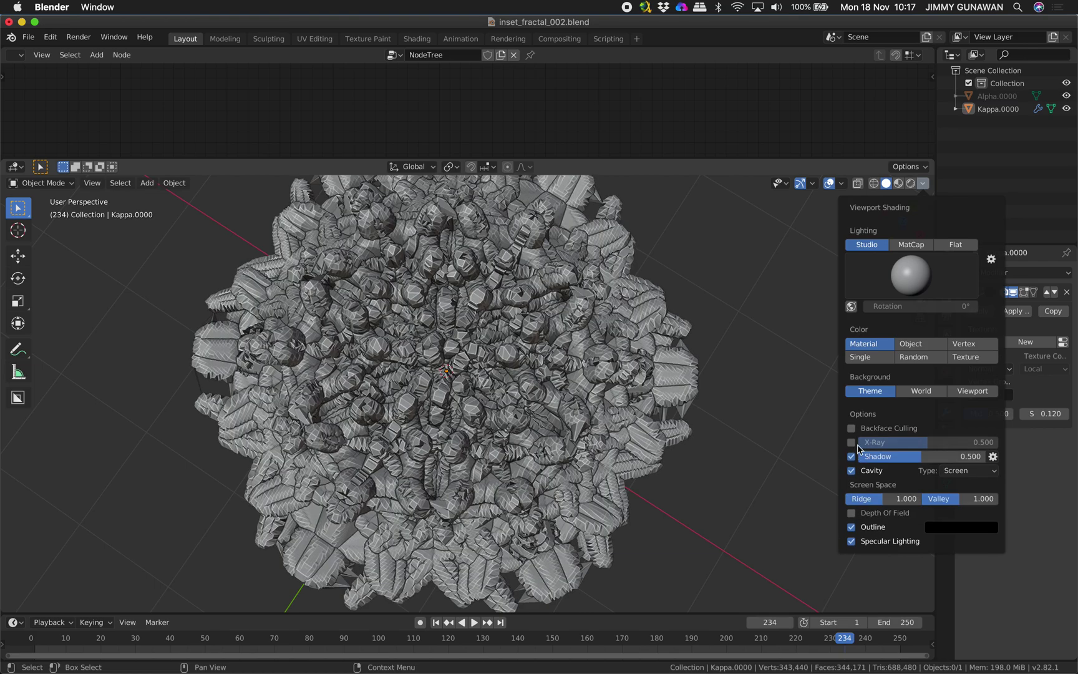
Apply smooth shading to the displaced Kappa mesh and deselect it.
{"action": "middle_click_drag", "start_coordinate": [711, 380], "coordinate": [632, 353]}
{"action": "left_click", "coordinate": [662, 363]}
{"action": "right_click", "coordinate": [633, 353]}
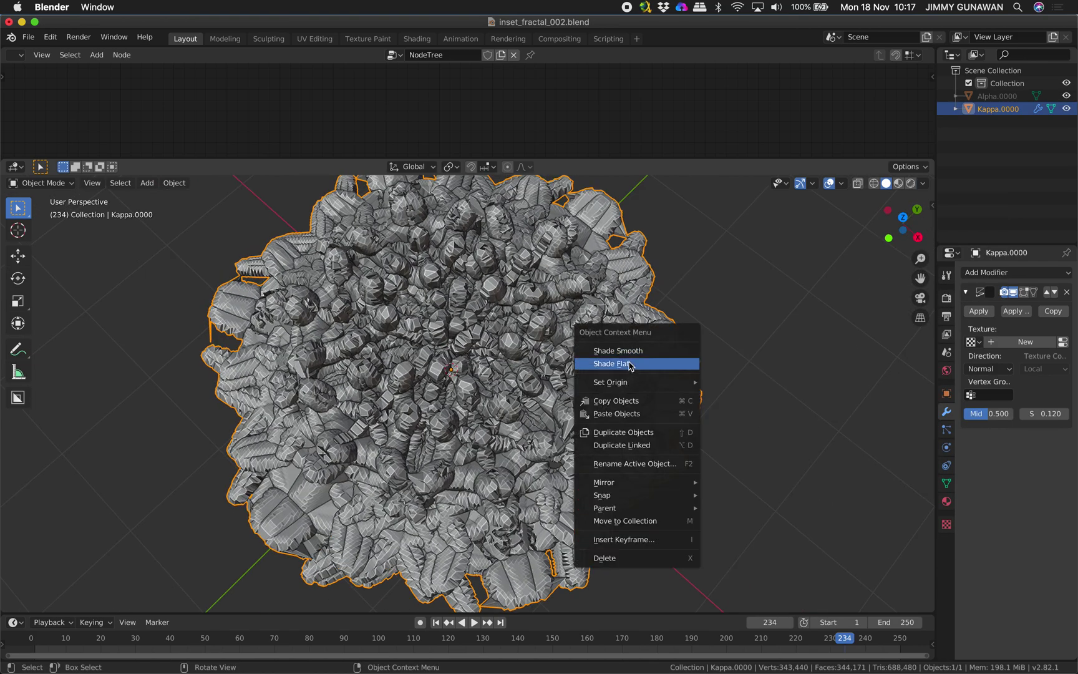
{"action": "left_click", "coordinate": [663, 353]}
{"action": "left_click", "coordinate": [723, 359]}
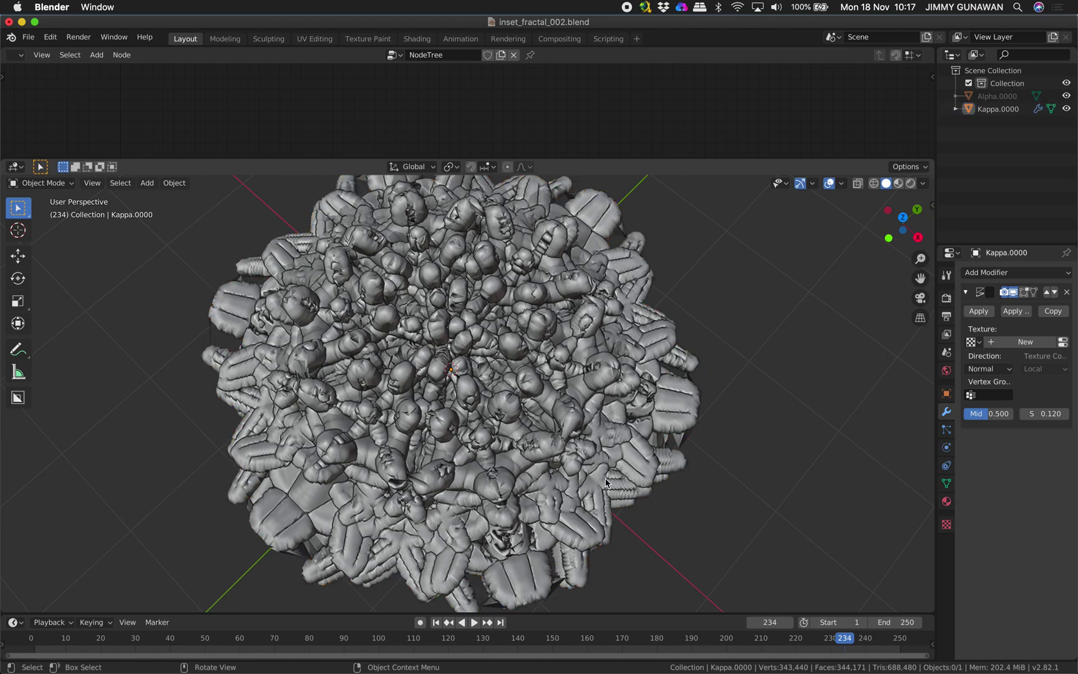
{"action": "middle_click_drag", "start_coordinate": [723, 359], "coordinate": [471, 482]}
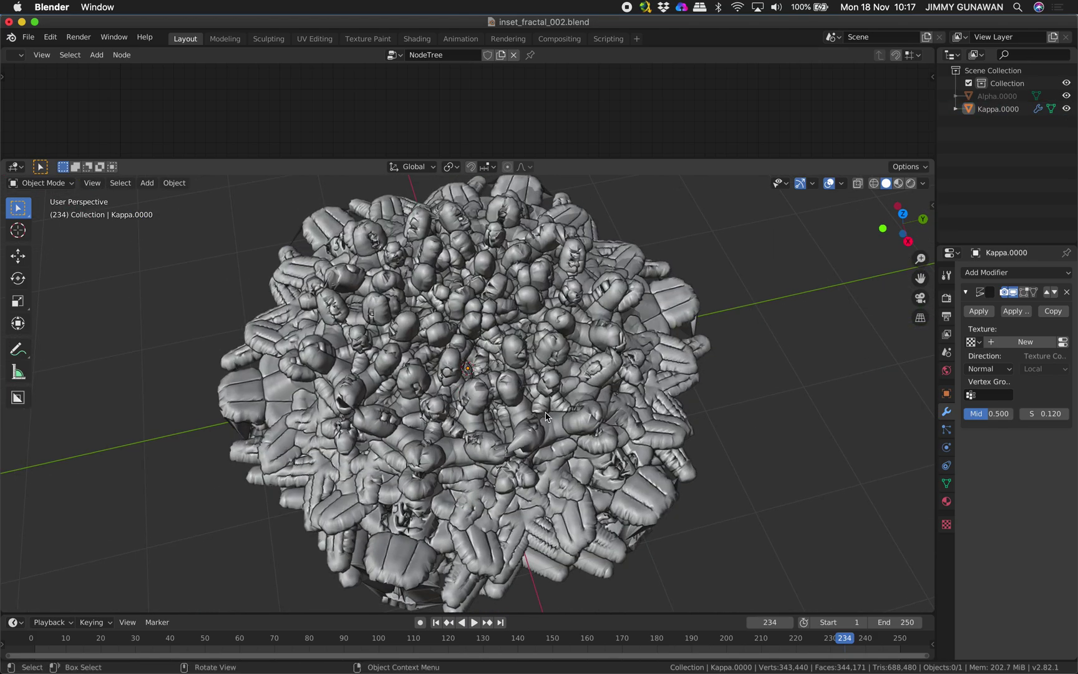
{"action": "scroll", "coordinate": [471, 482], "scroll_direction": "down", "scroll_amount": 4}
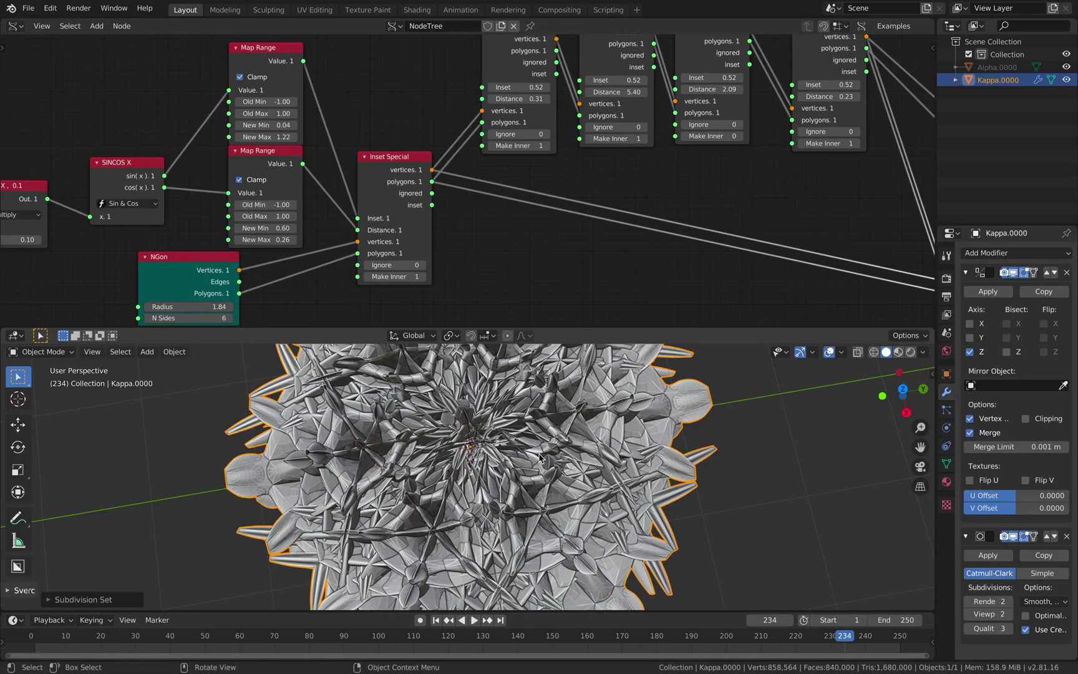
{"action": "middle_click_drag", "start_coordinate": [655, 446], "coordinate": [703, 436]}
{"action": "scroll", "coordinate": [662, 438], "scroll_direction": "down", "scroll_amount": 2}
{"action": "middle_click", "coordinate": [668, 424]}
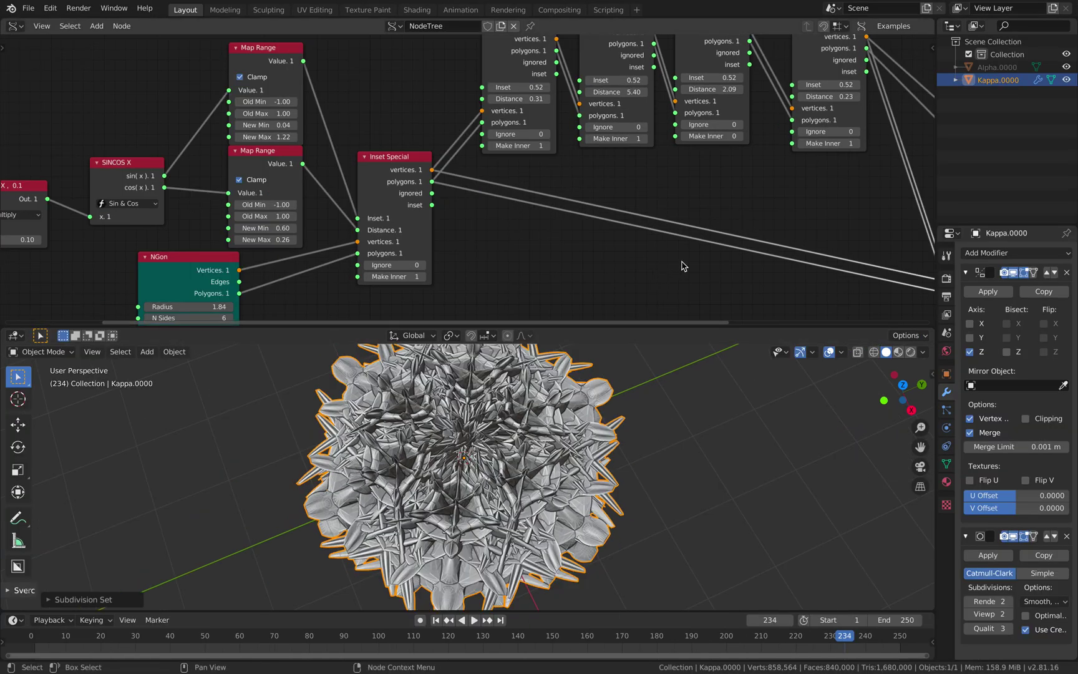
Turn off live updates and hide the mesh in the Kappa Viewer BMesh node, and show the Alpha viewer's mesh.
{"action": "middle_click_drag", "start_coordinate": [673, 261], "coordinate": [553, 262]}
{"action": "middle_click_drag", "start_coordinate": [666, 225], "coordinate": [561, 198]}
{"action": "middle_click_drag", "start_coordinate": [717, 204], "coordinate": [642, 227]}
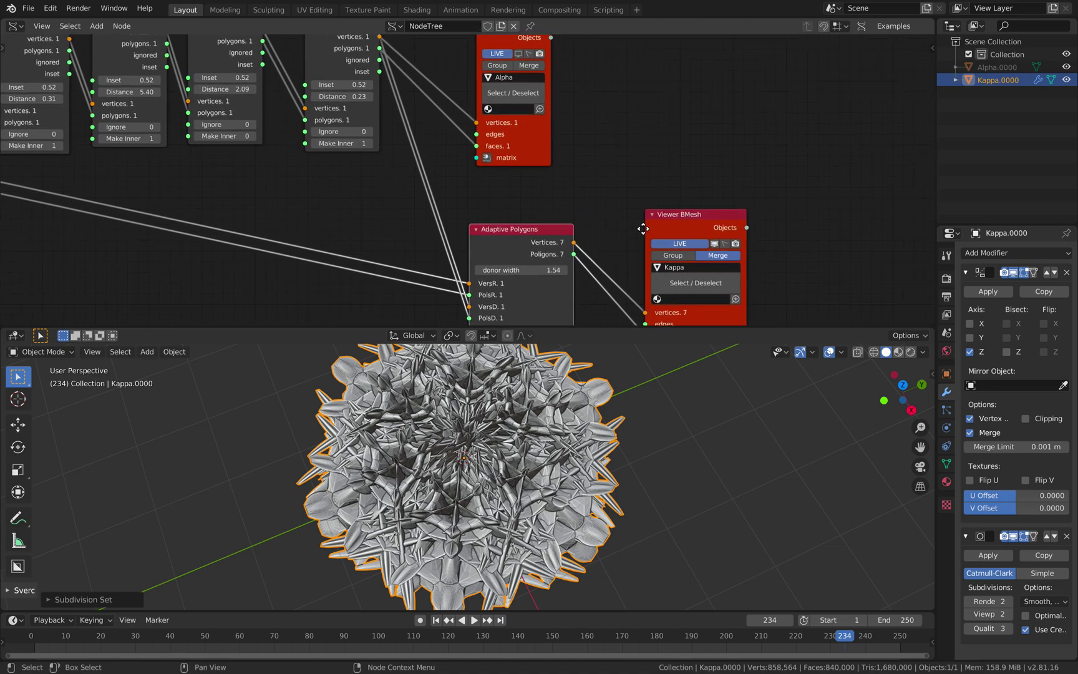
{"action": "left_click", "coordinate": [697, 246]}
{"action": "left_click", "coordinate": [714, 247]}
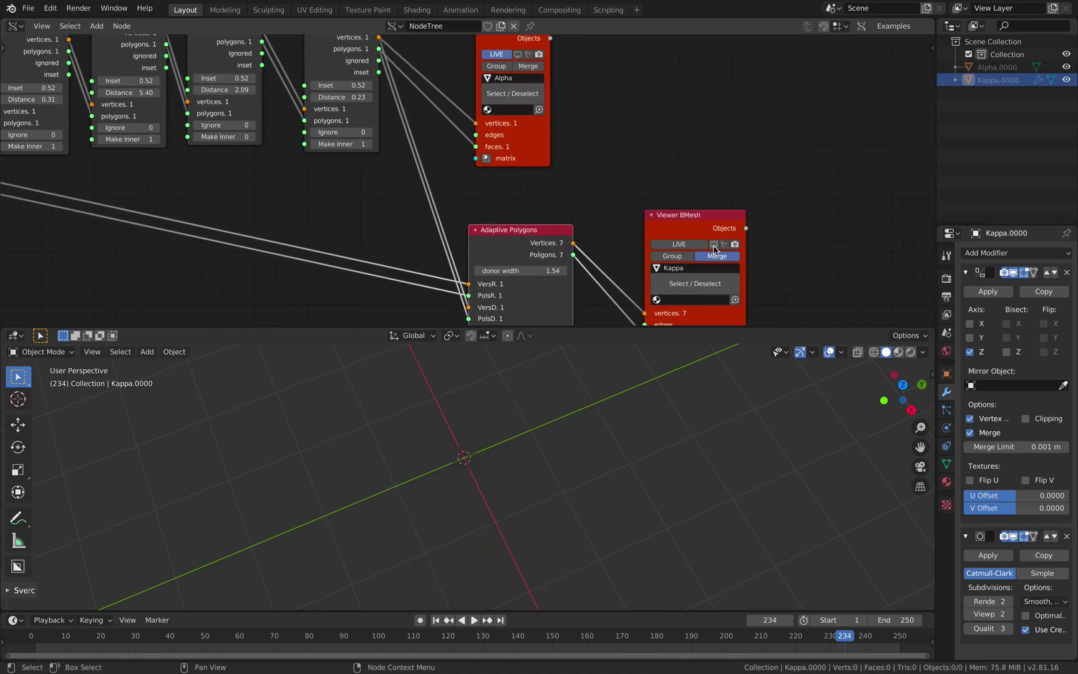
{"action": "scroll", "coordinate": [567, 188], "scroll_direction": "up", "scroll_amount": 5, "text": "shift"}
{"action": "left_click", "coordinate": [518, 133]}
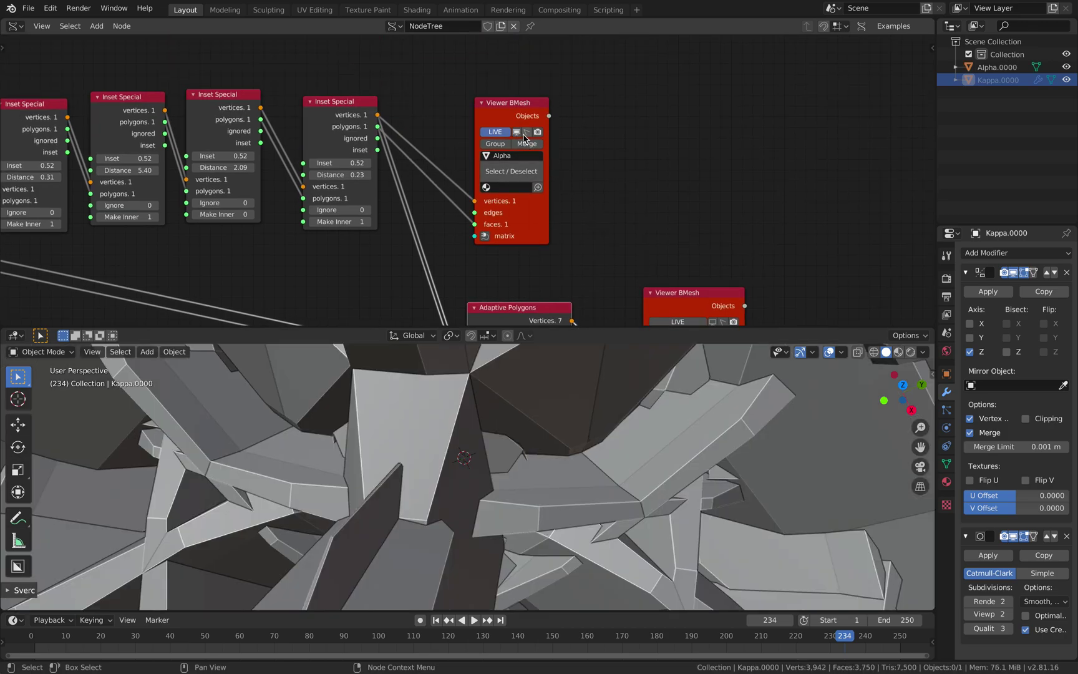
Set the inset of the fourth Inset Special node in the chain to 0.82.
{"action": "scroll", "coordinate": [549, 437], "scroll_direction": "down", "scroll_amount": 9}
{"action": "middle_click_drag", "start_coordinate": [555, 437], "coordinate": [536, 443]}
{"action": "middle_click_drag", "start_coordinate": [578, 201], "coordinate": [872, 192]}
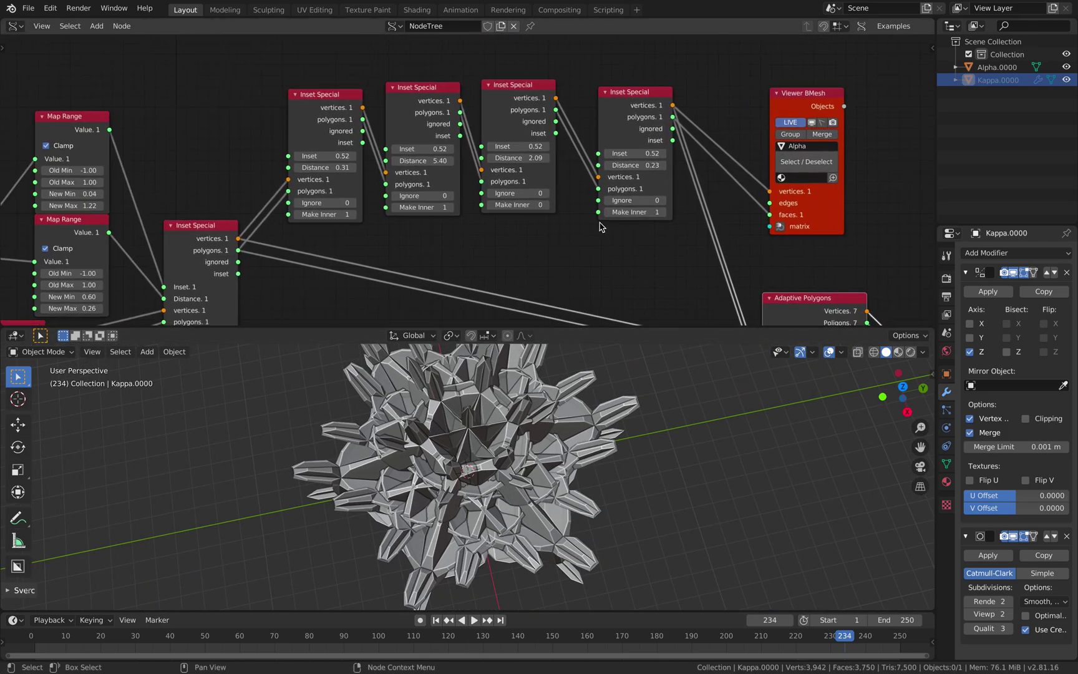
{"action": "left_click_drag", "start_coordinate": [518, 146], "coordinate": [549, 146]}
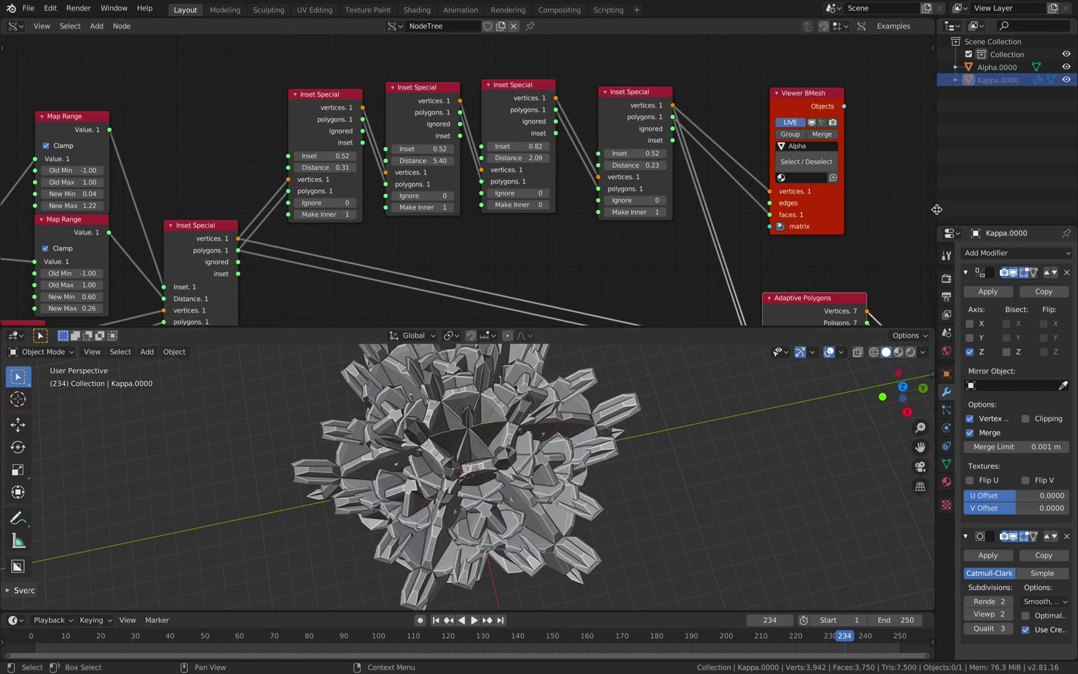
Widen the modifier properties area, remove Kappa's Subdivision modifier, and add a level 2 Subdivision Surface modifier to the Alpha mesh.
{"action": "left_click_drag", "start_coordinate": [936, 209], "coordinate": [868, 210]}
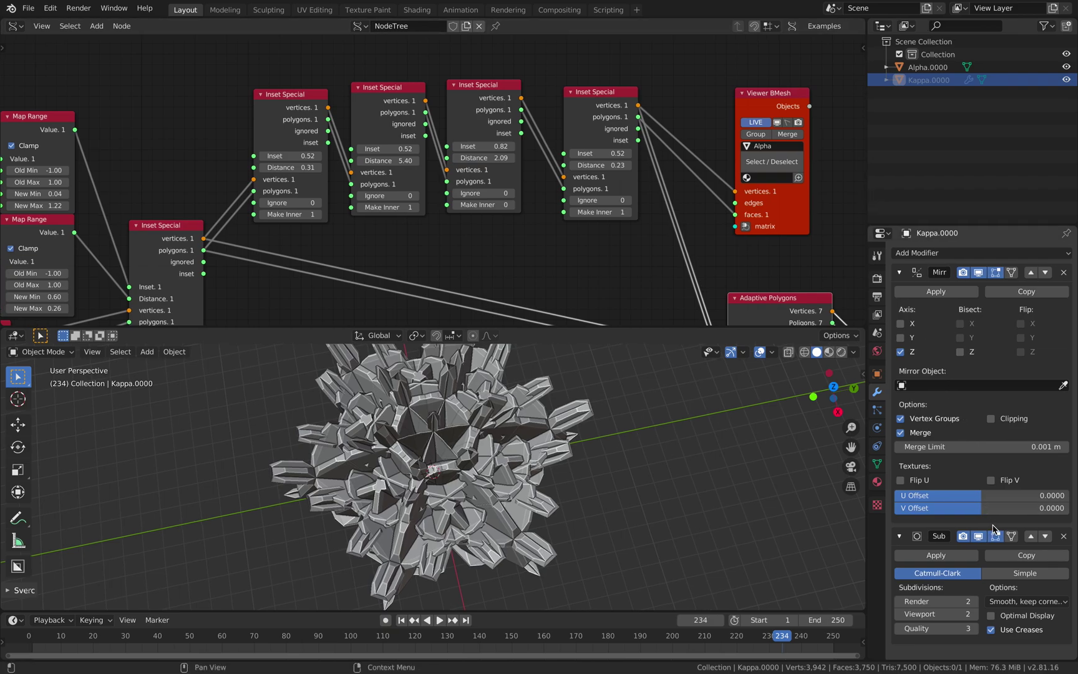
{"action": "left_click", "coordinate": [1064, 537]}
{"action": "left_click", "coordinate": [534, 426]}
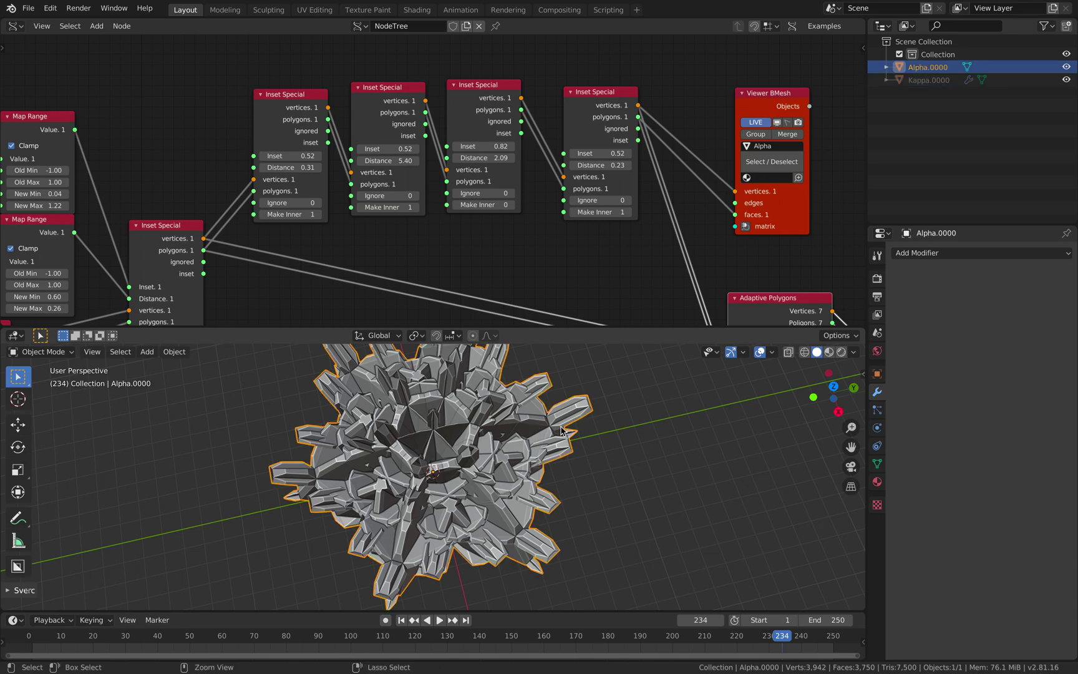
{"action": "key", "text": "ctrl+2"}
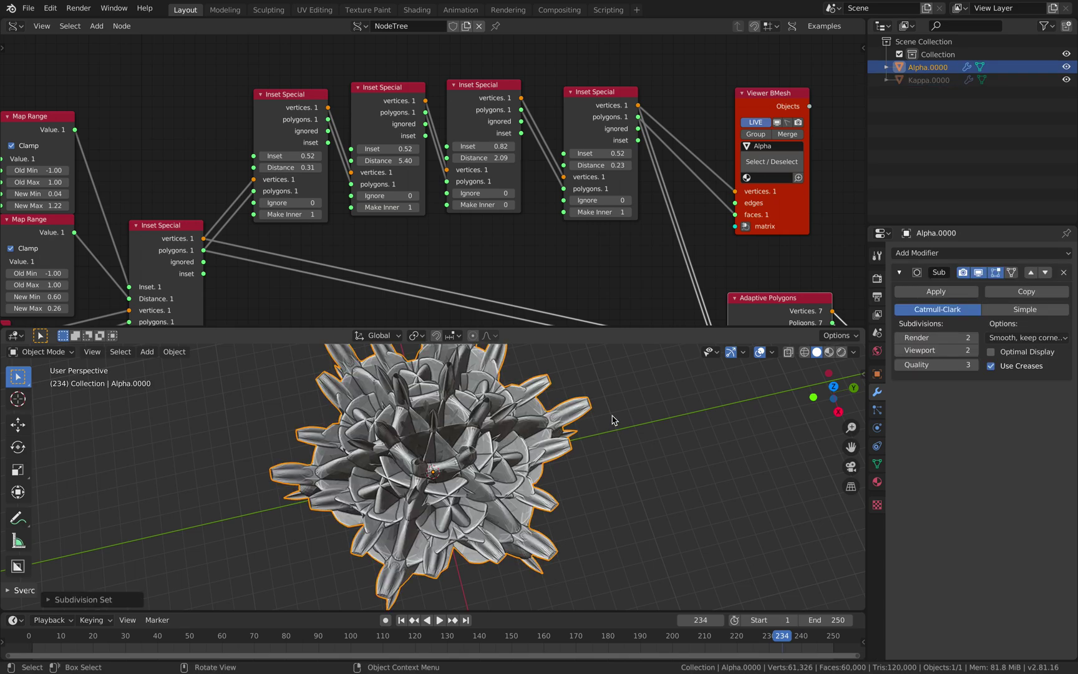
Delete both Map Range nodes that feed the inset and distance of the first Inset Special node.
{"action": "middle_click_drag", "start_coordinate": [614, 417], "coordinate": [645, 384]}
{"action": "middle_click_drag", "start_coordinate": [391, 220], "coordinate": [498, 219]}
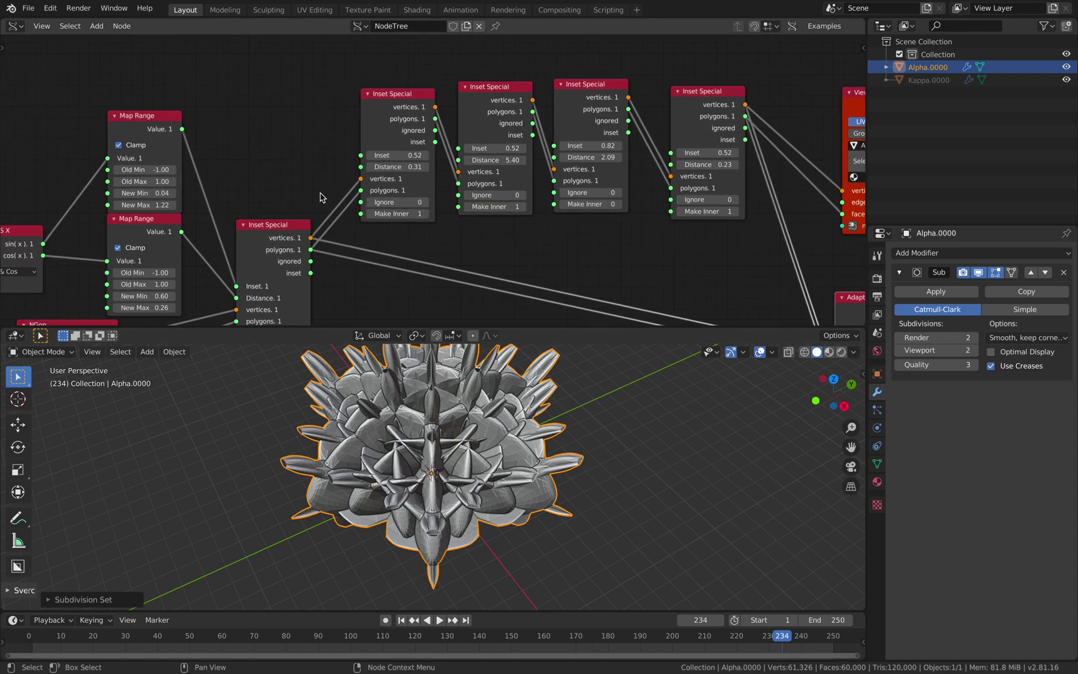
{"action": "middle_click_drag", "start_coordinate": [261, 192], "coordinate": [307, 156]}
{"action": "left_click", "coordinate": [195, 92]}
{"action": "key", "text": "x"}
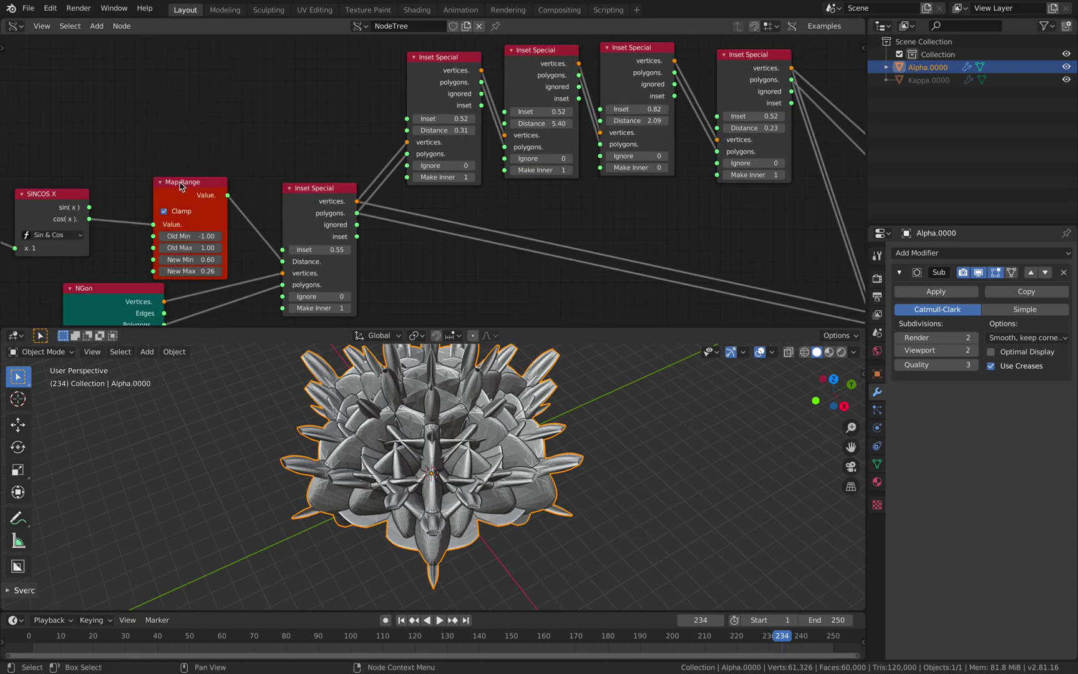
{"action": "left_click", "coordinate": [183, 183]}
{"action": "key", "text": "x"}
Move the NGon node between the SINCOS X and first Inset Special nodes and set its radius to 22.24.
{"action": "middle_click_drag", "start_coordinate": [223, 181], "coordinate": [271, 153]}
{"action": "left_click", "coordinate": [105, 169]}
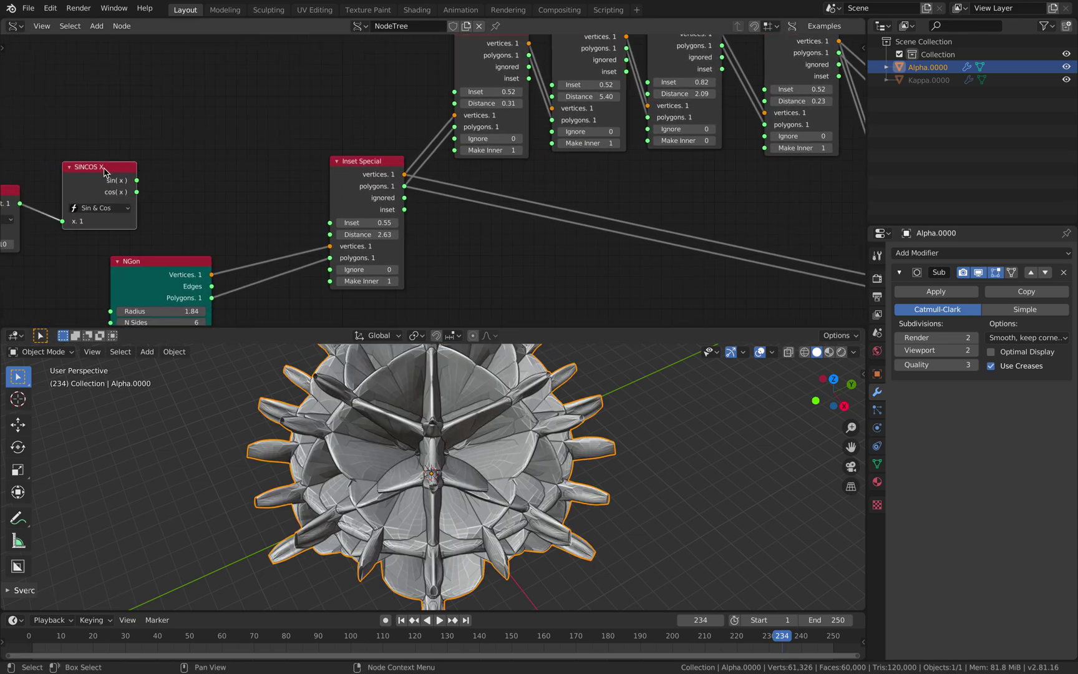
{"action": "middle_click_drag", "start_coordinate": [122, 169], "coordinate": [255, 162]}
{"action": "middle_click_drag", "start_coordinate": [315, 217], "coordinate": [302, 190]}
{"action": "left_click_drag", "start_coordinate": [295, 225], "coordinate": [368, 118]}
{"action": "middle_click_drag", "start_coordinate": [352, 126], "coordinate": [332, 124]}
{"action": "left_click_drag", "start_coordinate": [330, 169], "coordinate": [724, 168]}
{"action": "scroll", "coordinate": [465, 490], "scroll_direction": "down", "scroll_amount": 6}
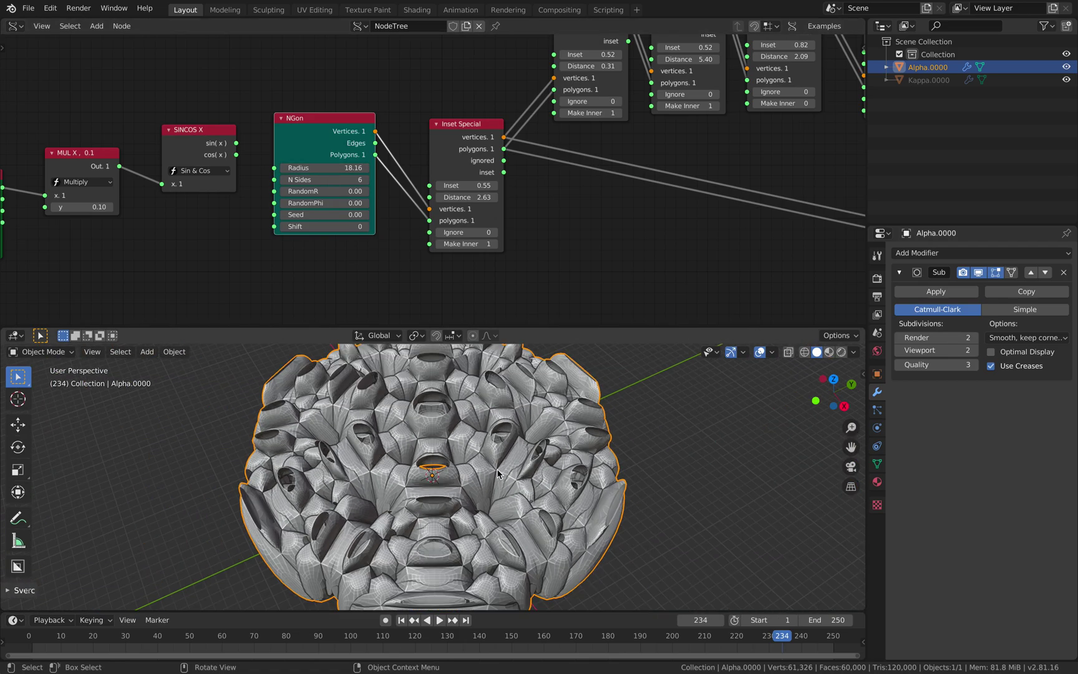
{"action": "middle_click_drag", "start_coordinate": [464, 490], "coordinate": [461, 509]}
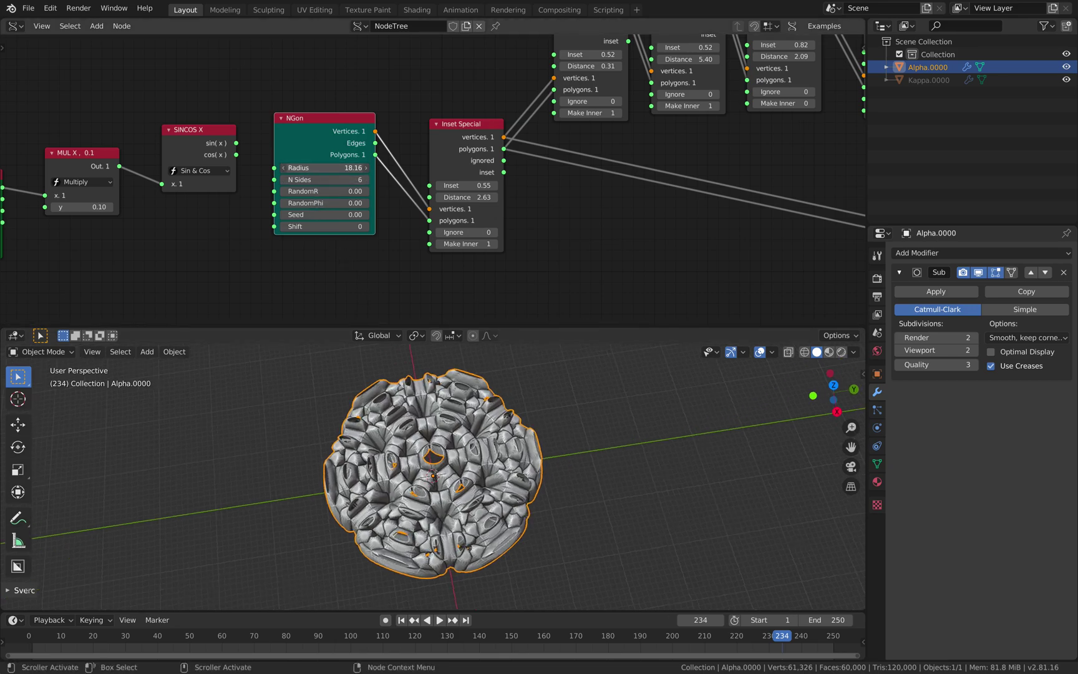
{"action": "left_click_drag", "start_coordinate": [325, 168], "coordinate": [357, 167]}
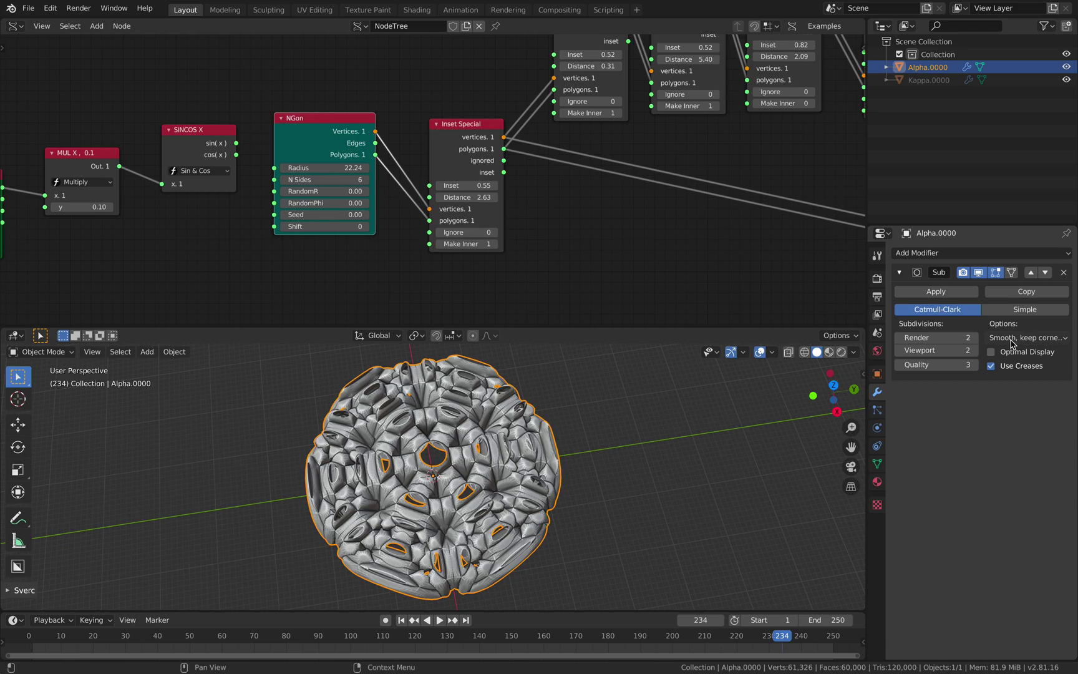
Set the Alpha mesh's Subdivision modifier to 1 level for both render and viewport.
{"action": "left_click", "coordinate": [901, 352]}
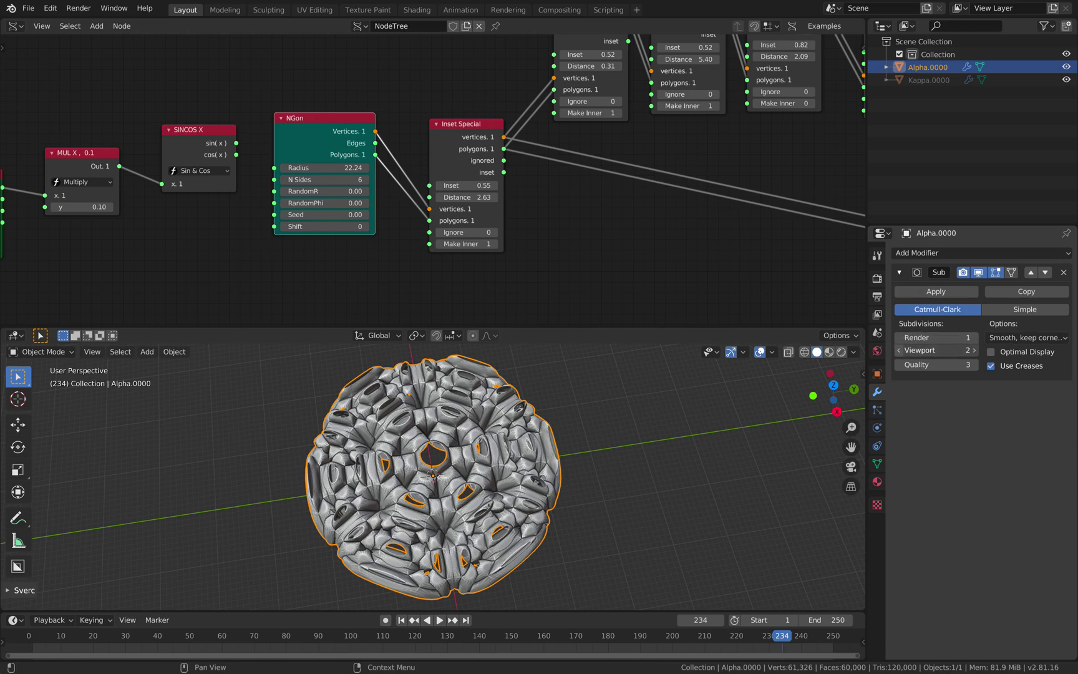
{"action": "mouse_move", "coordinate": [560, 487]}
{"action": "middle_mouse_down"}
{"action": "mouse_move", "coordinate": [554, 455]}
{"action": "mouse_move", "coordinate": [556, 495]}
{"action": "middle_mouse_up"}
{"action": "right_click", "coordinate": [555, 494]}
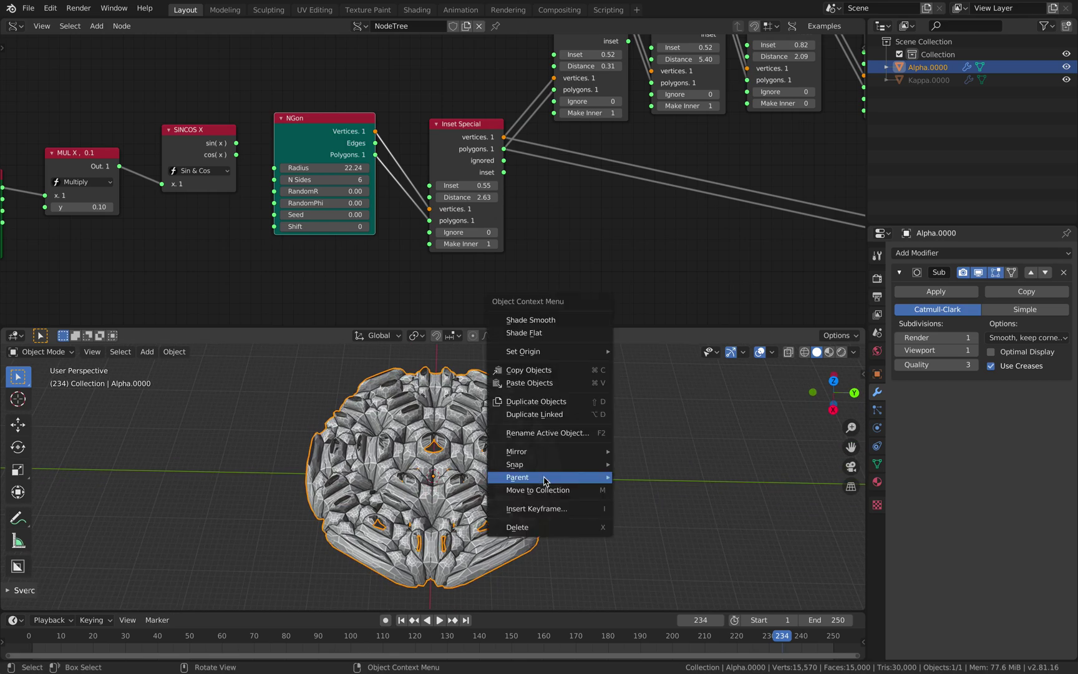
Set the second Inset Special node in the chain to inset 0.79 and distance -0.01.
{"action": "middle_click_drag", "start_coordinate": [720, 215], "coordinate": [650, 257]}
{"action": "middle_click_drag", "start_coordinate": [543, 256], "coordinate": [513, 277]}
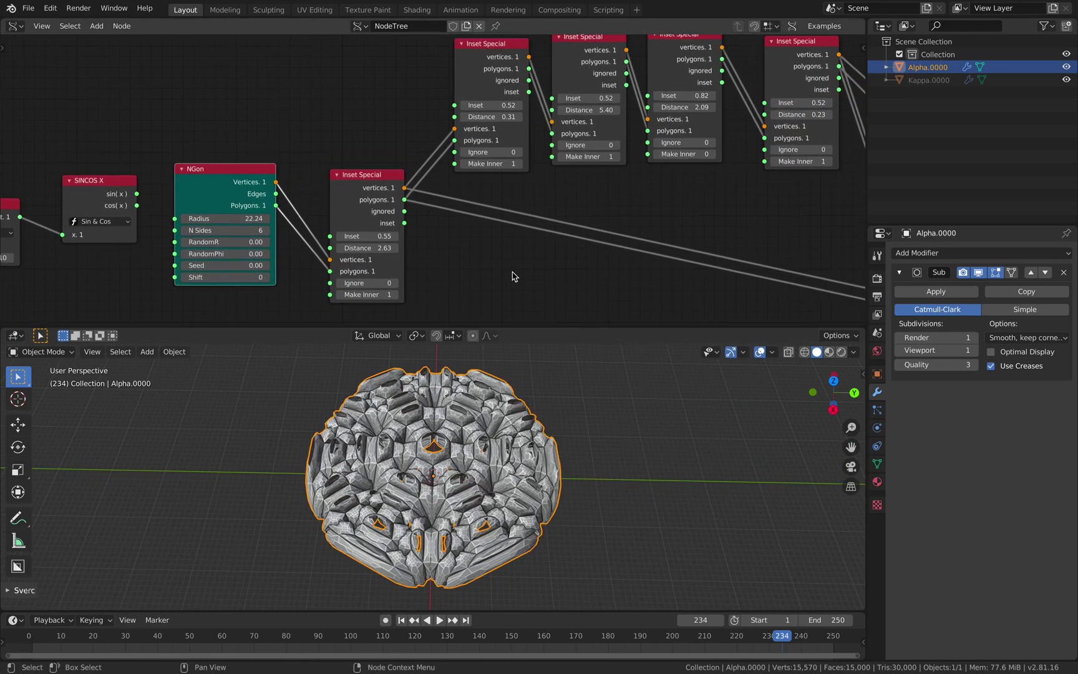
{"action": "left_click_drag", "start_coordinate": [489, 104], "coordinate": [456, 105]}
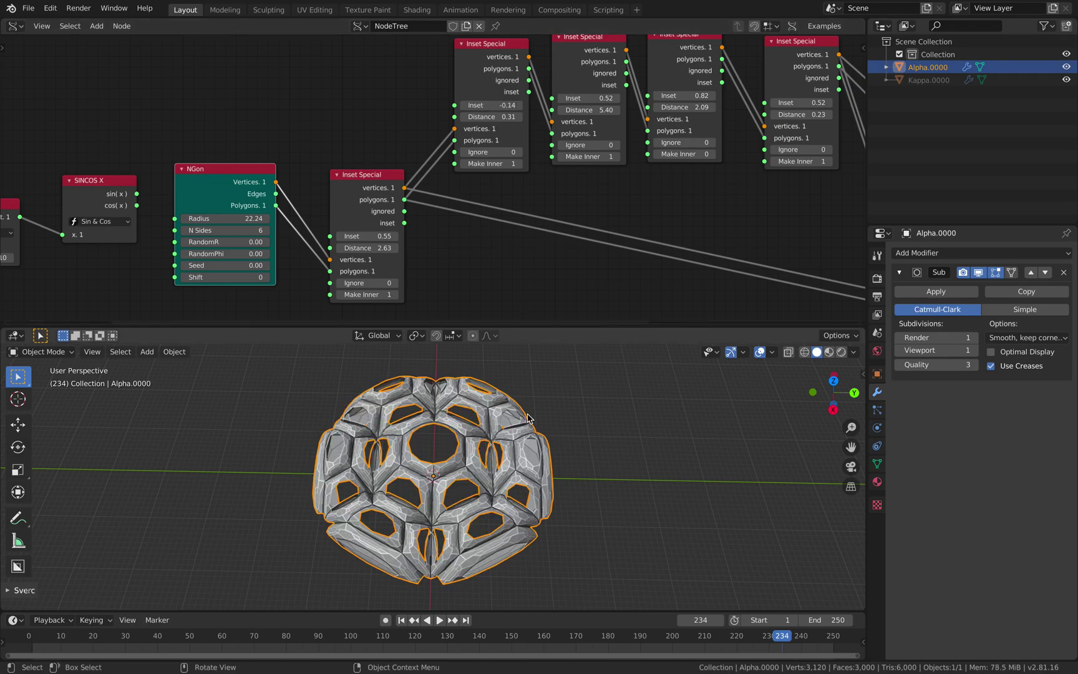
{"action": "middle_click_drag", "start_coordinate": [474, 380], "coordinate": [455, 410]}
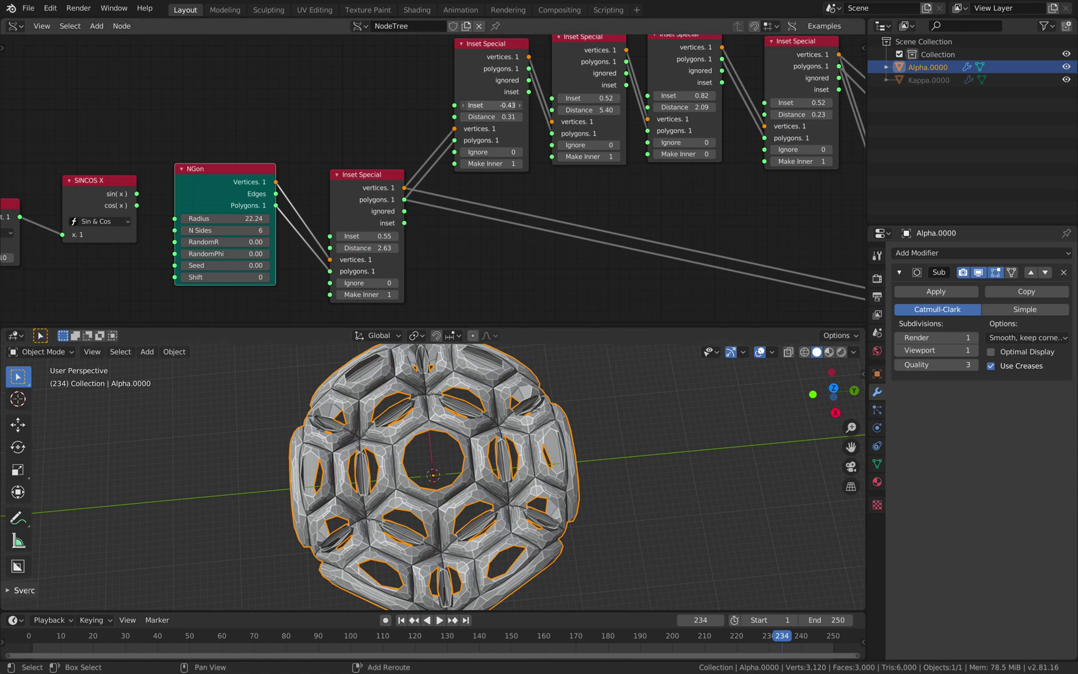
{"action": "left_click_drag", "start_coordinate": [497, 106], "coordinate": [436, 117]}
{"action": "left_click", "coordinate": [498, 117]}
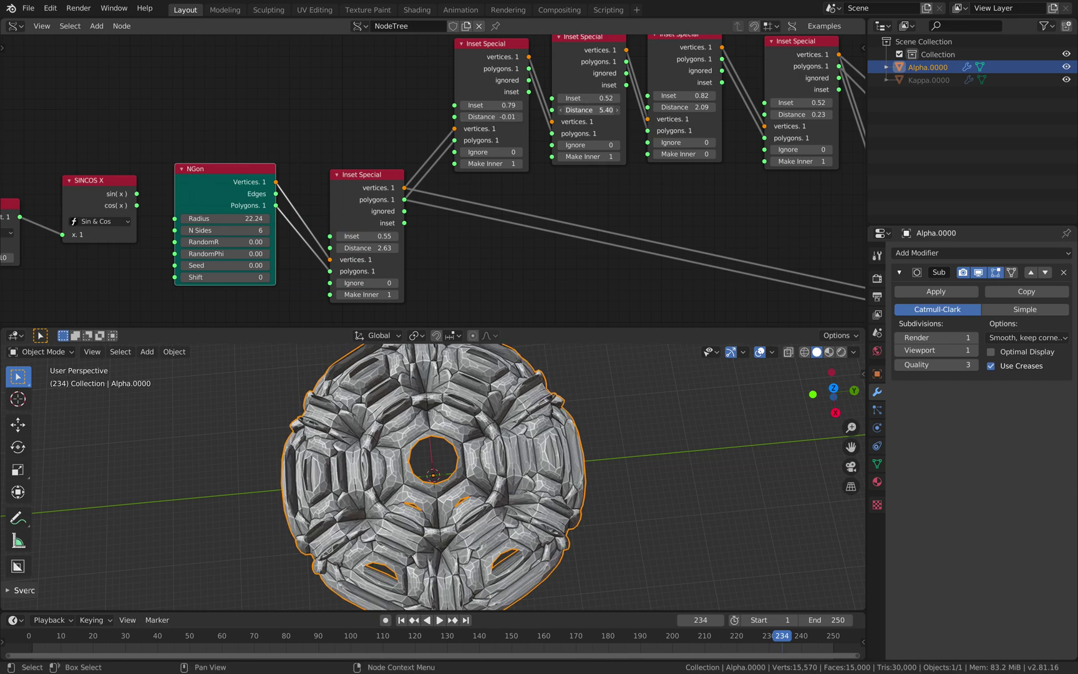
Set the third Inset Special node in the chain to distance 5.76 and inset 0.58.
{"action": "left_click_drag", "start_coordinate": [590, 110], "coordinate": [559, 98]}
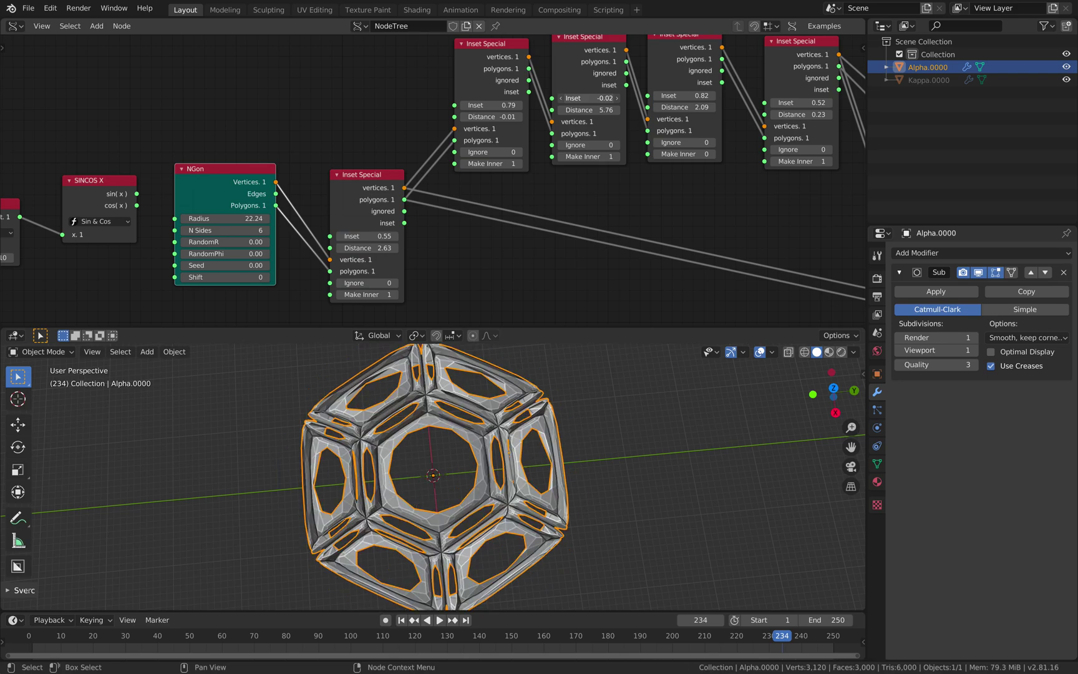
{"action": "left_click_drag", "start_coordinate": [559, 98], "coordinate": [578, 98]}
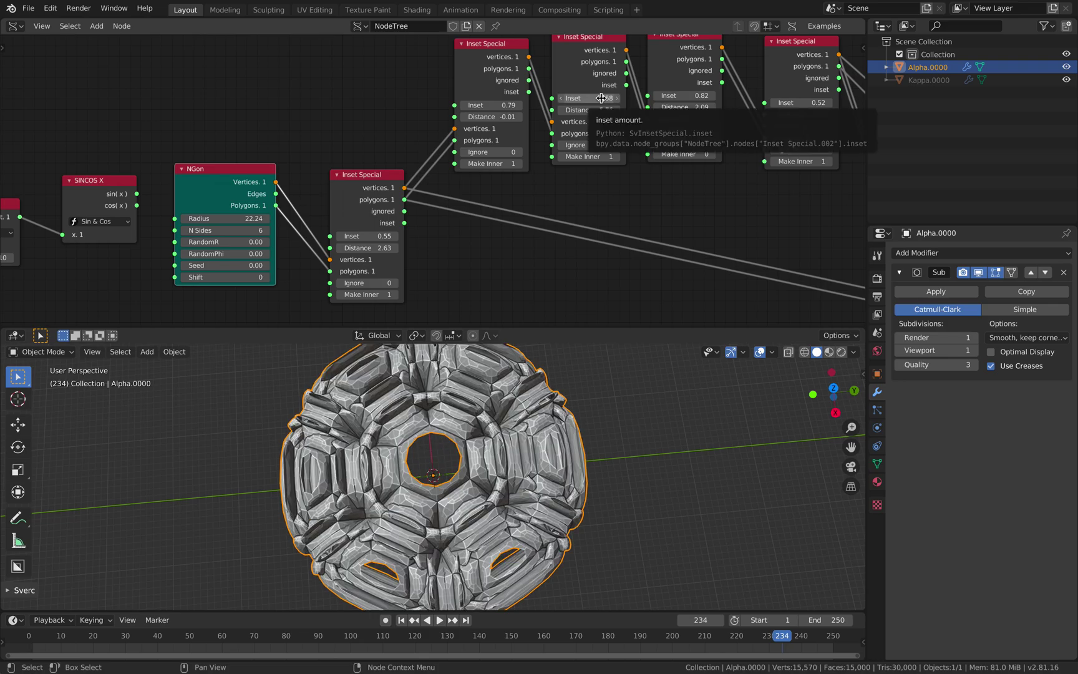
{"action": "middle_click_drag", "start_coordinate": [615, 461], "coordinate": [590, 415]}
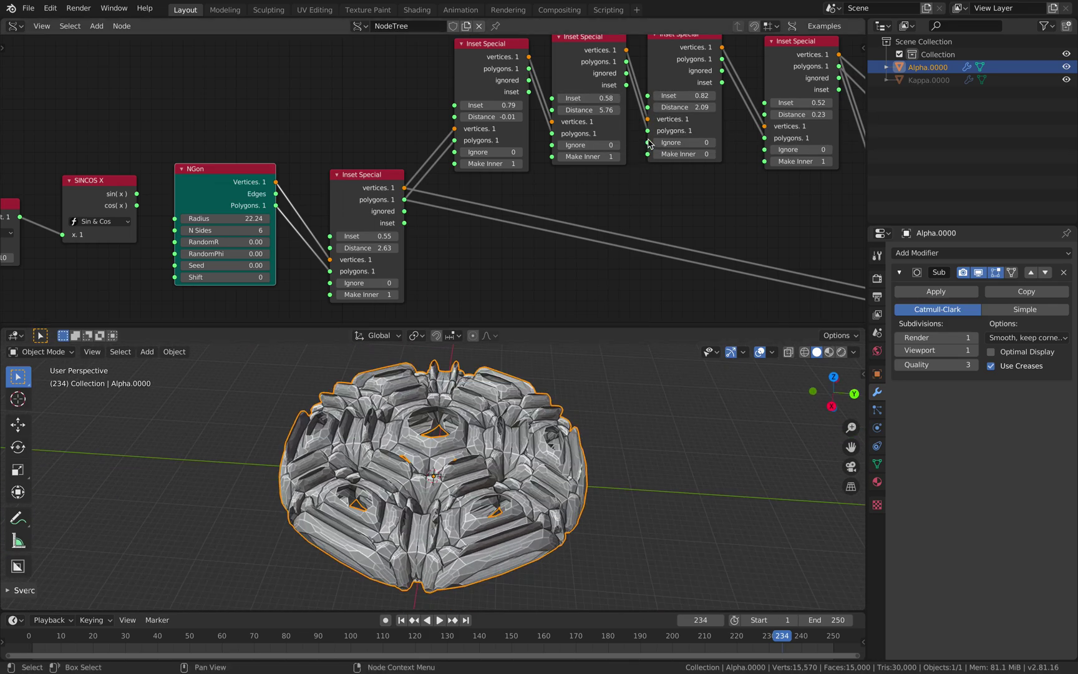
Set the fourth Inset Special node's inset to 0.52, and give the last one inset 0.58 and distance 3.95.
{"action": "mouse_move", "coordinate": [683, 96]}
{"action": "left_mouse_down"}
{"action": "mouse_move", "coordinate": [703, 95]}
{"action": "mouse_move", "coordinate": [683, 95]}
{"action": "left_mouse_up"}
{"action": "middle_click_drag", "start_coordinate": [799, 97], "coordinate": [689, 122]}
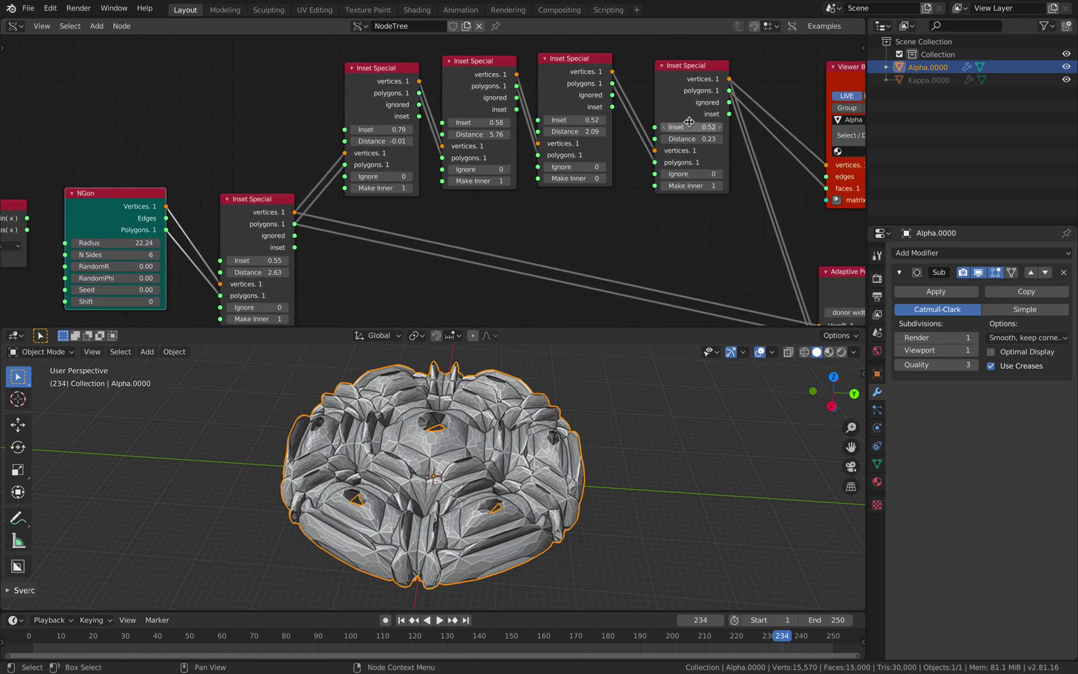
{"action": "left_click_drag", "start_coordinate": [690, 126], "coordinate": [728, 138]}
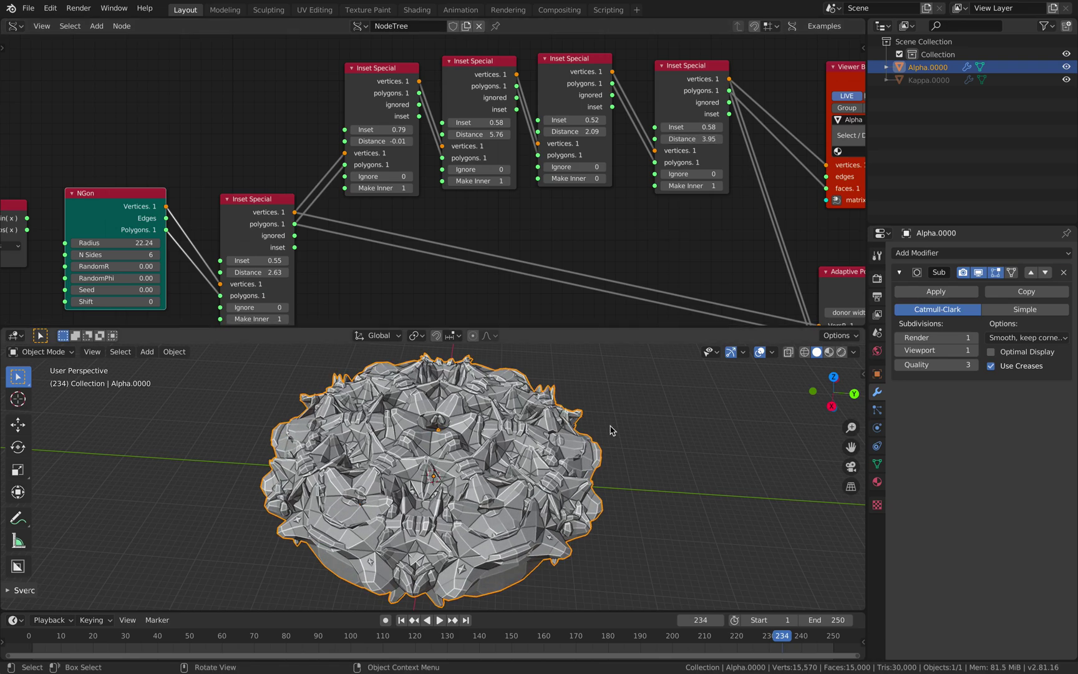
Apply smooth shading to the subdivided Alpha mesh.
{"action": "middle_click_drag", "start_coordinate": [611, 433], "coordinate": [546, 447]}
{"action": "right_click", "coordinate": [546, 447]}
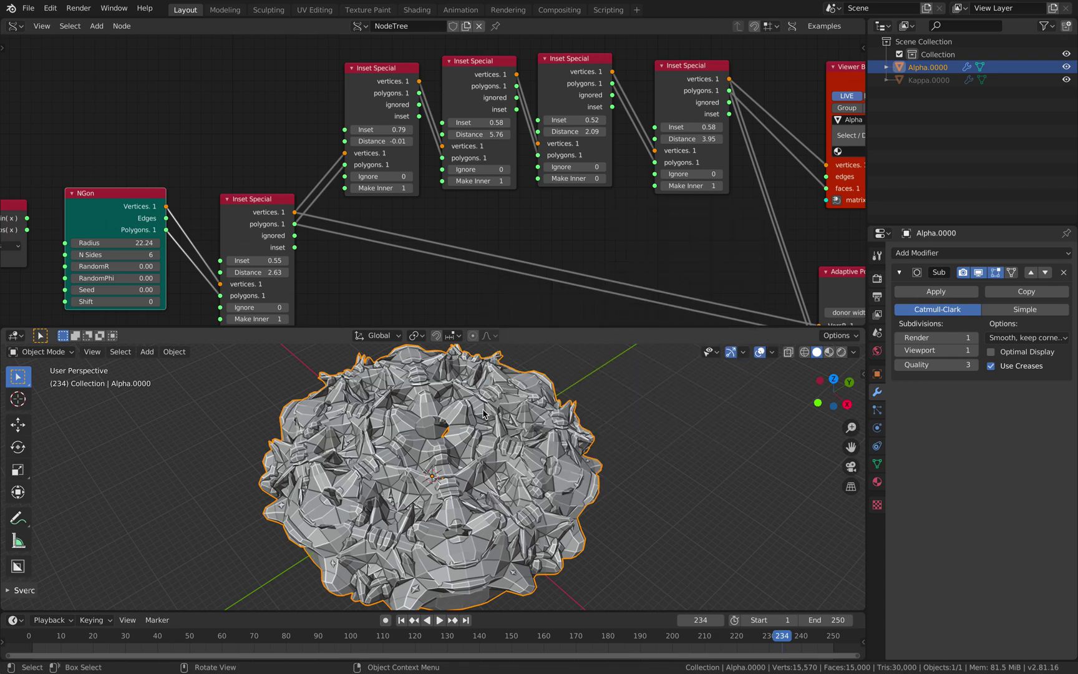
{"action": "right_click", "coordinate": [487, 409]}
{"action": "left_click", "coordinate": [486, 258]}
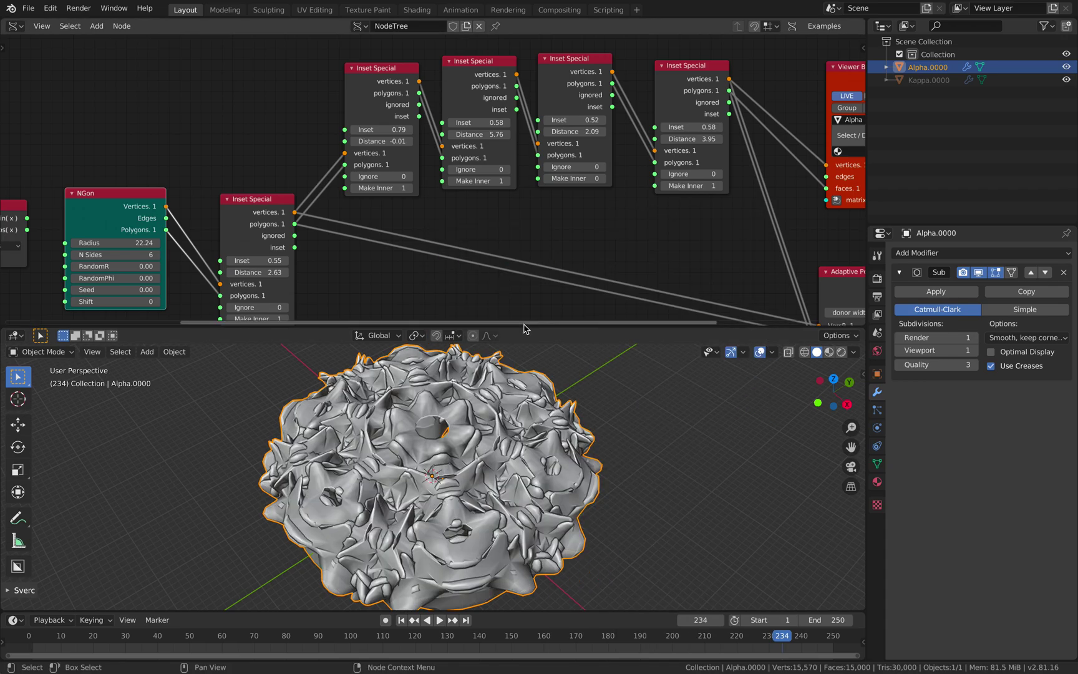
Enlarge the 3D viewport at the expense of the node editor and deselect the Alpha mesh.
{"action": "left_click_drag", "start_coordinate": [530, 324], "coordinate": [547, 301]}
{"action": "middle_click_drag", "start_coordinate": [547, 301], "coordinate": [460, 403]}
{"action": "scroll", "coordinate": [539, 406], "scroll_direction": "down", "scroll_amount": 3}
{"action": "scroll", "coordinate": [461, 402], "scroll_direction": "up", "scroll_amount": 4}
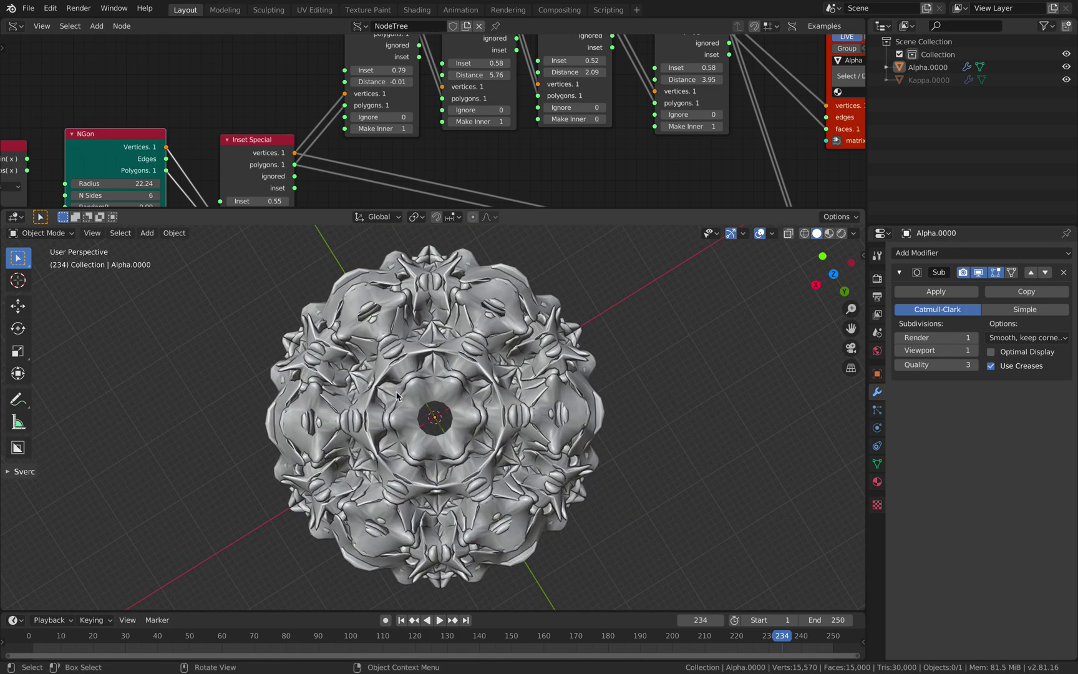
Save the project under the new name inset_fractal_003.blend in the Desktop folder, allowing access to that folder.
{"action": "left_click", "coordinate": [28, 8]}
{"action": "left_click", "coordinate": [54, 106]}
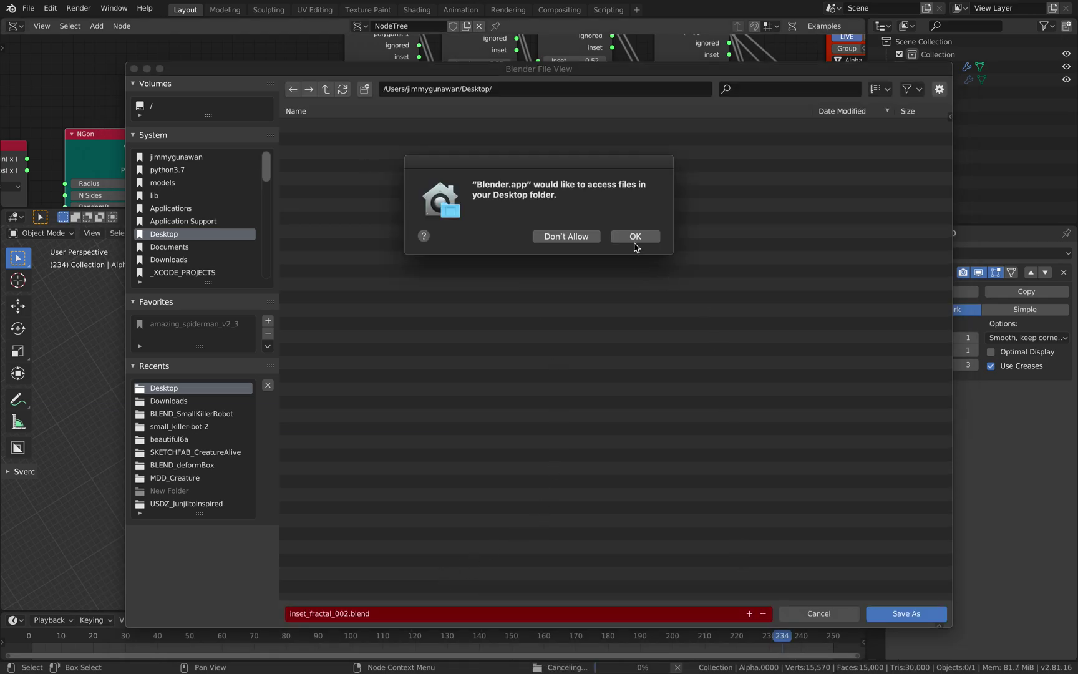
{"action": "left_click", "coordinate": [634, 240]}
{"action": "left_click", "coordinate": [749, 613]}
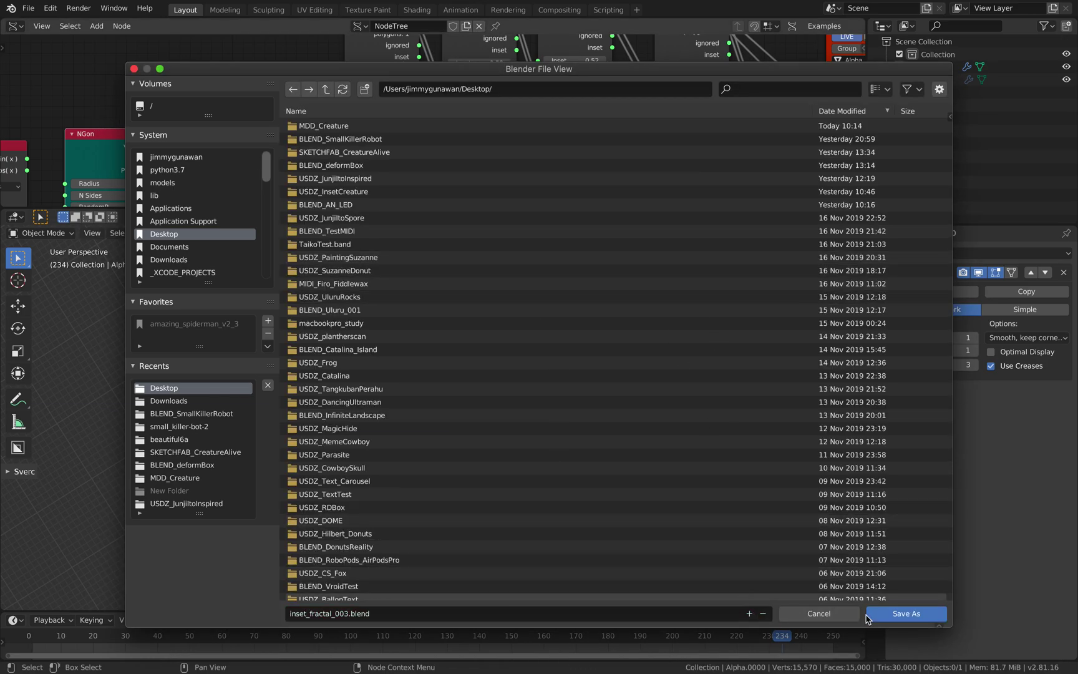
{"action": "left_click", "coordinate": [868, 615]}
{"action": "mouse_move", "coordinate": [680, 437]}
{"action": "middle_mouse_down"}
{"action": "mouse_move", "coordinate": [649, 413]}
{"action": "mouse_move", "coordinate": [513, 394]}
{"action": "mouse_move", "coordinate": [500, 420]}
{"action": "middle_mouse_up"}
{"action": "scroll", "coordinate": [432, 128], "scroll_direction": "down", "scroll_amount": 4}
{"action": "middle_click_drag", "start_coordinate": [216, 62], "coordinate": [270, 42]}
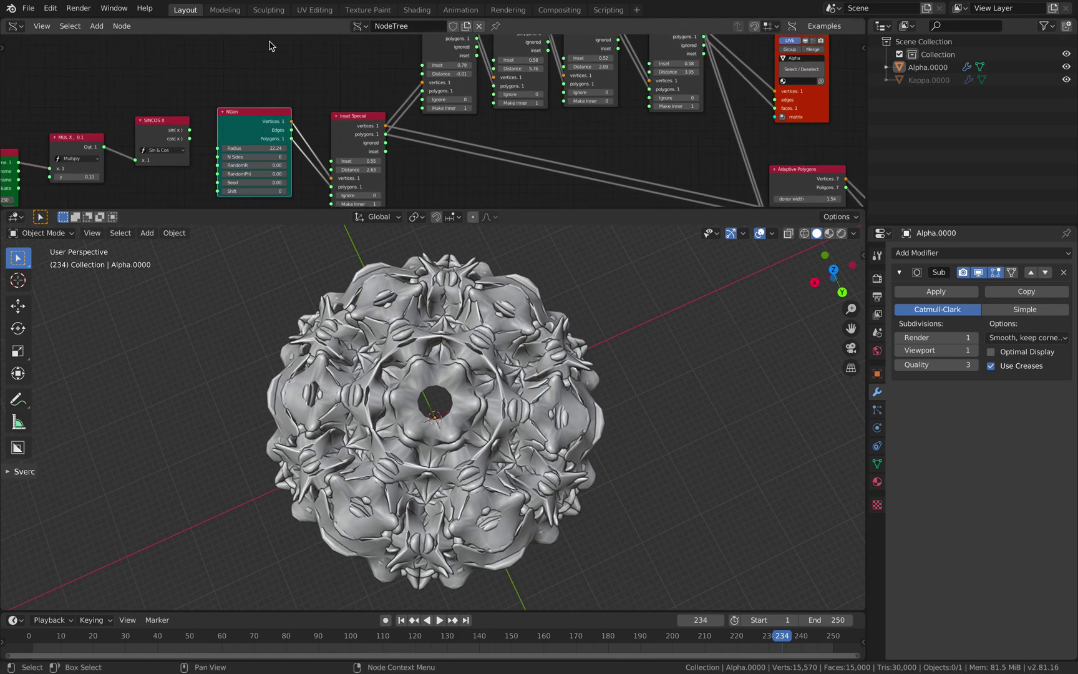
{"action": "scroll", "coordinate": [382, 104], "scroll_direction": "down", "scroll_amount": 2}
{"action": "middle_click_drag", "start_coordinate": [360, 98], "coordinate": [381, 95]}
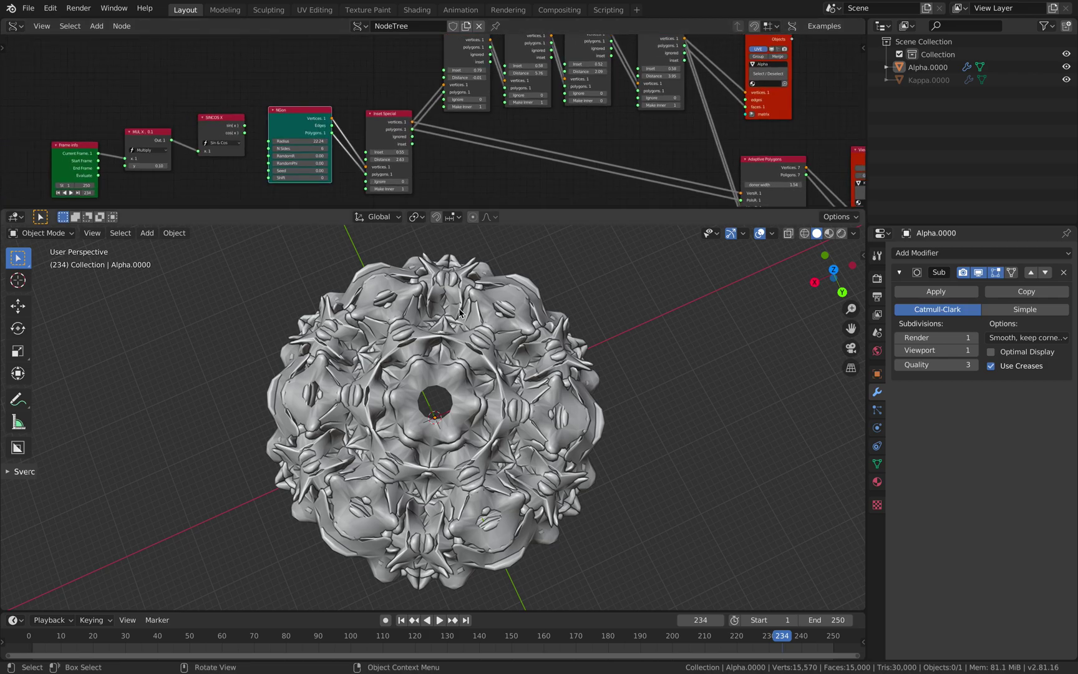
Switch to the web browser to view the starfish image results as reference, and return to Blender.
{"action": "middle_click_drag", "start_coordinate": [474, 324], "coordinate": [486, 370]}
{"action": "key", "text": "ctrl+Right"}
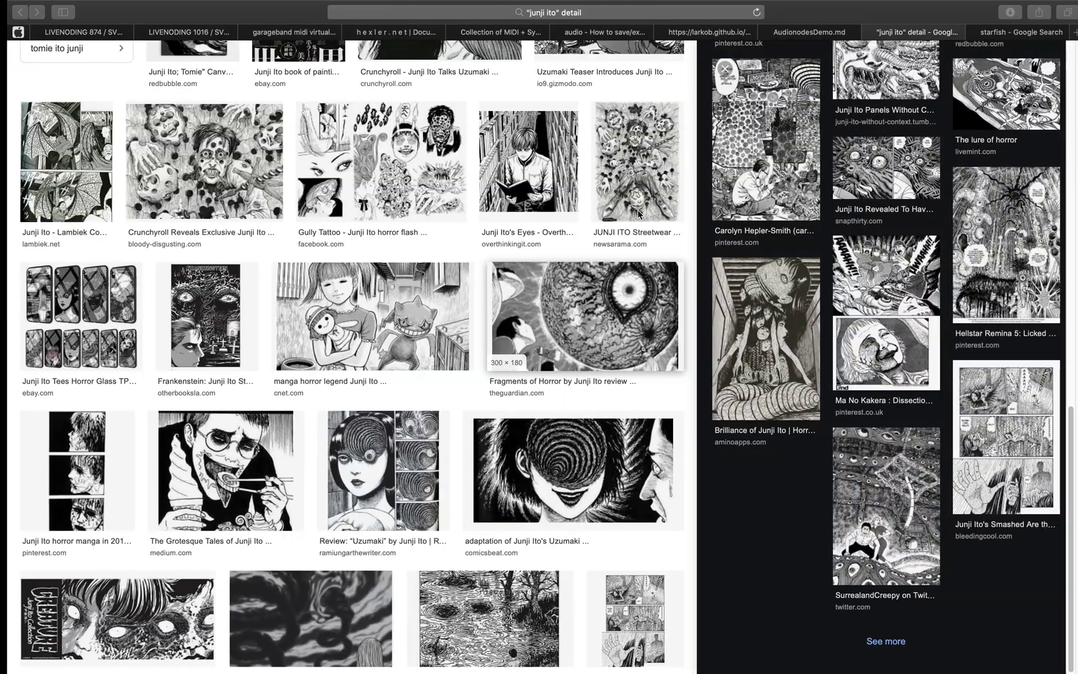
{"action": "left_click", "coordinate": [1020, 28]}
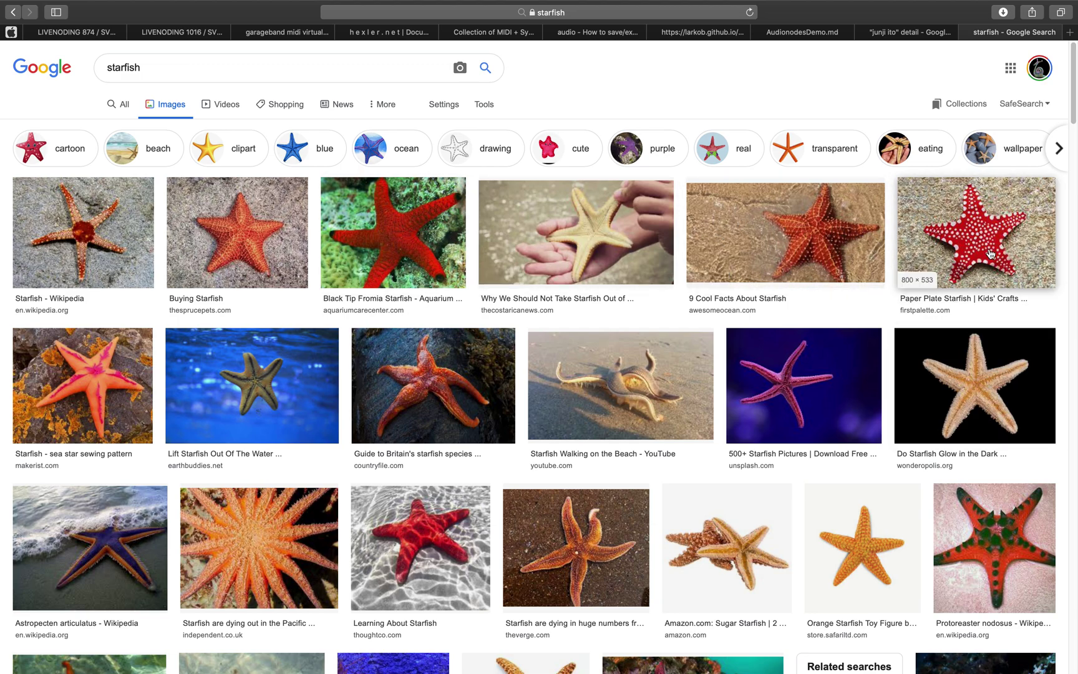
{"action": "key", "text": "super+Tab"}
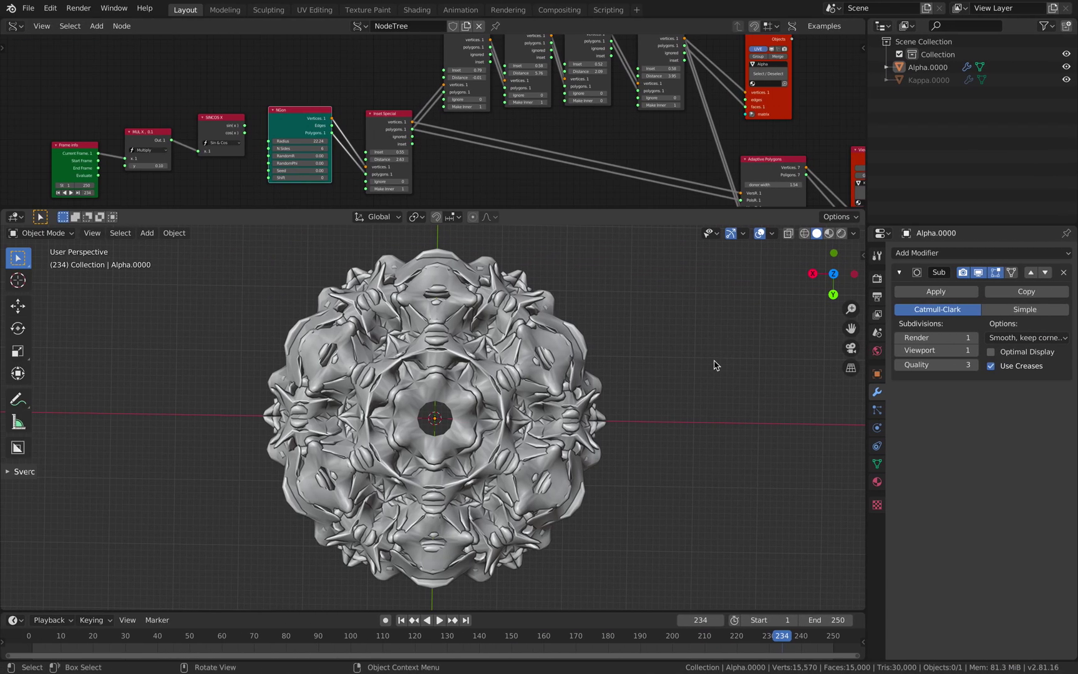
Inspect the smooth-shaded Alpha fractal from above and save the project under its current file name.
{"action": "scroll", "coordinate": [522, 494], "scroll_direction": "down", "scroll_amount": 3}
{"action": "mouse_move", "coordinate": [522, 495]}
{"action": "middle_mouse_down"}
{"action": "mouse_move", "coordinate": [497, 458]}
{"action": "mouse_move", "coordinate": [502, 592]}
{"action": "mouse_move", "coordinate": [522, 599]}
{"action": "mouse_move", "coordinate": [574, 381]}
{"action": "mouse_move", "coordinate": [485, 440]}
{"action": "middle_mouse_up"}
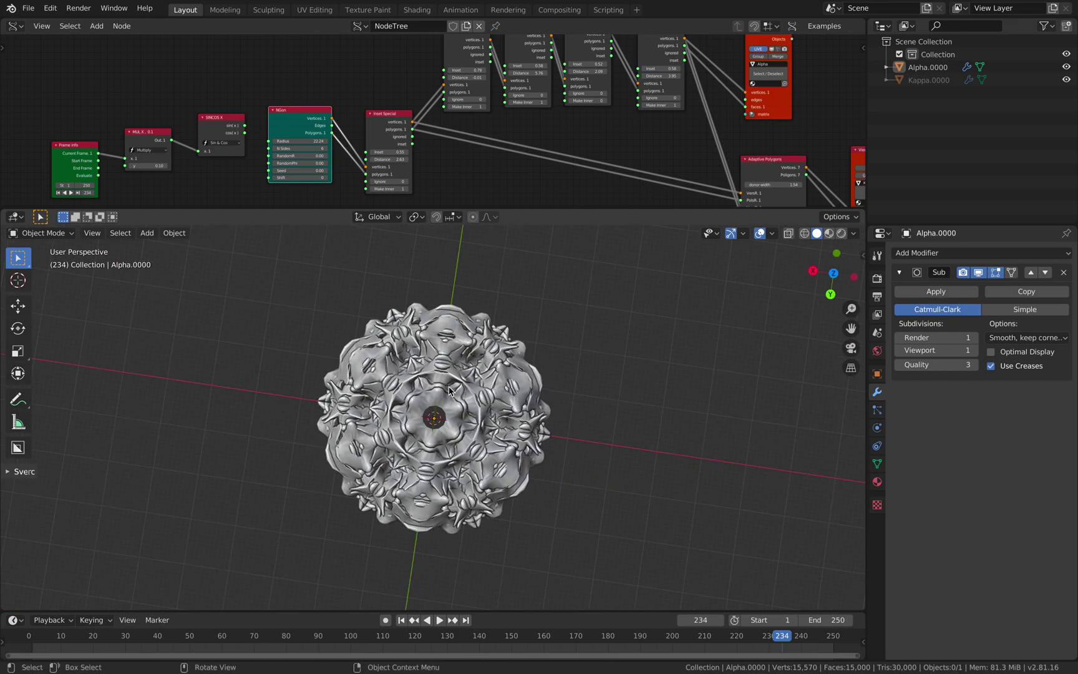
{"action": "middle_click_drag", "start_coordinate": [449, 390], "coordinate": [516, 395]}
{"action": "key", "text": "ctrl+s"}
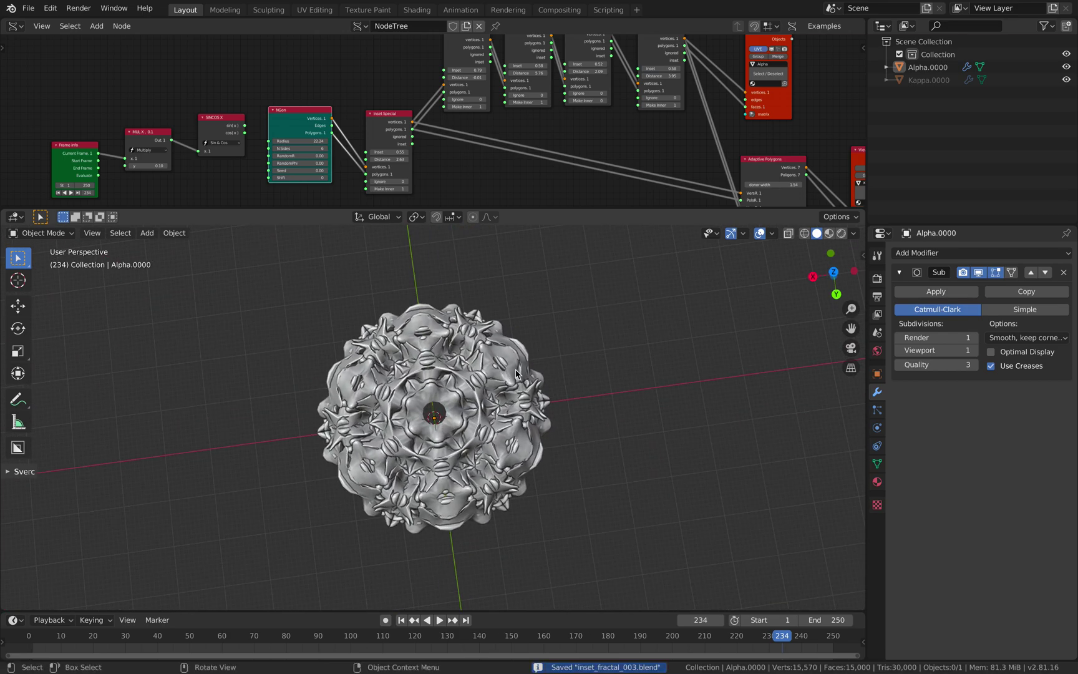
Copy the Alpha mesh to the clipboard and apply its Subdivision modifier.
{"action": "left_click", "coordinate": [516, 373]}
{"action": "key", "text": "ctrl+c"}
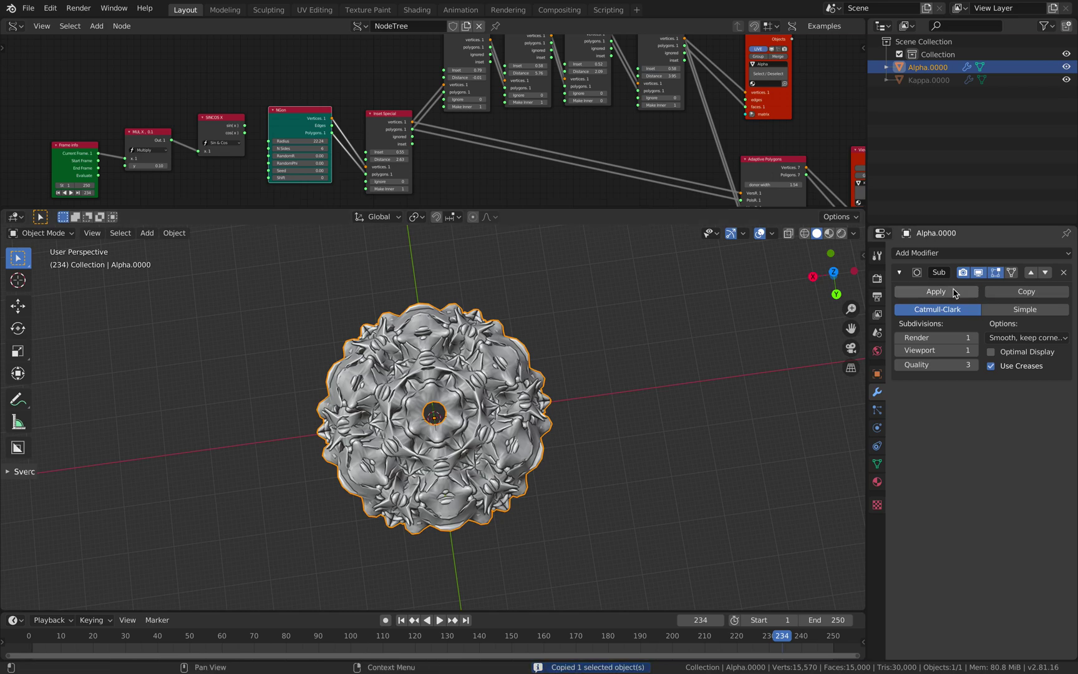
{"action": "left_click", "coordinate": [936, 291]}
Open the recent file inset_fractal_002.blend without saving the changes to the current project.
{"action": "left_click", "coordinate": [28, 8]}
{"action": "mouse_move", "coordinate": [50, 49]}
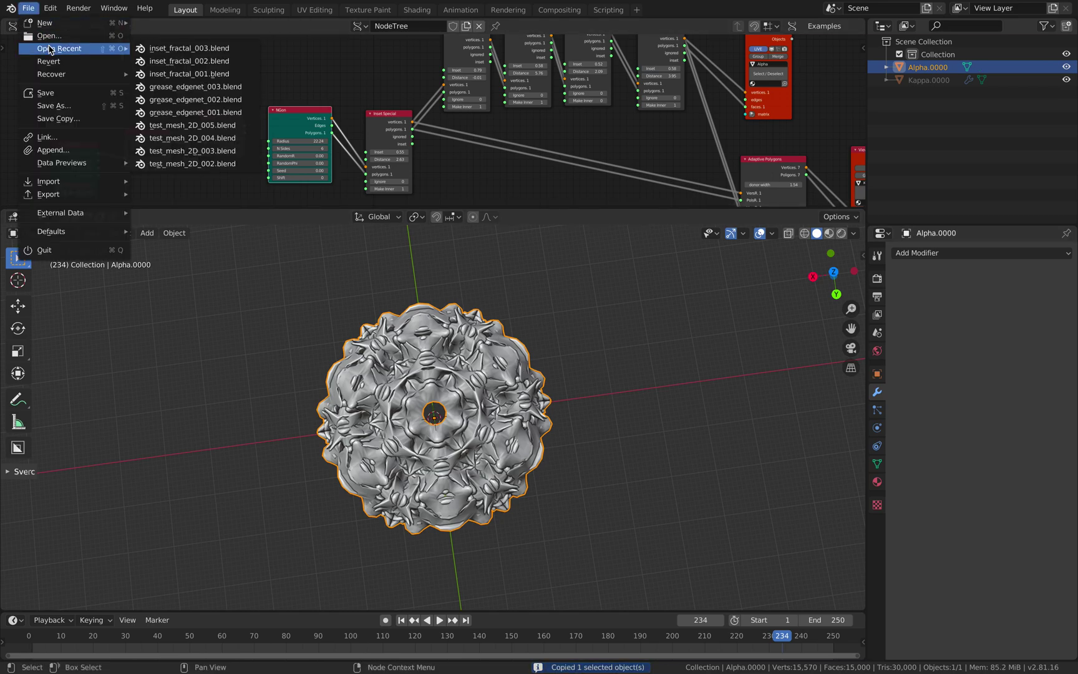
{"action": "left_click", "coordinate": [176, 60]}
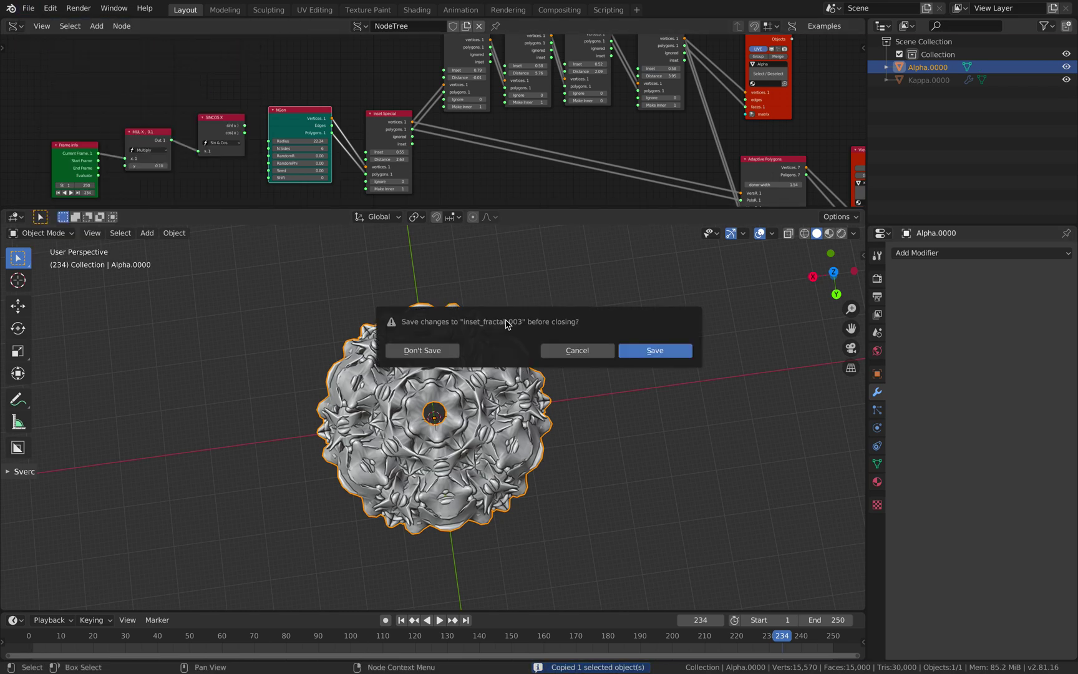
{"action": "left_click", "coordinate": [445, 353]}
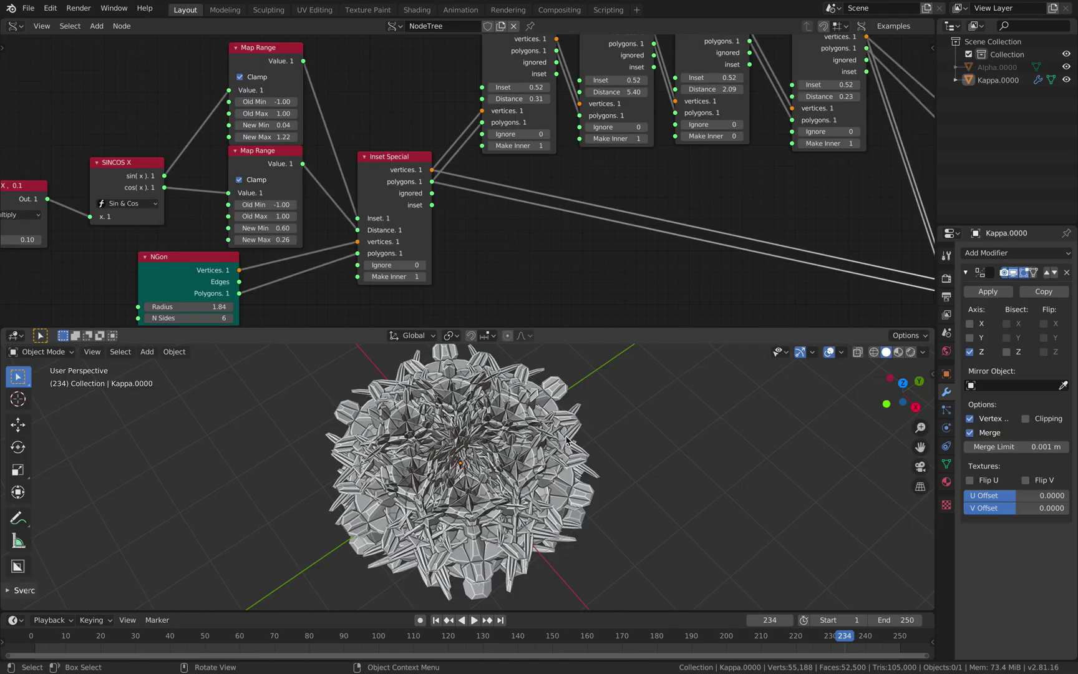
Paste the copied Alpha mesh into this scene and scale it down to roughly the size of the Kappa mesh.
{"action": "scroll", "coordinate": [568, 441], "scroll_direction": "down", "scroll_amount": 2}
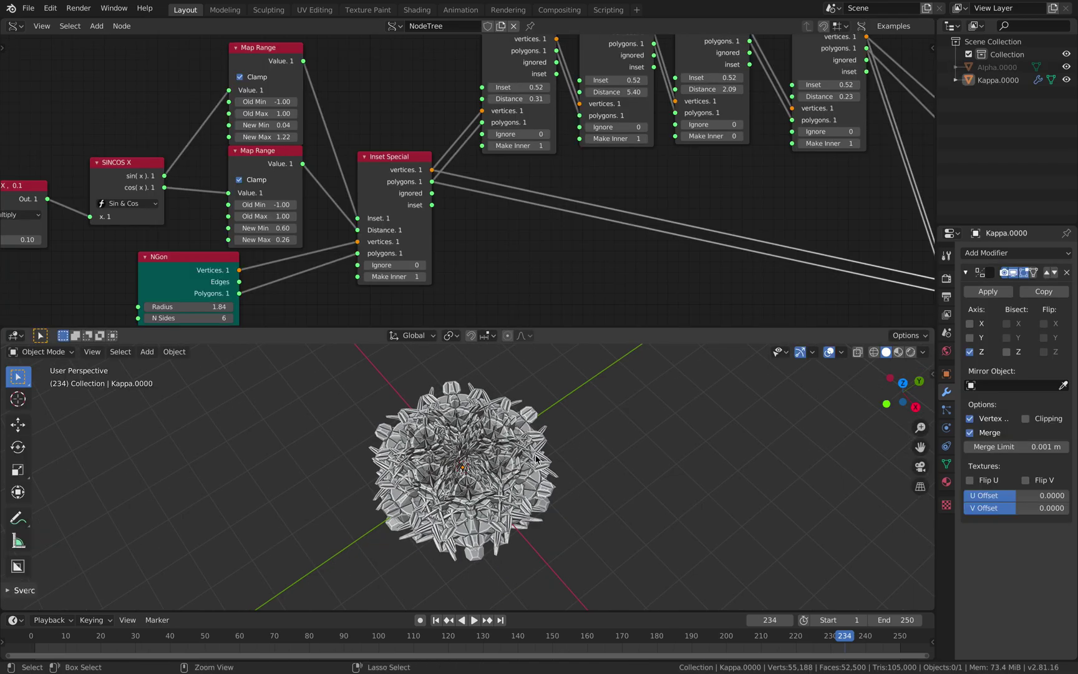
{"action": "key", "text": "ctrl+v"}
{"action": "scroll", "coordinate": [522, 432], "scroll_direction": "down", "scroll_amount": 5}
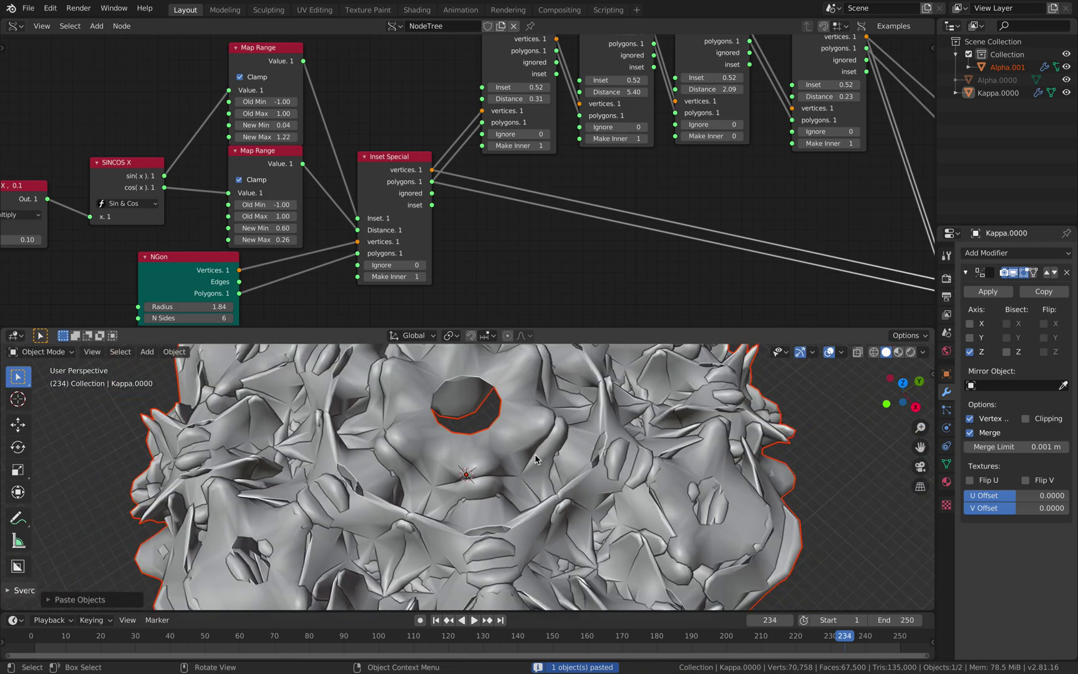
{"action": "key", "text": "s"}
{"action": "left_click", "coordinate": [512, 472]}
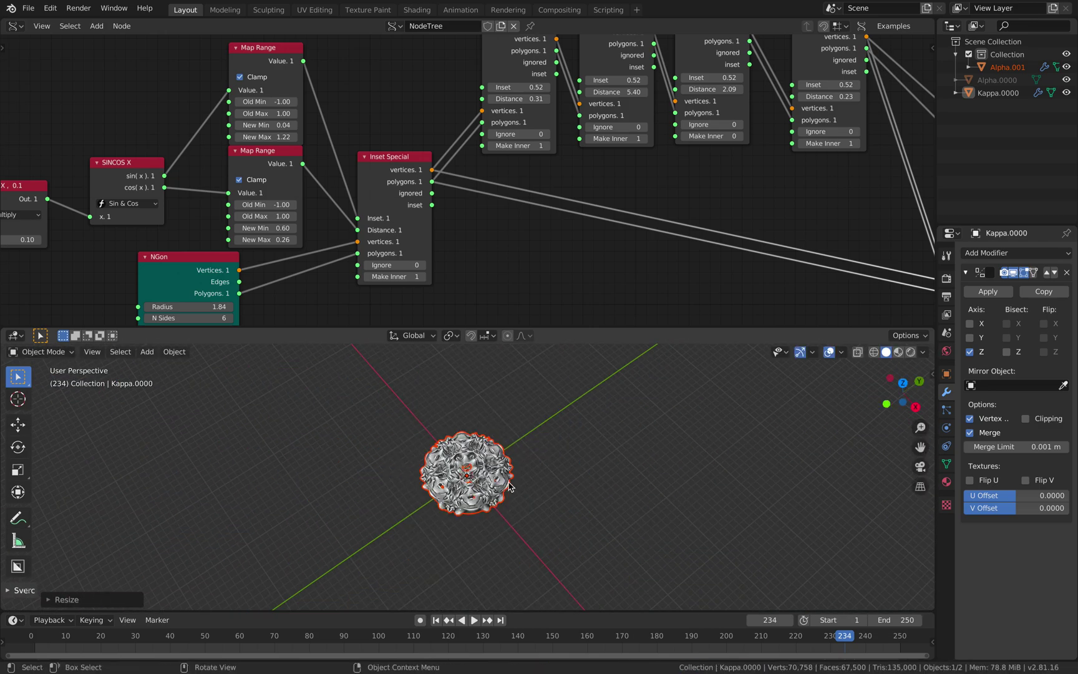
Move the pasted Alpha mesh along the Y axis so it sits clear beside the Kappa mesh, and adjust its scale.
{"action": "key", "text": "g"}
{"action": "key", "text": "y"}
{"action": "left_click", "coordinate": [461, 518]}
{"action": "key", "text": "s"}
{"action": "middle_click_drag", "start_coordinate": [530, 512], "coordinate": [429, 487]}
{"action": "left_click", "coordinate": [446, 501]}
{"action": "scroll", "coordinate": [445, 500], "scroll_direction": "up", "scroll_amount": 5}
{"action": "key", "text": "g"}
{"action": "key", "text": "y"}
{"action": "left_click", "coordinate": [531, 506]}
{"action": "key", "text": "s"}
{"action": "left_click", "coordinate": [491, 488]}
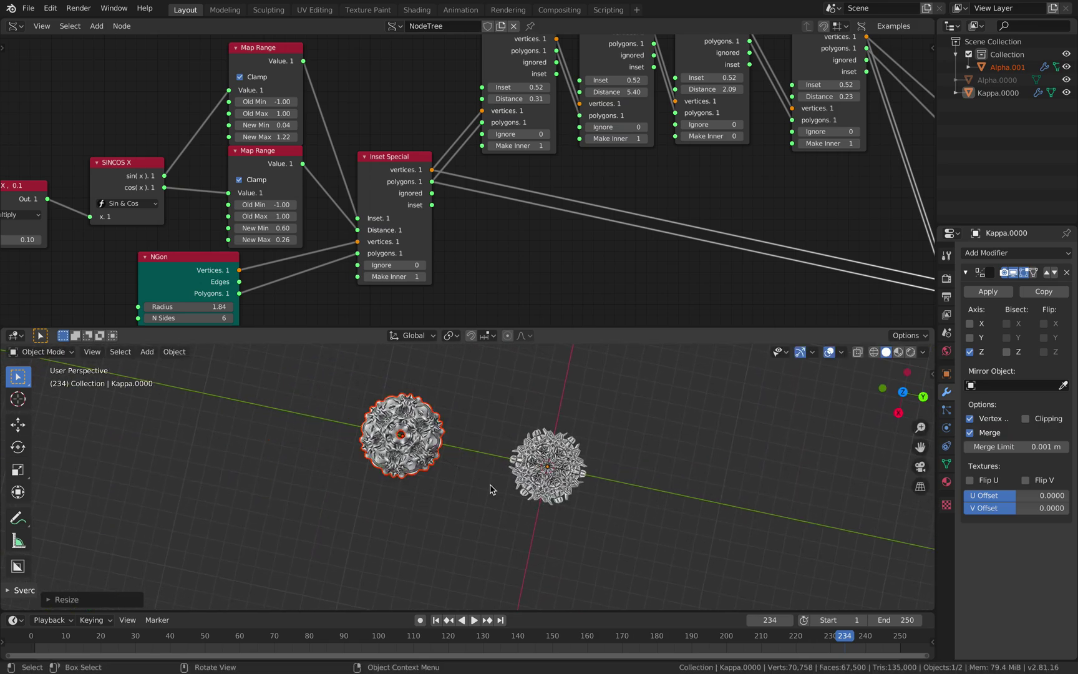
Move the pasted Alpha mesh closer to the Kappa mesh and scale it down slightly so both are similar in size.
{"action": "scroll", "coordinate": [524, 480], "scroll_direction": "up", "scroll_amount": 2}
{"action": "middle_click_drag", "start_coordinate": [537, 477], "coordinate": [503, 509], "text": "shift"}
{"action": "scroll", "coordinate": [474, 509], "scroll_direction": "up", "scroll_amount": 1}
{"action": "key", "text": "g"}
{"action": "left_click", "coordinate": [604, 506]}
{"action": "key", "text": "s"}
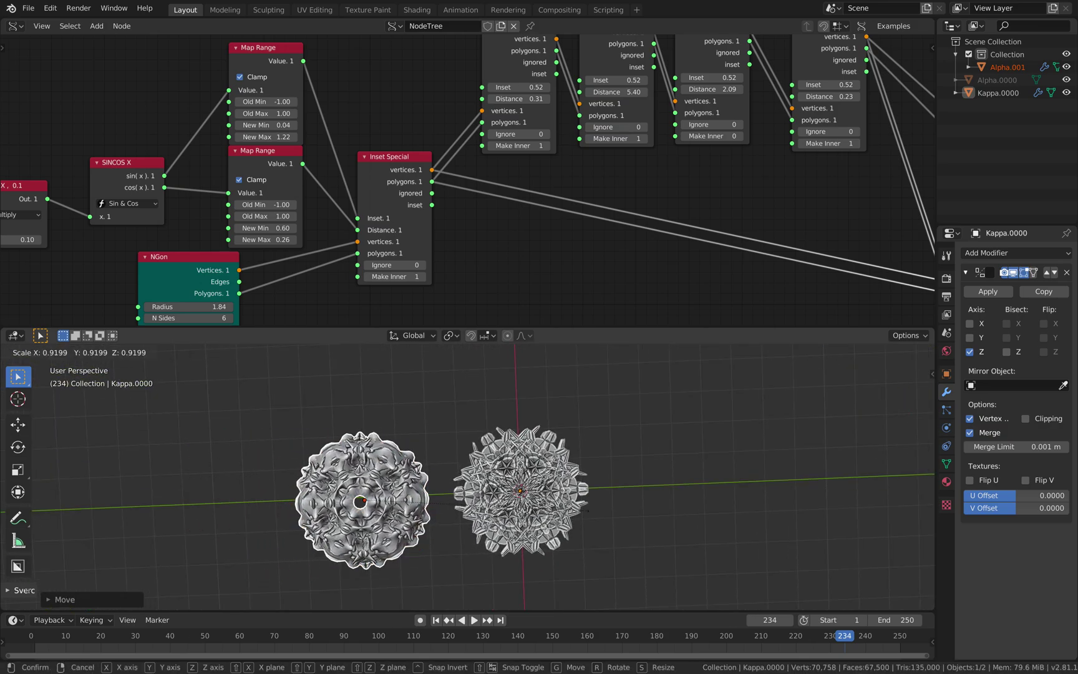
{"action": "left_click", "coordinate": [489, 506]}
Deselect all objects and compare the smooth Alpha fractal with the spiky Kappa fractal side by side from above.
{"action": "scroll", "coordinate": [530, 509], "scroll_direction": "up", "scroll_amount": 2}
{"action": "middle_click_drag", "start_coordinate": [570, 513], "coordinate": [588, 477], "text": "shift"}
{"action": "scroll", "coordinate": [578, 470], "scroll_direction": "down", "scroll_amount": 1}
{"action": "key", "text": "a"}
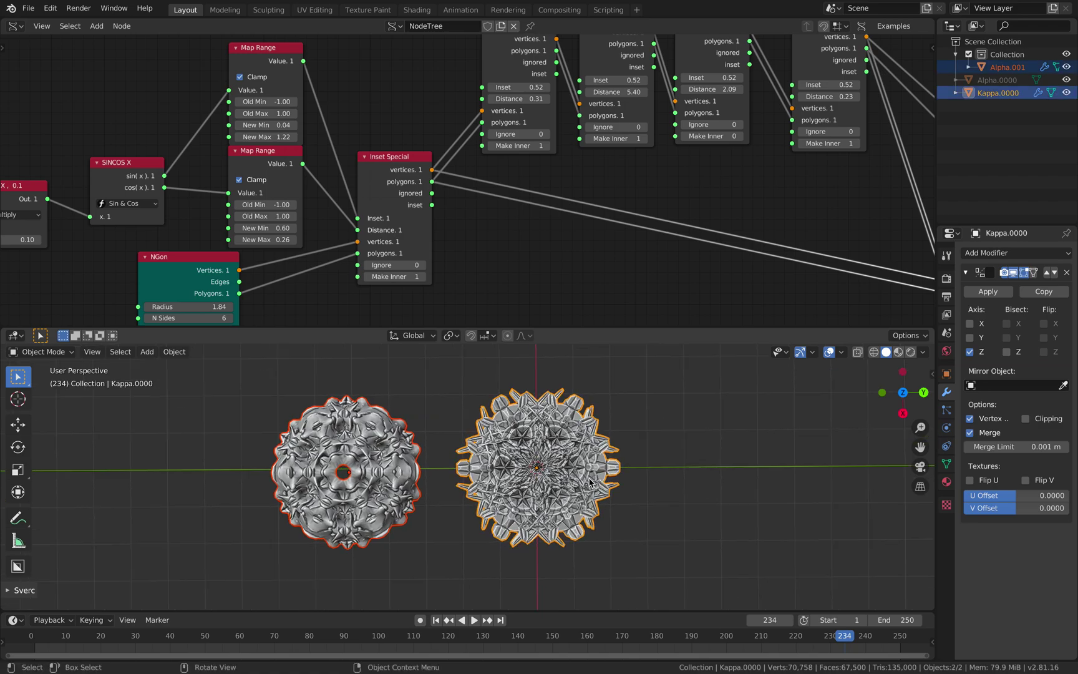
{"action": "scroll", "coordinate": [588, 489], "scroll_direction": "up", "scroll_amount": 2}
{"action": "key", "text": "alt+a"}
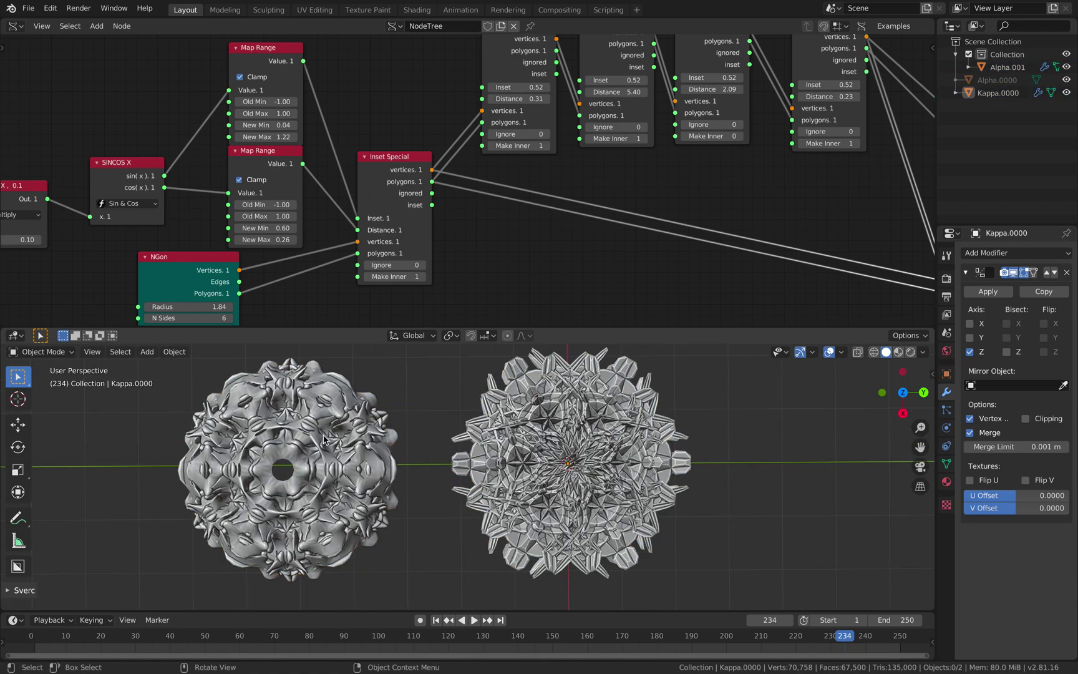
{"action": "mouse_move", "coordinate": [597, 415]}
{"action": "middle_mouse_down"}
{"action": "mouse_move", "coordinate": [607, 417]}
{"action": "mouse_move", "coordinate": [599, 410]}
{"action": "middle_mouse_up"}
{"action": "middle_click_drag", "start_coordinate": [614, 454], "coordinate": [637, 448]}
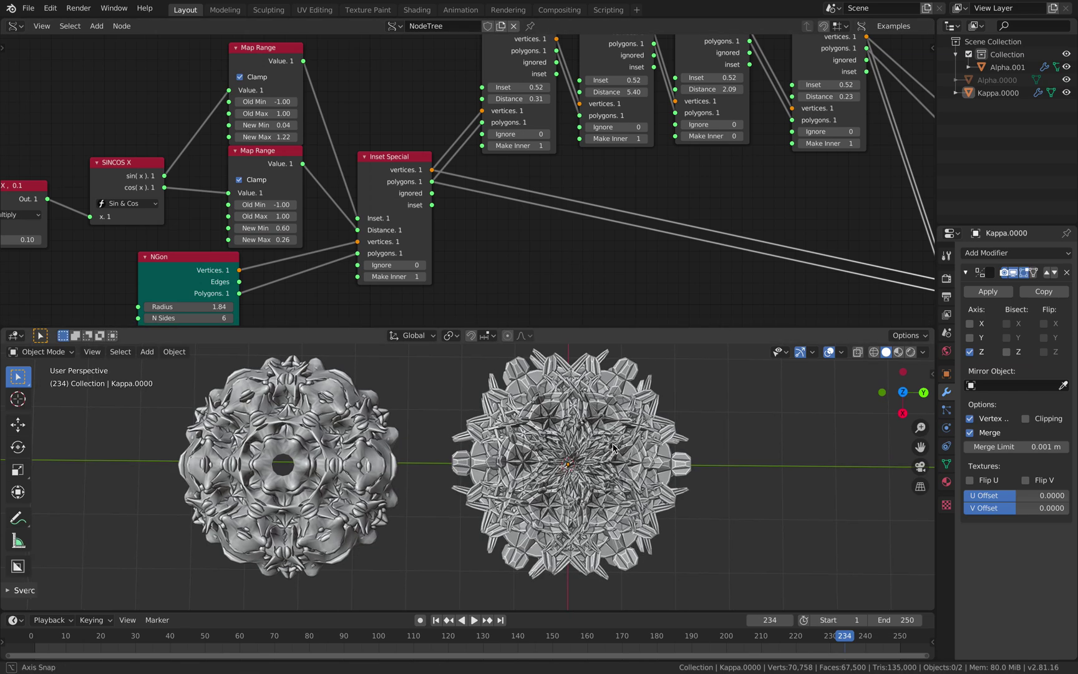